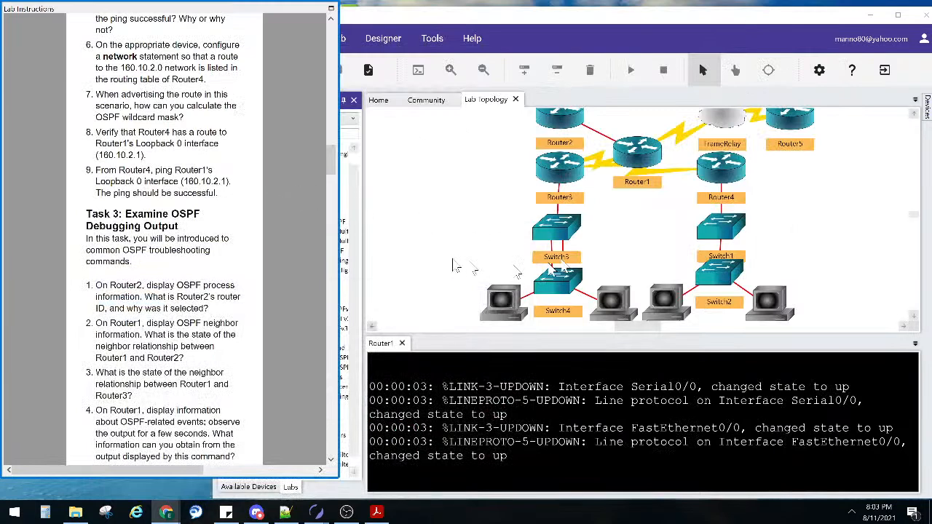
# Scroll the lab instructions back to the OSPF Authentication II objective and command summary
pyautogui.click(448, 242)
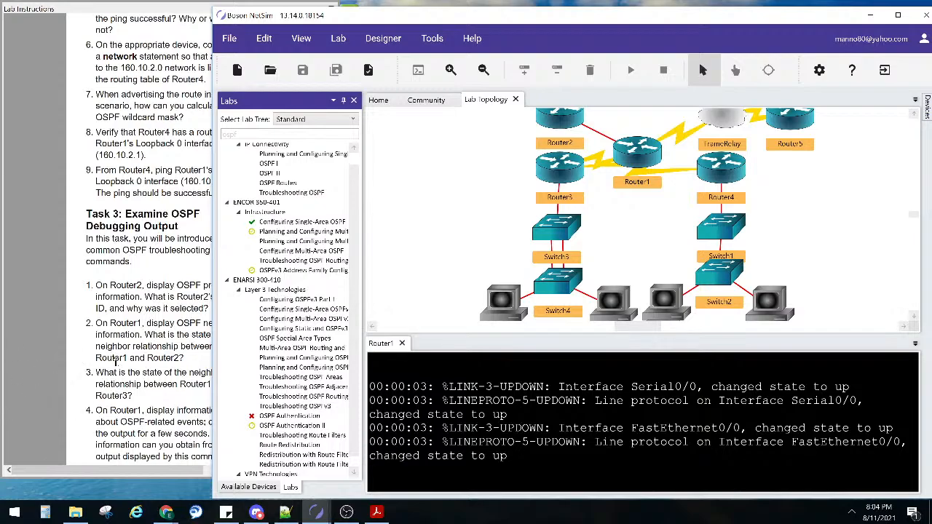
pyautogui.click(143, 294)
pyautogui.scroll(15, 195, 265)
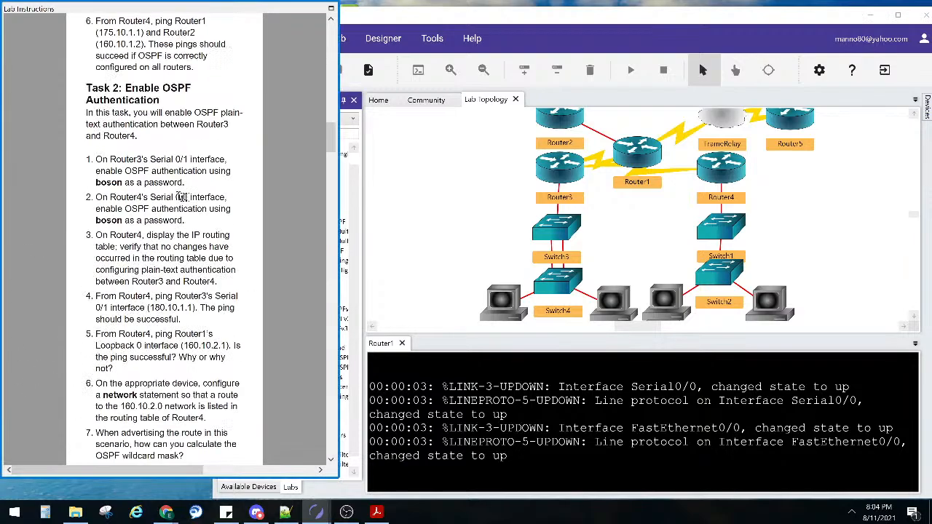
pyautogui.scroll(2, 382, 201)
pyautogui.scroll(4, 209, 176)
pyautogui.scroll(-1, 417, 186)
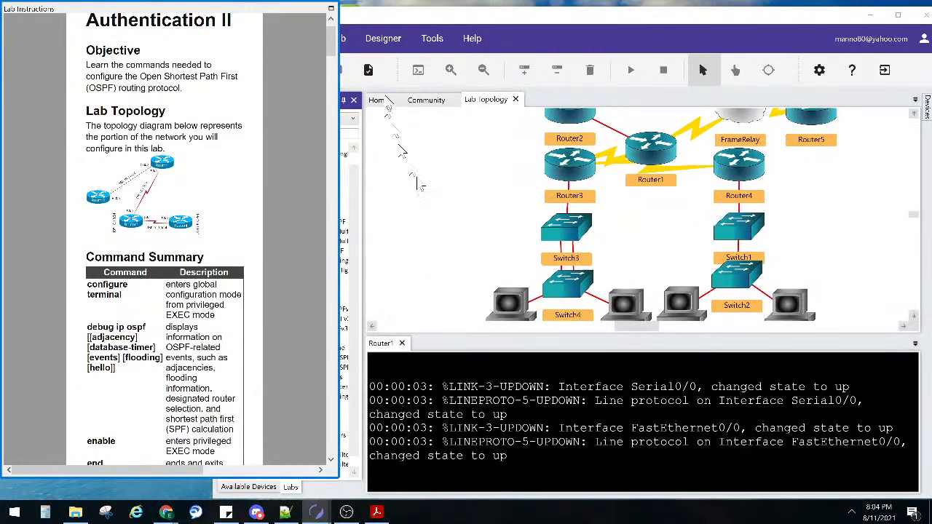
# Load the OSPF Authentication lab from ENARSI Layer 3 Technologies in the Labs panel
pyautogui.click(384, 38)
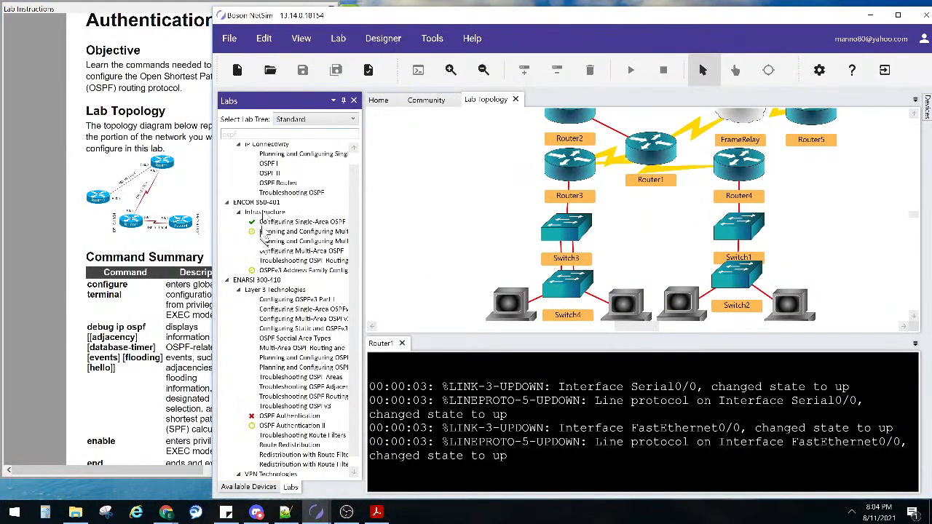
pyautogui.doubleClick(279, 418)
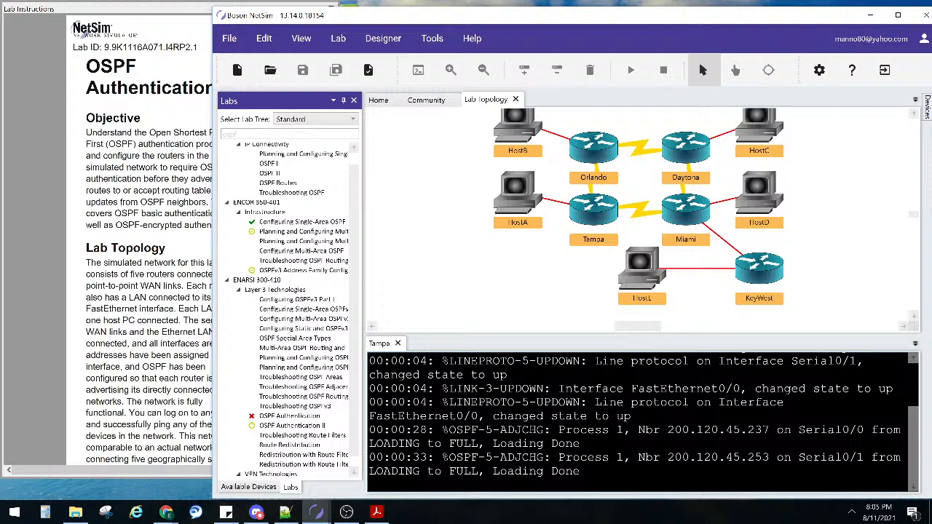
# Narrow the lab instructions window so the simulator's lab tree and topology show beside it
pyautogui.click(70, 195)
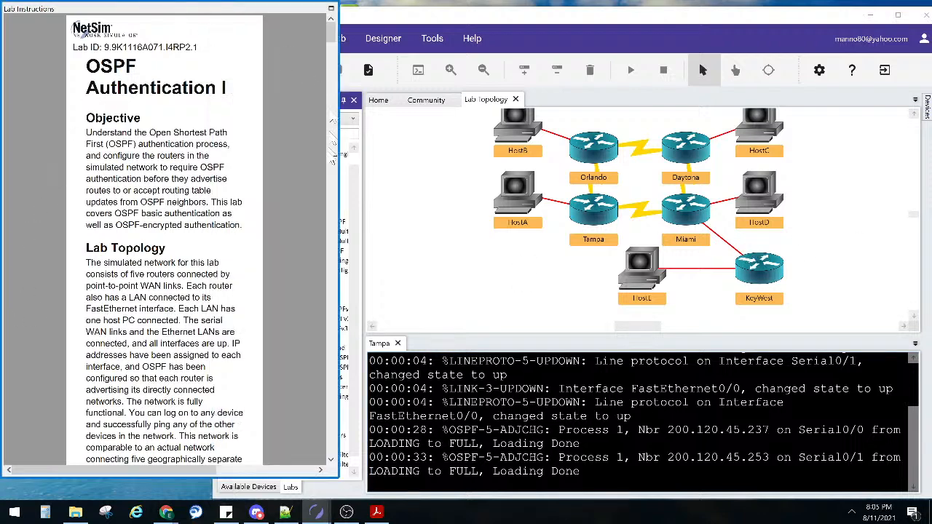
pyautogui.moveTo(340, 154); pyautogui.dragTo(272, 137)
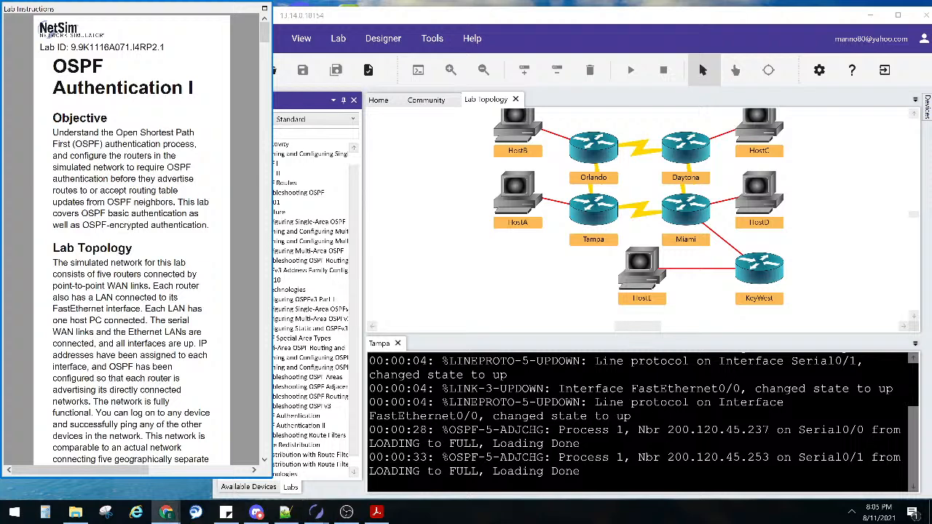
pyautogui.click(328, 21)
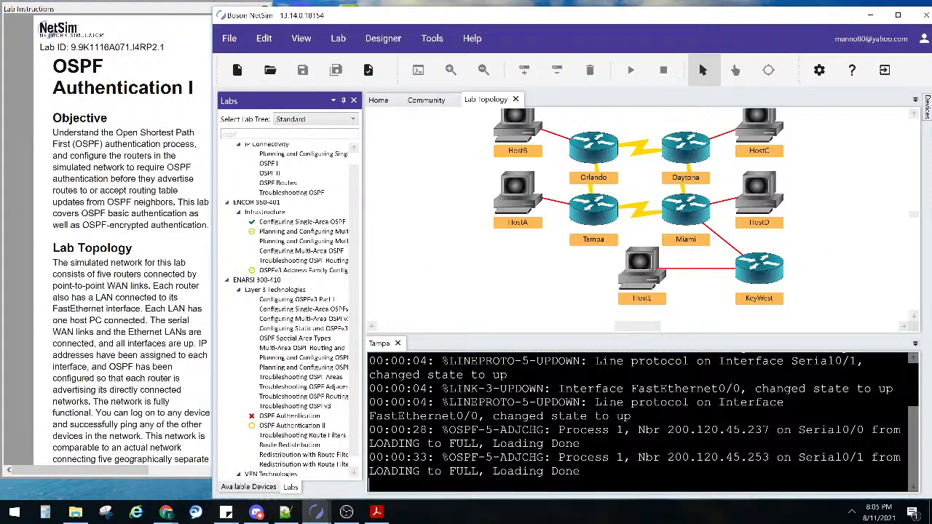
# Switch over to the browser and open the CCNP ENCOR PDF
pyautogui.hotkey('alt', 'Tab')
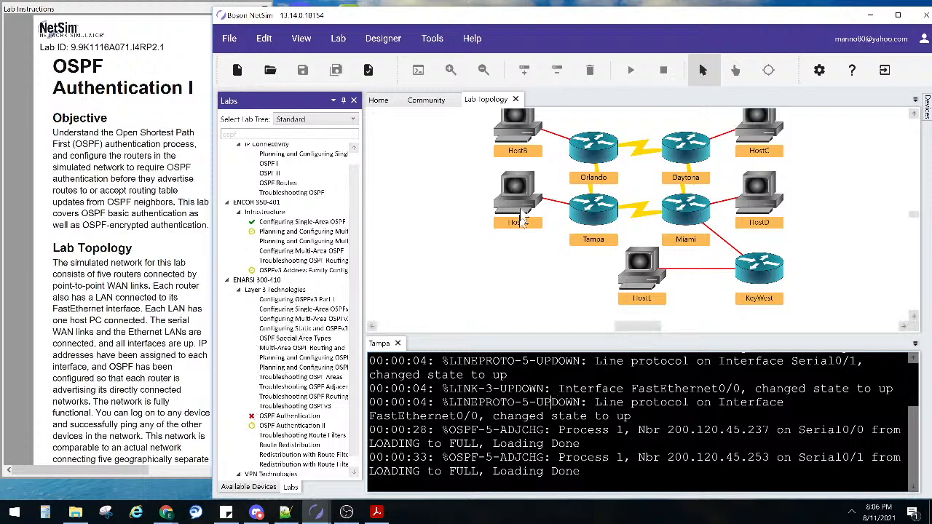
pyautogui.hotkey('alt', 'Tab')
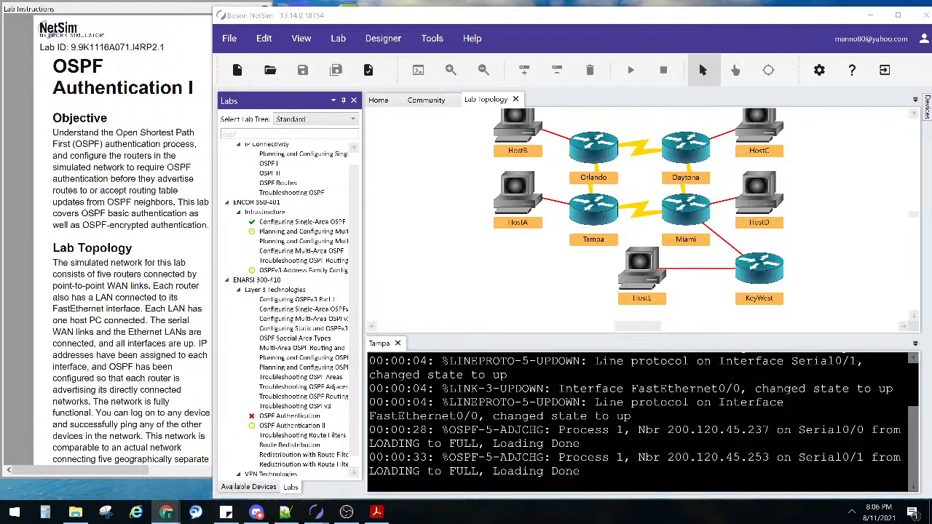
pyautogui.hotkey('alt', 'Tab')
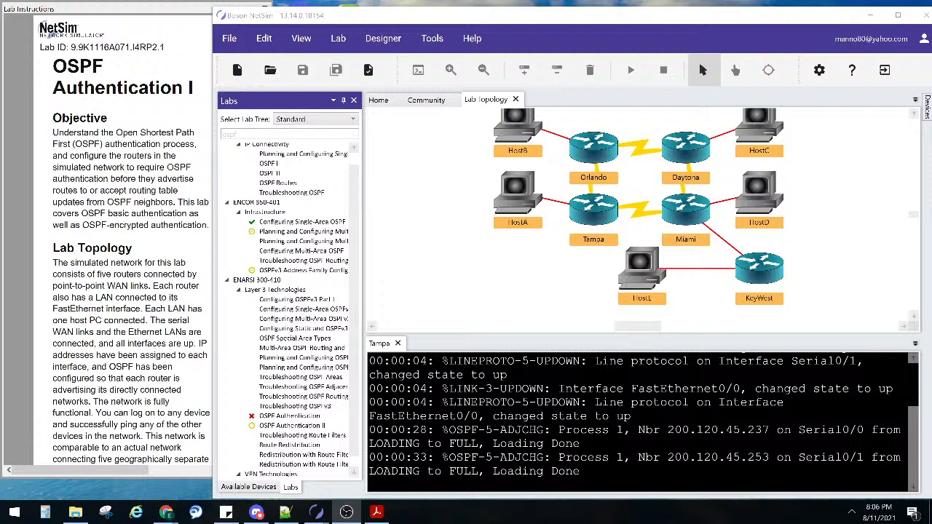
pyautogui.hotkey('alt', 'Tab')
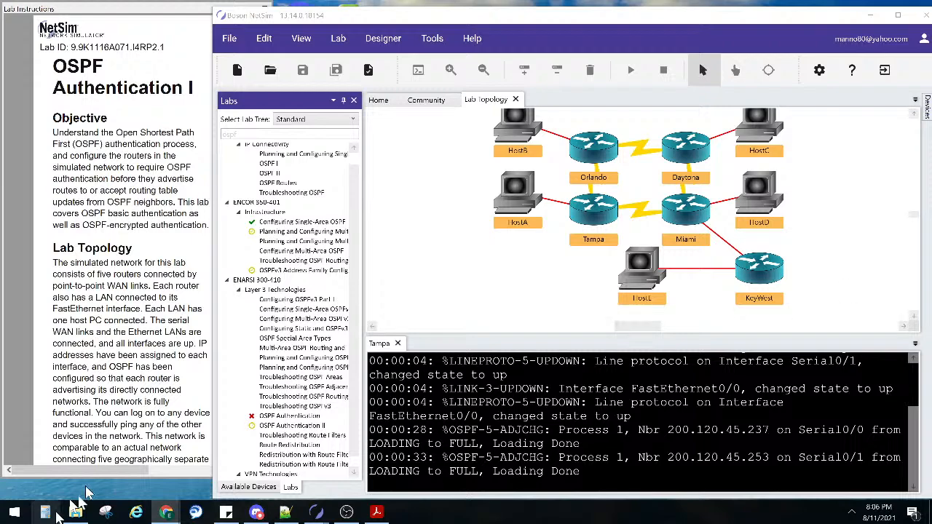
pyautogui.click(379, 512)
pyautogui.moveTo(285, 5); pyautogui.dragTo(931, 150)
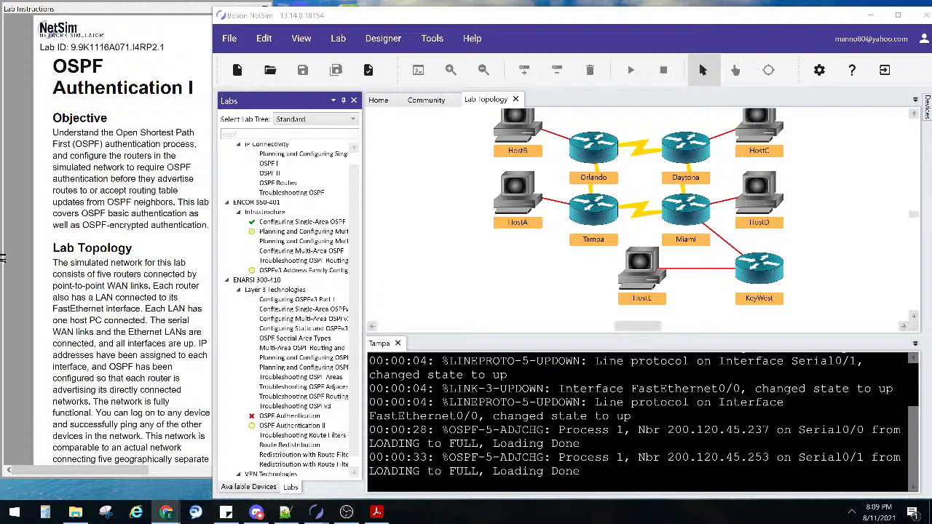
# Bring the OSPF Authentication I lab instructions forward beside the topology
pyautogui.click(59, 73)
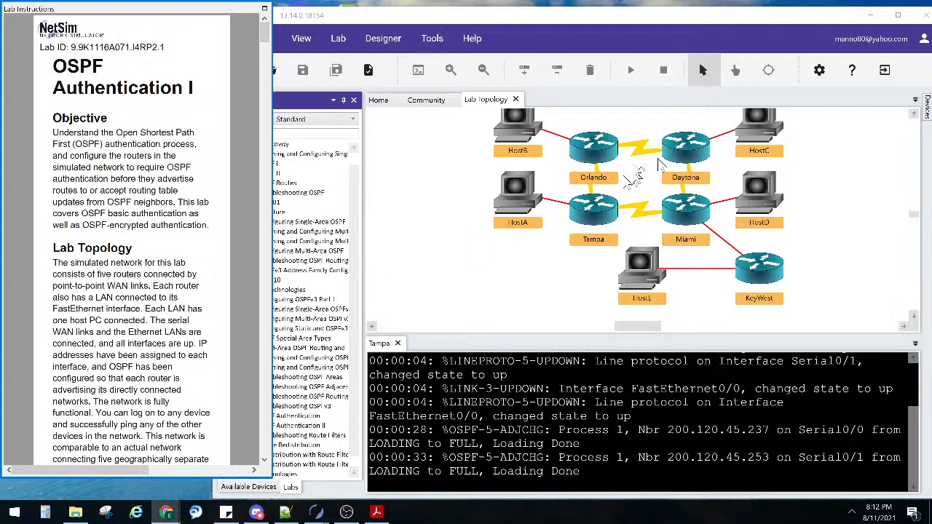
# Drag HostA down on the Lab Topology canvas until it is level with Tampa
pyautogui.click(609, 157)
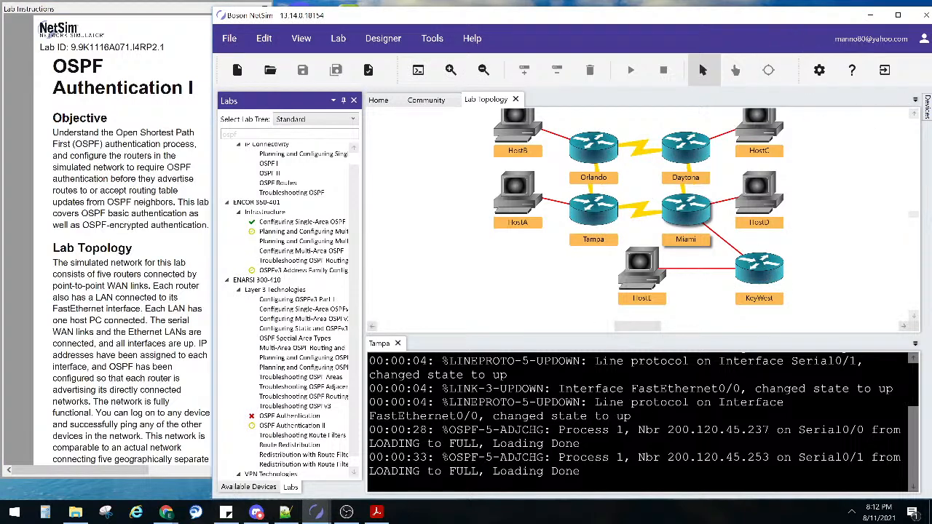
pyautogui.hotkey('alt', 'Tab')
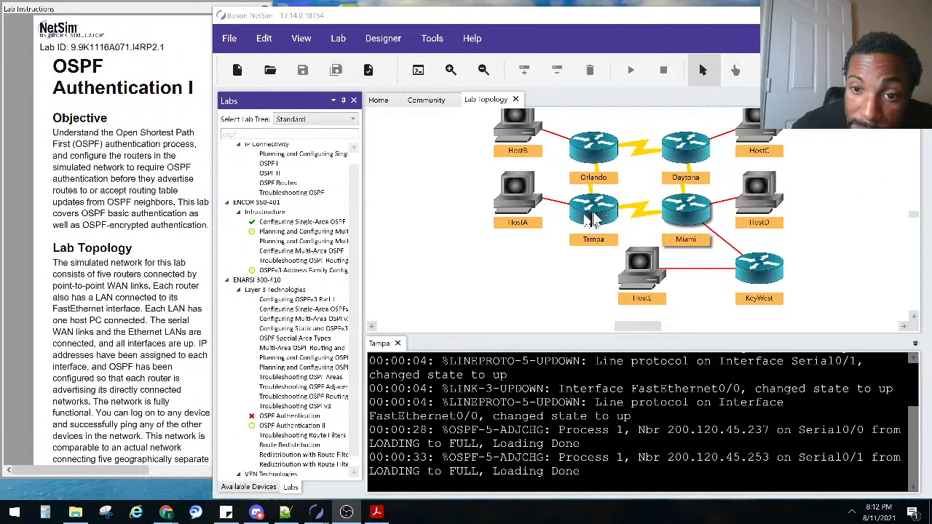
pyautogui.moveTo(571, 212); pyautogui.dragTo(527, 226)
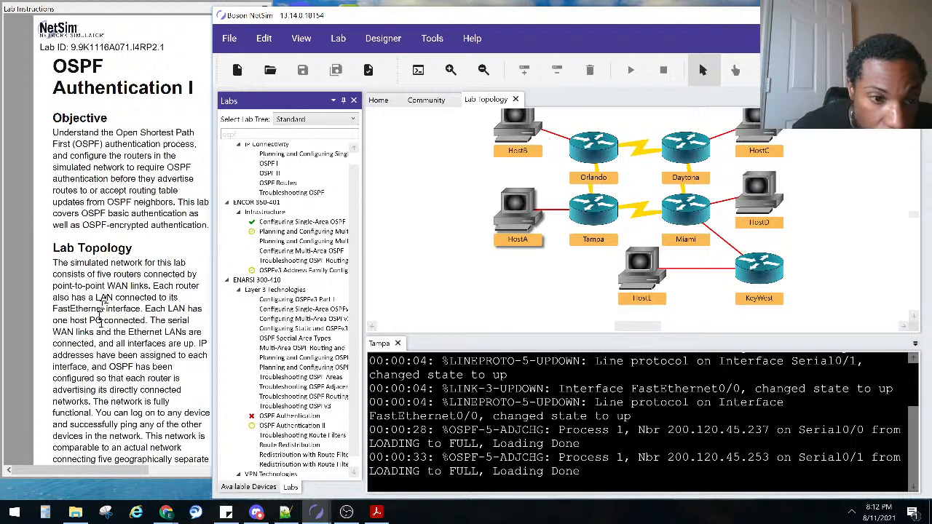
pyautogui.scroll(-3, 102, 311)
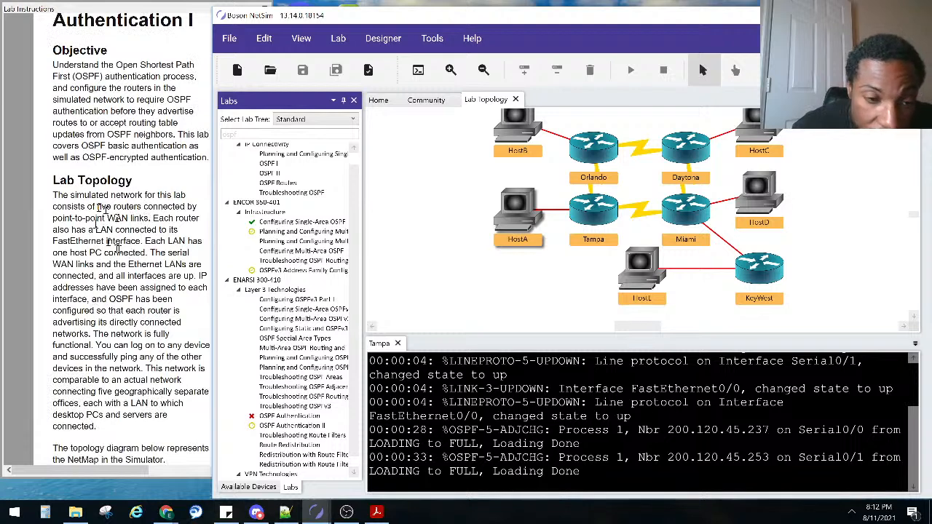
pyautogui.moveTo(839, 291); pyautogui.dragTo(641, 198)
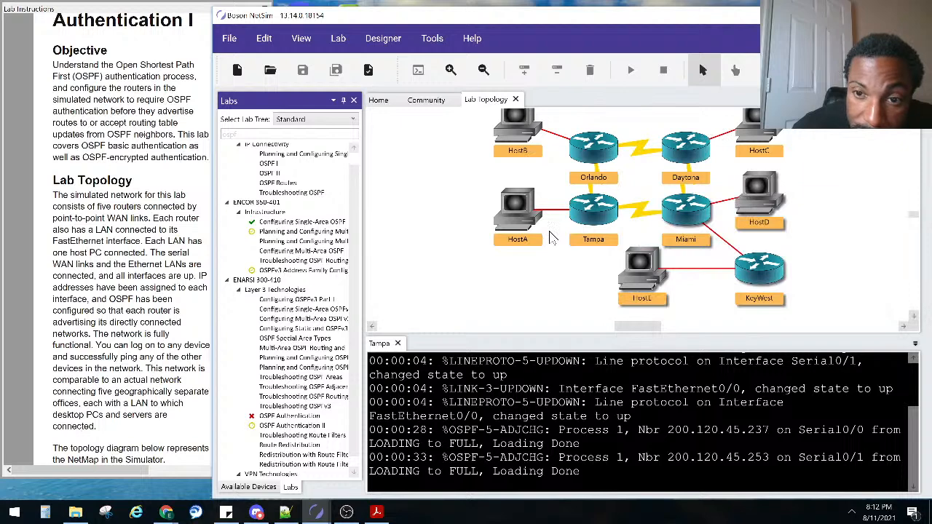
pyautogui.moveTo(829, 317); pyautogui.dragTo(655, 206)
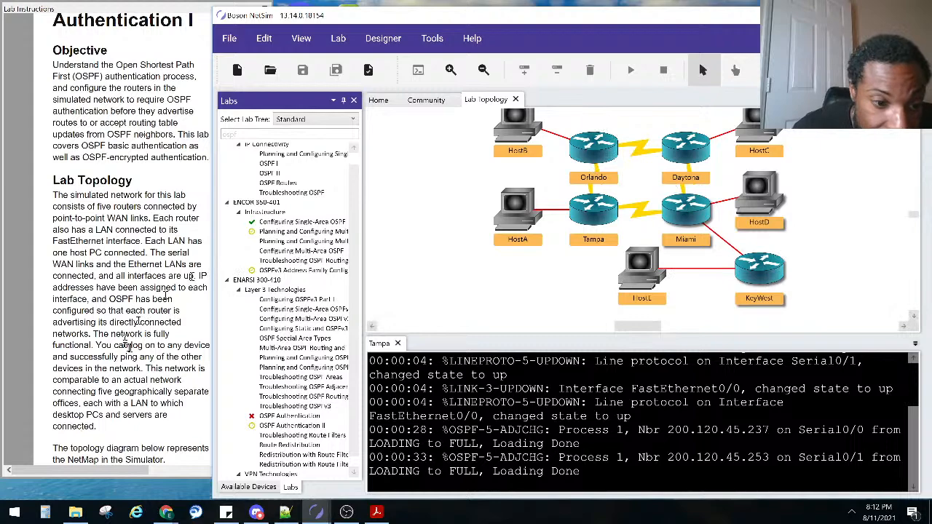
pyautogui.click(160, 344)
pyautogui.scroll(-5, 157, 341)
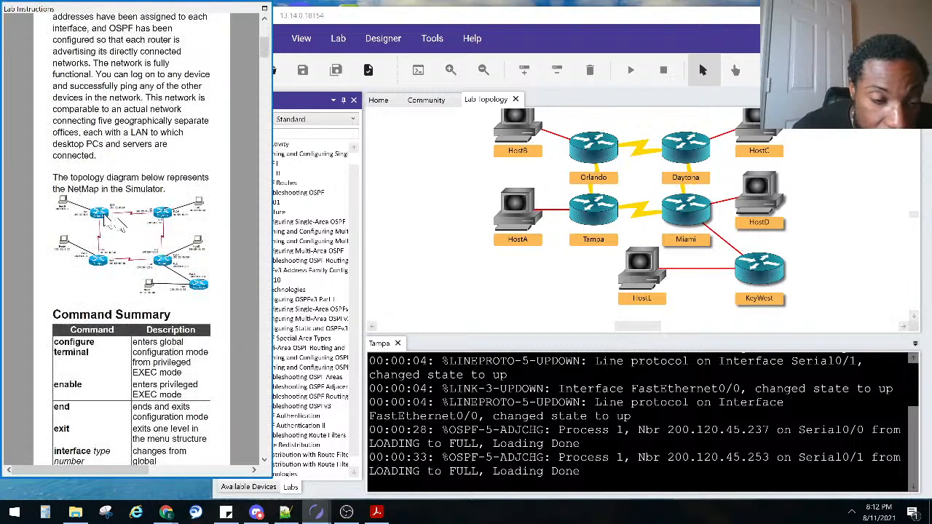
pyautogui.scroll(4, 124, 229)
pyautogui.scroll(-3, 120, 276)
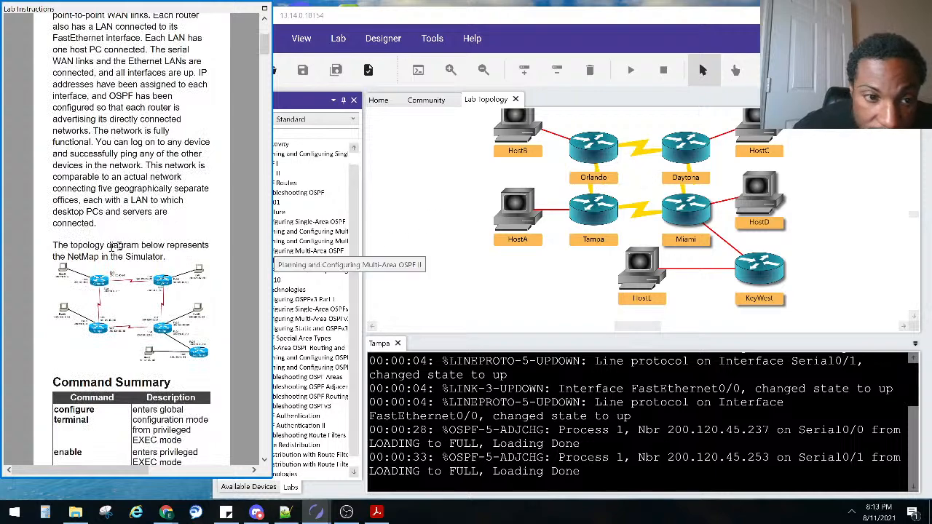
pyautogui.scroll(-5, 116, 284)
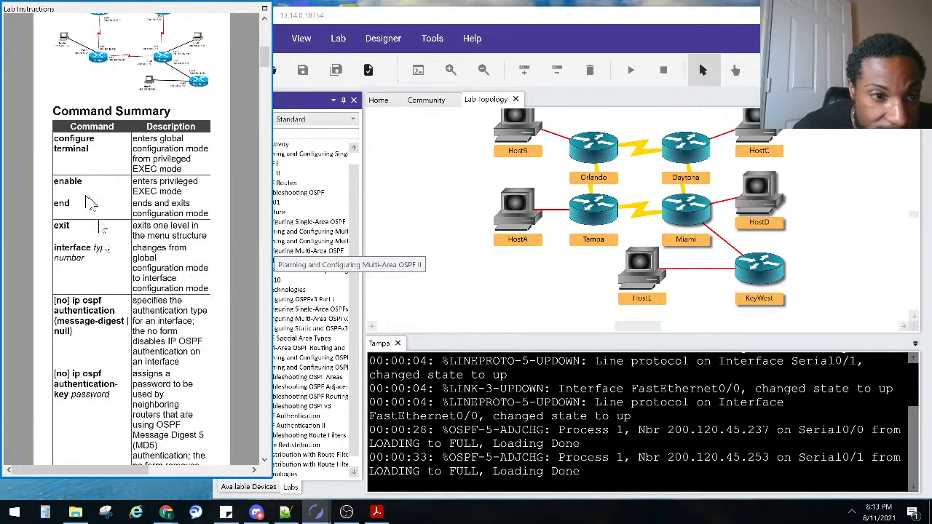
pyautogui.scroll(-5, 97, 300)
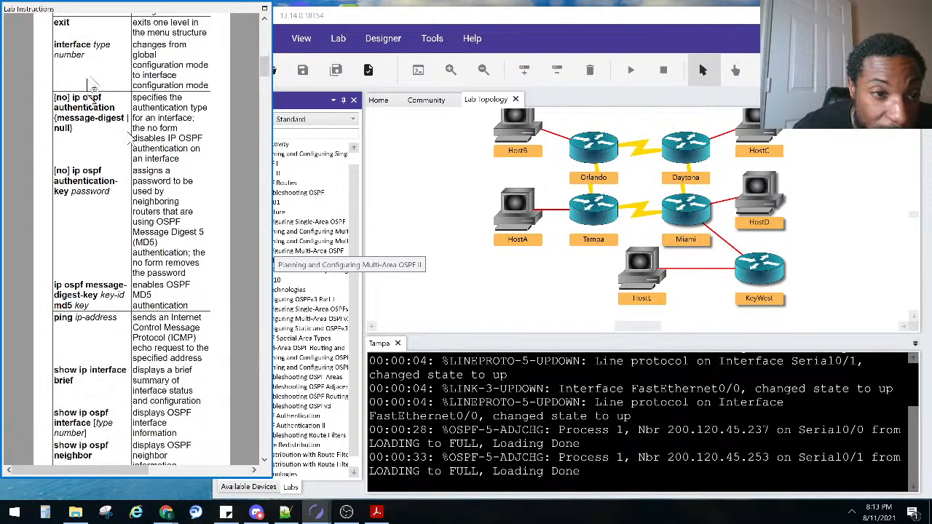
pyautogui.scroll(-3, 110, 170)
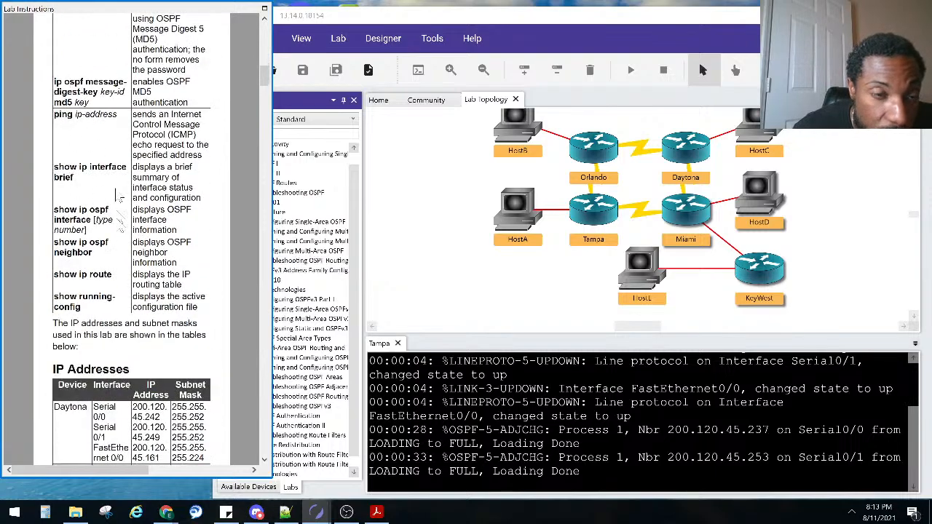
pyautogui.scroll(-3, 120, 229)
pyautogui.scroll(-1, 120, 230)
pyautogui.scroll(7, 124, 230)
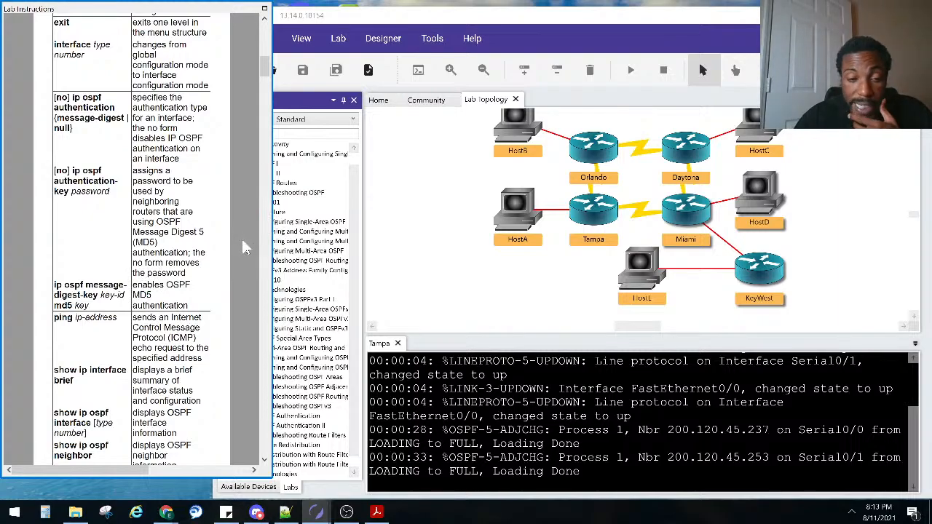
pyautogui.scroll(-6, 244, 262)
pyautogui.scroll(-7, 244, 269)
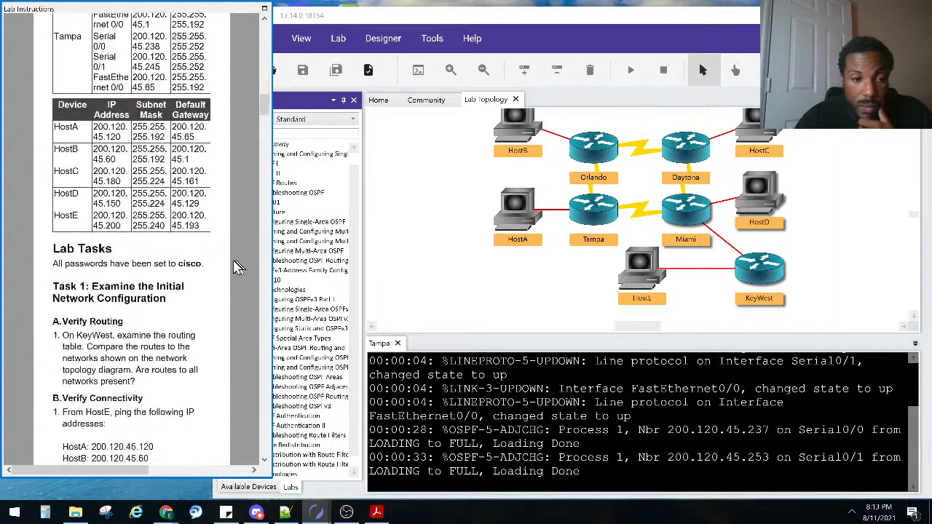
pyautogui.scroll(6, 113, 130)
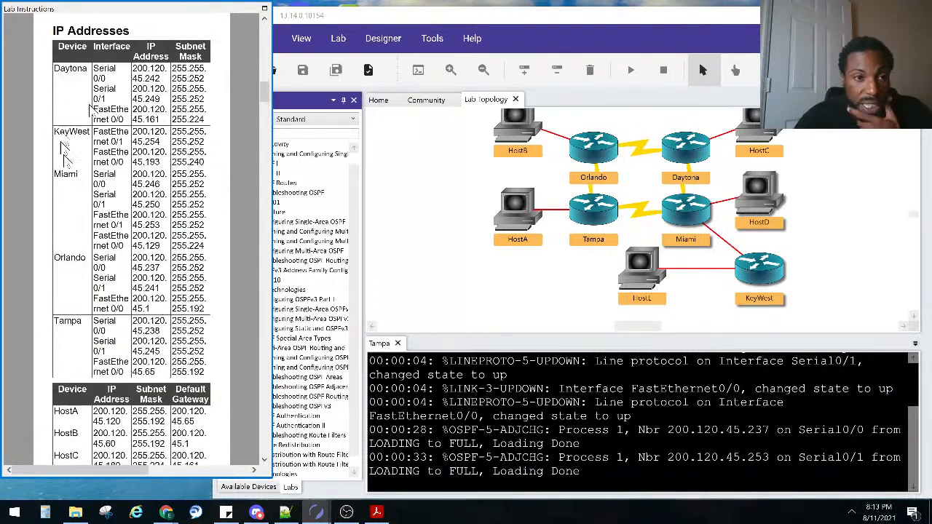
pyautogui.scroll(-3, 116, 287)
pyautogui.scroll(-4, 120, 211)
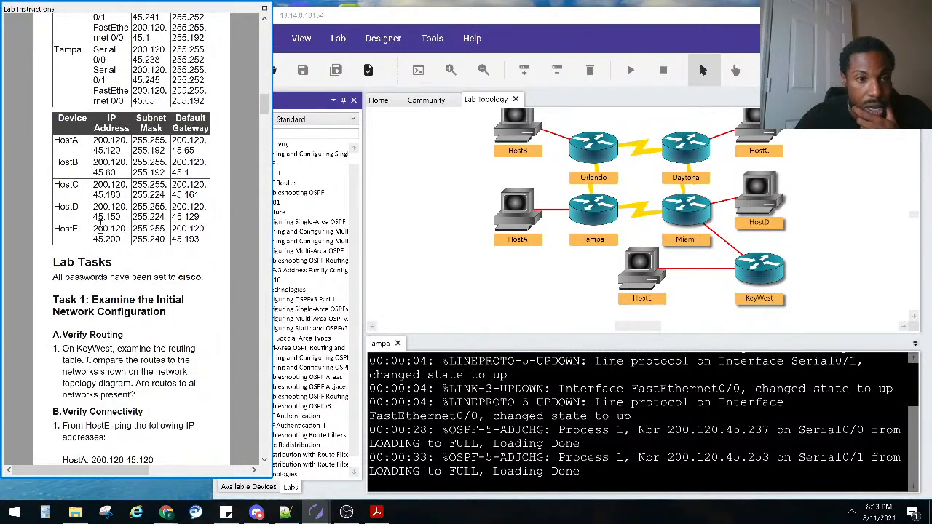
pyautogui.scroll(-2, 126, 162)
pyautogui.scroll(-20, 110, 212)
pyautogui.scroll(-20, 109, 211)
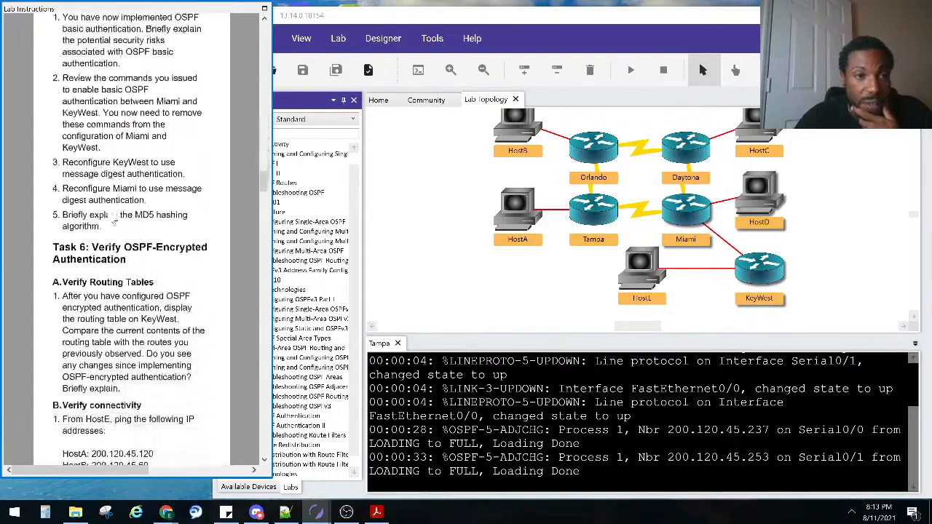
pyautogui.scroll(12, 105, 213)
pyautogui.scroll(20, 104, 212)
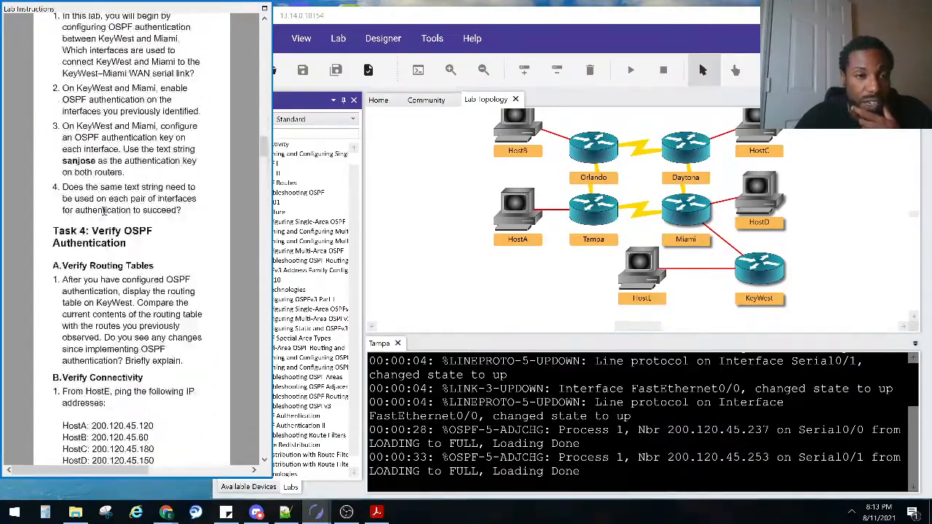
pyautogui.scroll(2, 109, 182)
pyautogui.scroll(-3, 110, 182)
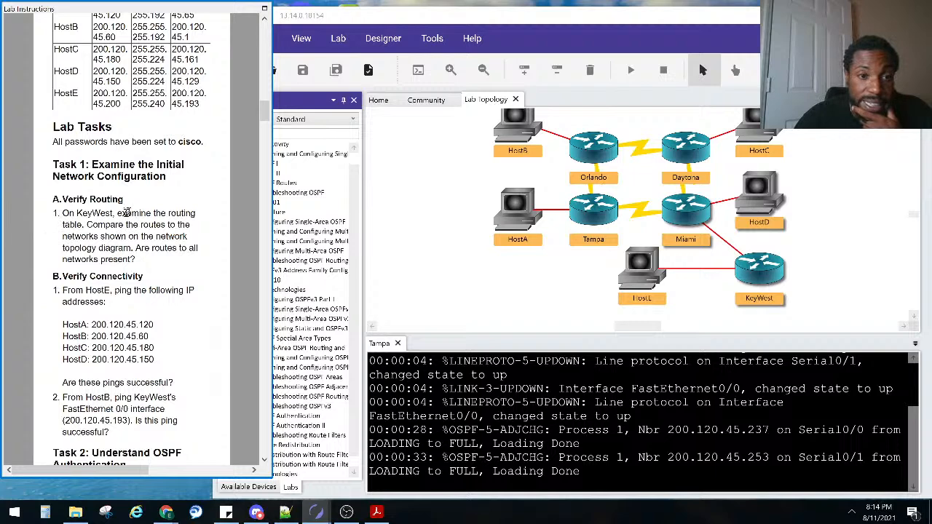
# Open the KeyWest console and log in with enable and its password to reach KeyWest#
pyautogui.click(760, 271)
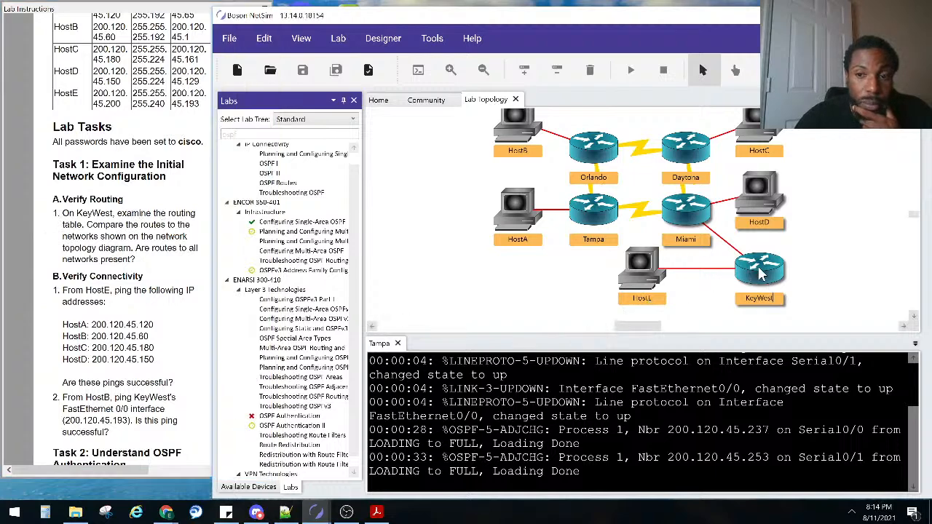
pyautogui.press('Return')
pyautogui.press('Return')
pyautogui.press('Return')
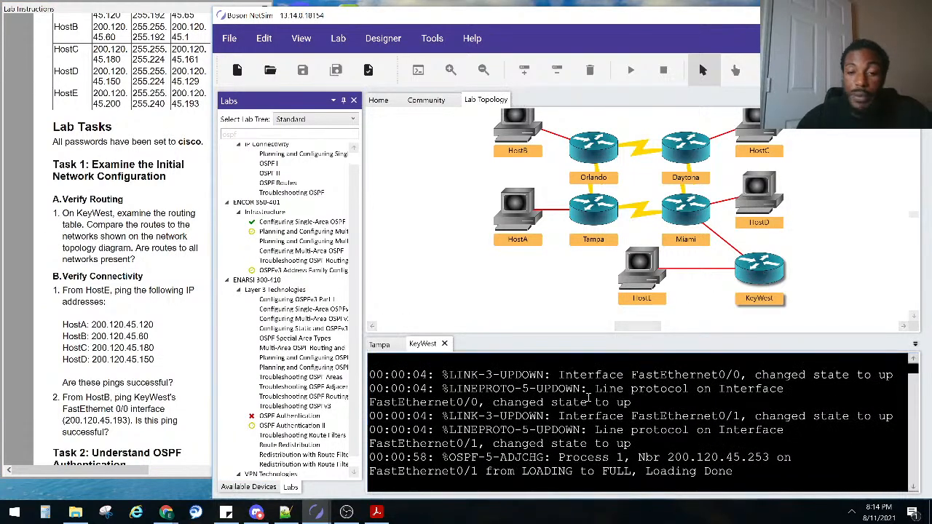
pyautogui.press('Return')
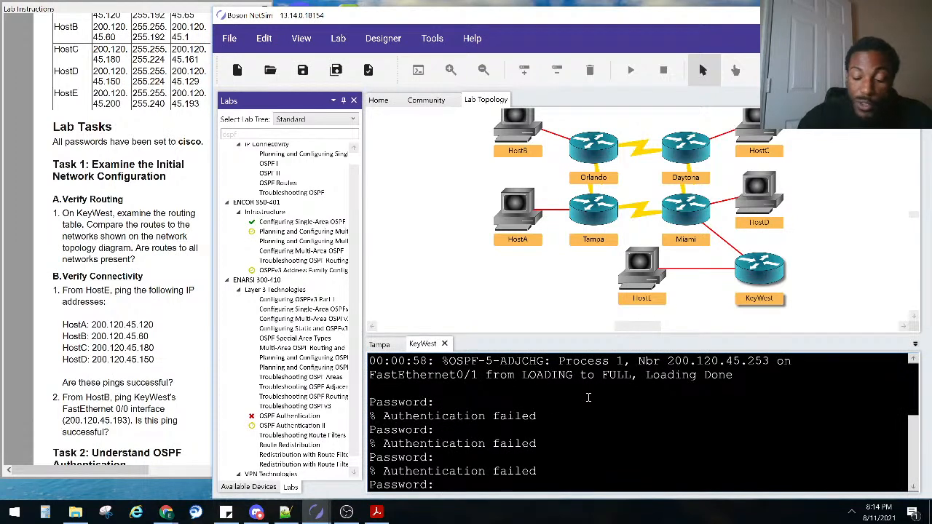
pyautogui.press('Return')
pyautogui.write('ena')
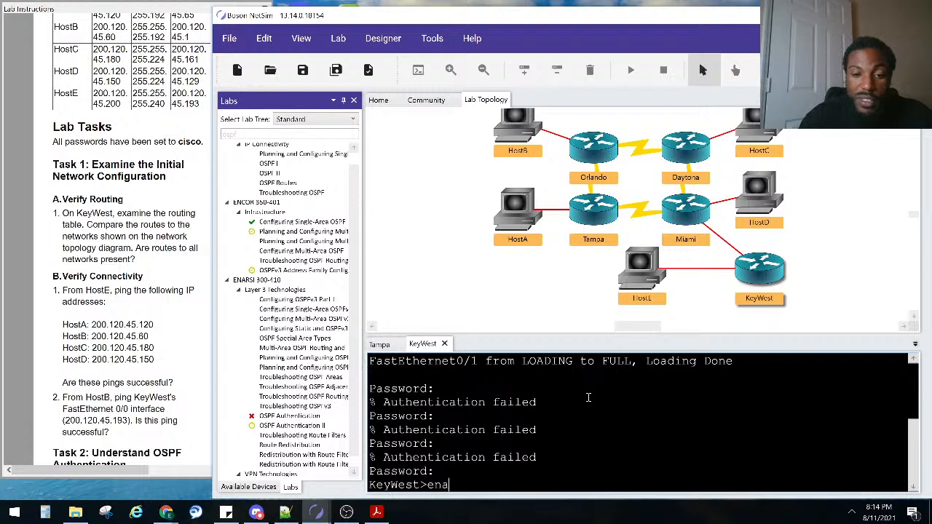
pyautogui.press('Return')
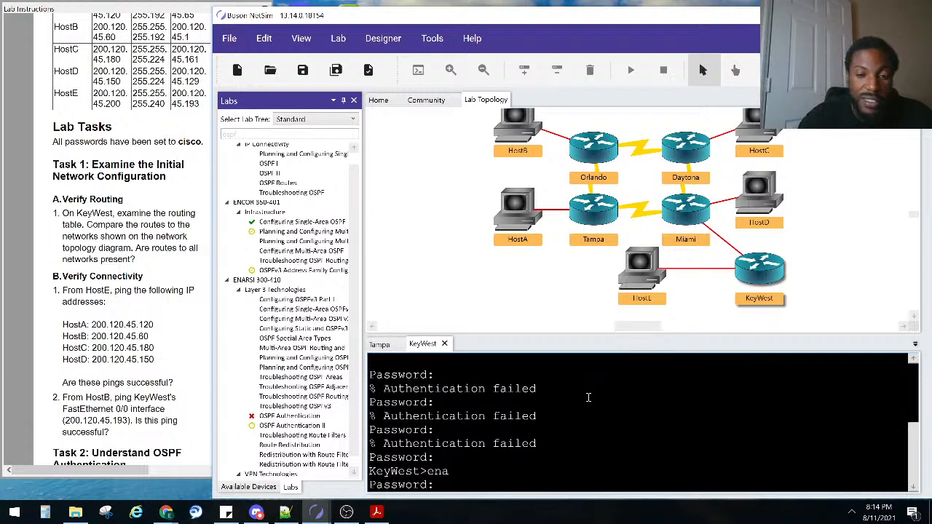
pyautogui.press('Return')
pyautogui.click(73, 142)
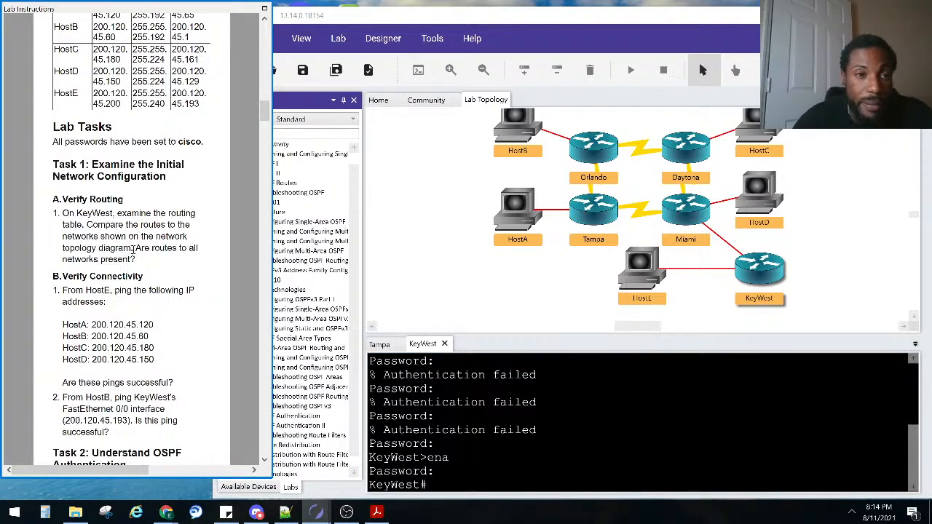
# Widen the lab instructions window and scroll through its contents
pyautogui.scroll(15, 138, 154)
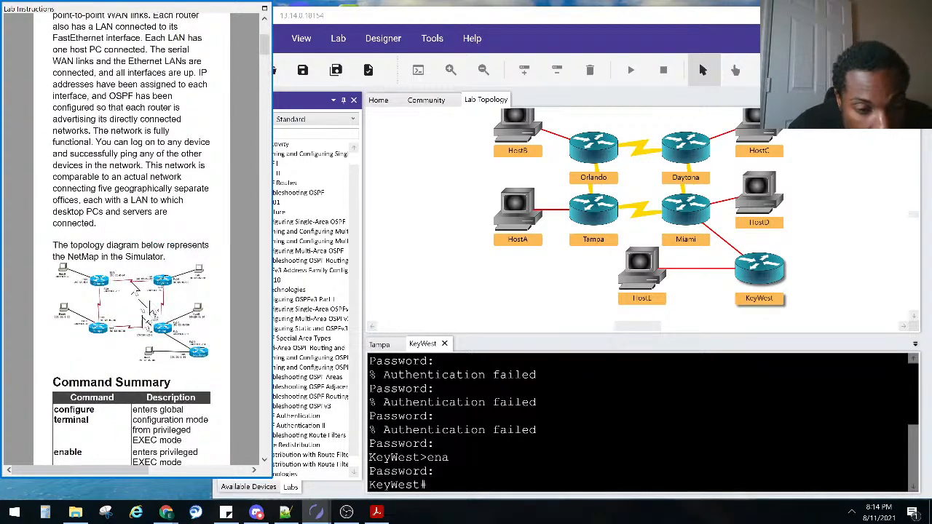
pyautogui.scroll(3, 168, 303)
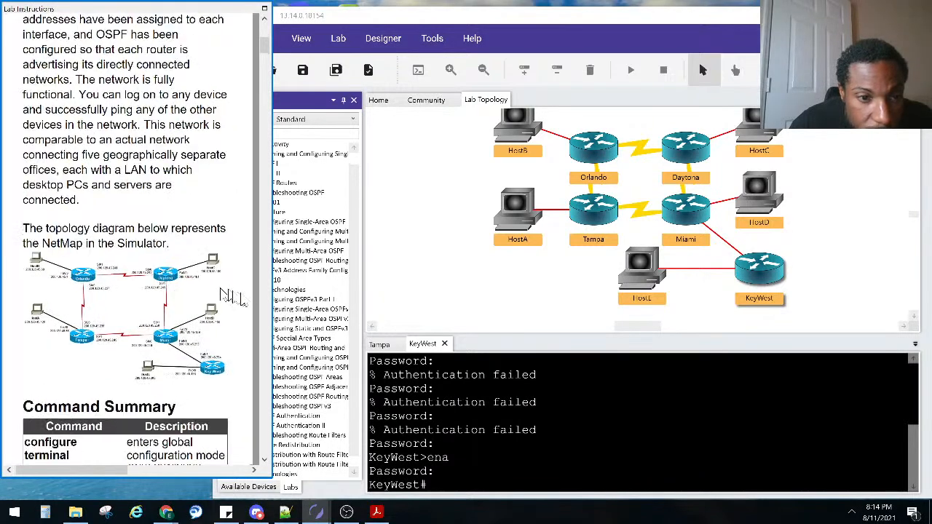
pyautogui.moveTo(269, 326); pyautogui.dragTo(382, 329)
pyautogui.scroll(-15, 181, 305)
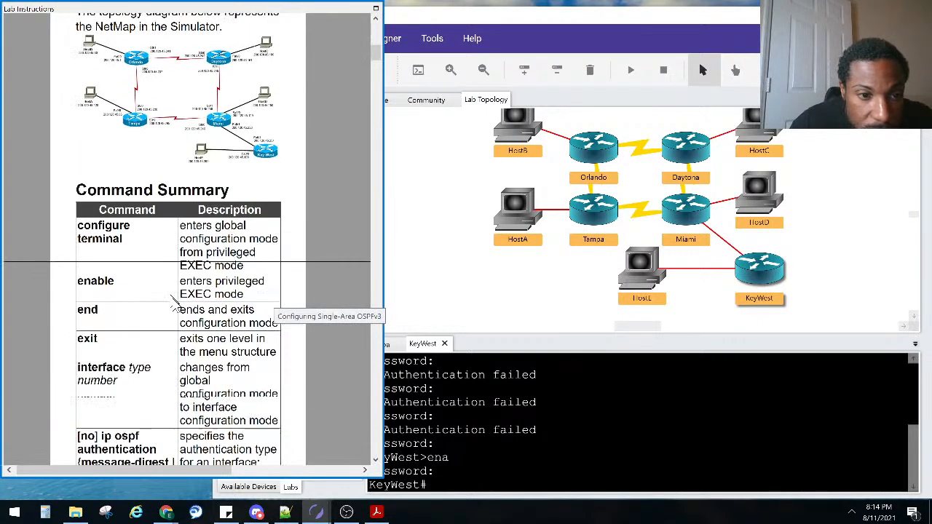
pyautogui.scroll(-12, 182, 306)
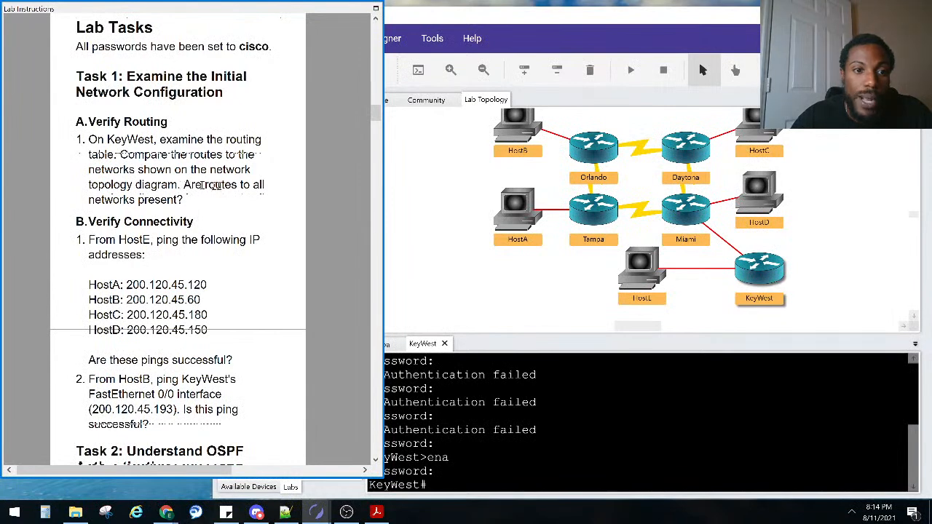
# Run show ip route on KeyWest to list its OSPF and connected routes
pyautogui.click(759, 272)
pyautogui.write('ip route')
pyautogui.press('Return')
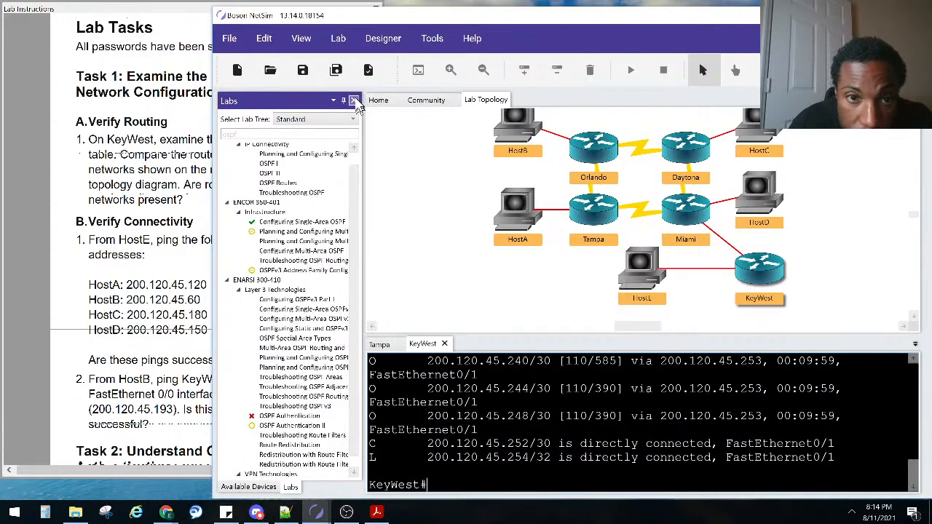
# Hide the side panels and highlight the routing codes legend and gateway of last resort line
pyautogui.click(354, 101)
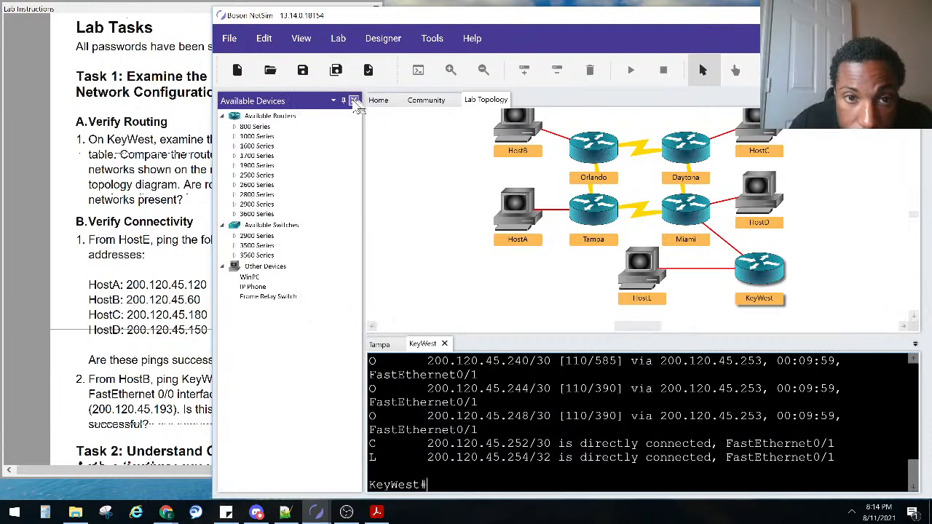
pyautogui.click(354, 101)
pyautogui.scroll(5, 508, 417)
pyautogui.scroll(-2, 509, 418)
pyautogui.scroll(4, 495, 415)
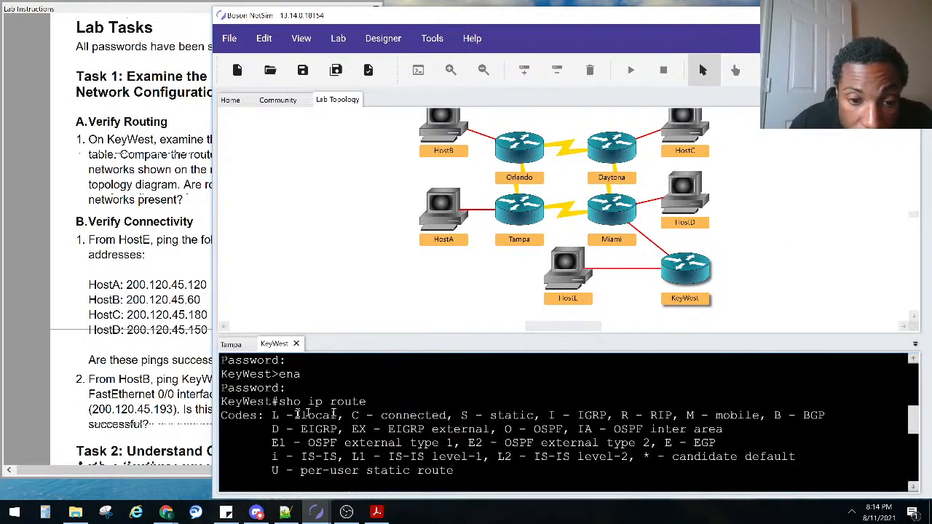
pyautogui.moveTo(221, 415); pyautogui.dragTo(561, 467)
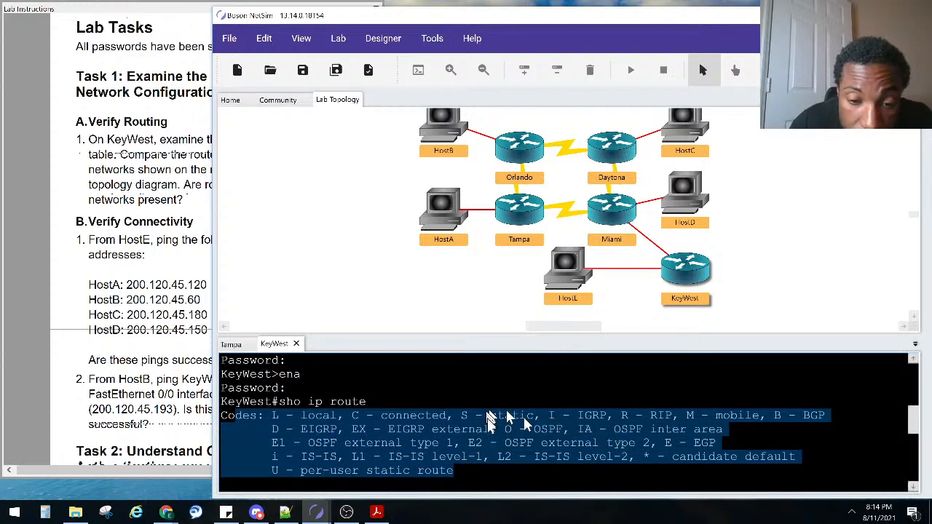
pyautogui.scroll(-1, 480, 432)
pyautogui.scroll(-2, 483, 433)
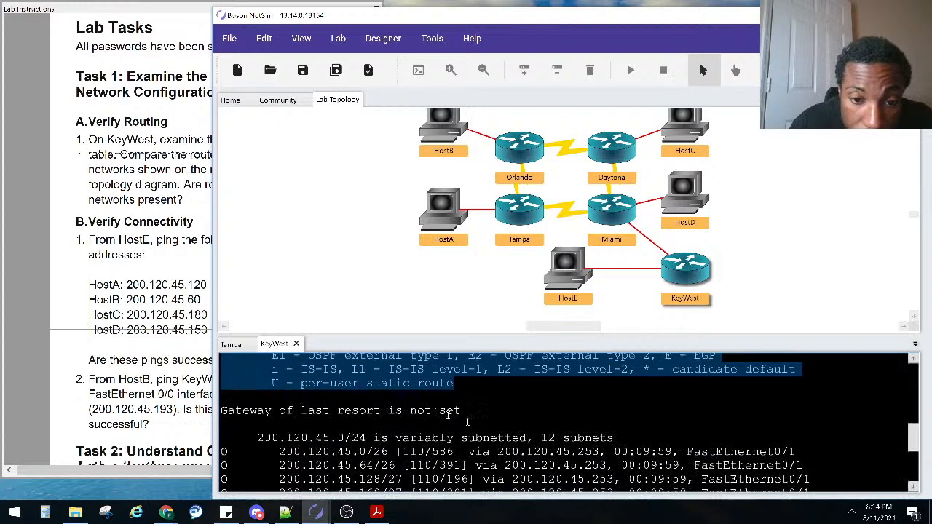
pyautogui.scroll(1, 270, 381)
pyautogui.moveTo(221, 442); pyautogui.dragTo(469, 448)
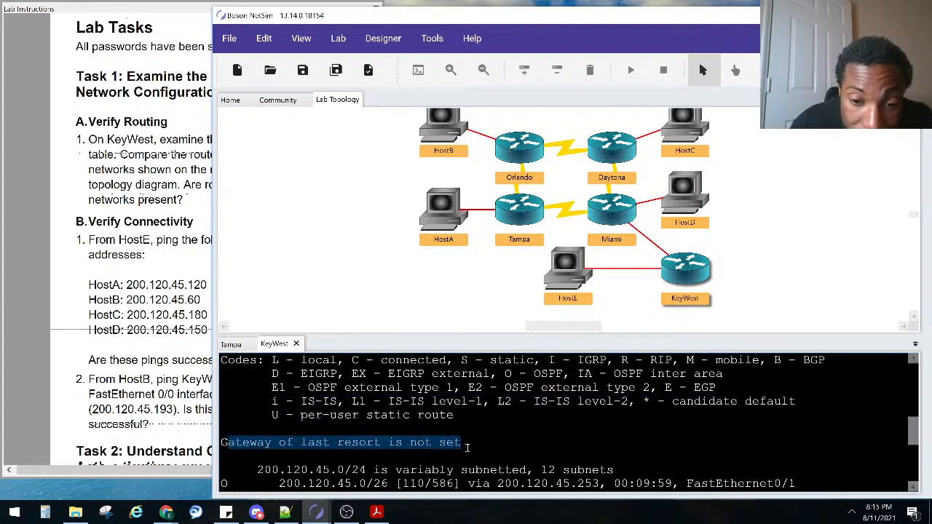
pyautogui.scroll(-3, 468, 447)
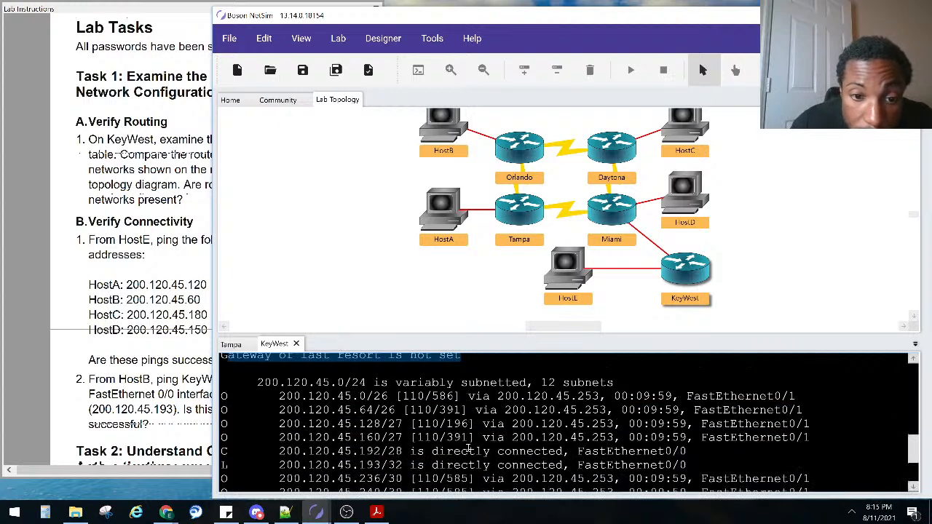
pyautogui.click(226, 400)
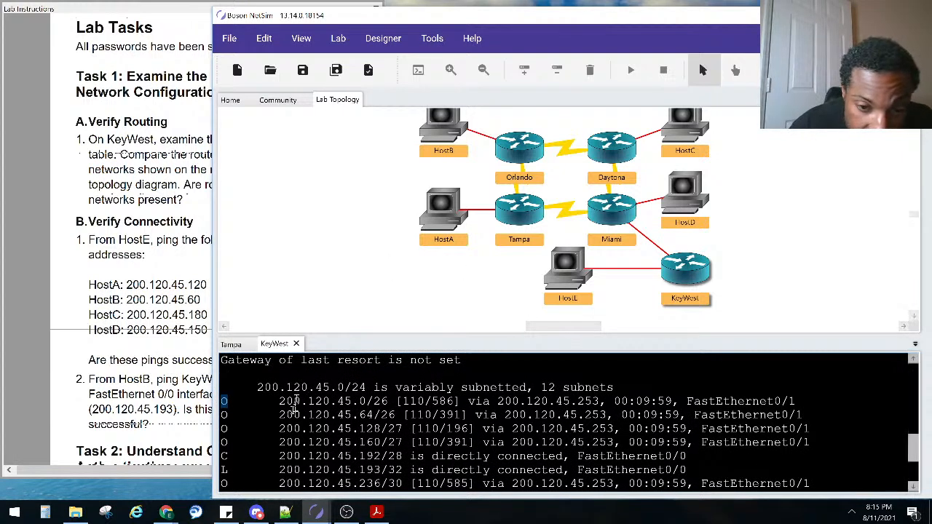
# Highlight the first route's network, exit interface FastEthernet0/1 and next hop 200.120.45.253
pyautogui.moveTo(286, 402); pyautogui.dragTo(601, 407)
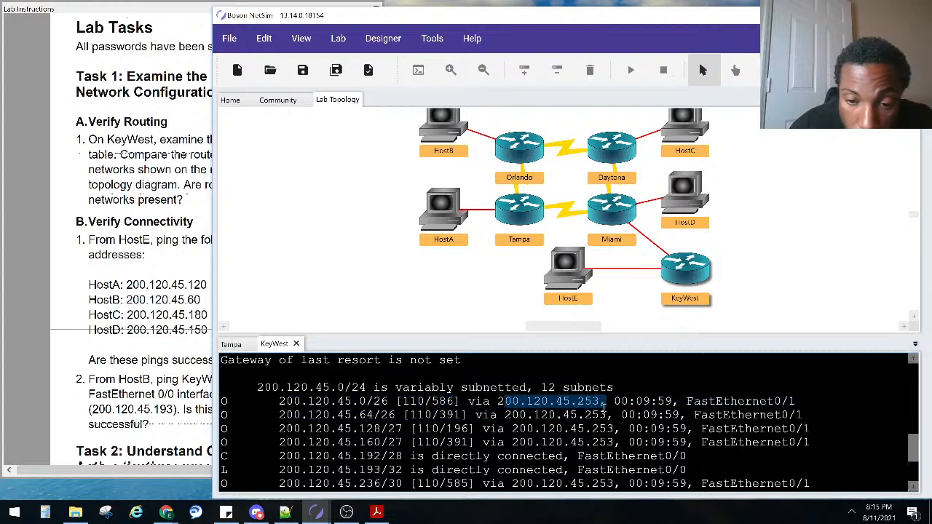
pyautogui.moveTo(686, 402); pyautogui.dragTo(798, 402)
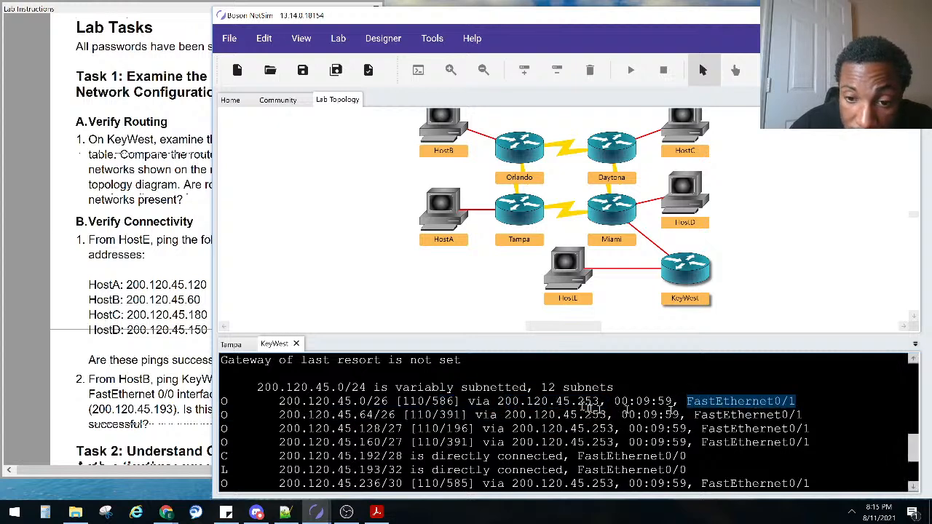
pyautogui.moveTo(501, 402); pyautogui.dragTo(604, 402)
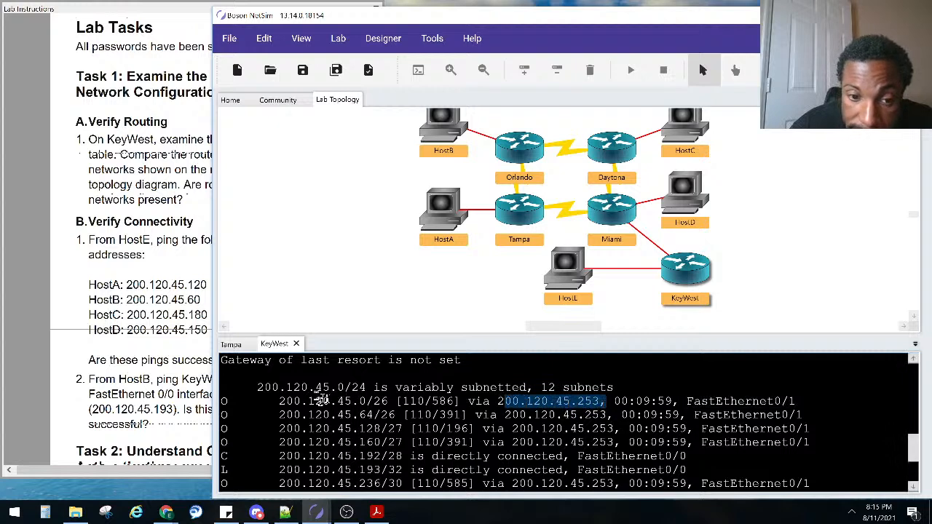
pyautogui.moveTo(342, 402); pyautogui.dragTo(374, 402)
pyautogui.moveTo(497, 402); pyautogui.dragTo(597, 402)
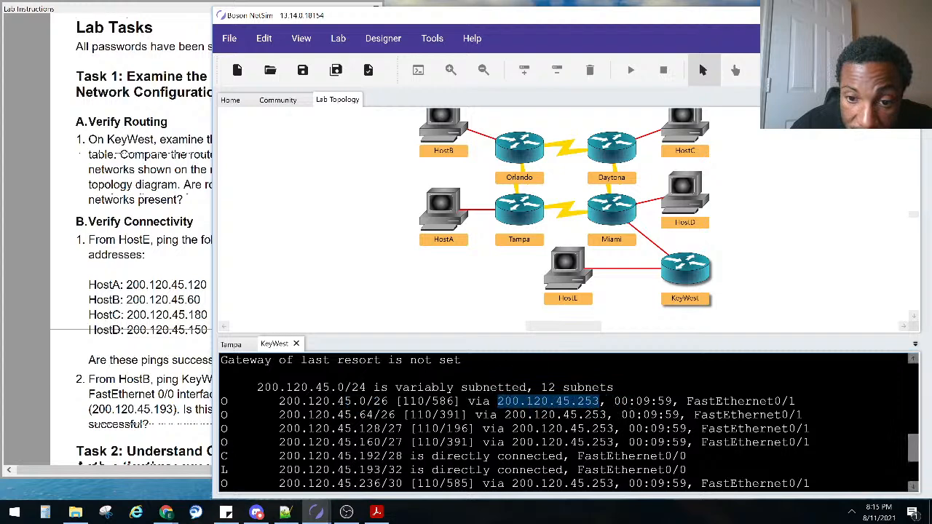
# Find 200.120.45.253 as Miami's FastEthernet0/1 in the IP Addresses table, then mark it in KeyWest's console
pyautogui.click(149, 296)
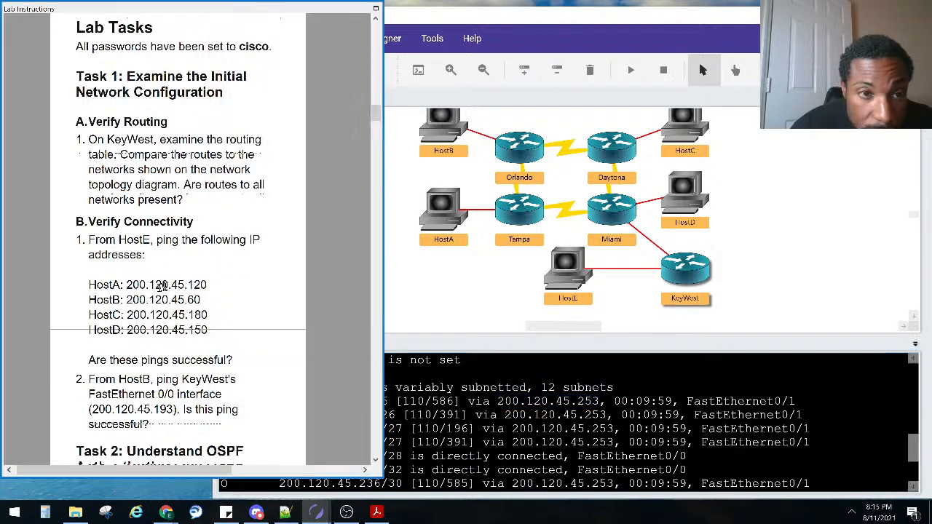
pyautogui.scroll(5, 181, 278)
pyautogui.scroll(1, 182, 281)
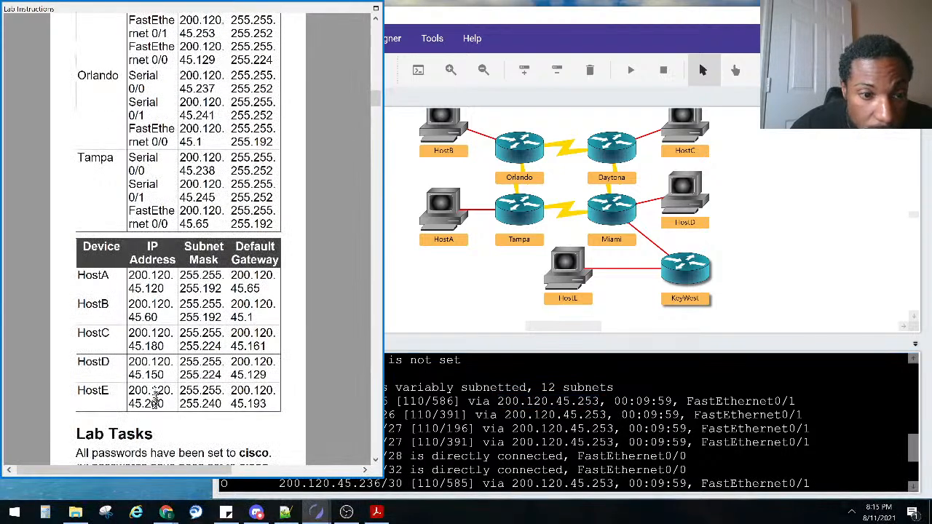
pyautogui.scroll(4, 181, 310)
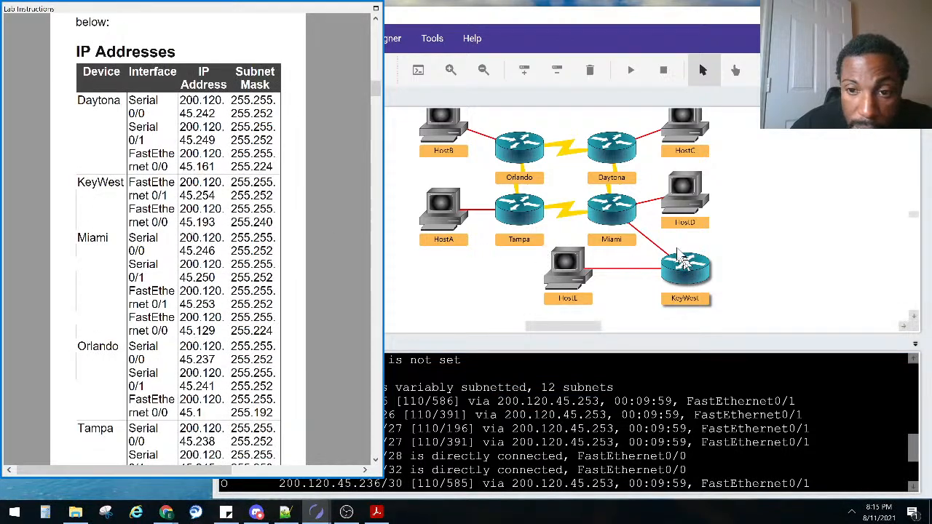
pyautogui.doubleClick(598, 406)
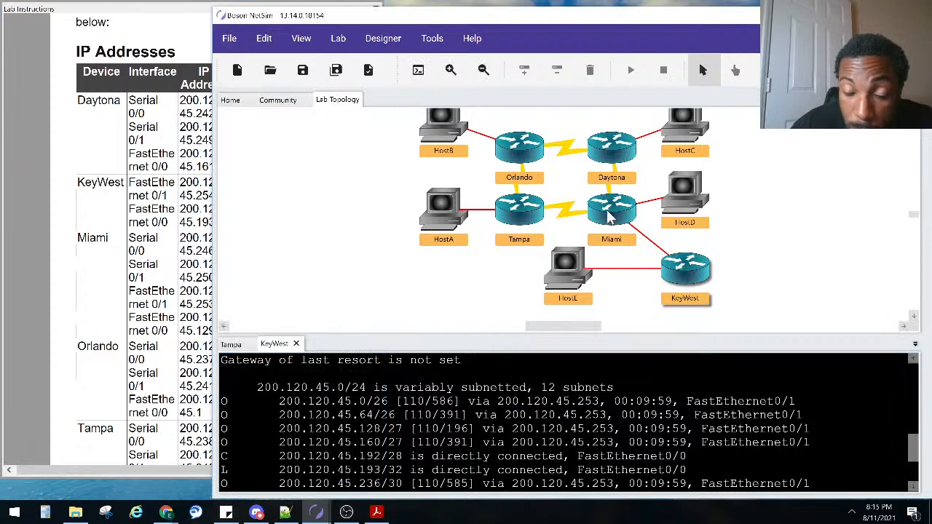
pyautogui.scroll(-2, 522, 426)
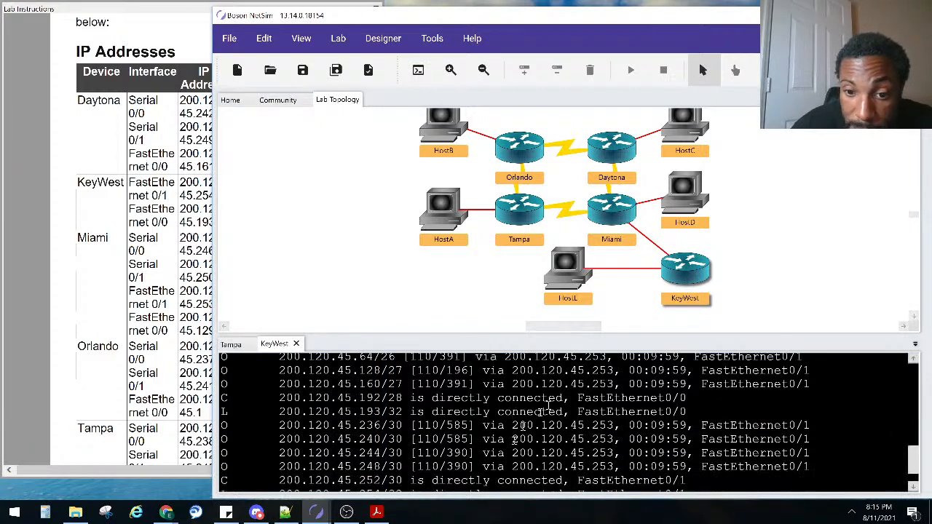
pyautogui.scroll(2, 553, 393)
pyautogui.moveTo(607, 386); pyautogui.dragTo(585, 386)
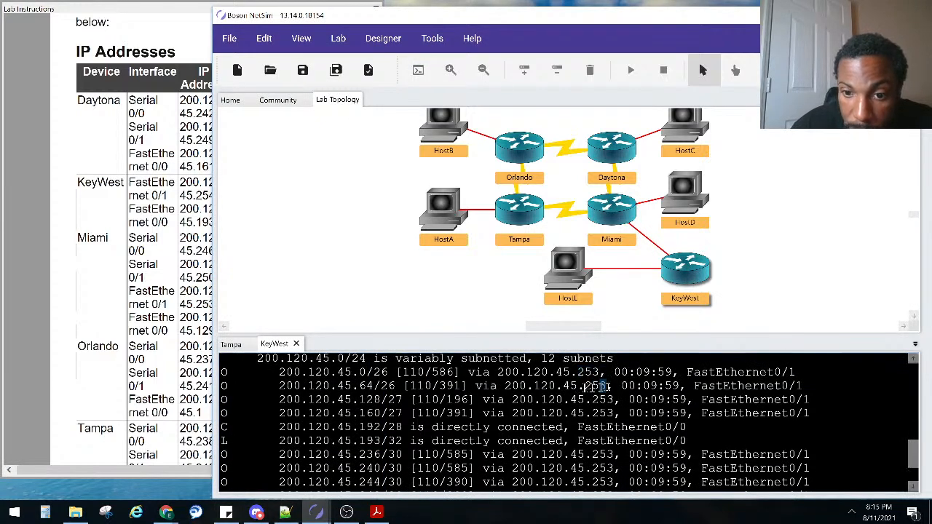
pyautogui.scroll(-2, 595, 483)
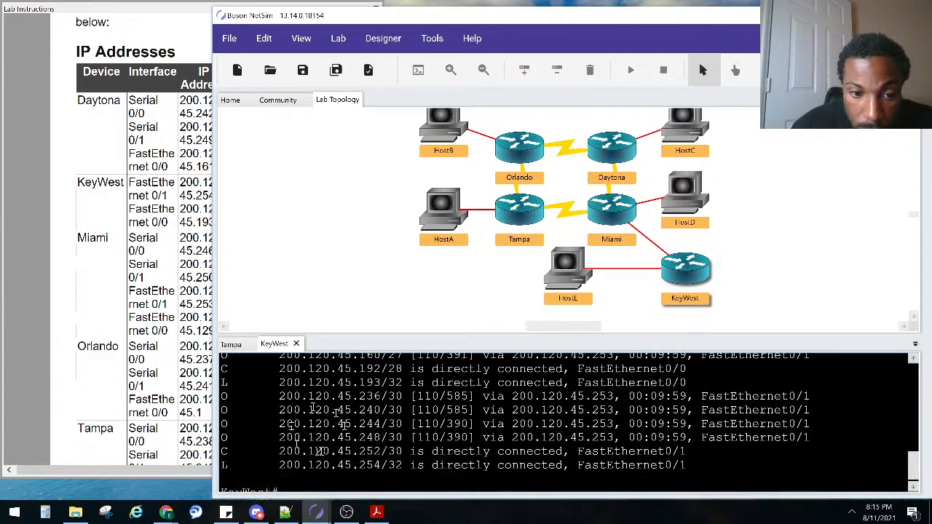
pyautogui.scroll(1, 228, 459)
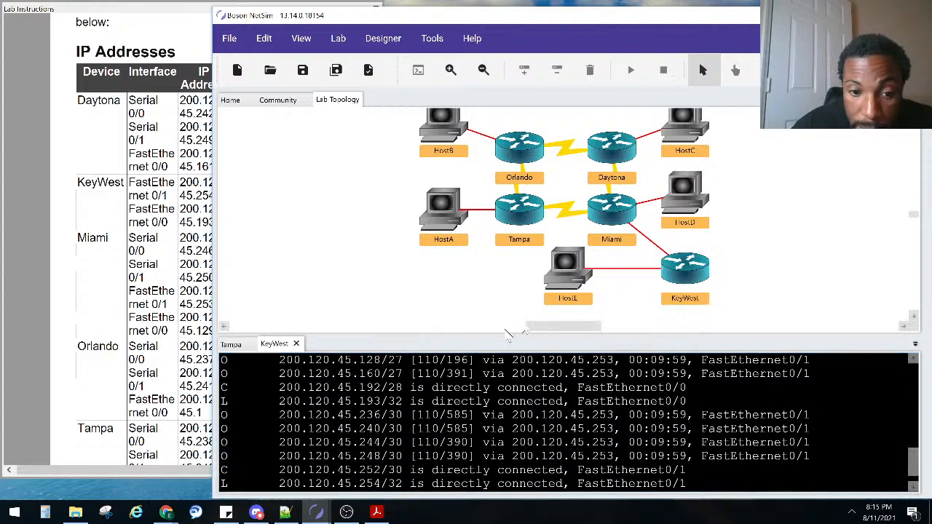
pyautogui.moveTo(234, 484); pyautogui.dragTo(216, 483)
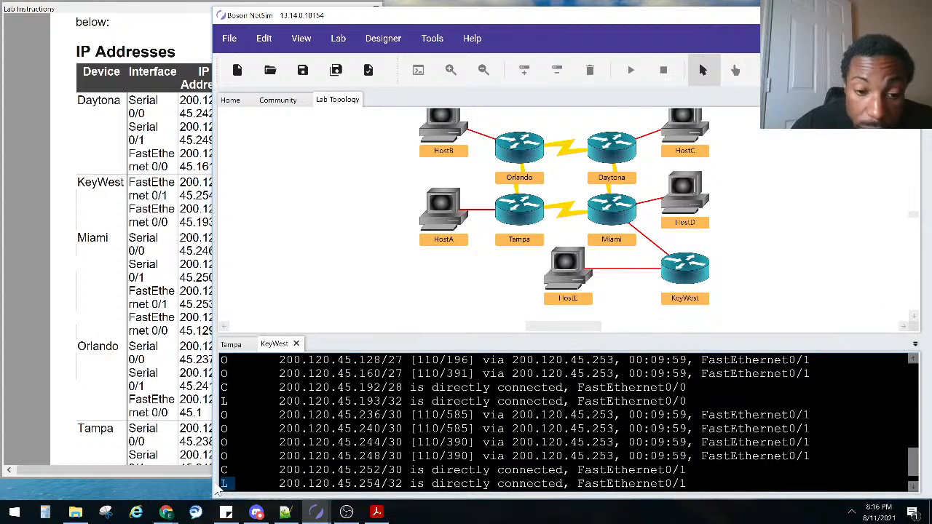
pyautogui.moveTo(294, 484); pyautogui.dragTo(442, 483)
pyautogui.moveTo(686, 486); pyautogui.dragTo(564, 483)
pyautogui.moveTo(411, 483); pyautogui.dragTo(281, 485)
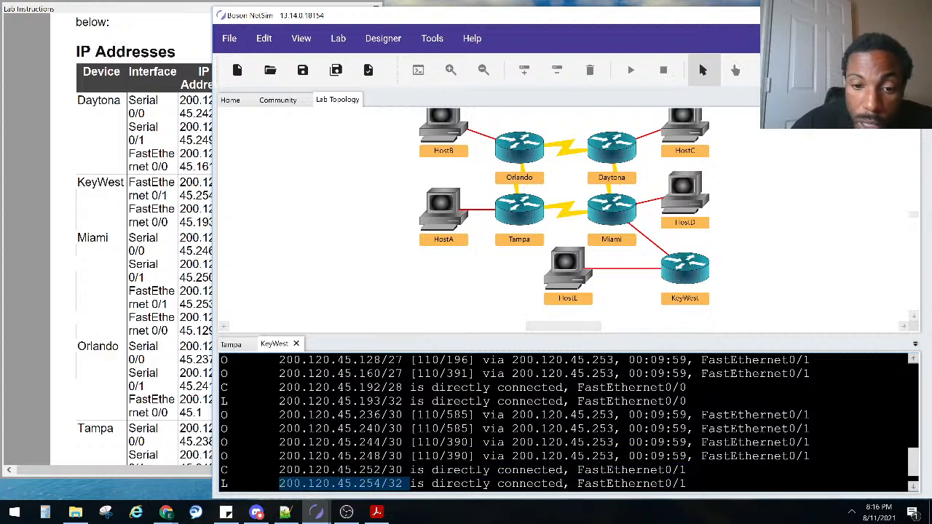
# Run 'sho ip inter brief' on KeyWest to list its interface status
pyautogui.click(513, 450)
pyautogui.press('Return')
pyautogui.press('Return')
pyautogui.write('sho ip inter')
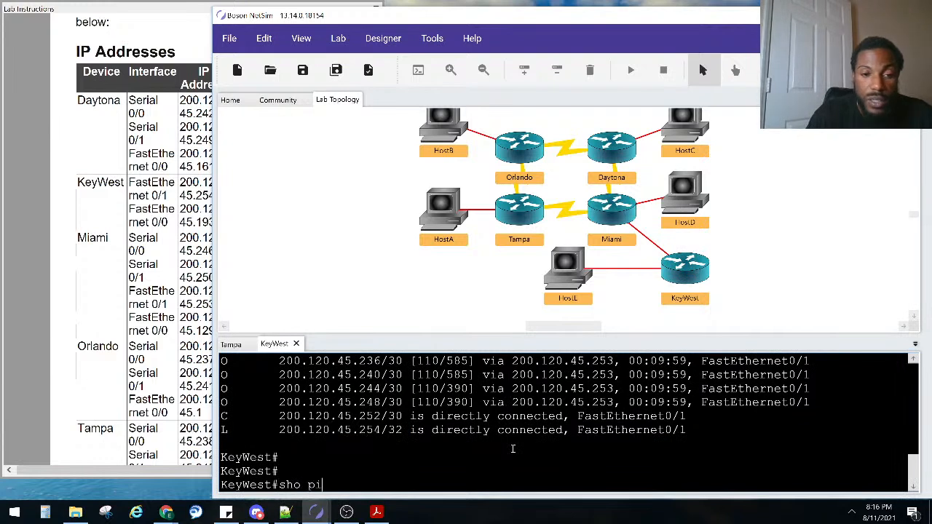
pyautogui.write(' brief')
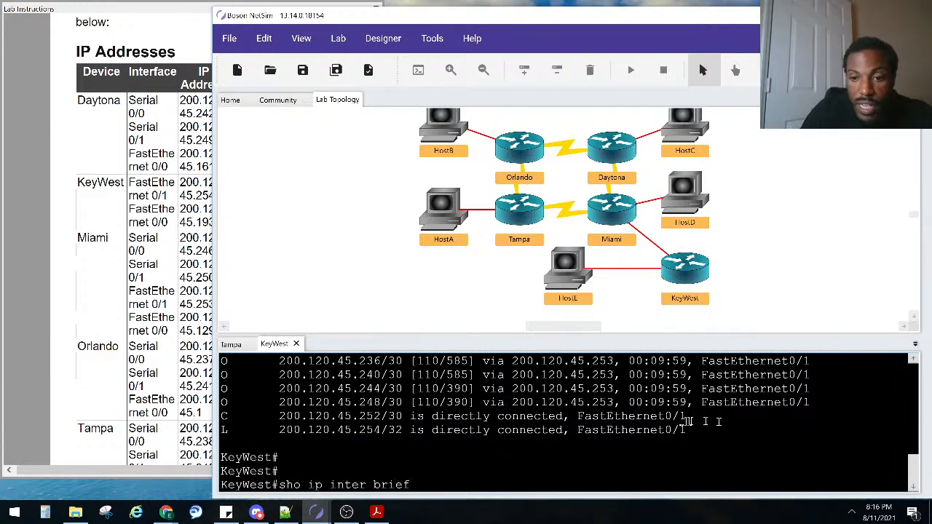
pyautogui.moveTo(686, 419); pyautogui.dragTo(579, 416)
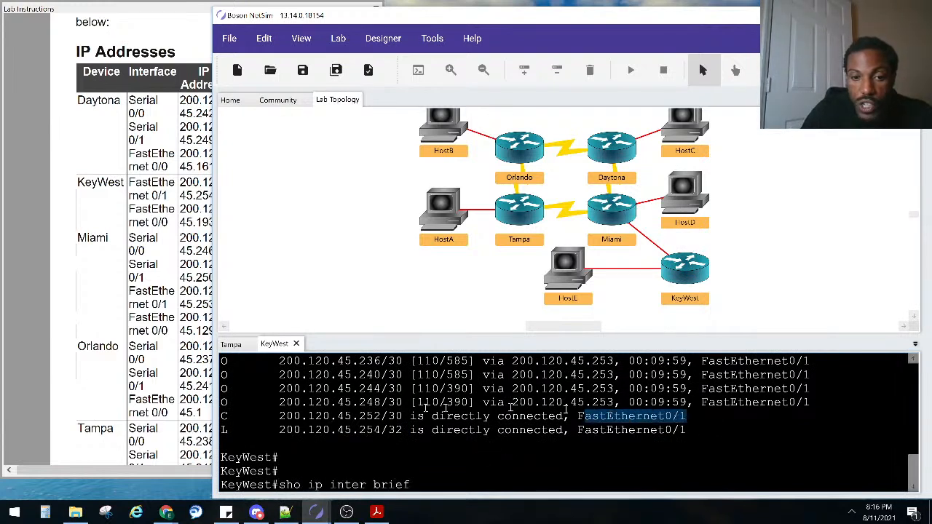
pyautogui.moveTo(382, 418); pyautogui.dragTo(320, 415)
pyautogui.click(495, 472)
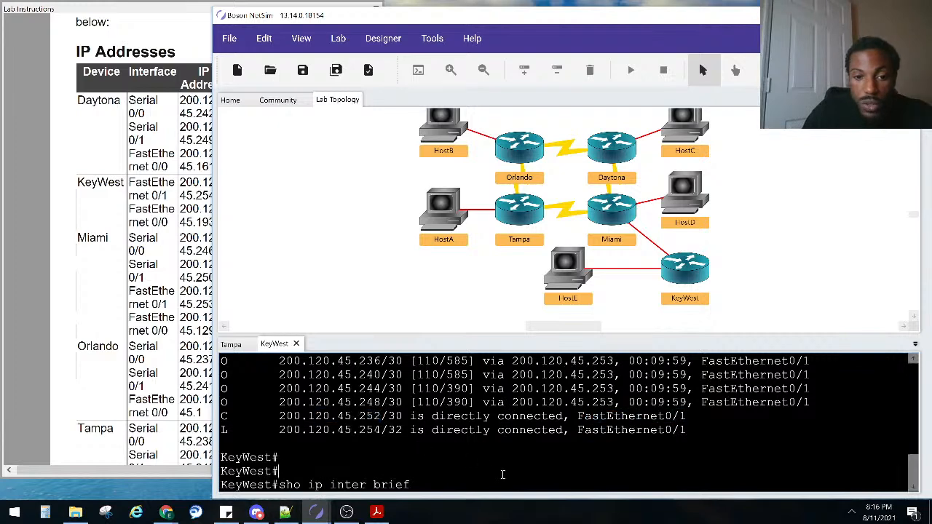
pyautogui.press('Return')
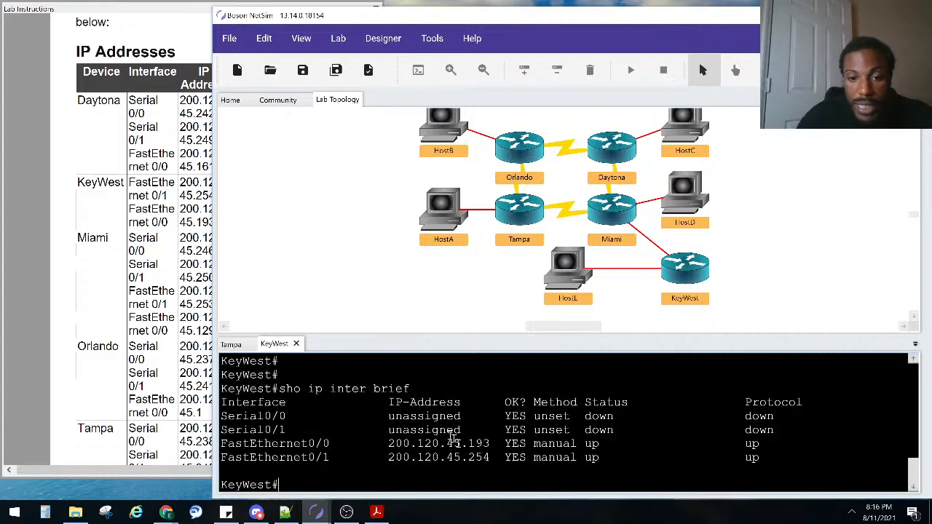
# Highlight the 200.120.45.252/30 connected route, local address 200.120.45.254 and interface addresses in the output
pyautogui.scroll(2, 483, 466)
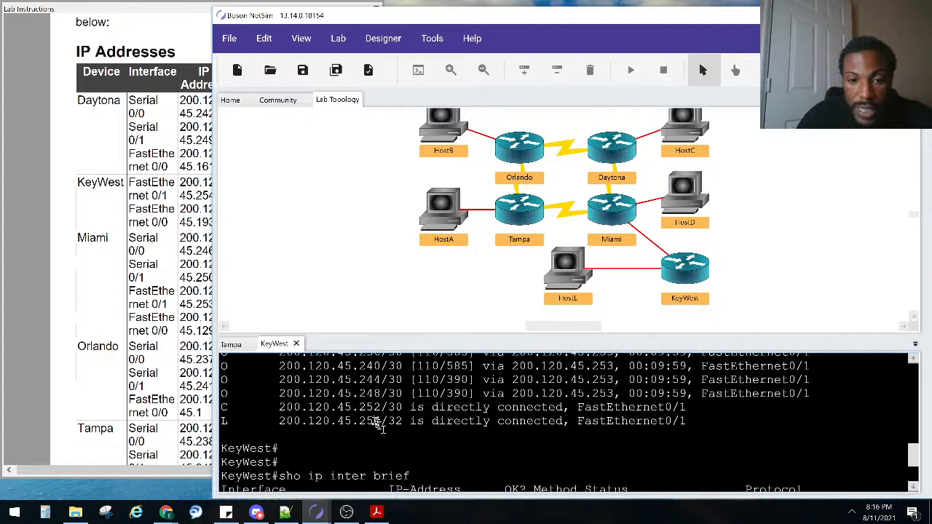
pyautogui.moveTo(380, 412); pyautogui.dragTo(338, 421)
pyautogui.moveTo(250, 421); pyautogui.dragTo(222, 426)
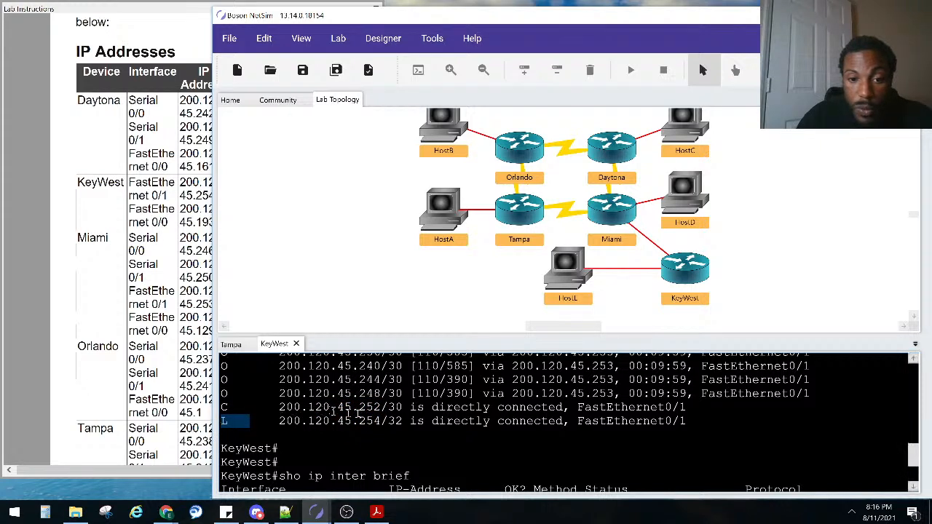
pyautogui.moveTo(402, 412); pyautogui.dragTo(209, 415)
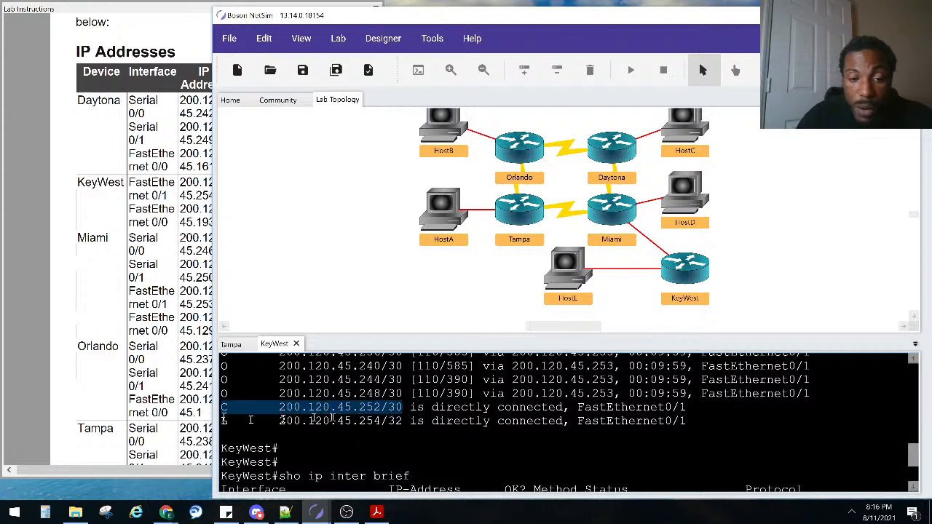
pyautogui.moveTo(277, 421); pyautogui.dragTo(388, 424)
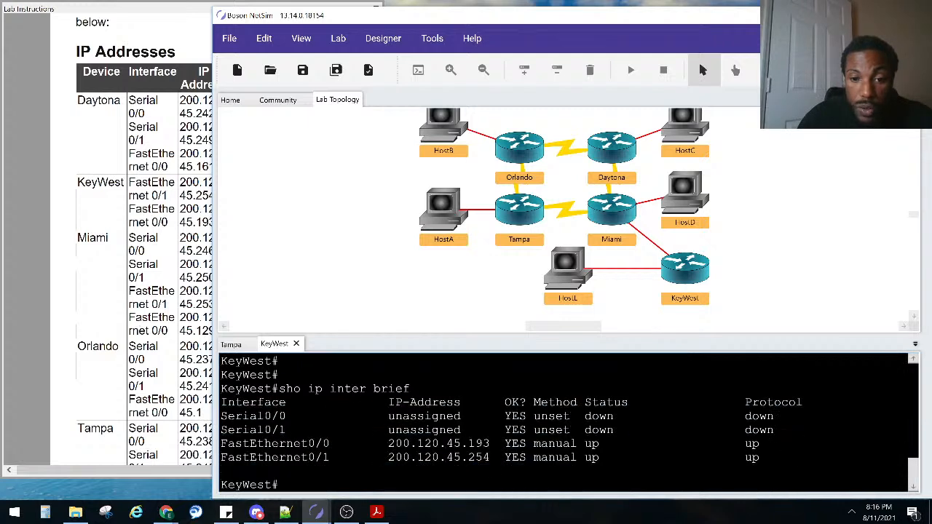
pyautogui.moveTo(413, 456); pyautogui.dragTo(390, 456)
pyautogui.moveTo(495, 457); pyautogui.dragTo(388, 444)
pyautogui.moveTo(336, 457); pyautogui.dragTo(228, 458)
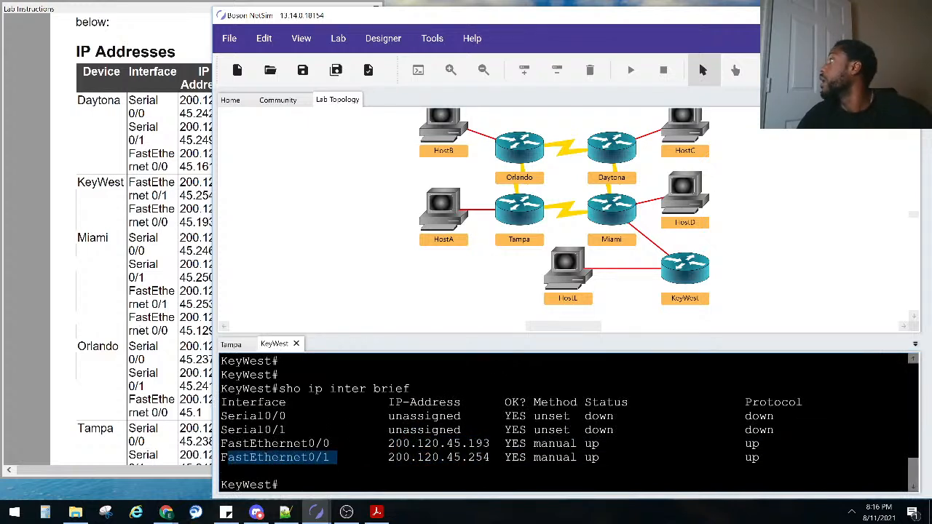
pyautogui.hotkey('alt', 'Tab')
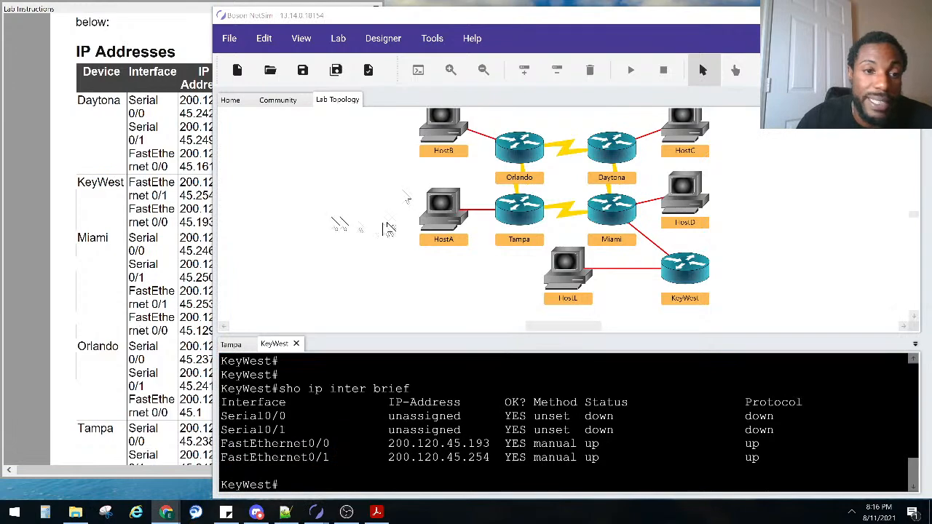
# Reread the lab instructions, then return to KeyWest's interface summary showing FastEthernet0/0 200.120.45.193 and FastEthernet0/1 200.120.45.254 up
pyautogui.click(133, 246)
pyautogui.scroll(-5, 146, 252)
pyautogui.scroll(-2, 146, 252)
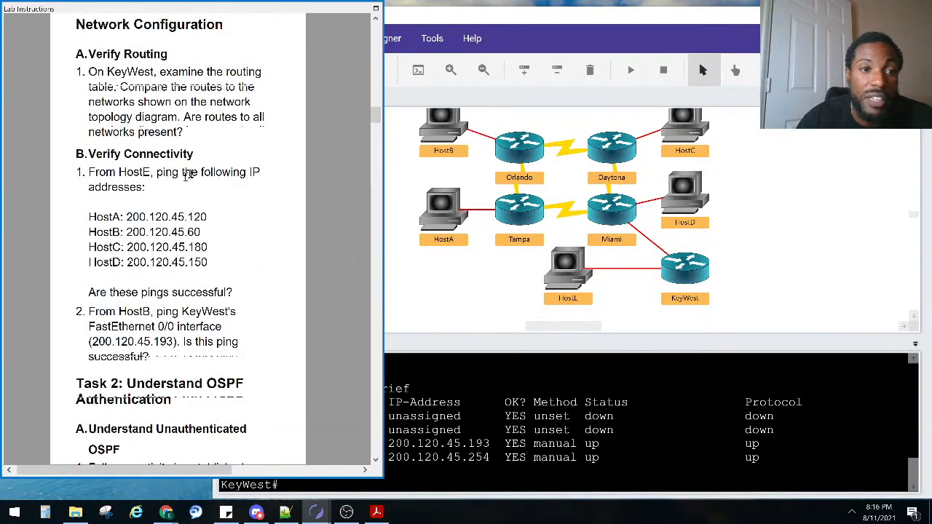
pyautogui.click(568, 268)
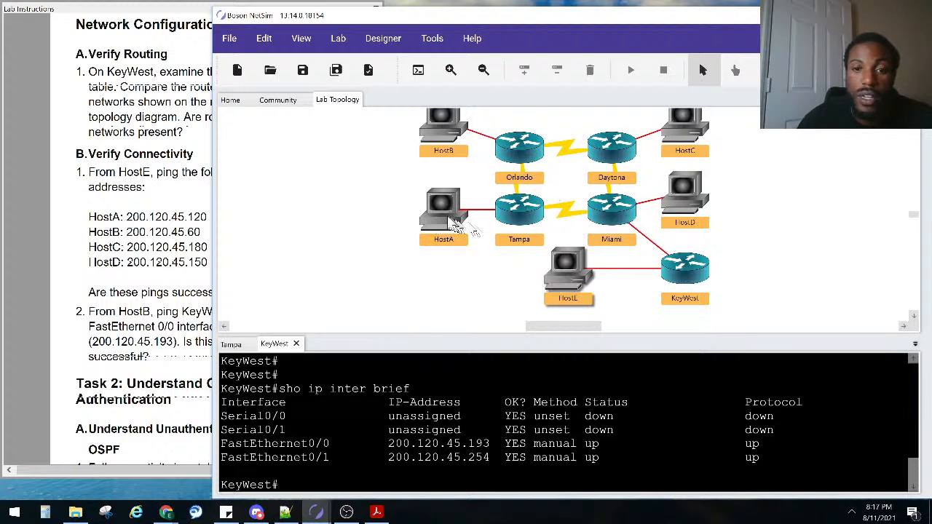
pyautogui.press('Return')
pyautogui.press('Return')
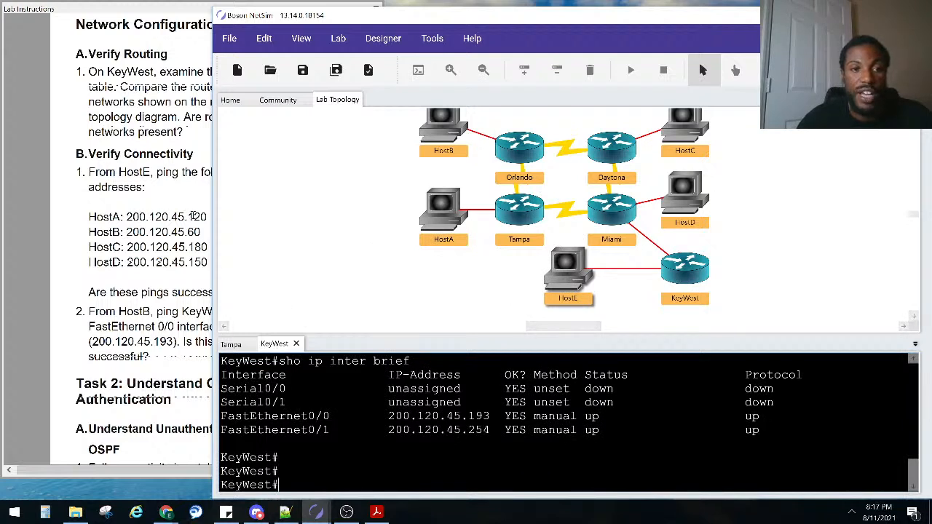
# From a HostE console, ping 200.120.45.120 and receive 5 of 5 replies
pyautogui.doubleClick(572, 267)
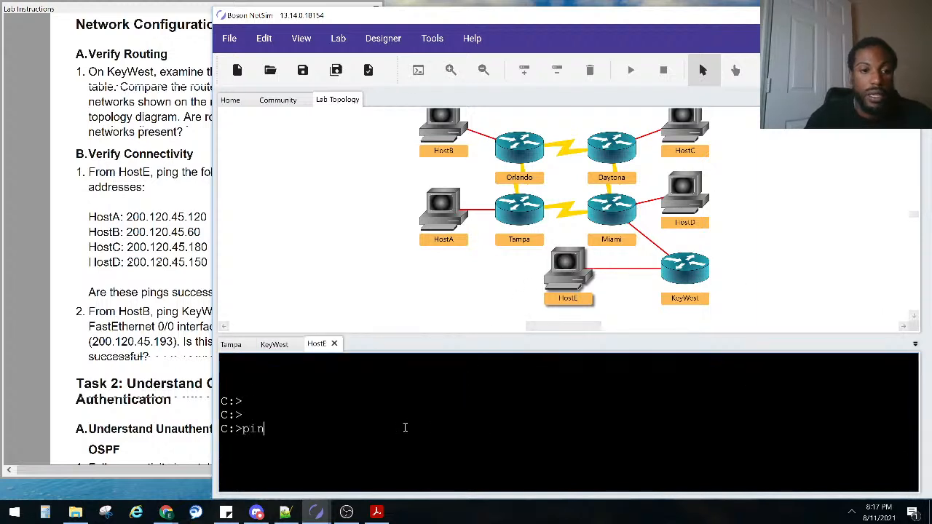
pyautogui.write('ping 200.120.45.120')
pyautogui.press('Return')
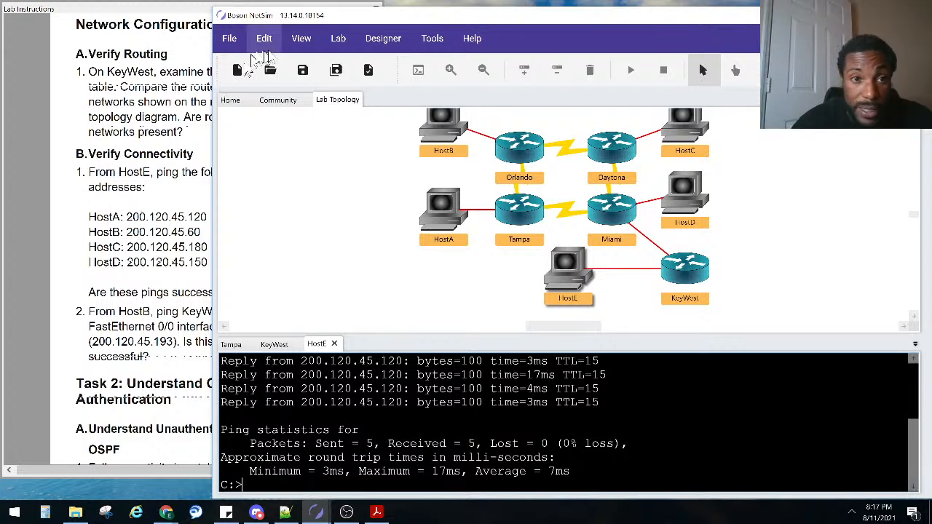
# Open the Labs panel via View > Windows and widen it to read full lab names
pyautogui.click(337, 38)
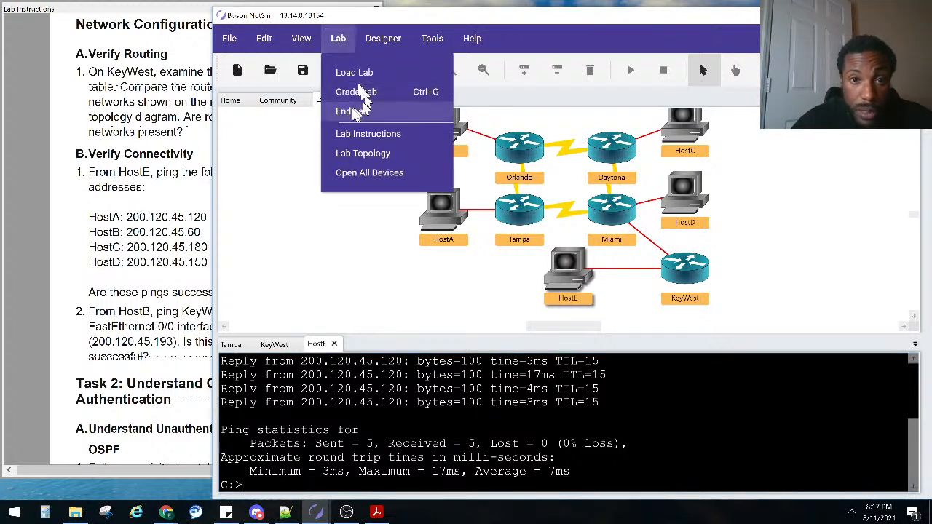
pyautogui.click(363, 153)
pyautogui.click(330, 41)
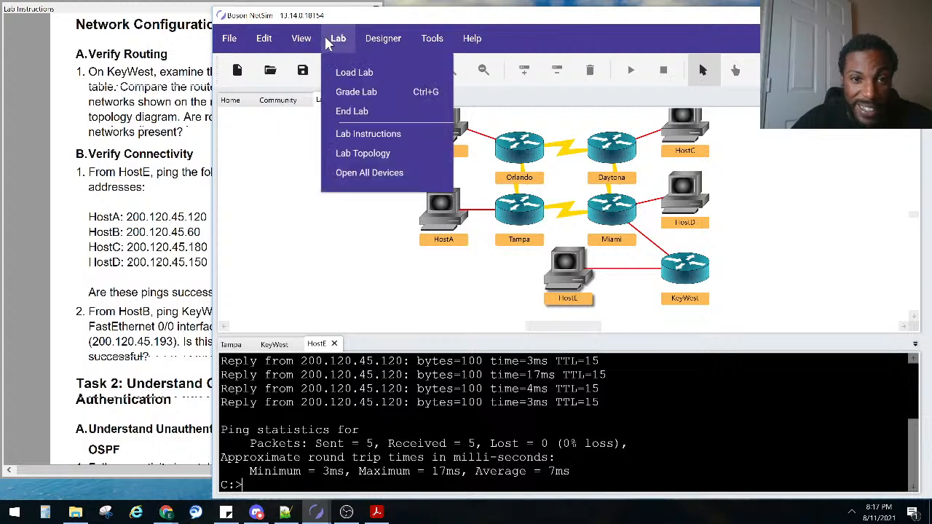
pyautogui.moveTo(426, 137)
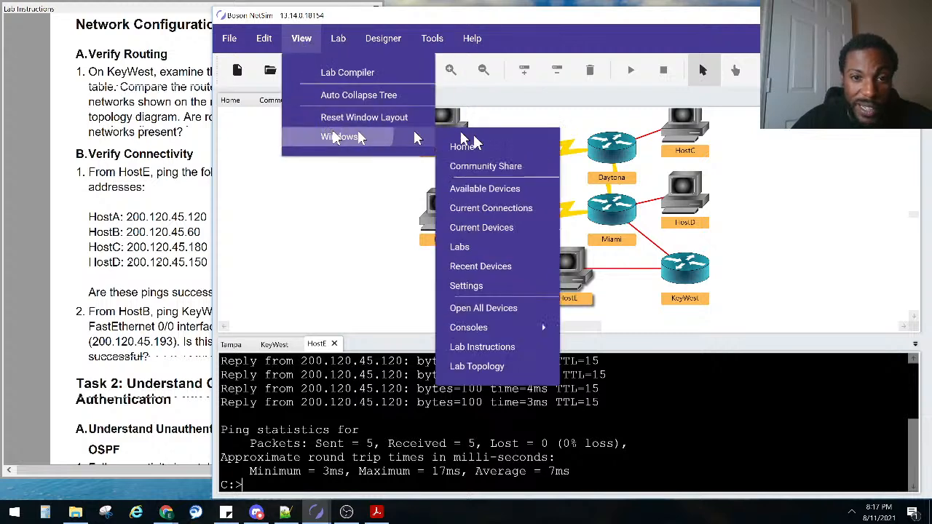
pyautogui.click(500, 246)
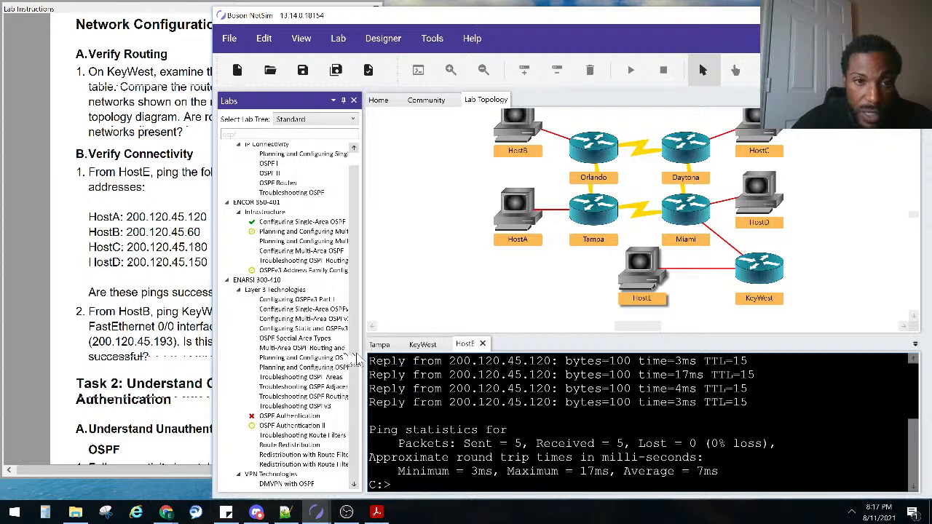
pyautogui.moveTo(363, 355); pyautogui.dragTo(402, 367)
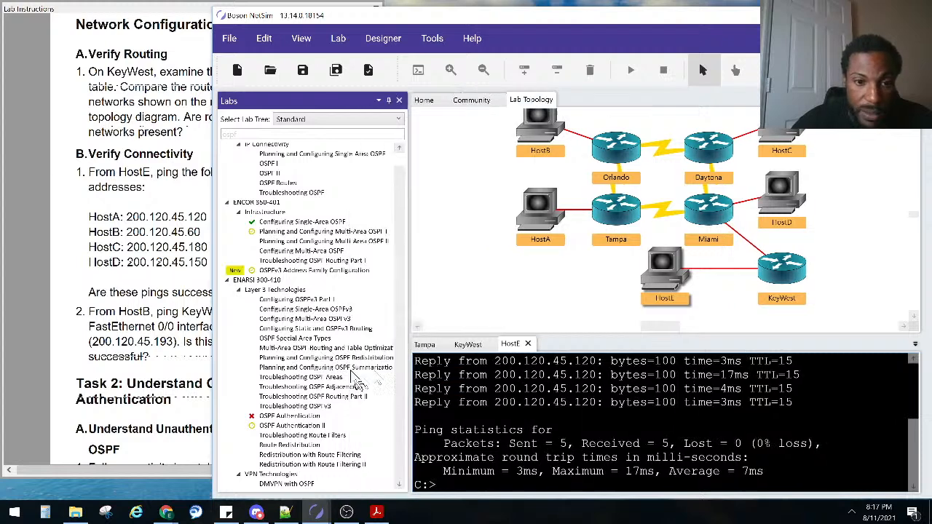
# Preview the Planning and Configuring Multi-Area OSPF I lab, then close the Labs panel
pyautogui.doubleClick(313, 319)
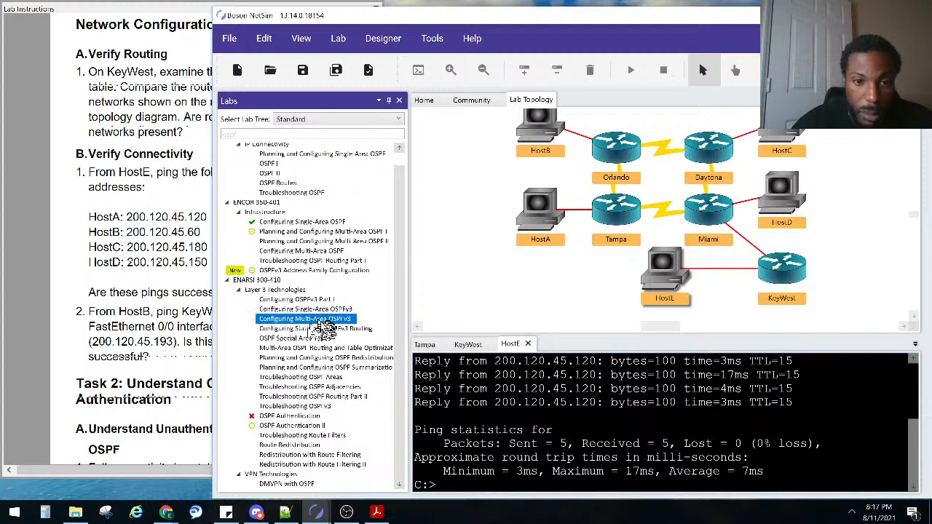
pyautogui.scroll(1, 304, 306)
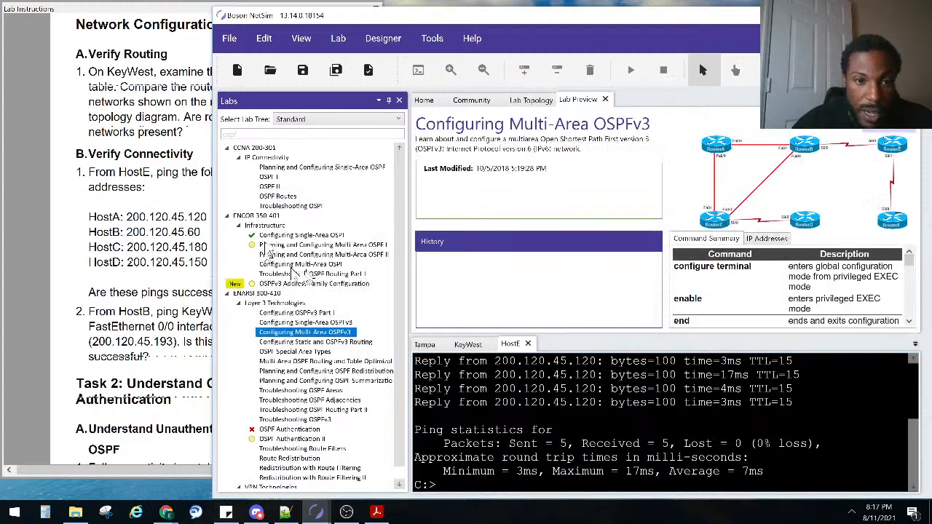
pyautogui.click(324, 246)
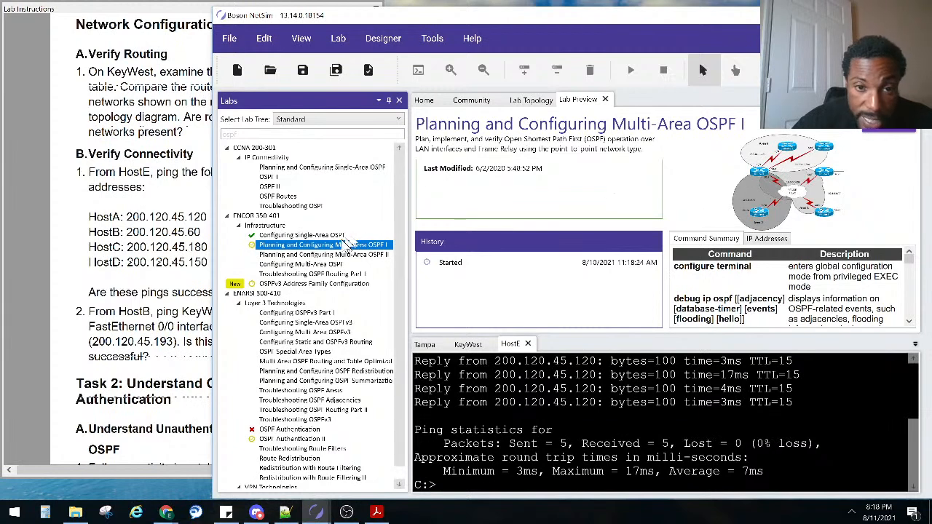
pyautogui.click(399, 100)
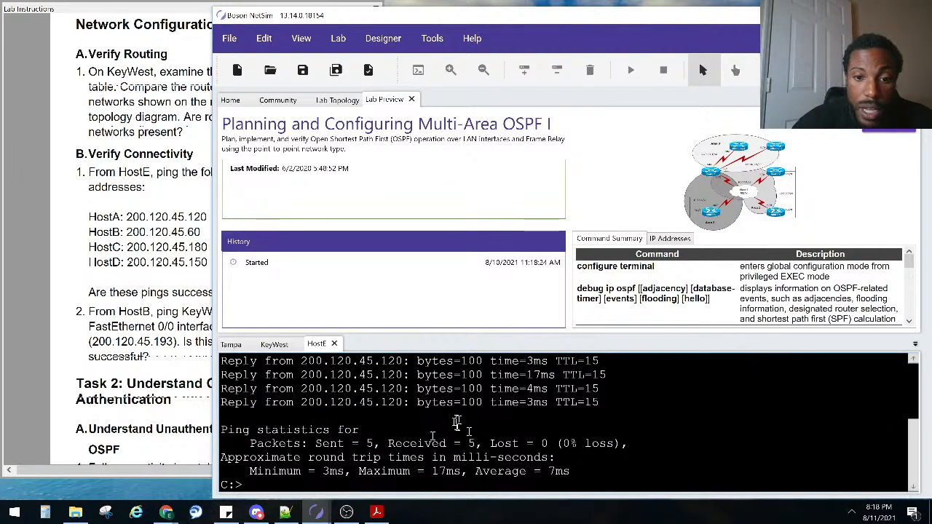
# Select the HostE ping results, reread the lab instructions, and switch from the preview back to the Lab Topology
pyautogui.moveTo(593, 429); pyautogui.dragTo(302, 350)
pyautogui.click(84, 302)
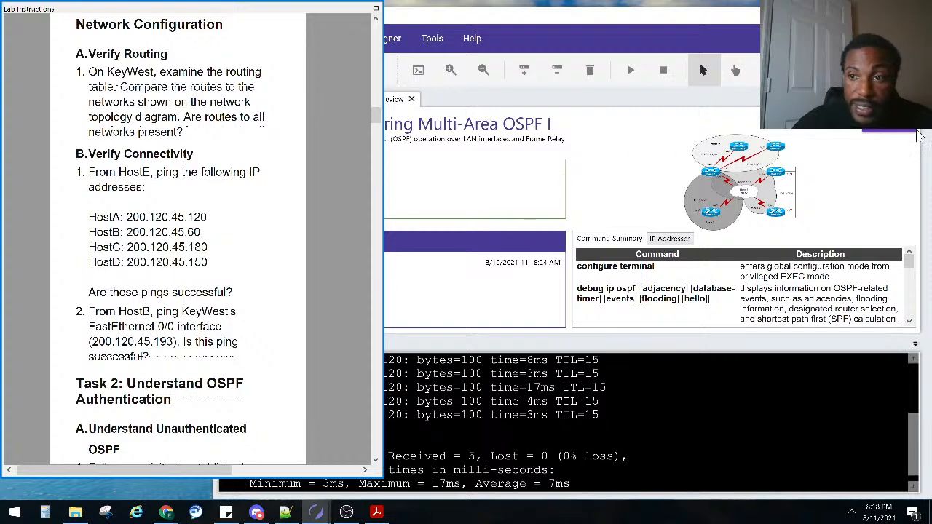
pyautogui.click(462, 227)
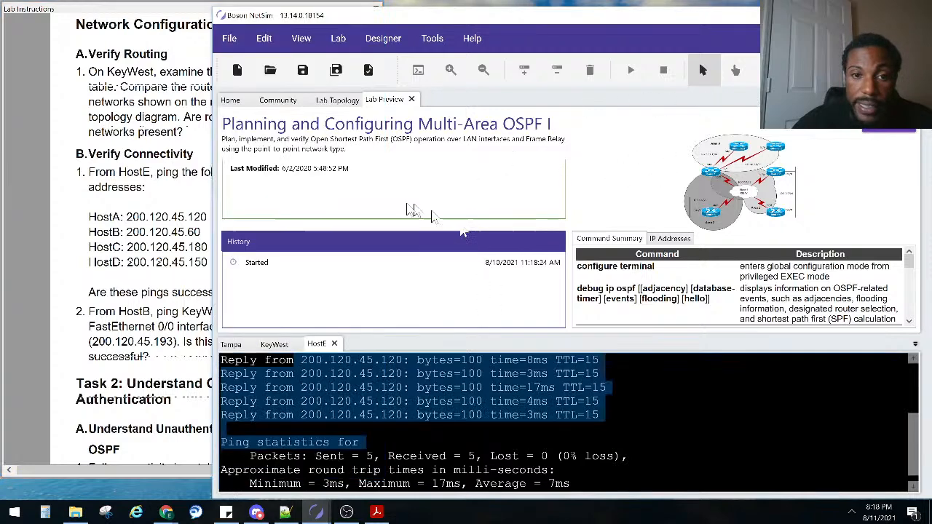
pyautogui.click(337, 100)
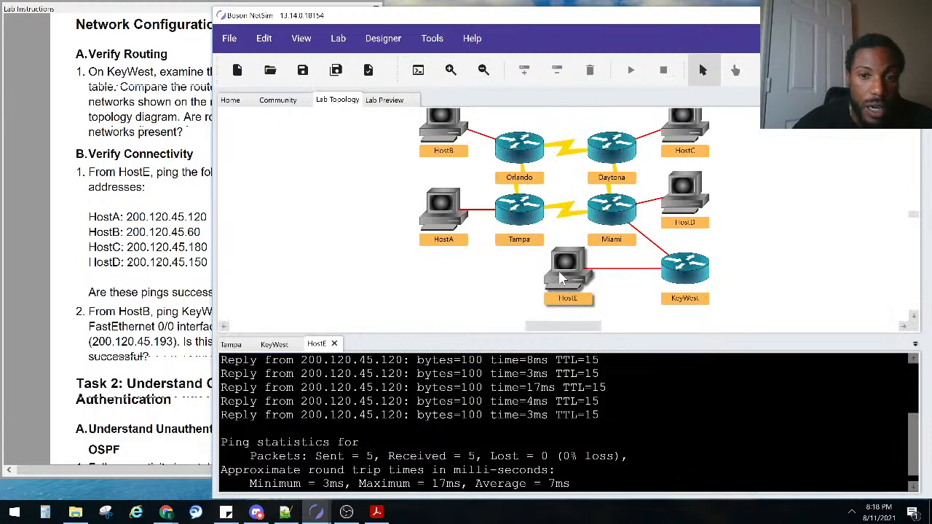
pyautogui.click(207, 287)
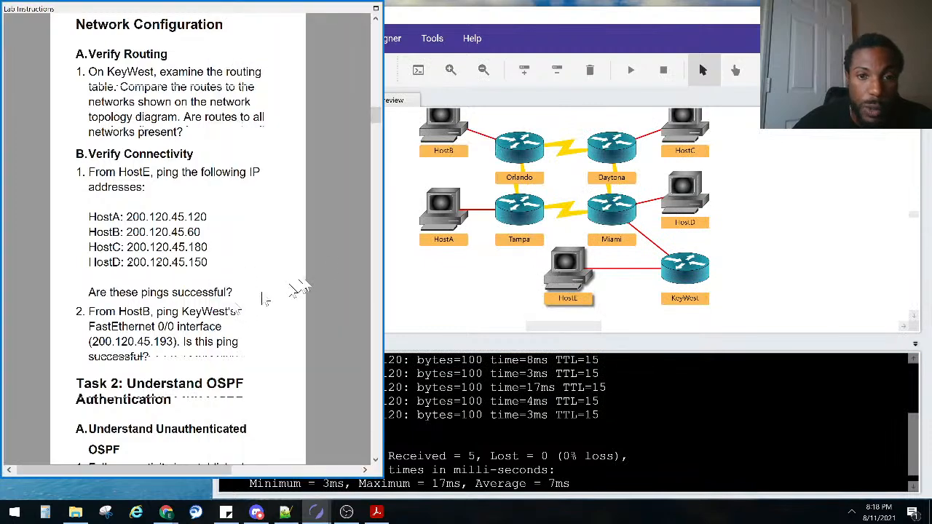
pyautogui.click(450, 135)
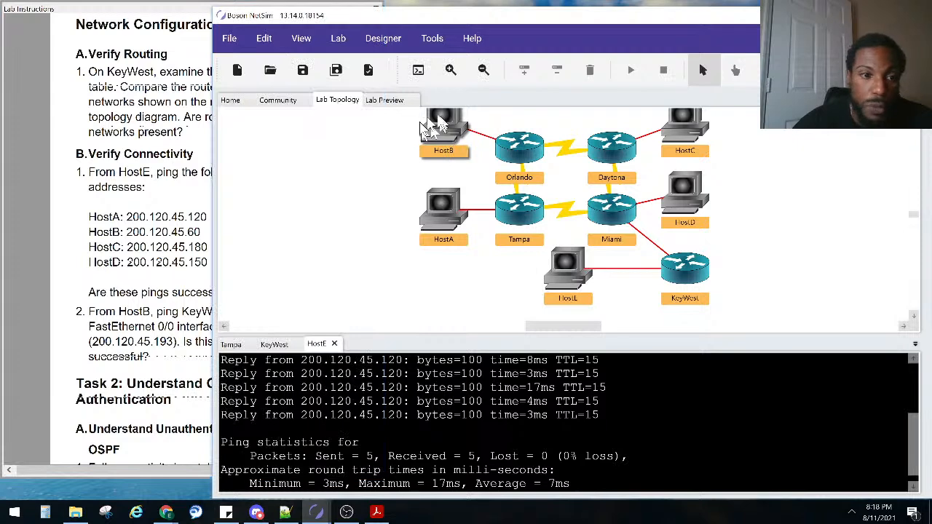
pyautogui.click(126, 310)
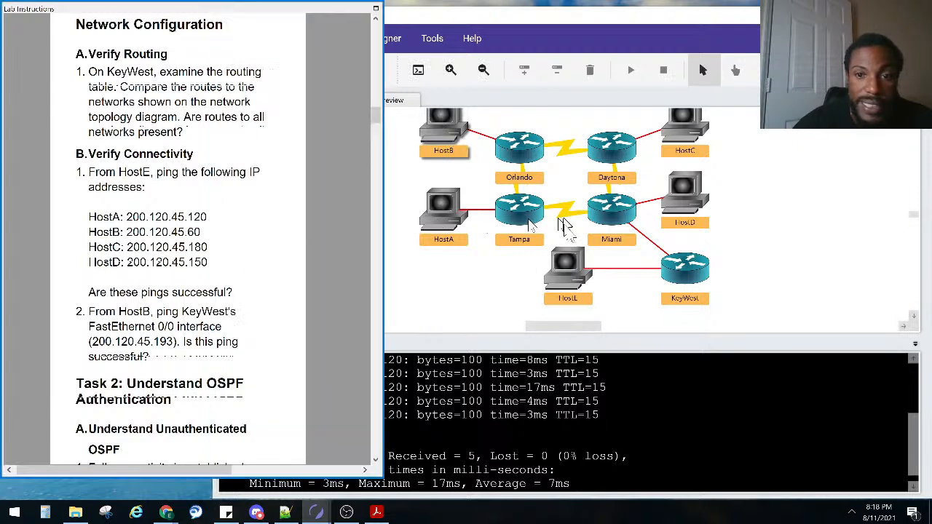
pyautogui.click(439, 121)
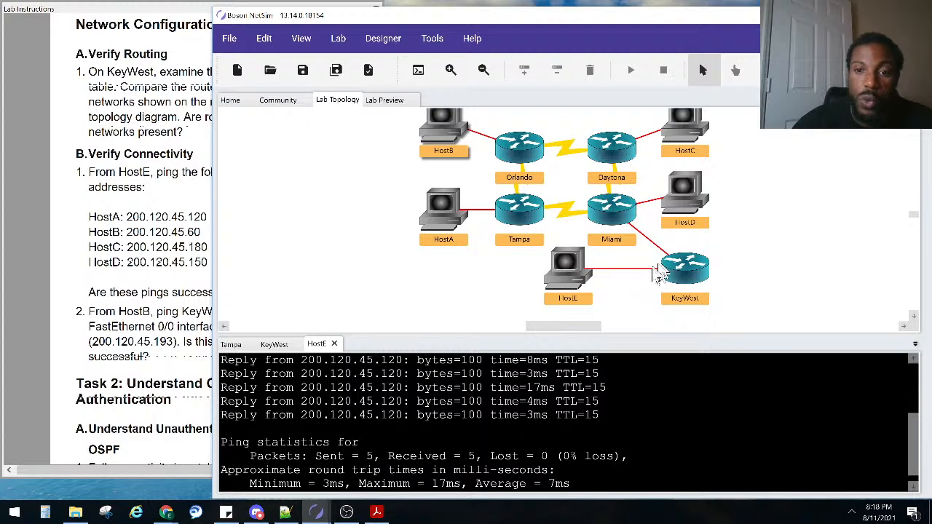
# Confirm KeyWest's FastEthernet0/0 address 200.120.45.193 in its console, then open a HostB console
pyautogui.press('Return')
pyautogui.press('Return')
pyautogui.press('Return')
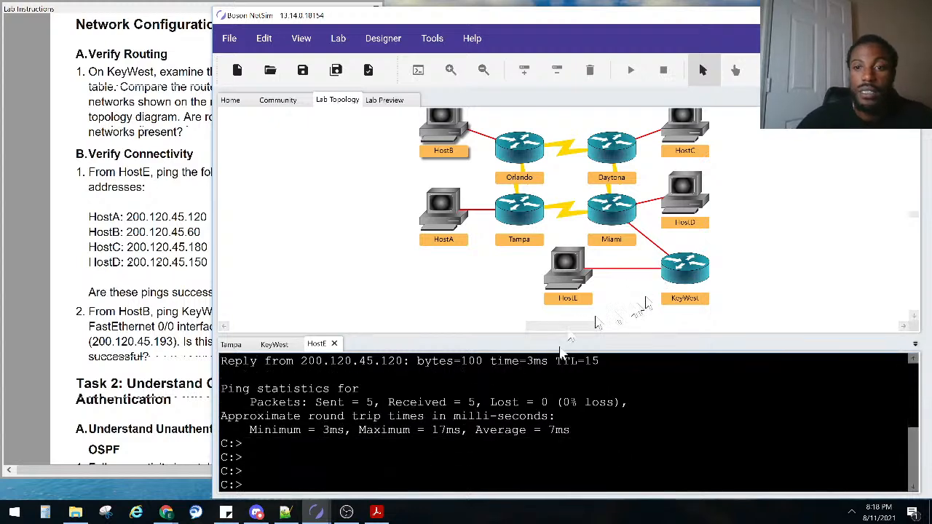
pyautogui.doubleClick(684, 273)
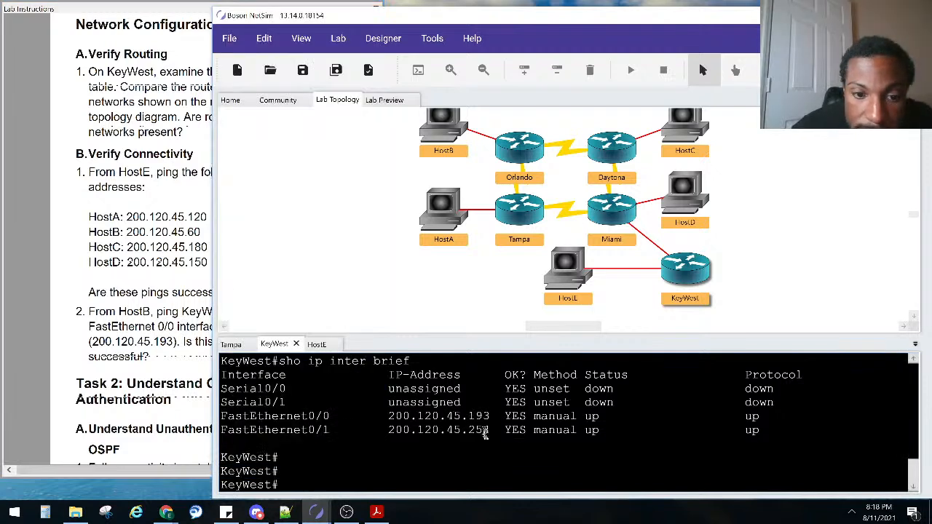
pyautogui.moveTo(493, 419); pyautogui.dragTo(374, 419)
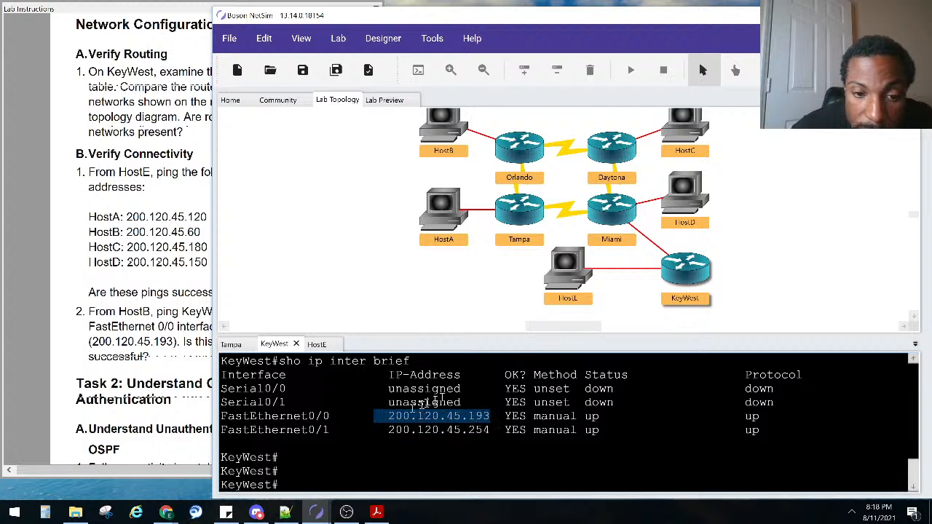
pyautogui.click(663, 251)
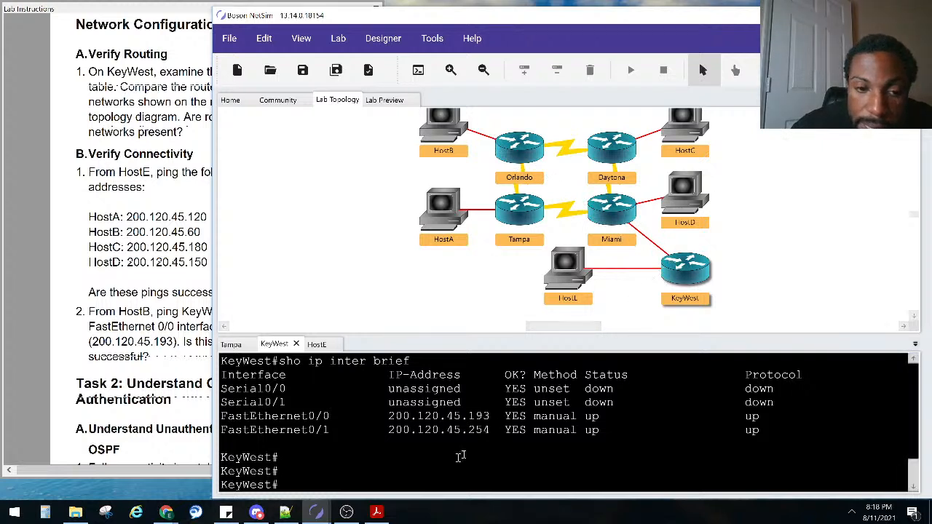
pyautogui.doubleClick(436, 130)
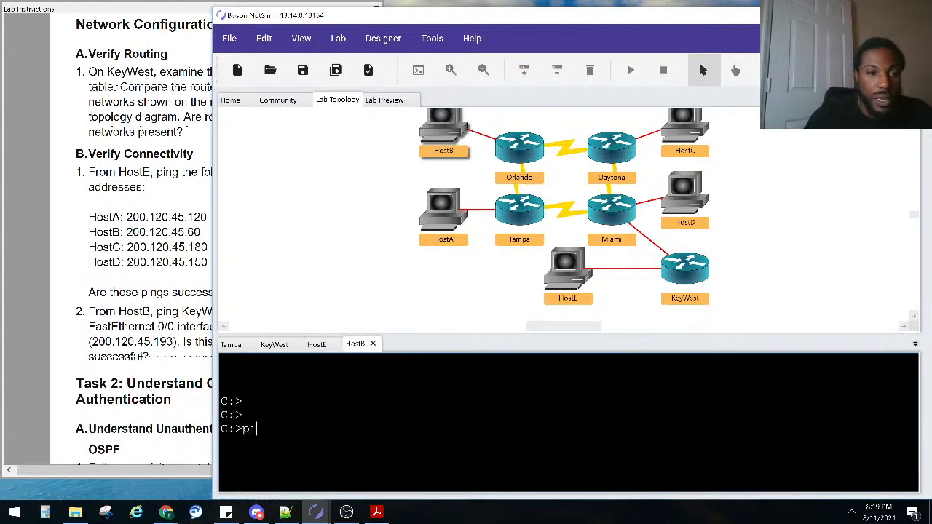
pyautogui.click(105, 347)
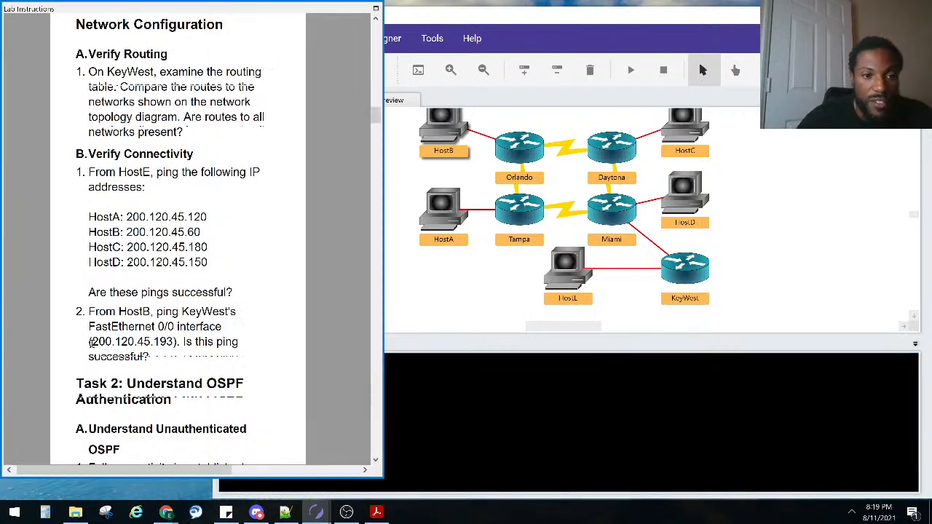
pyautogui.click(550, 465)
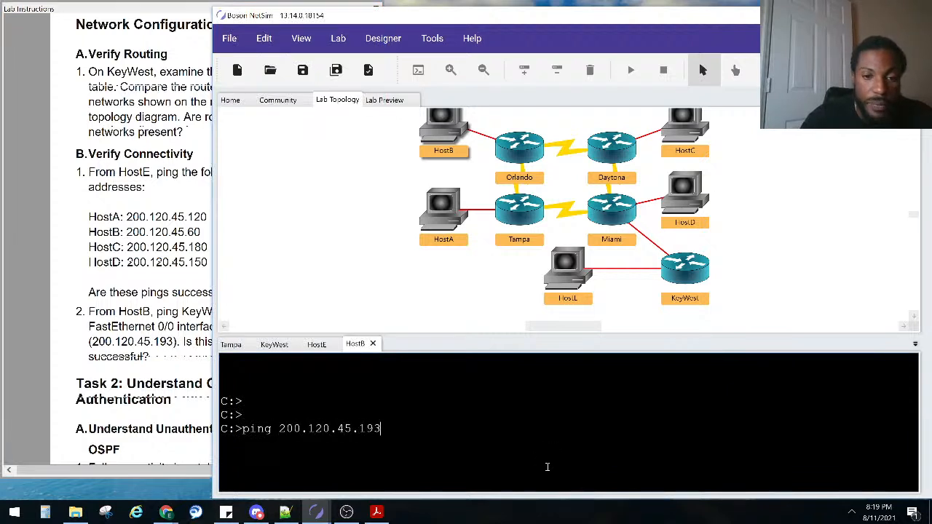
pyautogui.write('200.120.45.193')
pyautogui.press('Return')
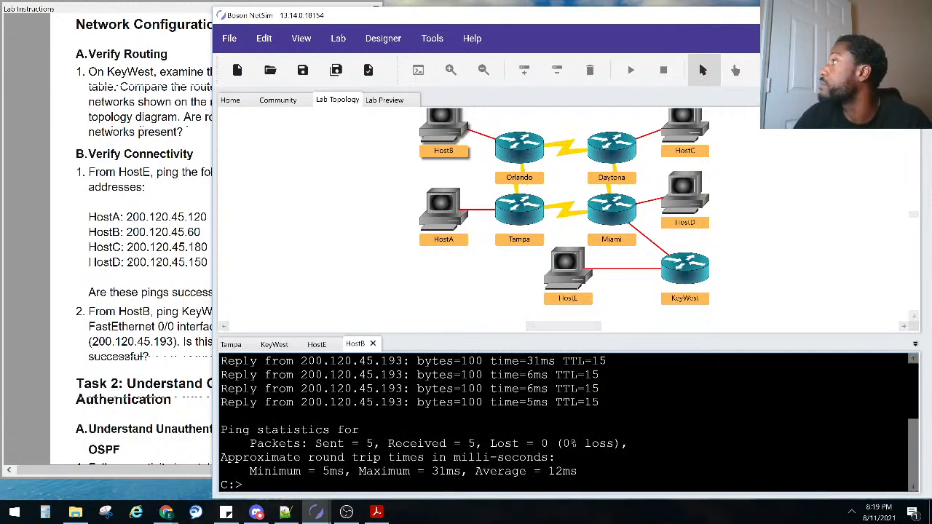
pyautogui.click(162, 333)
pyautogui.scroll(-3, 115, 308)
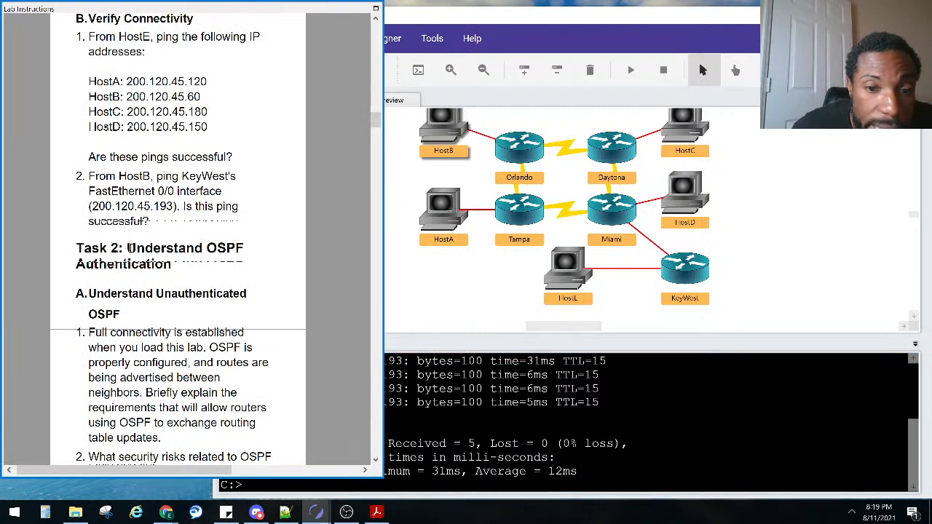
pyautogui.click(648, 473)
pyautogui.moveTo(628, 445); pyautogui.dragTo(384, 446)
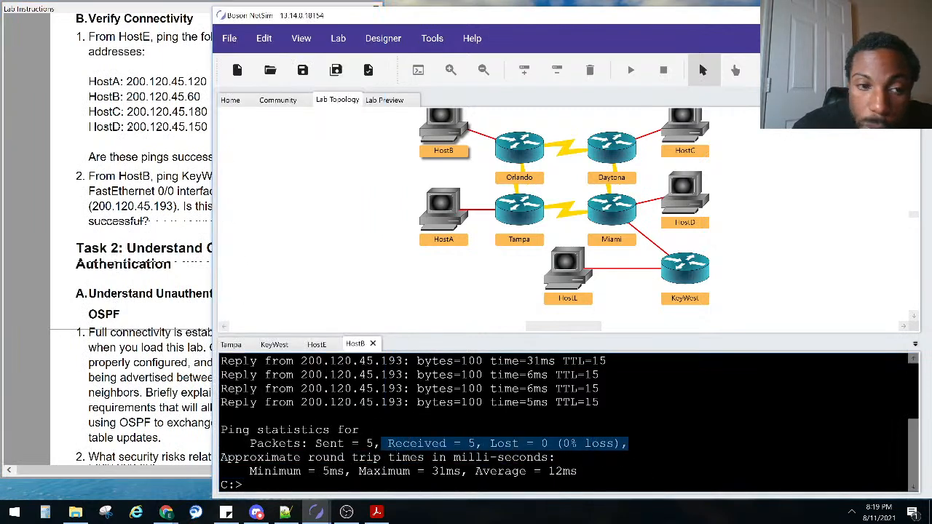
pyautogui.click(150, 293)
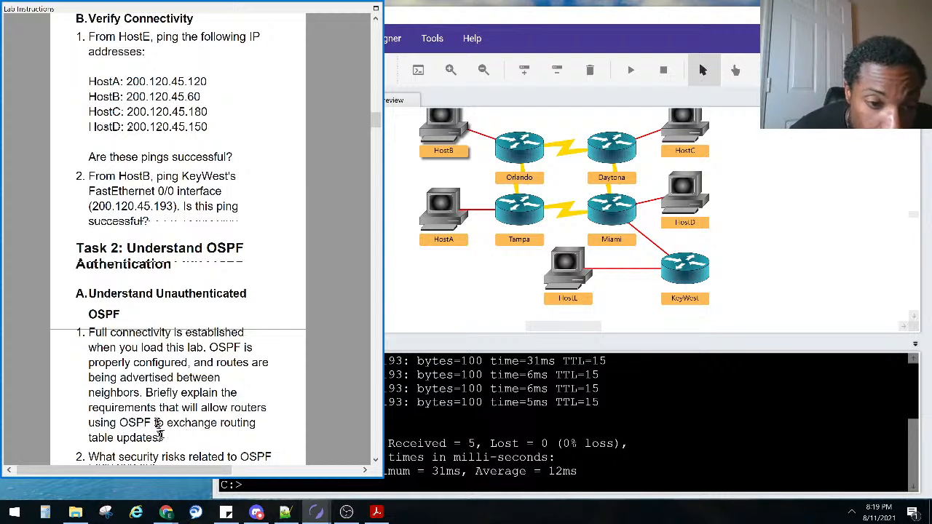
pyautogui.click(428, 427)
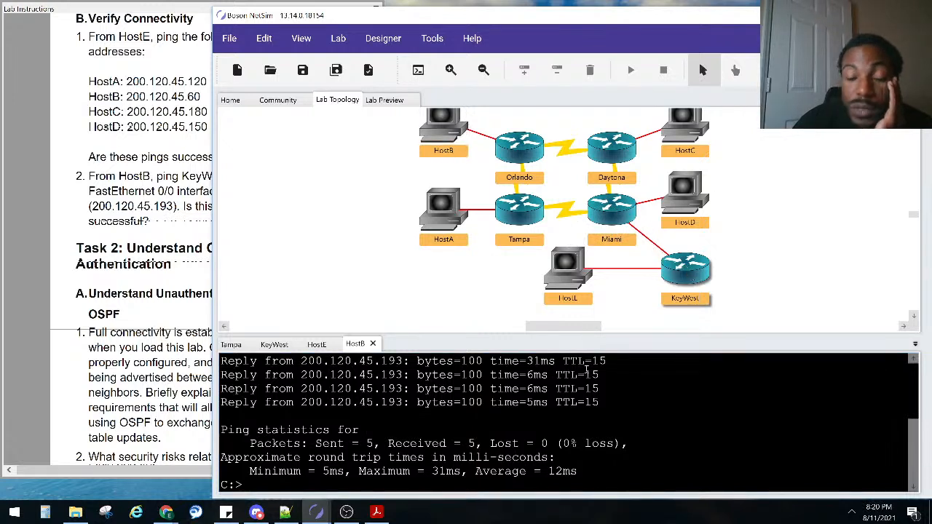
pyautogui.press('Return')
pyautogui.press('Return')
pyautogui.press('Return')
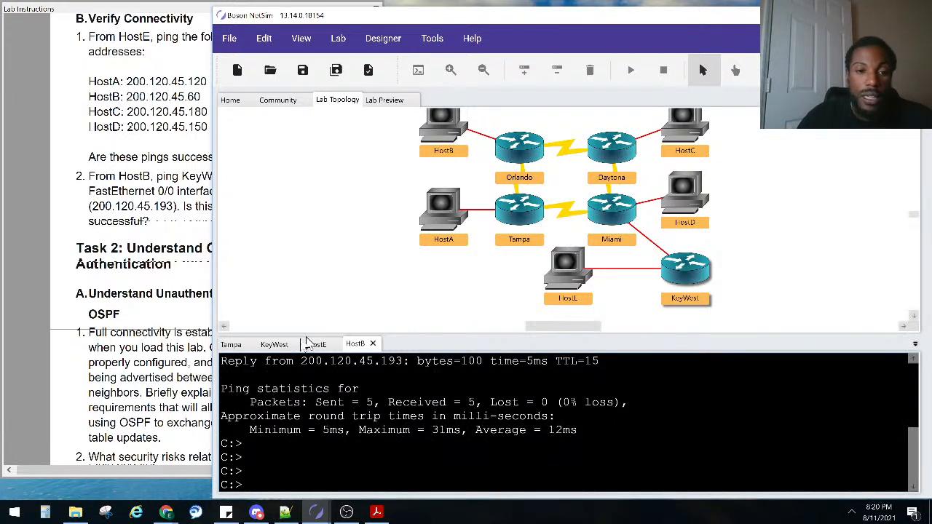
# Run 'show ip ospf neighbor' in the KeyWest console using tab completion
pyautogui.click(274, 345)
pyautogui.press('Return')
pyautogui.press('Return')
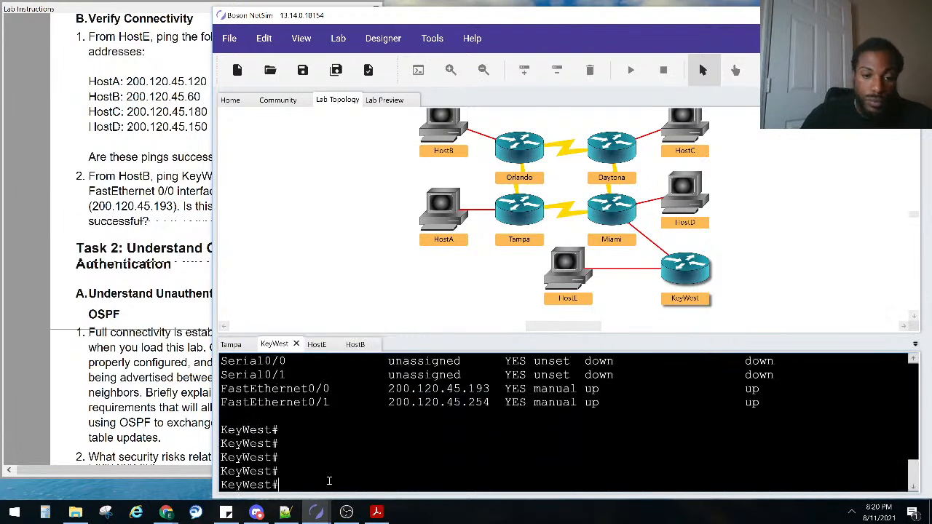
pyautogui.write('sho ip os')
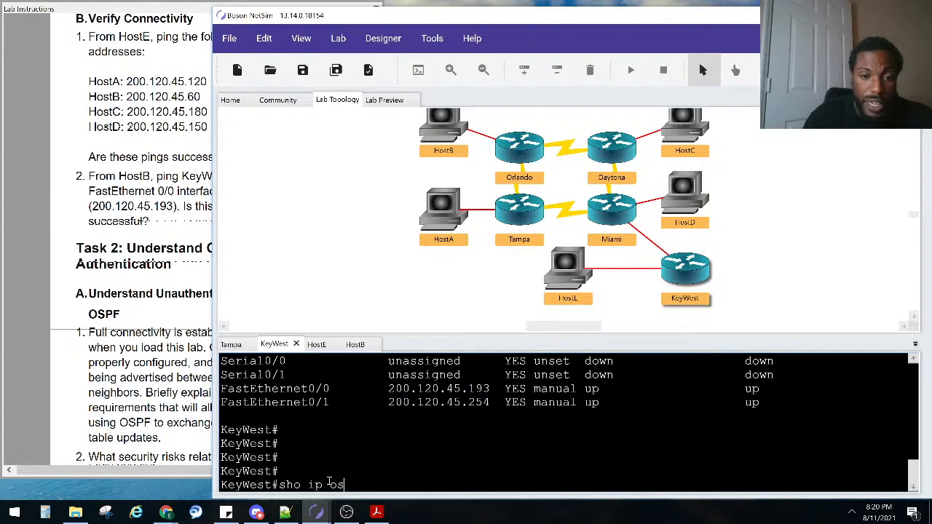
pyautogui.press('Tab')
pyautogui.write('ne')
pyautogui.press('Tab')
pyautogui.press('Return')
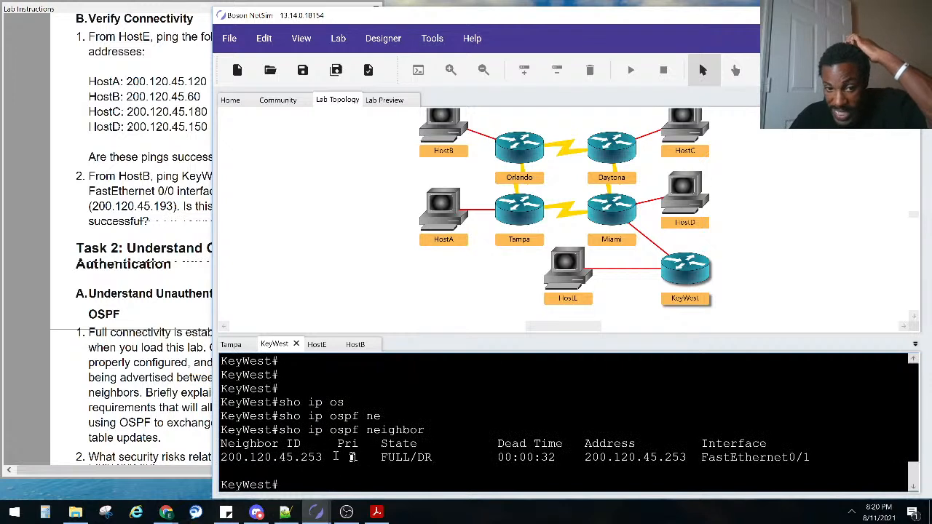
# Highlight the neighbor entry: ID 200.120.45.253, priority 1, and DR state
pyautogui.moveTo(330, 458); pyautogui.dragTo(224, 472)
pyautogui.click(678, 268)
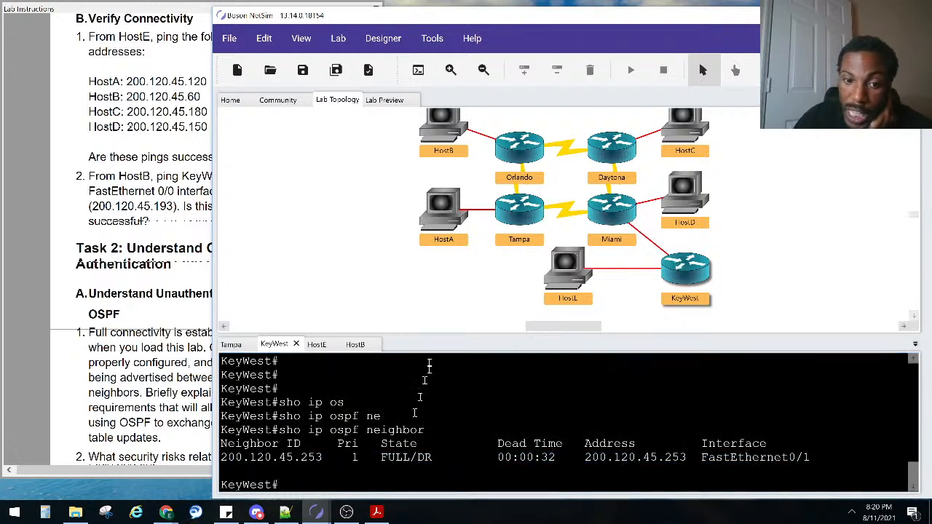
pyautogui.doubleClick(433, 458)
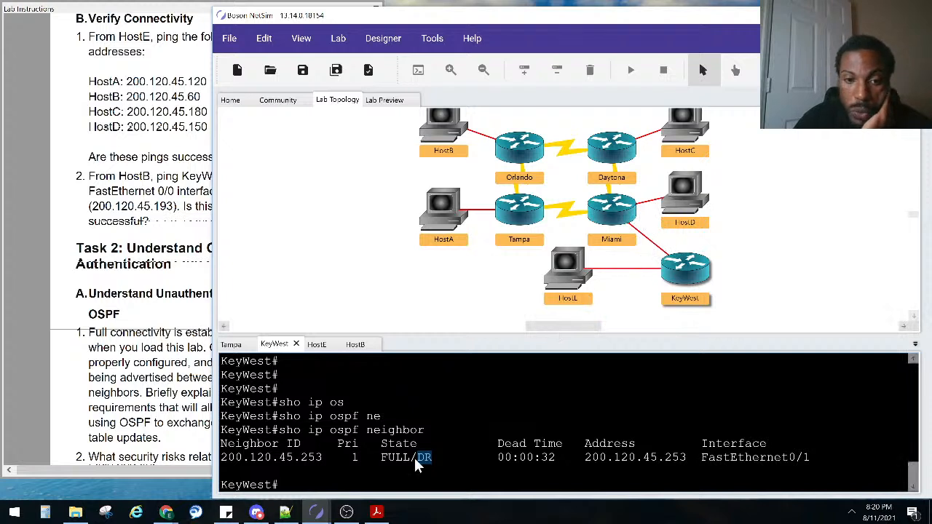
pyautogui.moveTo(321, 465); pyautogui.dragTo(219, 463)
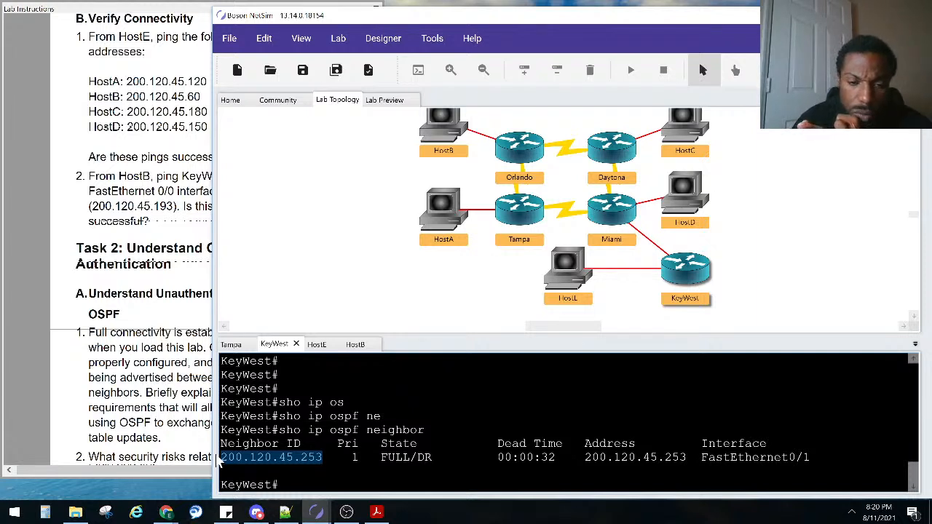
pyautogui.doubleClick(357, 458)
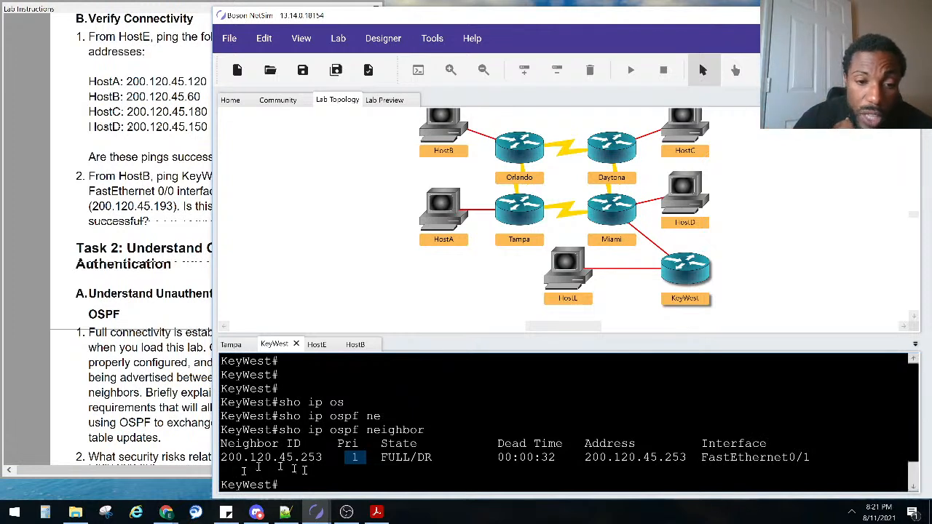
pyautogui.click(323, 457)
pyautogui.moveTo(323, 457); pyautogui.dragTo(216, 470)
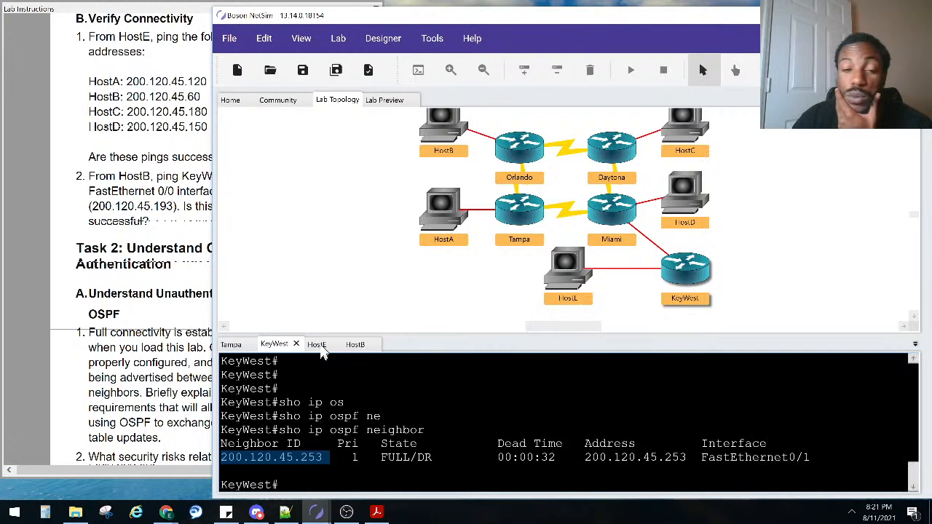
# Run 'show ip route' in the KeyWest console using tab completion
pyautogui.click(341, 401)
pyautogui.press('Return')
pyautogui.press('Return')
pyautogui.press('Return')
pyautogui.write('sho ip rou')
pyautogui.press('Tab')
pyautogui.press('Return')
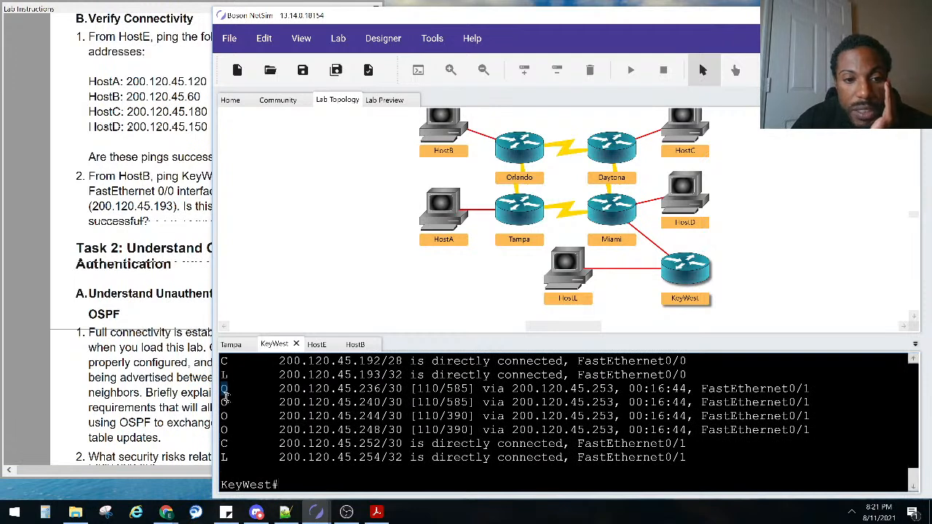
# Highlight the OSPF routes 200.120.45.248 and 200.120.45.0/26, then scroll the lab instructions to Task 2
pyautogui.moveTo(220, 430); pyautogui.dragTo(233, 430)
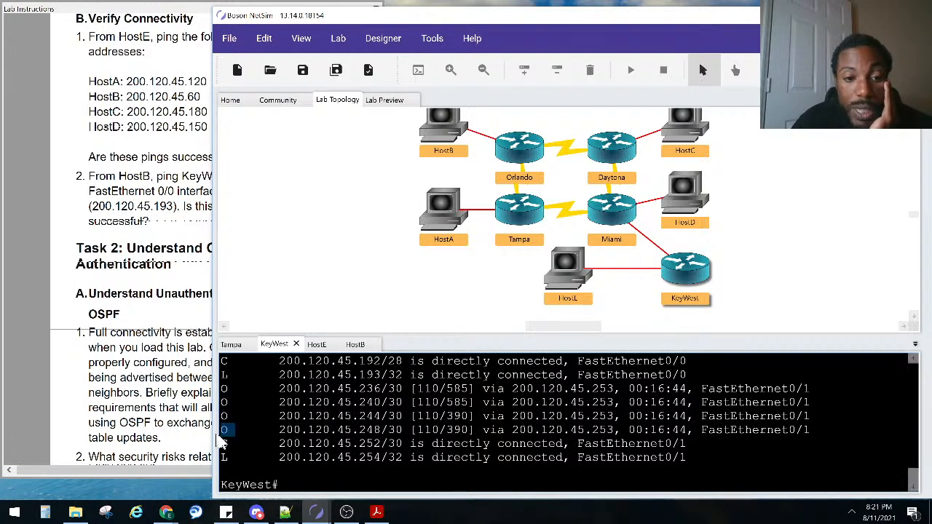
pyautogui.scroll(2, 236, 423)
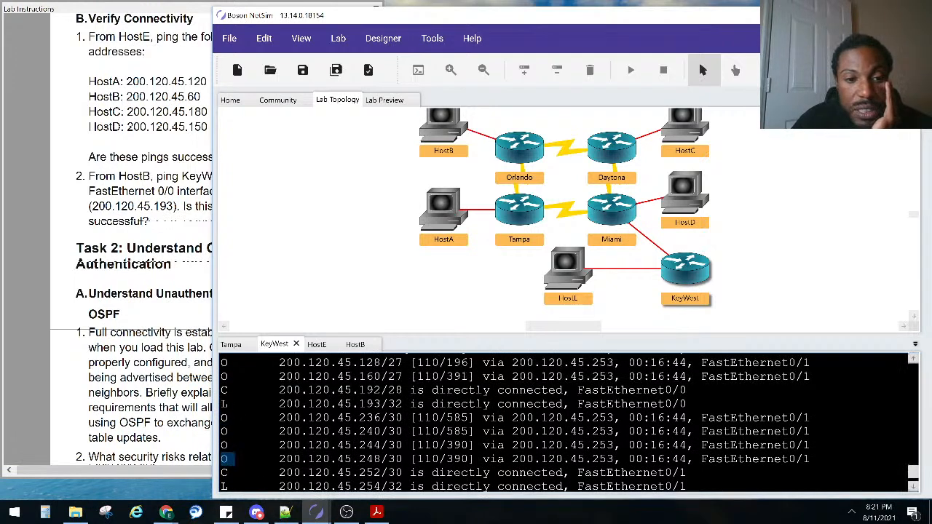
pyautogui.click(234, 406)
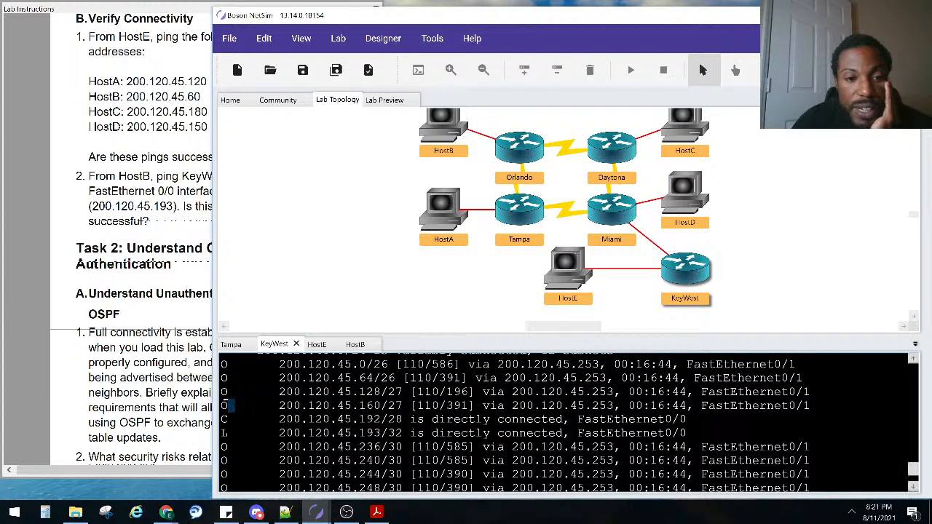
pyautogui.doubleClick(225, 369)
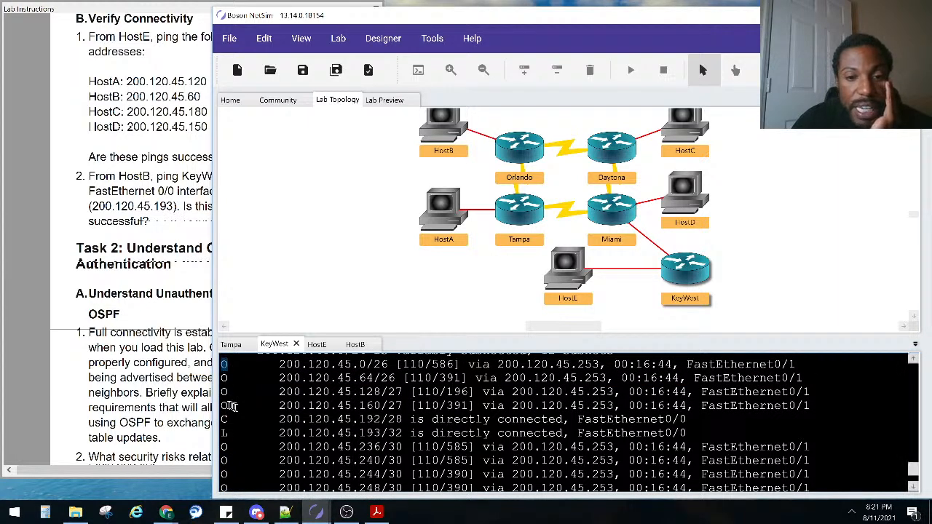
pyautogui.scroll(1, 235, 429)
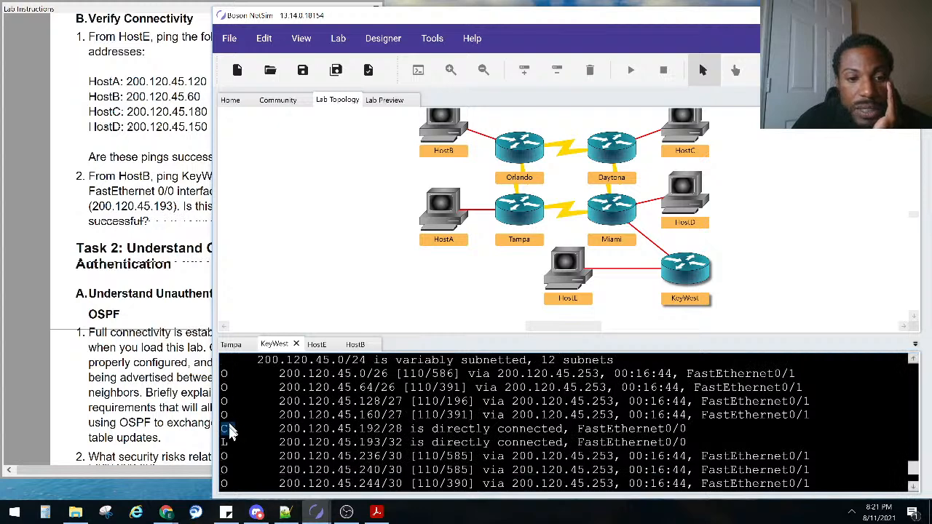
pyautogui.scroll(-3, 233, 434)
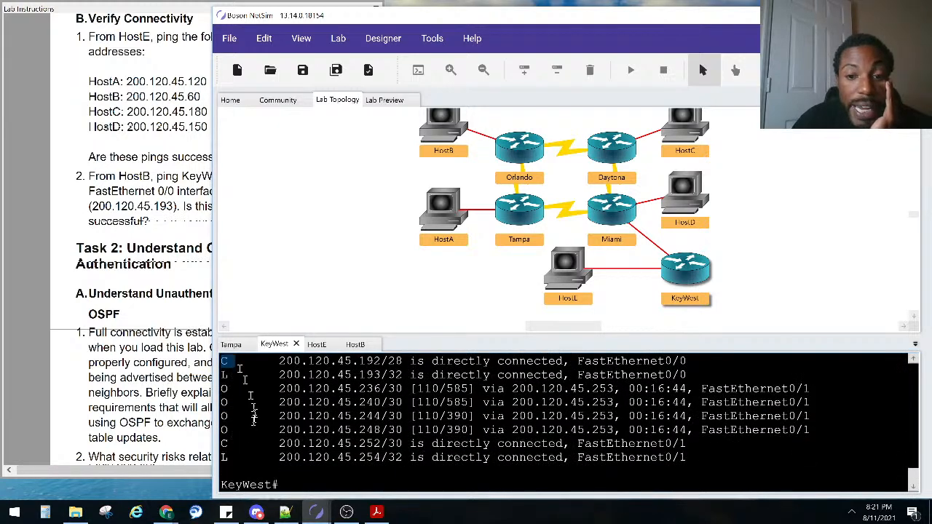
pyautogui.scroll(2, 332, 460)
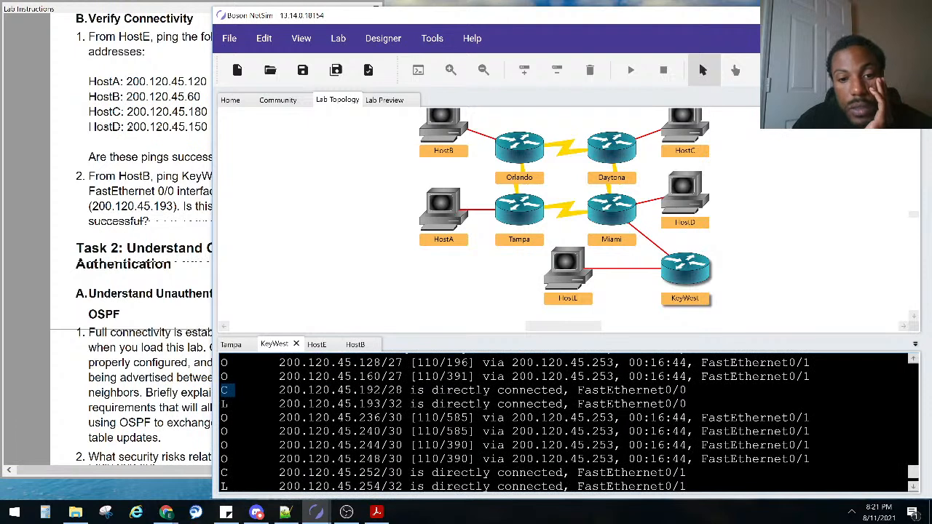
pyautogui.scroll(-2, 405, 444)
pyautogui.click(149, 377)
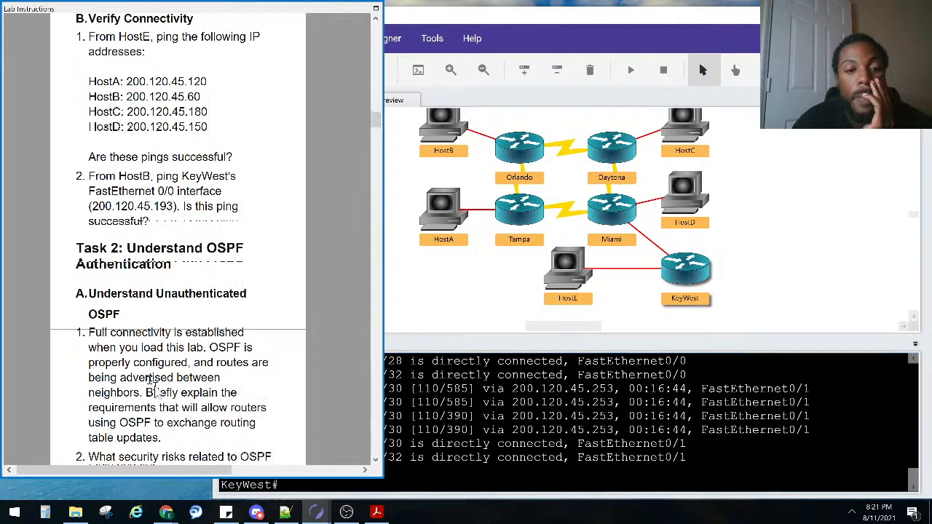
pyautogui.scroll(-4, 133, 286)
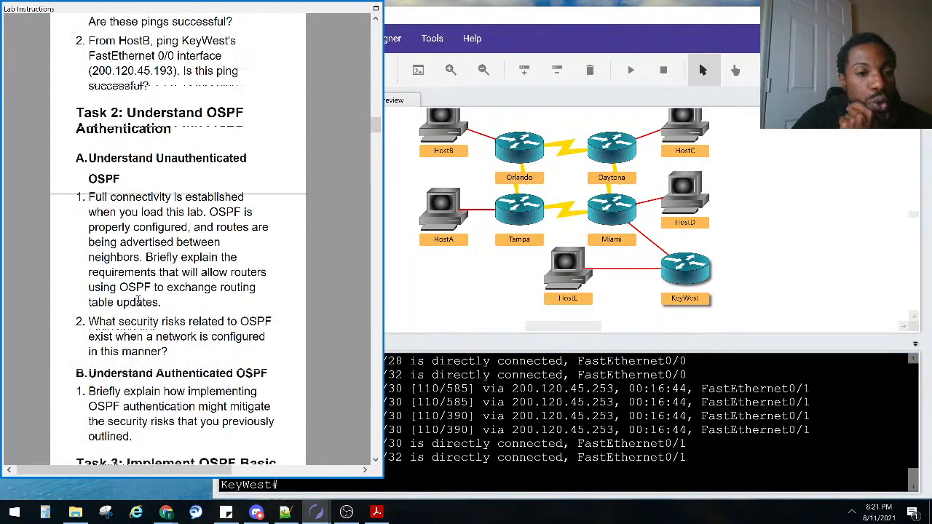
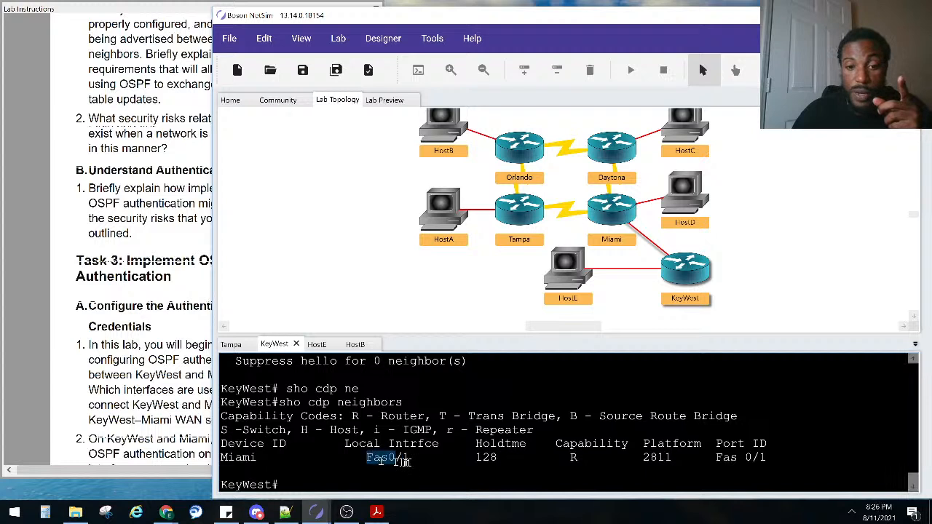
# Rerun 'show ip ospf neighbor' on KeyWest: Miami 200.120.45.253 is FULL/DR on FastEthernet0/1
pyautogui.moveTo(716, 457); pyautogui.dragTo(766, 459)
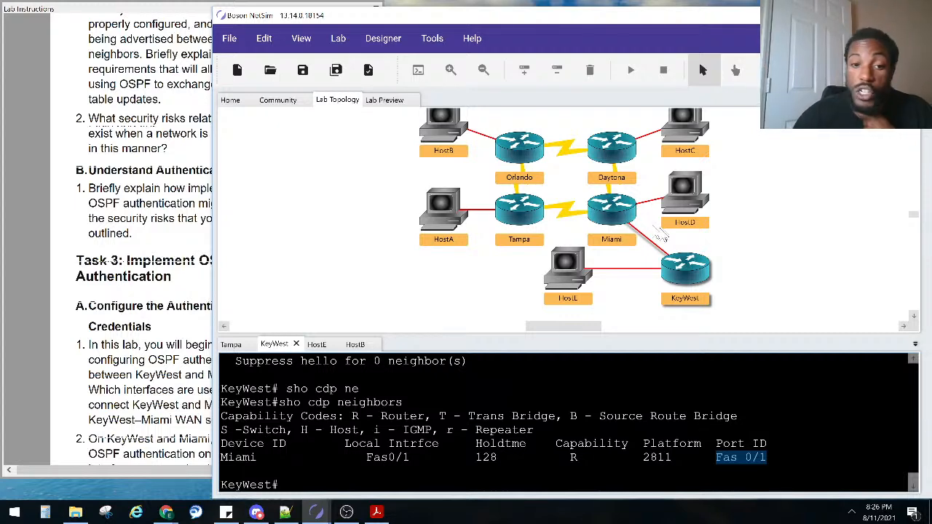
pyautogui.scroll(4, 386, 431)
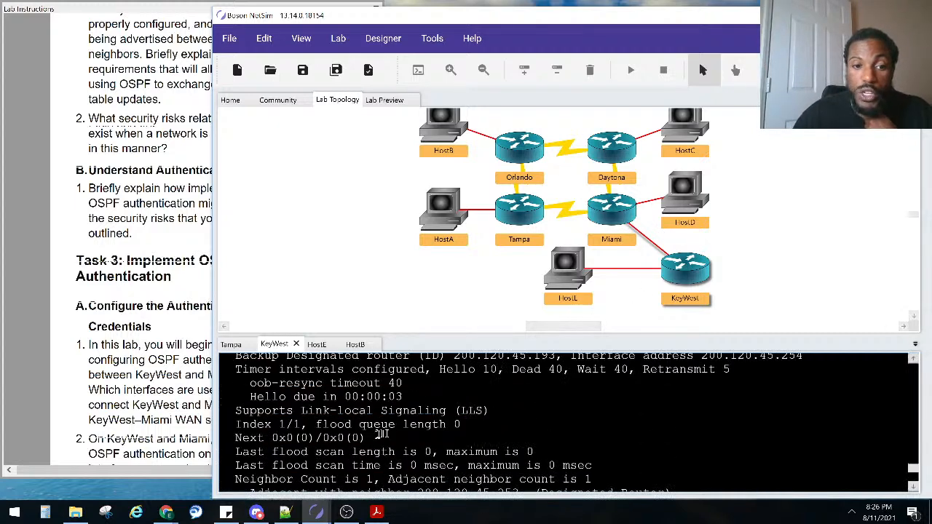
pyautogui.scroll(-4, 391, 430)
pyautogui.press('Up')
pyautogui.press('Up')
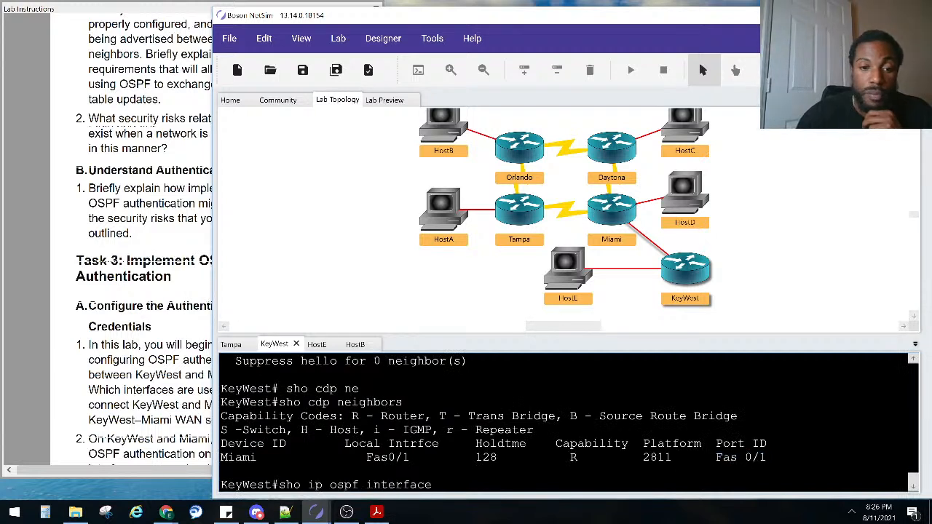
pyautogui.press('Up')
pyautogui.press('Return')
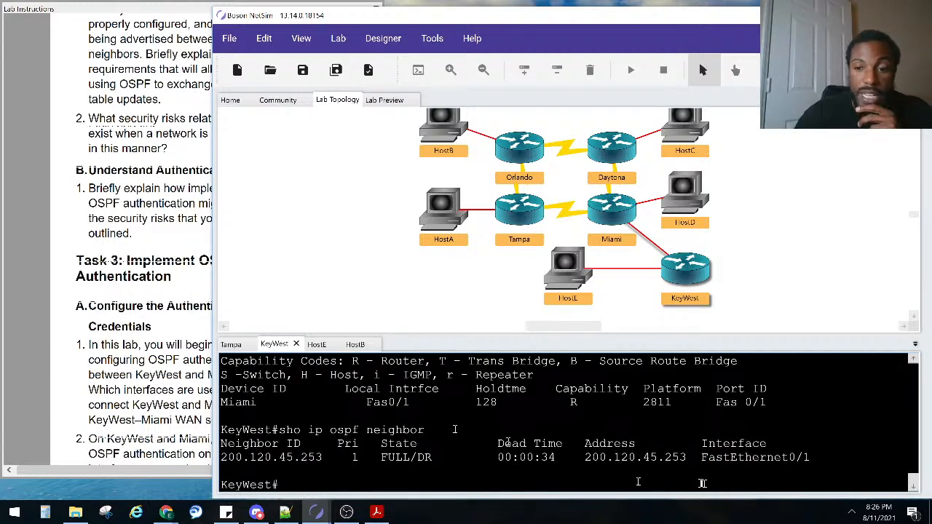
pyautogui.moveTo(701, 456); pyautogui.dragTo(809, 458)
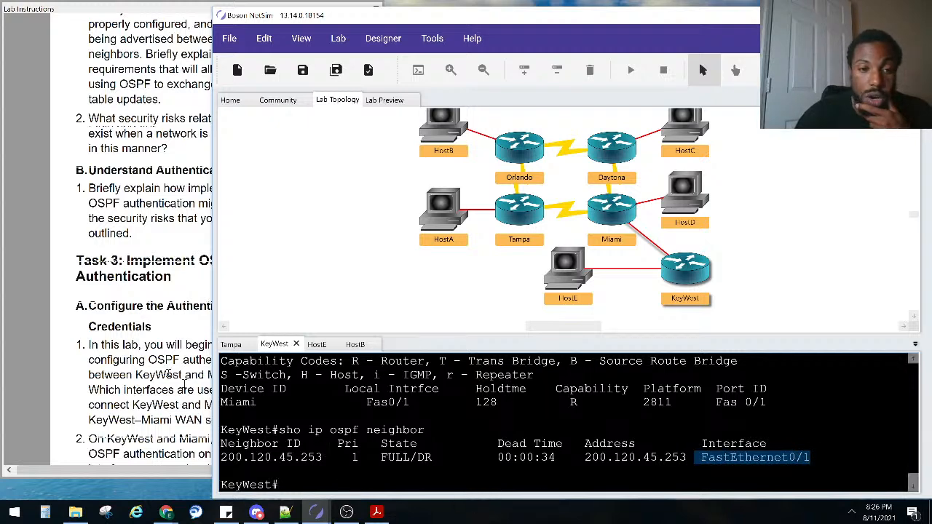
# Review the lab instructions, then return to NetSim
pyautogui.click(129, 345)
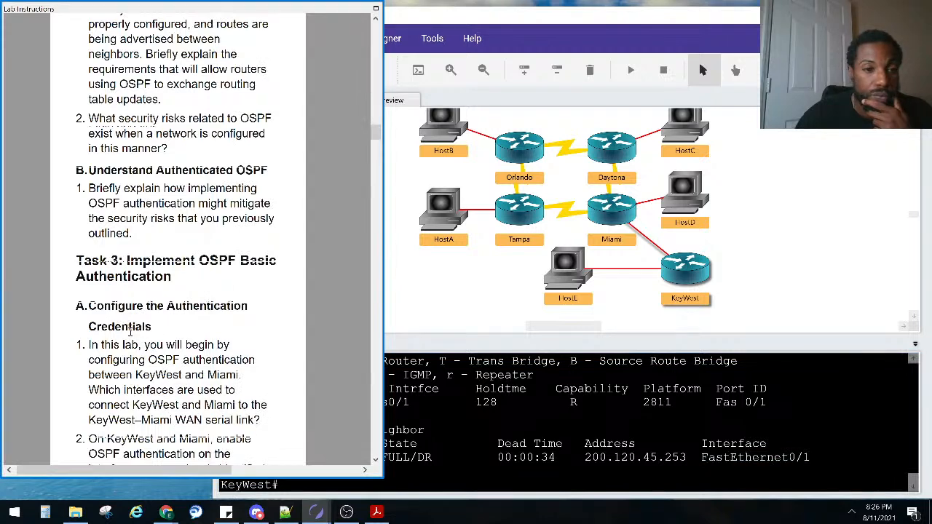
pyautogui.scroll(-2, 130, 331)
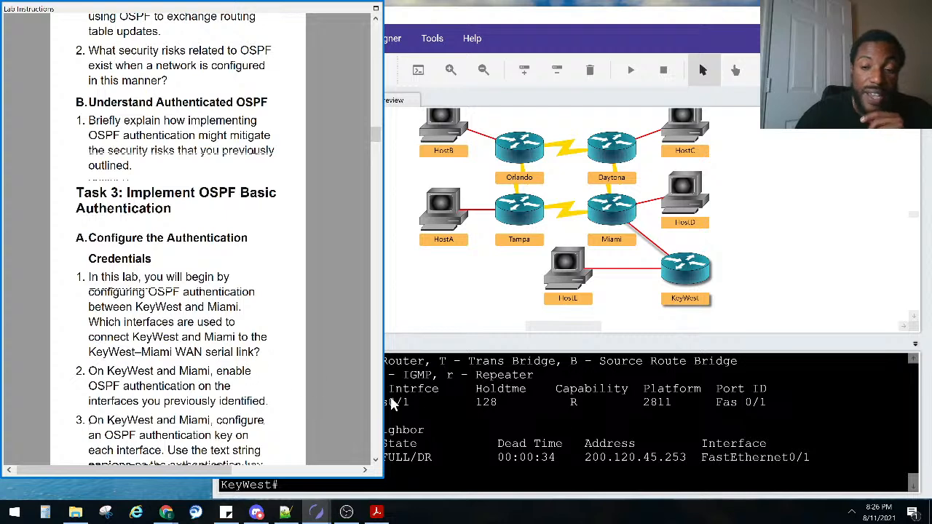
pyautogui.click(677, 281)
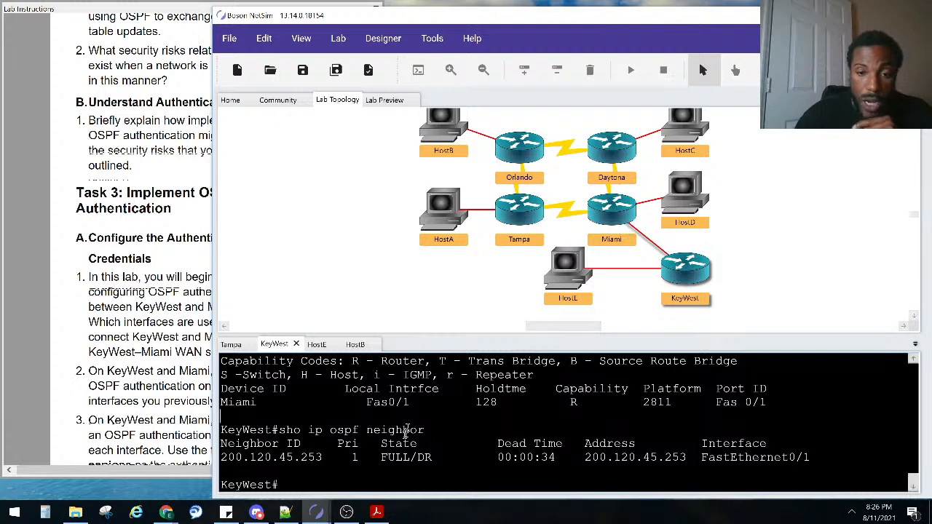
# Enter global configuration mode on KeyWest with 'configure terminal'
pyautogui.press('Return')
pyautogui.press('Return')
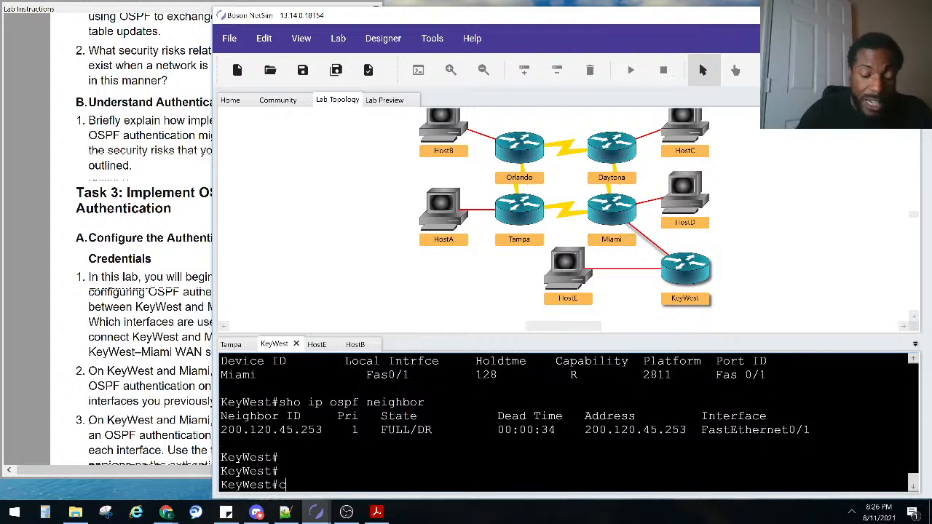
pyautogui.write('conf')
pyautogui.press('Tab')
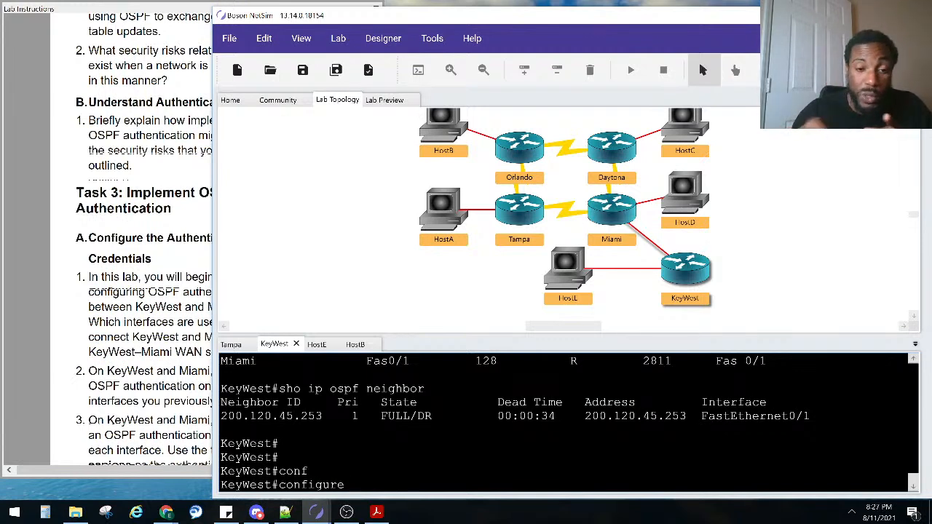
pyautogui.write('e')
pyautogui.press('Tab')
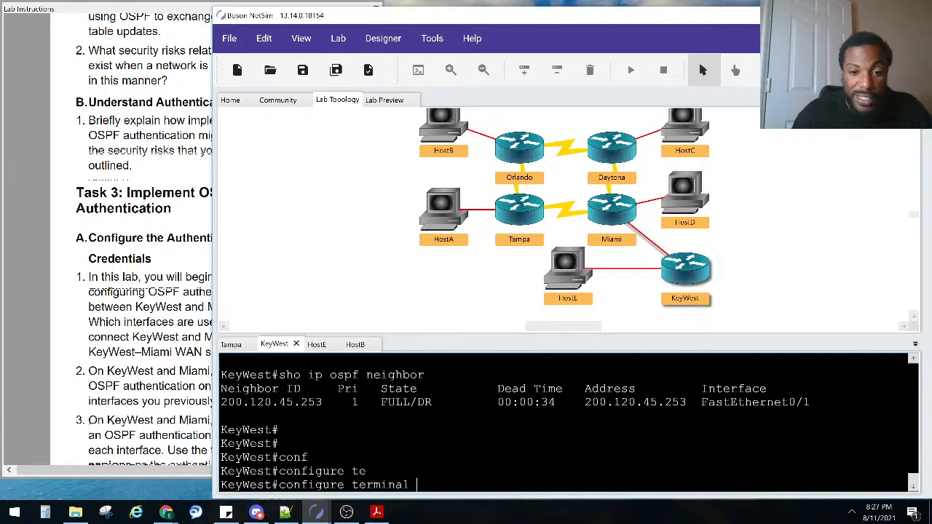
pyautogui.press('Return')
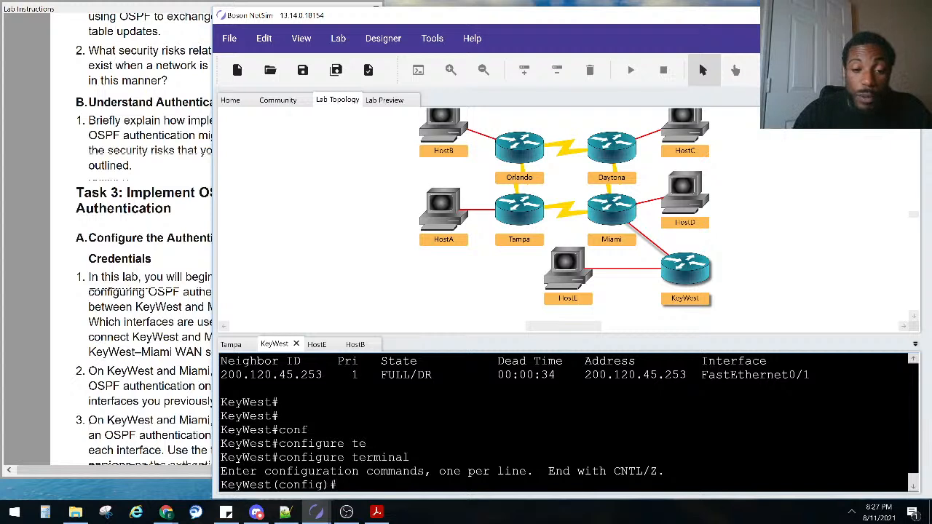
# Enter interface FastEthernet 0/1 configuration and begin an 'ip ospf' command
pyautogui.write('in')
pyautogui.press('Tab')
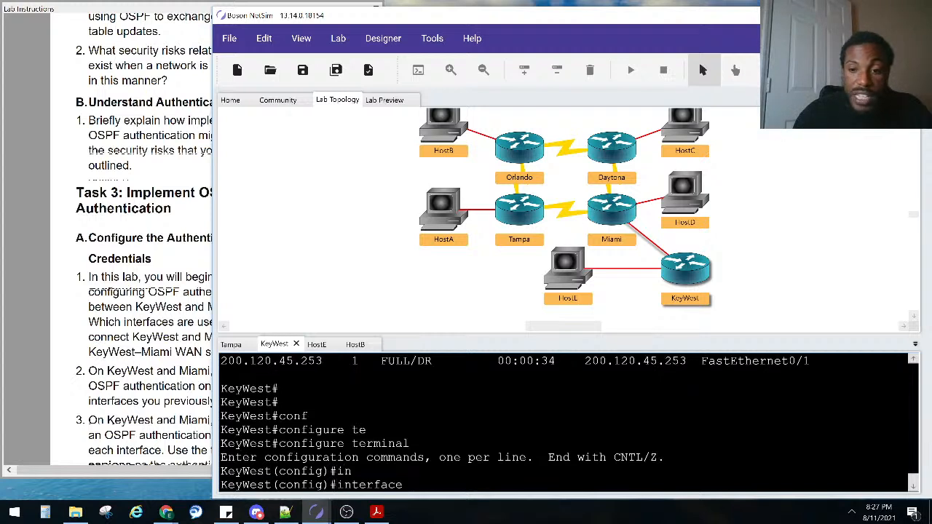
pyautogui.write('fa')
pyautogui.press('Tab')
pyautogui.write('0/1')
pyautogui.press('Return')
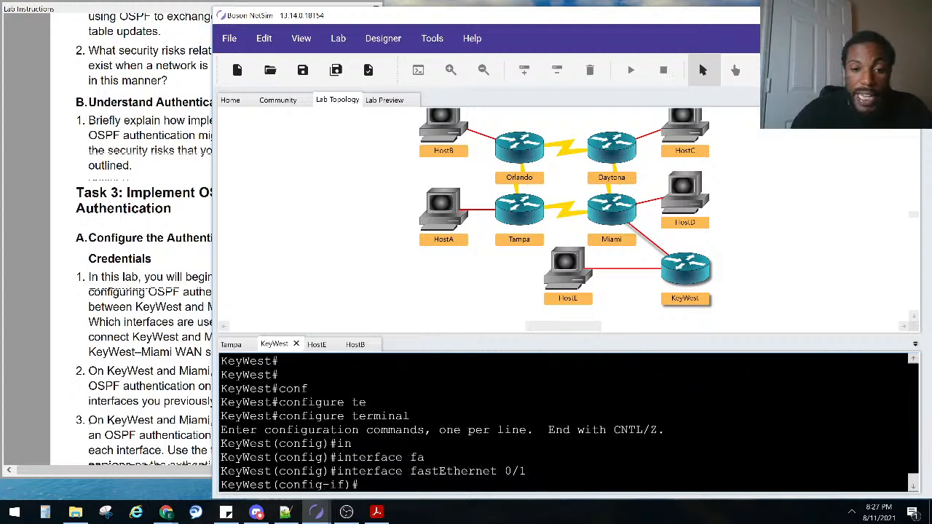
pyautogui.press('Return')
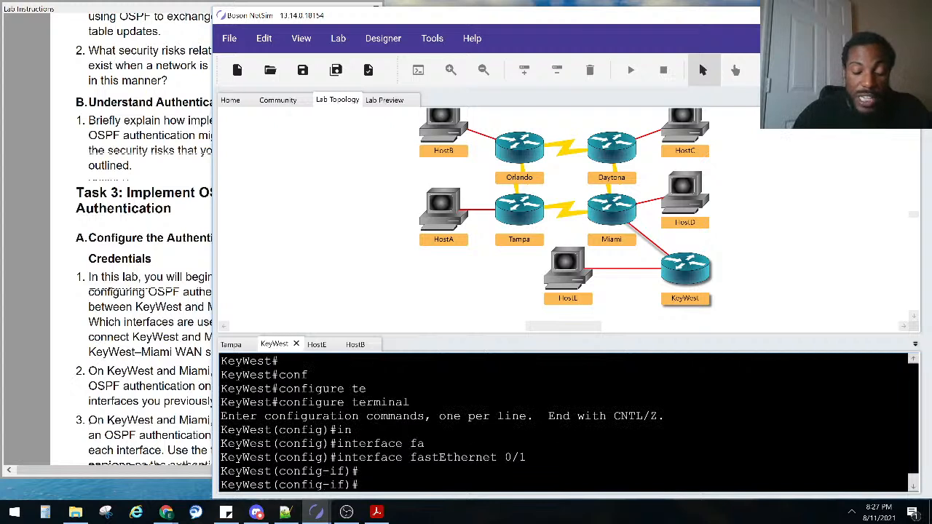
pyautogui.write('ip ')
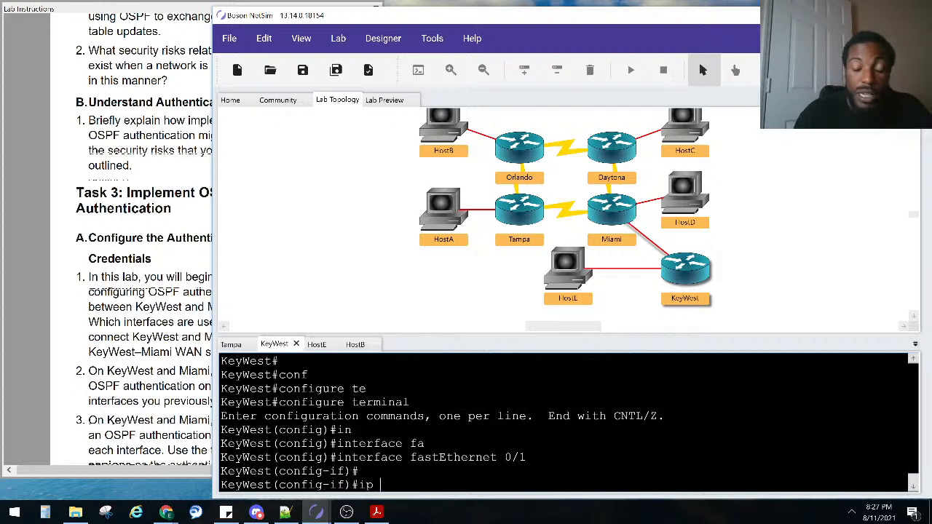
pyautogui.write('os')
pyautogui.press('Tab')
# List 'ip ospf ?' options and highlight authentication, authentication-key and message-digest-key
pyautogui.write('?')
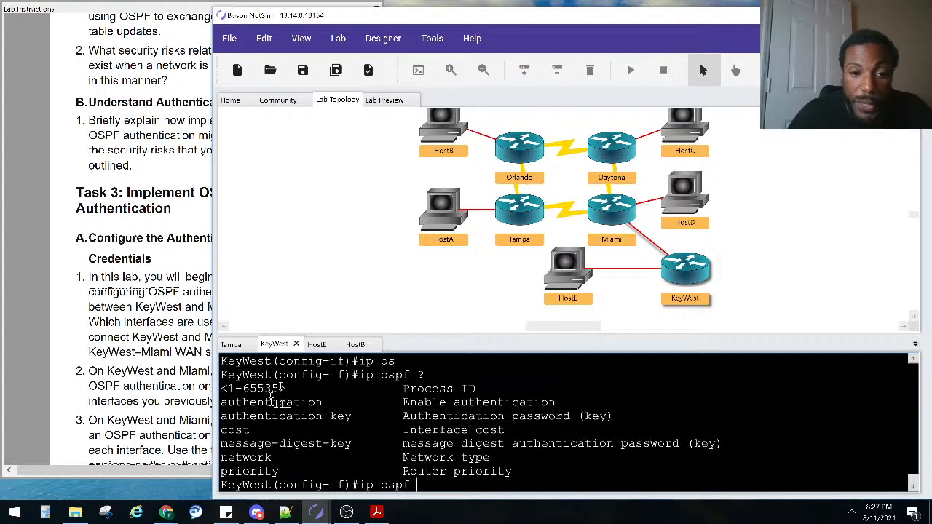
pyautogui.moveTo(324, 402); pyautogui.dragTo(221, 411)
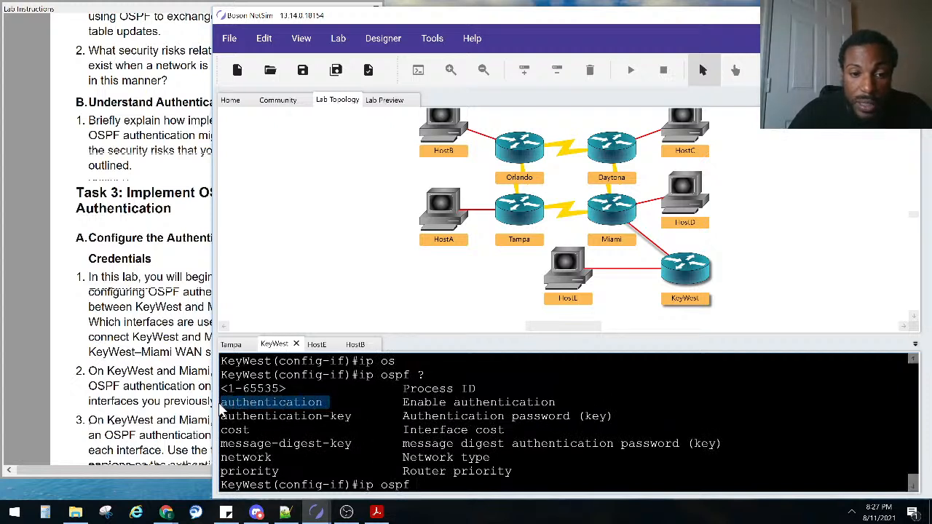
pyautogui.moveTo(365, 416); pyautogui.dragTo(221, 421)
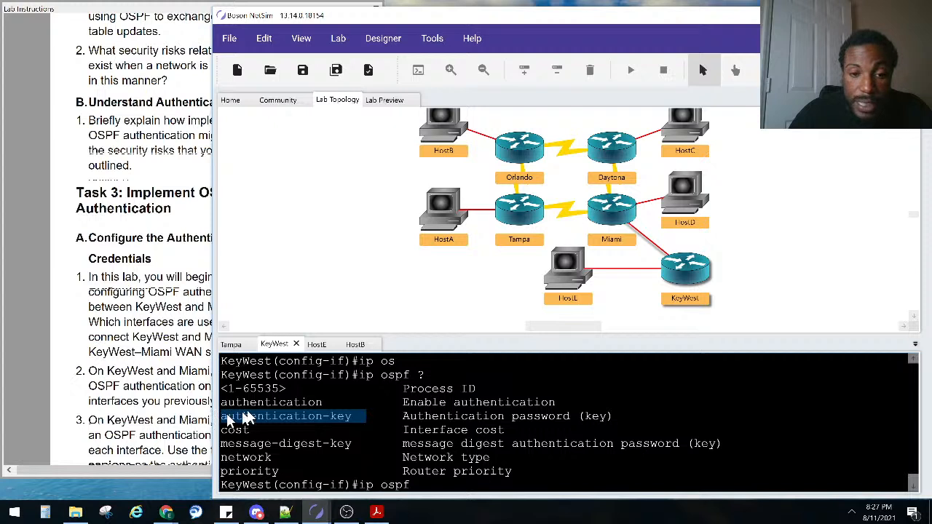
pyautogui.moveTo(323, 402); pyautogui.dragTo(220, 403)
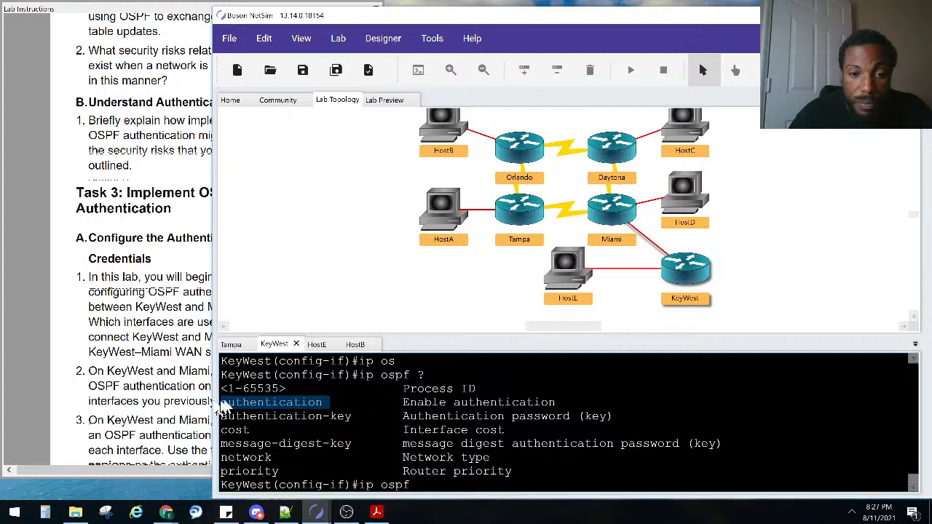
pyautogui.moveTo(364, 416); pyautogui.dragTo(218, 423)
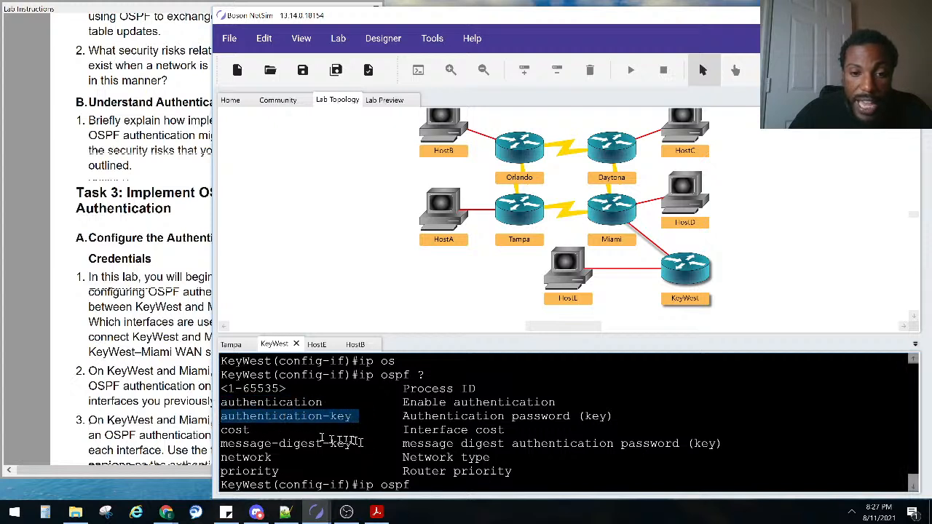
pyautogui.moveTo(359, 445); pyautogui.dragTo(213, 451)
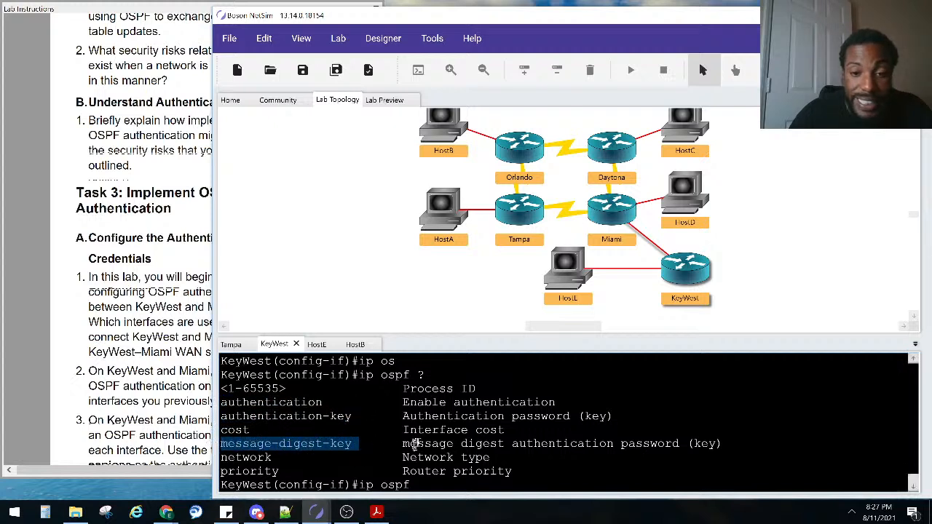
pyautogui.moveTo(404, 443); pyautogui.dragTo(732, 444)
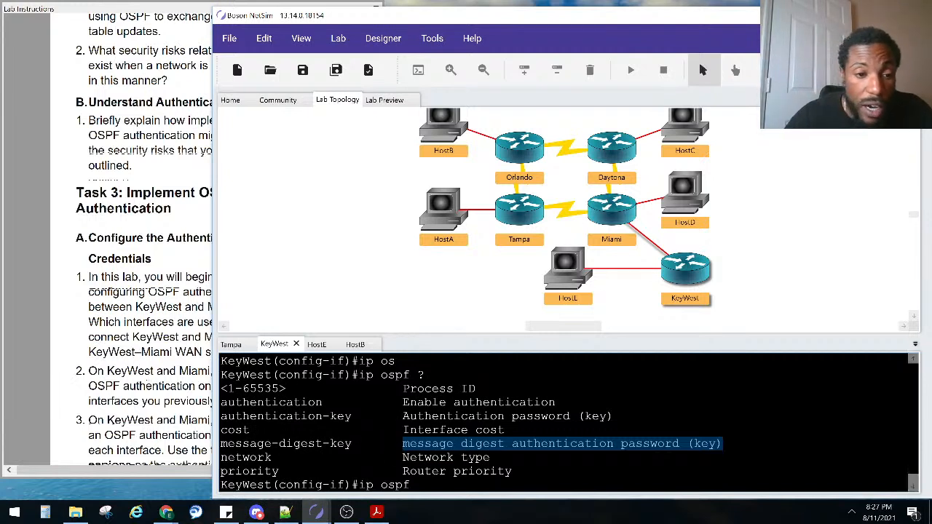
# Check Task 3 in the lab instructions, then re-mark the authentication option in NetSim
pyautogui.click(198, 387)
pyautogui.click(435, 404)
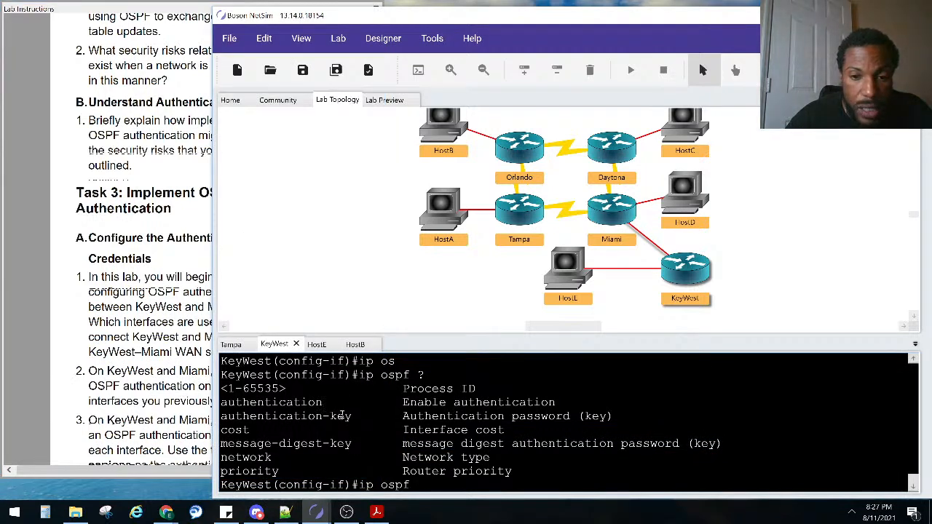
pyautogui.click(173, 391)
pyautogui.scroll(-5, 190, 378)
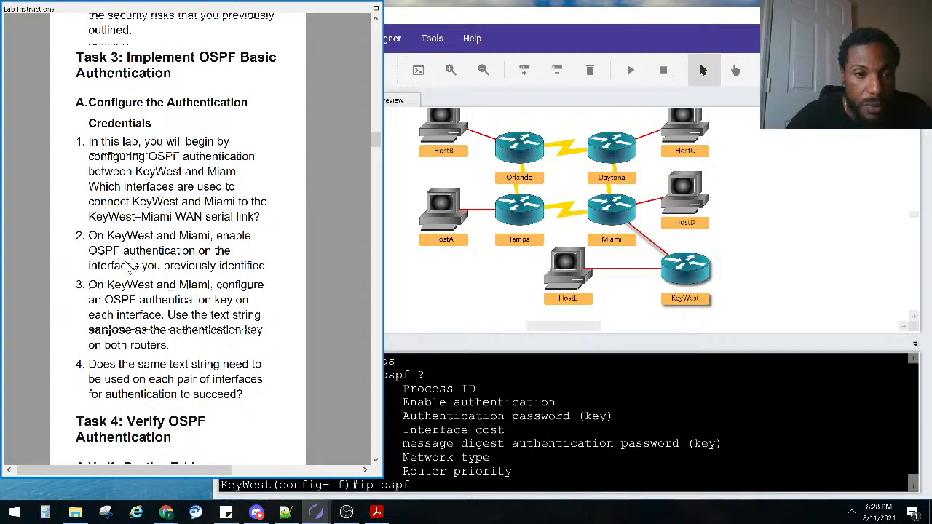
pyautogui.moveTo(482, 381); pyautogui.dragTo(481, 389)
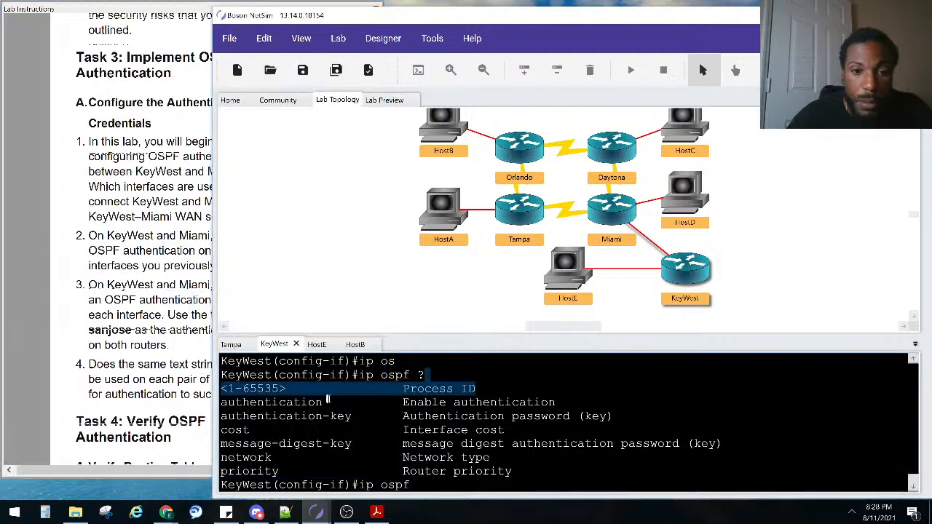
pyautogui.moveTo(331, 401); pyautogui.dragTo(219, 405)
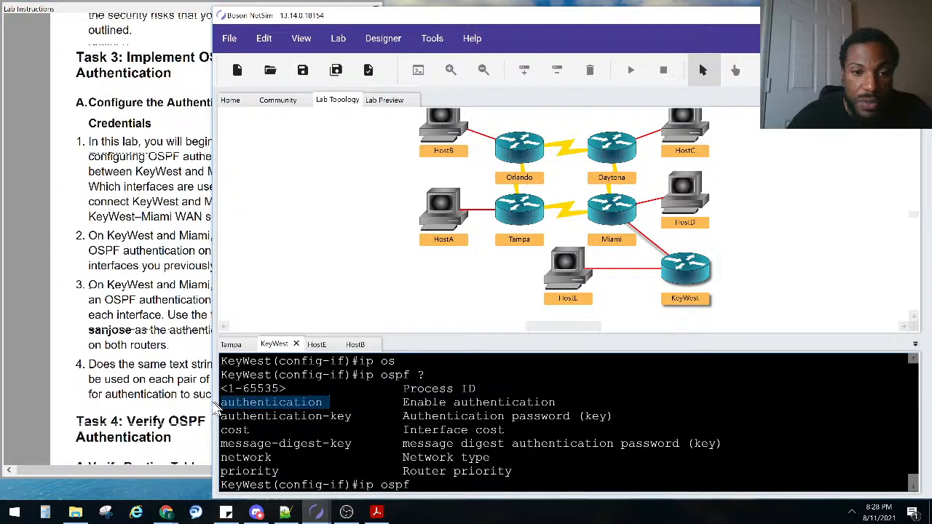
pyautogui.click(510, 446)
# Enable 'ip ospf authentication' on KeyWest's FastEthernet 0/1 and check the lab instructions
pyautogui.write('au')
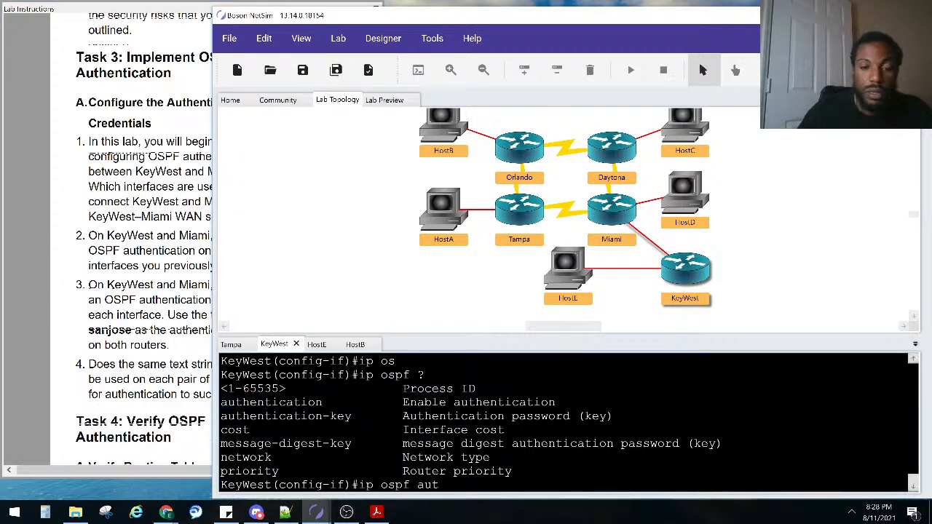
pyautogui.write('t')
pyautogui.press('Tab')
pyautogui.press('Return')
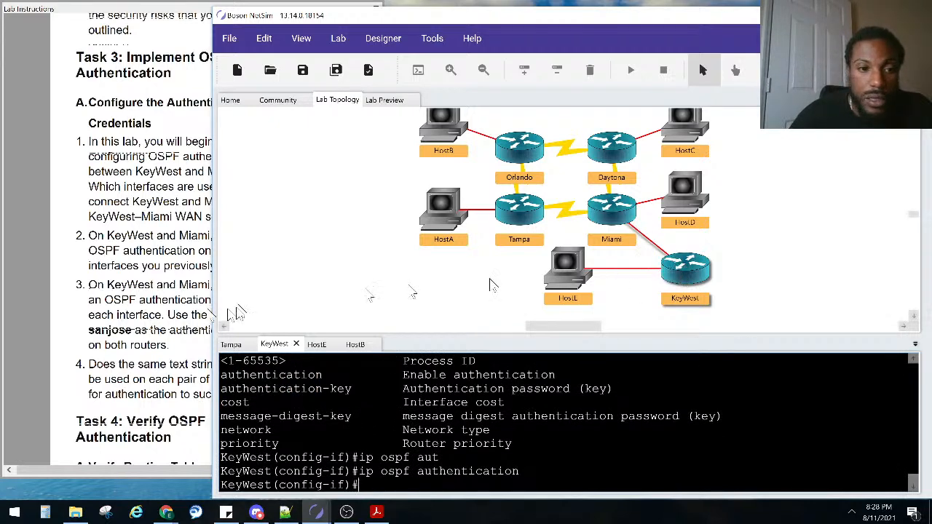
pyautogui.click(129, 300)
pyautogui.scroll(1, 195, 245)
pyautogui.scroll(-3, 136, 292)
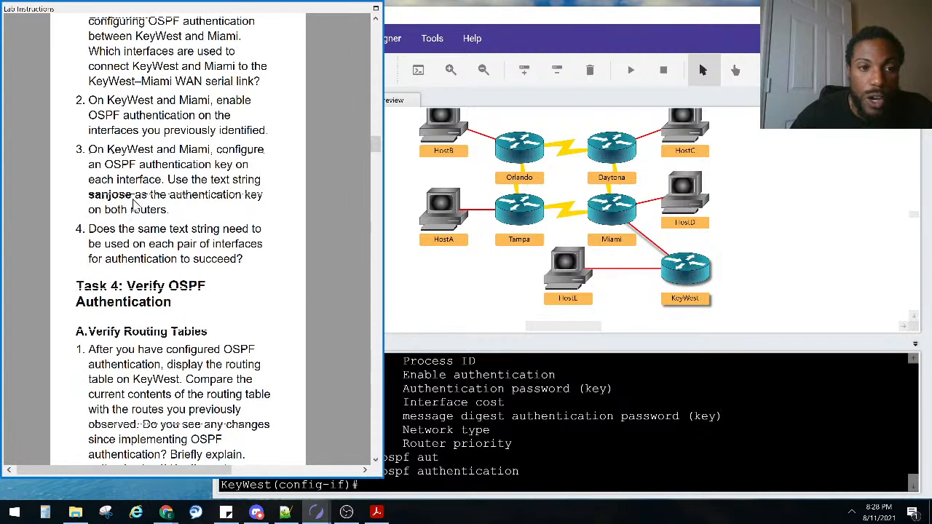
# Highlight the entered authentication command, review the instructions, and return to KeyWest's console
pyautogui.click(582, 431)
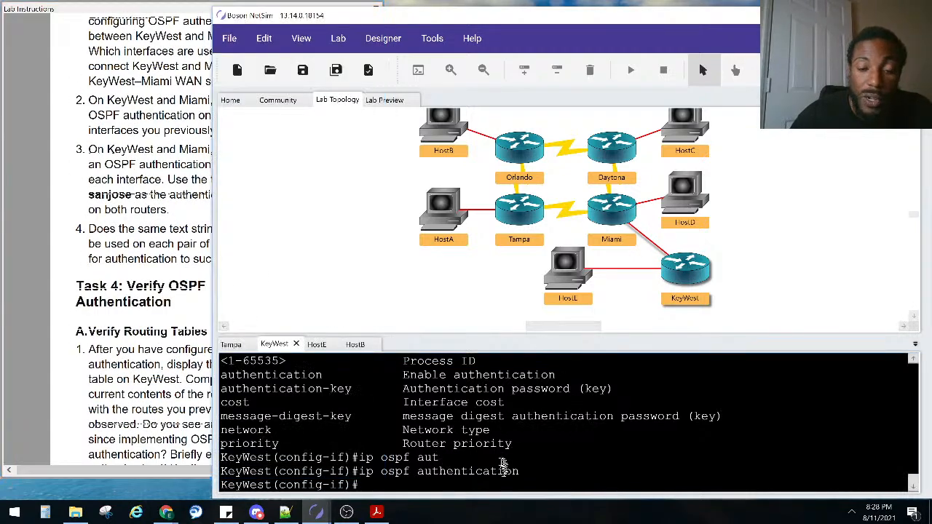
pyautogui.moveTo(520, 473); pyautogui.dragTo(395, 472)
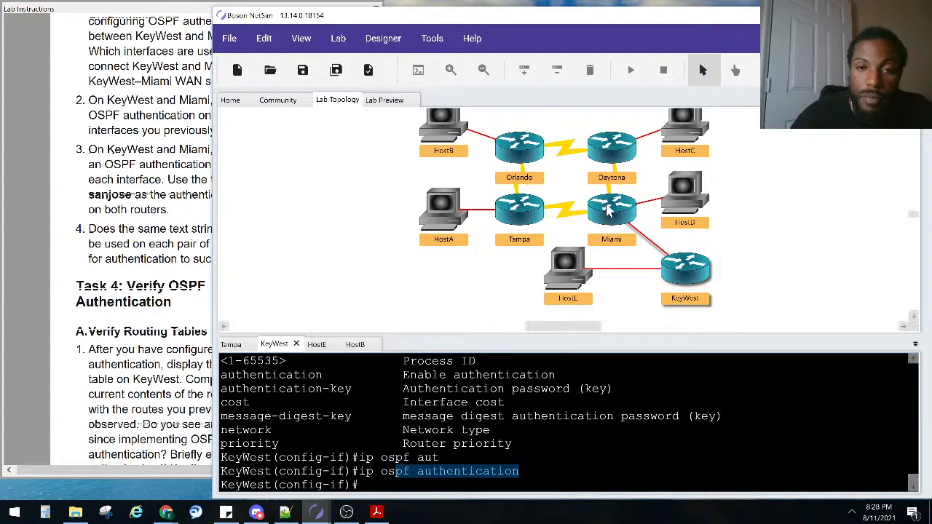
pyautogui.click(197, 161)
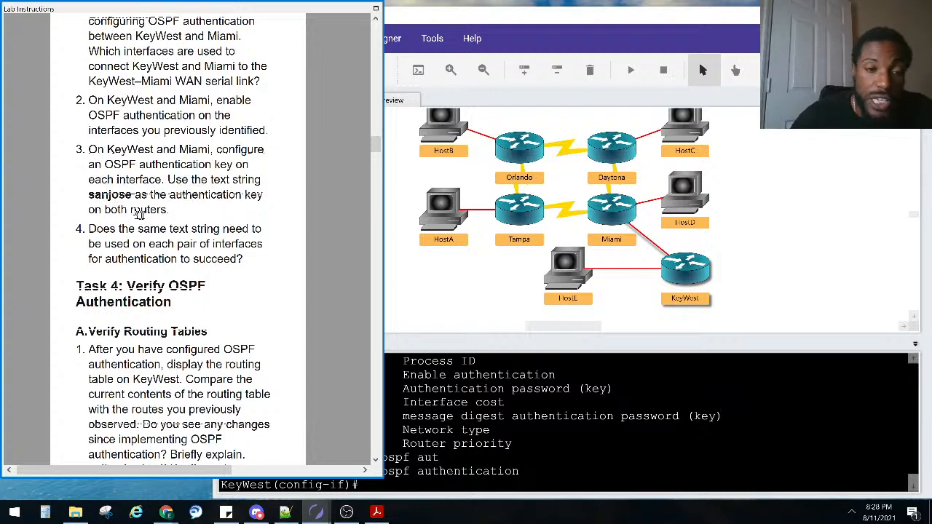
pyautogui.click(512, 395)
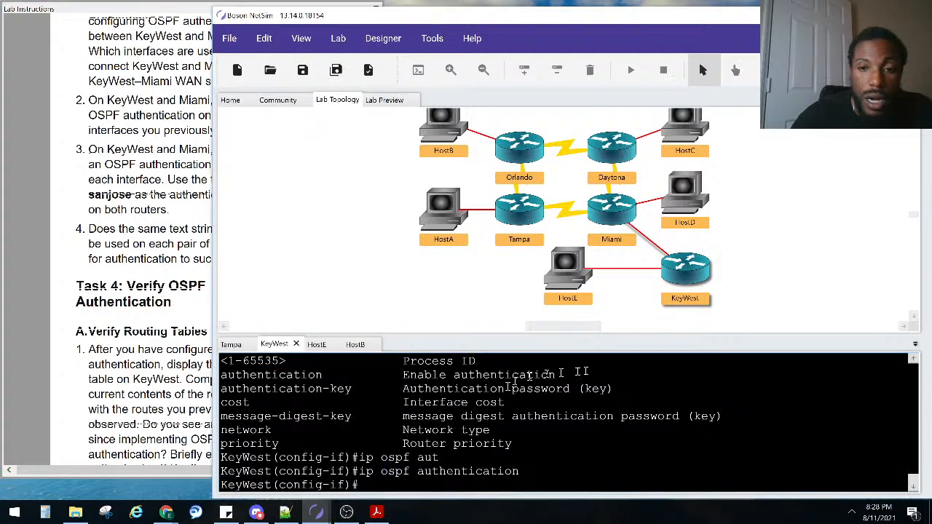
# Review Miami's neighbour-down log lines, then return to KeyWest for a fresh prompt
pyautogui.doubleClick(615, 218)
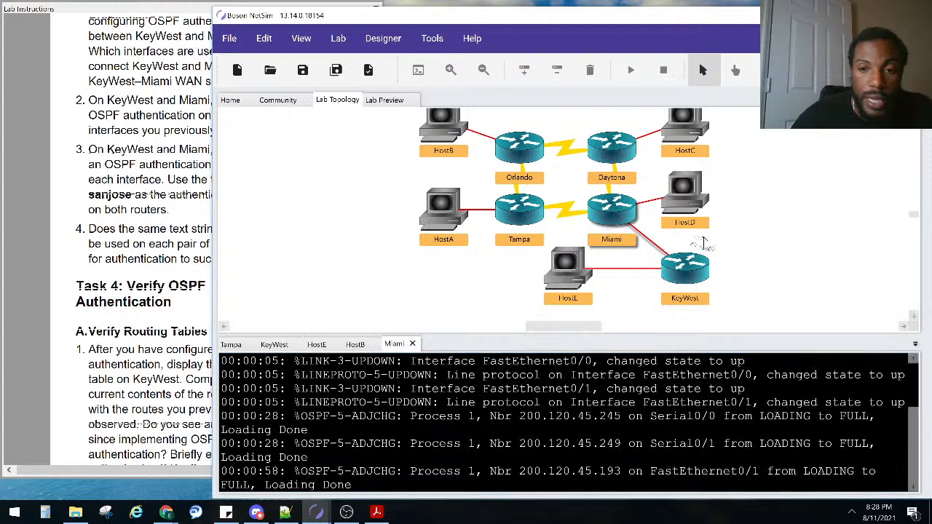
pyautogui.moveTo(464, 472); pyautogui.dragTo(222, 444)
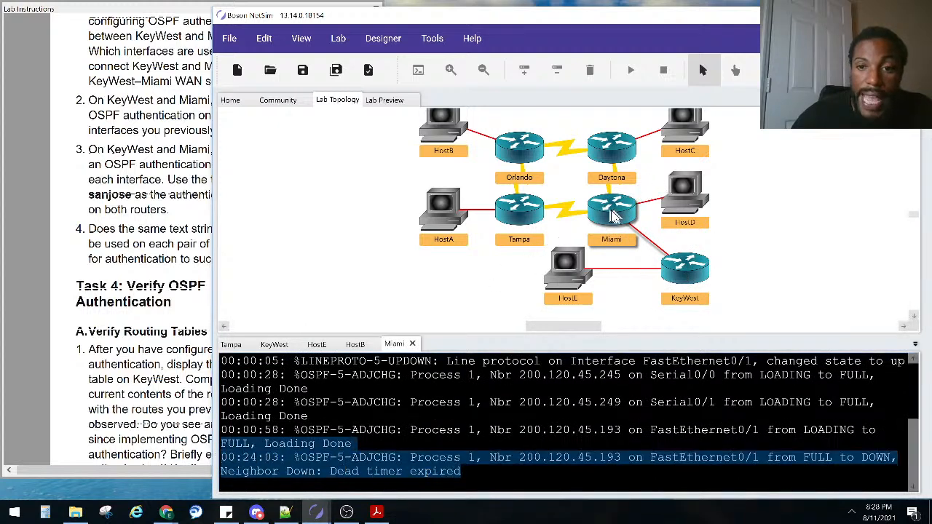
pyautogui.doubleClick(678, 276)
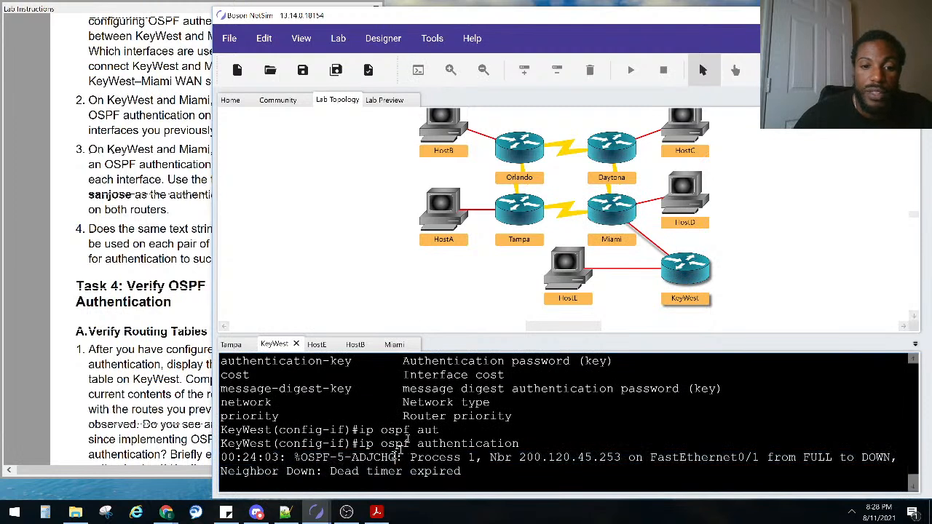
pyautogui.press('Return')
pyautogui.press('Return')
pyautogui.press('Return')
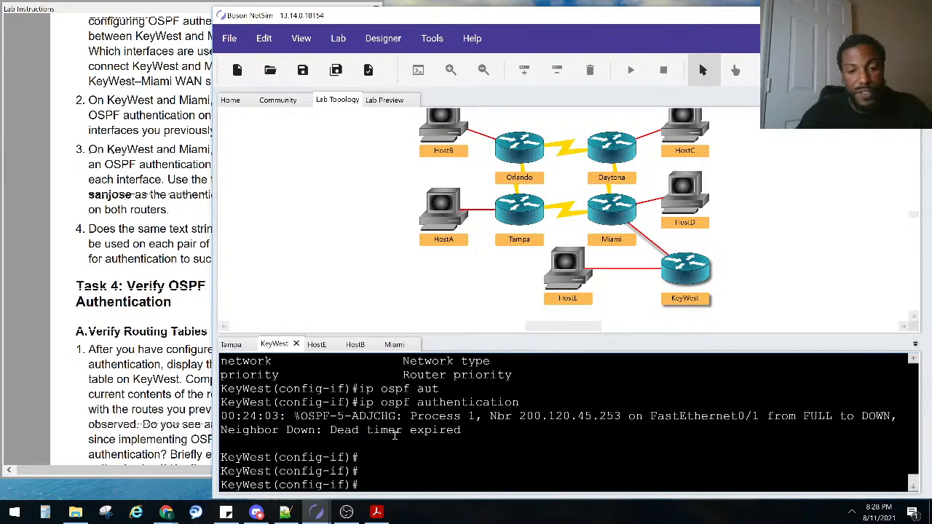
# Try 'do show ip ospf neighbor' and 'do show ip ospf' on KeyWest, then exit configuration mode
pyautogui.write('do sho ip os')
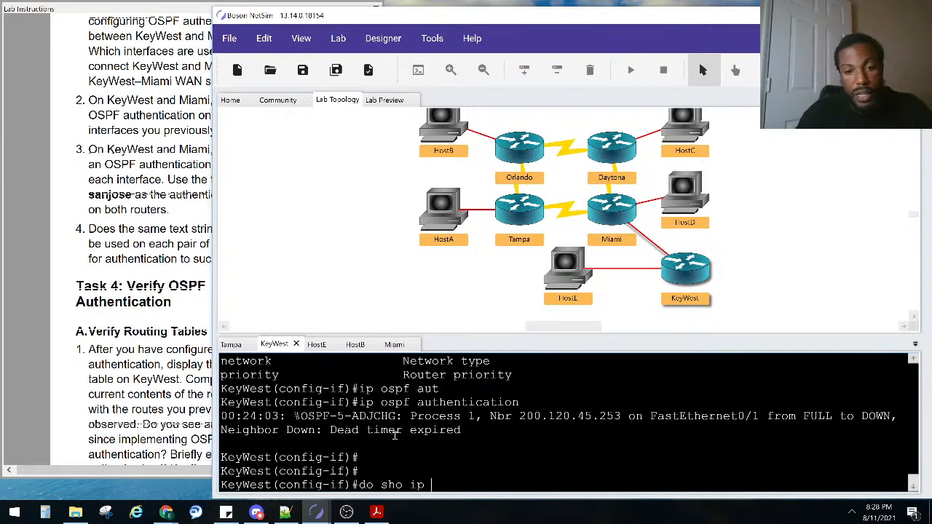
pyautogui.press('Tab')
pyautogui.write('ne')
pyautogui.press('Tab')
pyautogui.press('Return')
pyautogui.press('Up')
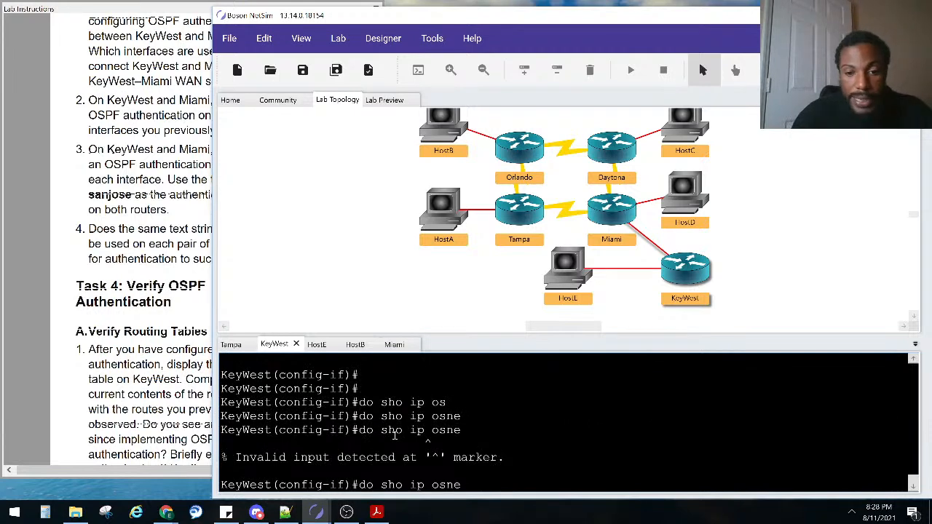
pyautogui.press('Return')
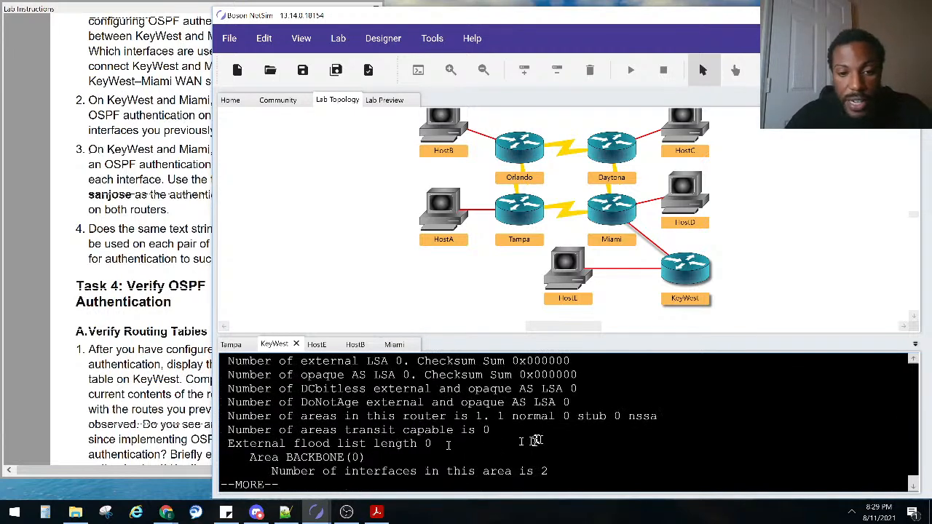
pyautogui.hotkey('ctrl', 'z')
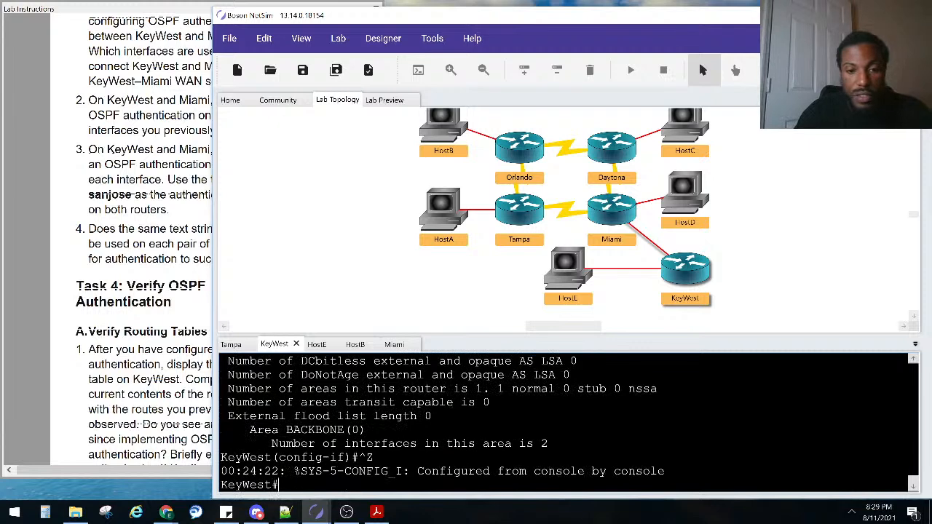
# Run 'show ip ospf neighbor' on KeyWest, confirming an empty neighbor table, then open Miami's console
pyautogui.write('sho ip os')
pyautogui.press('Tab')
pyautogui.write('ne')
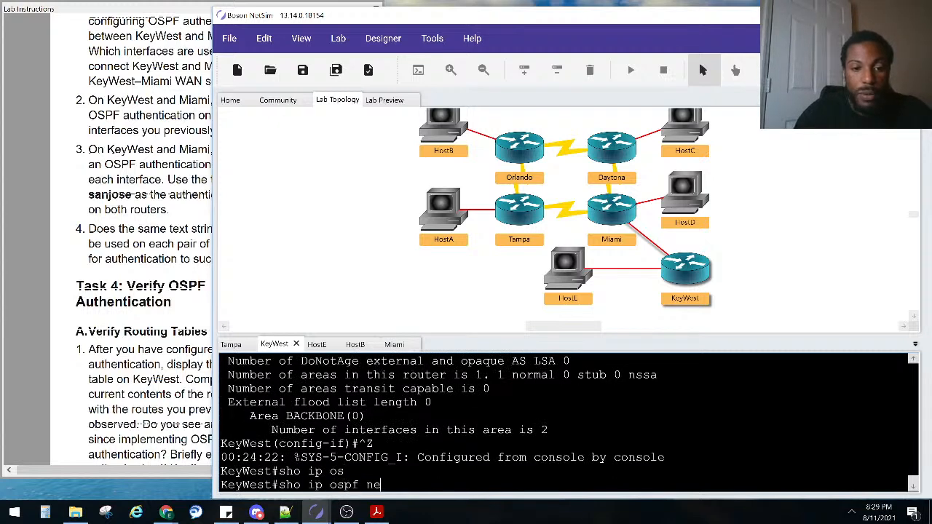
pyautogui.press('Tab')
pyautogui.press('Return')
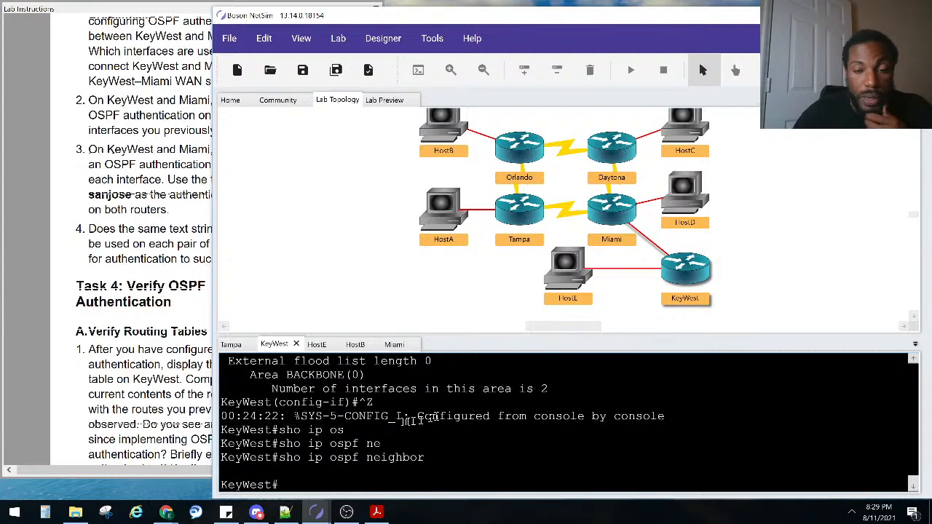
pyautogui.scroll(4, 410, 421)
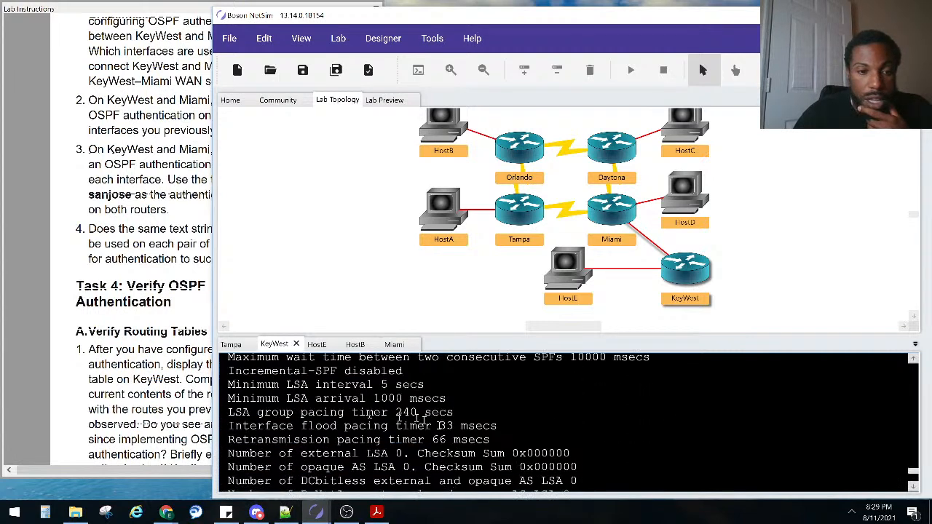
pyautogui.click(173, 275)
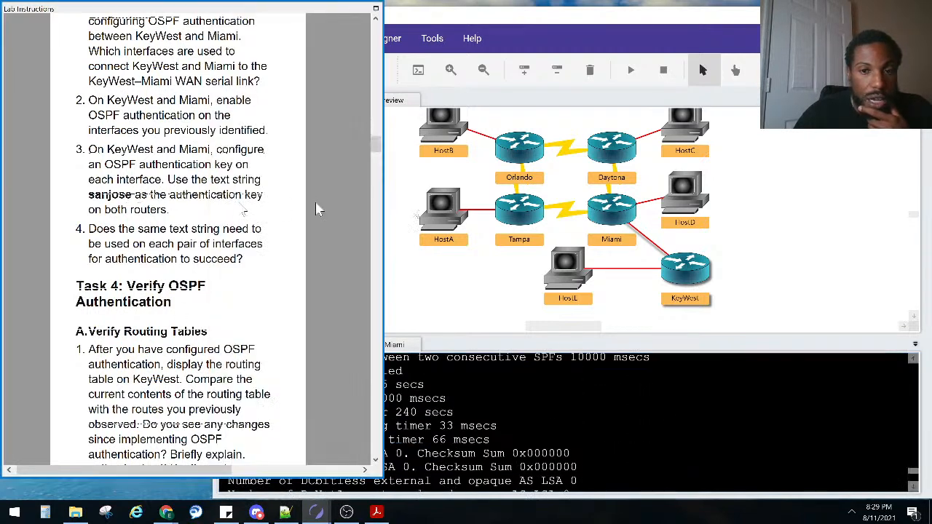
pyautogui.doubleClick(616, 212)
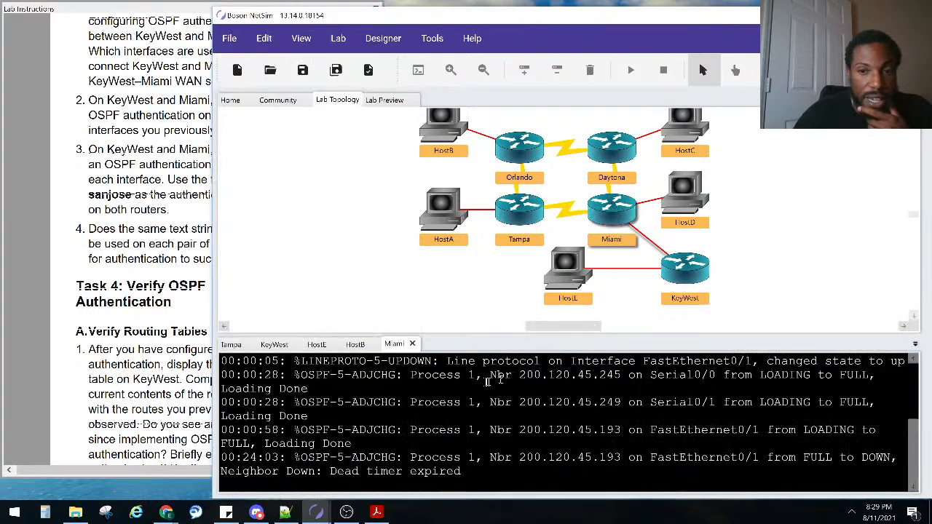
# Log in to Miami's console and enter privileged mode with 'enable'
pyautogui.press('Return')
pyautogui.press('Return')
pyautogui.press('Return')
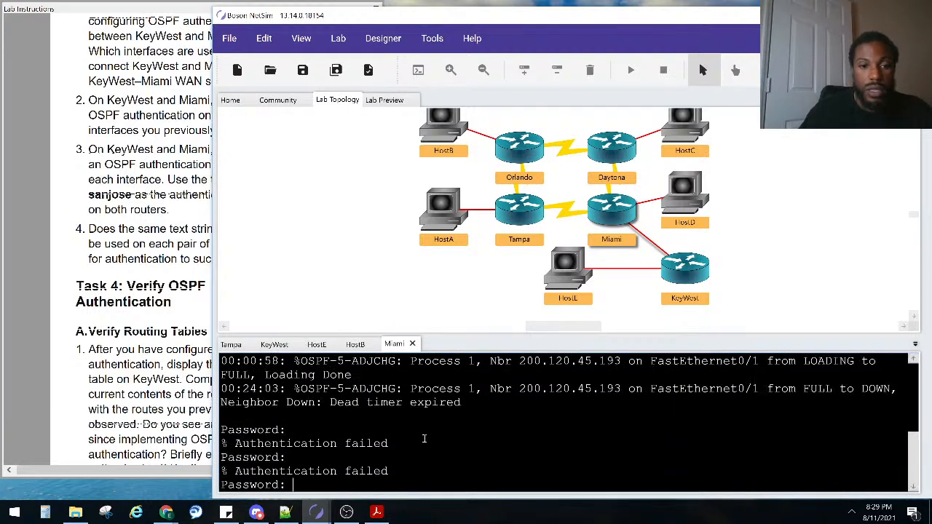
pyautogui.press('Return')
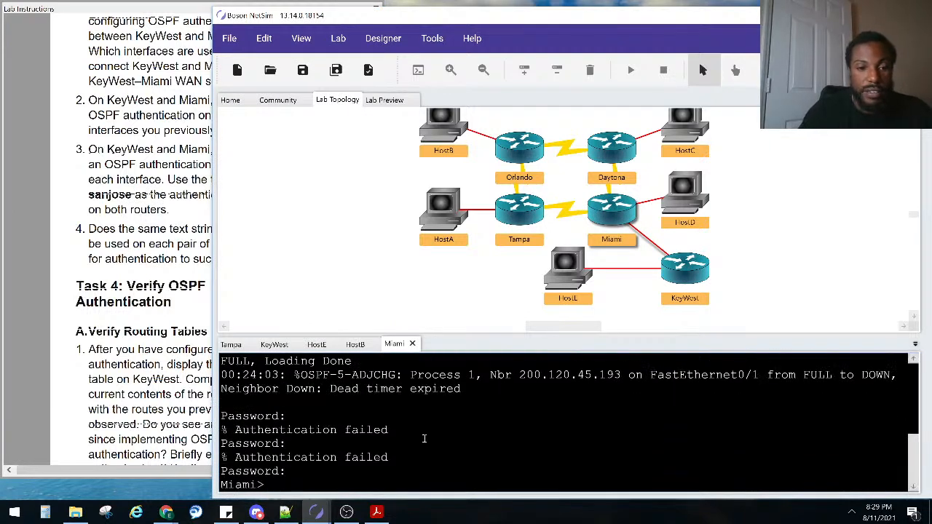
pyautogui.write('ena')
pyautogui.press('Return')
pyautogui.press('Return')
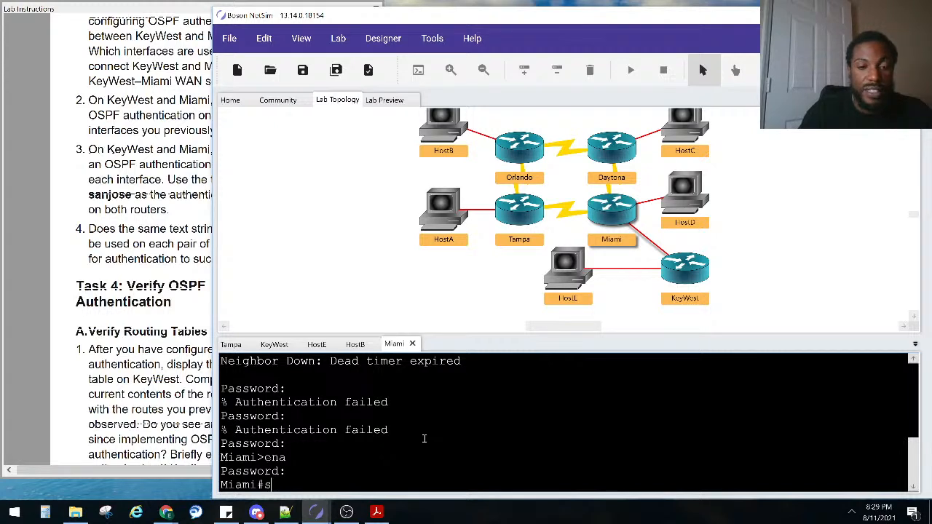
# Run 'show ip interface brief' on Miami, noting FastEthernet0/1 at 200.120.45.253
pyautogui.write('os')
pyautogui.press('Tab')
pyautogui.write('ne')
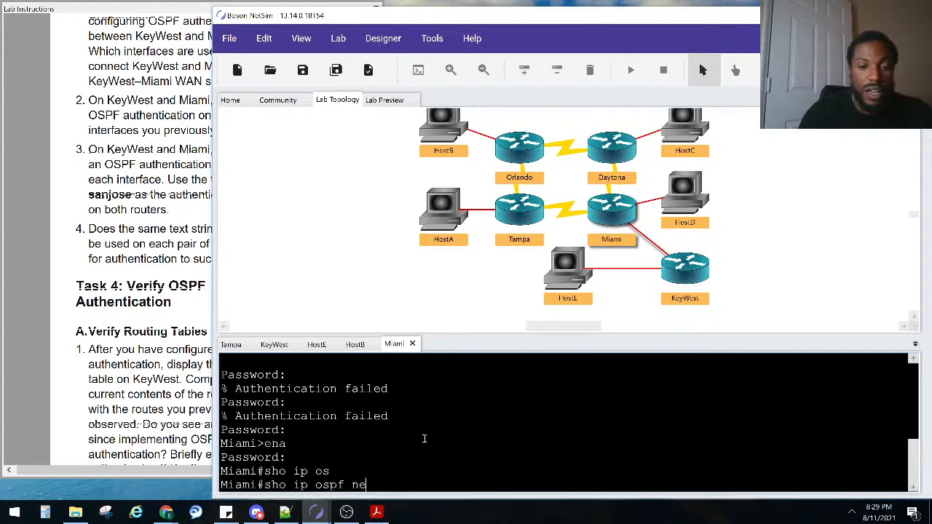
pyautogui.press('Tab')
pyautogui.press('BackSpace')
pyautogui.press('BackSpace')
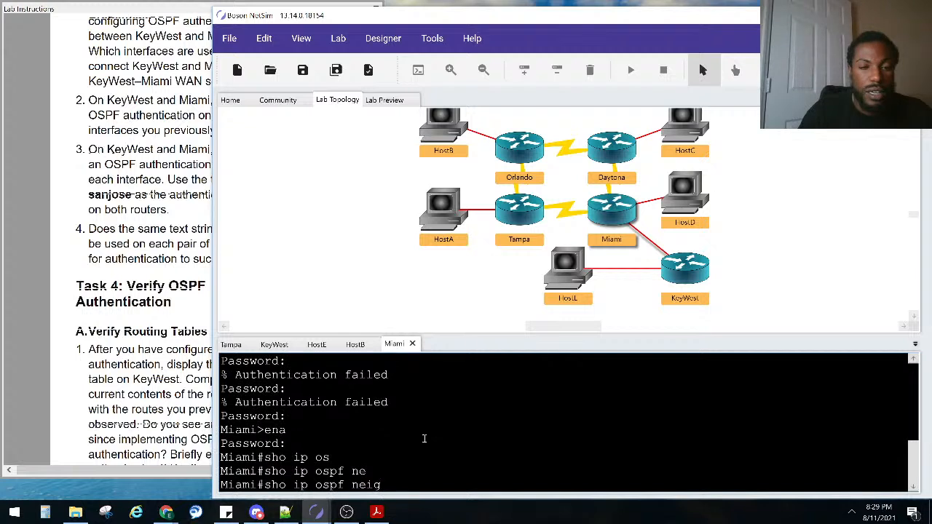
pyautogui.press('BackSpace')
pyautogui.press('BackSpace')
pyautogui.press('BackSpace')
pyautogui.press('BackSpace')
pyautogui.press('BackSpace')
pyautogui.press('BackSpace')
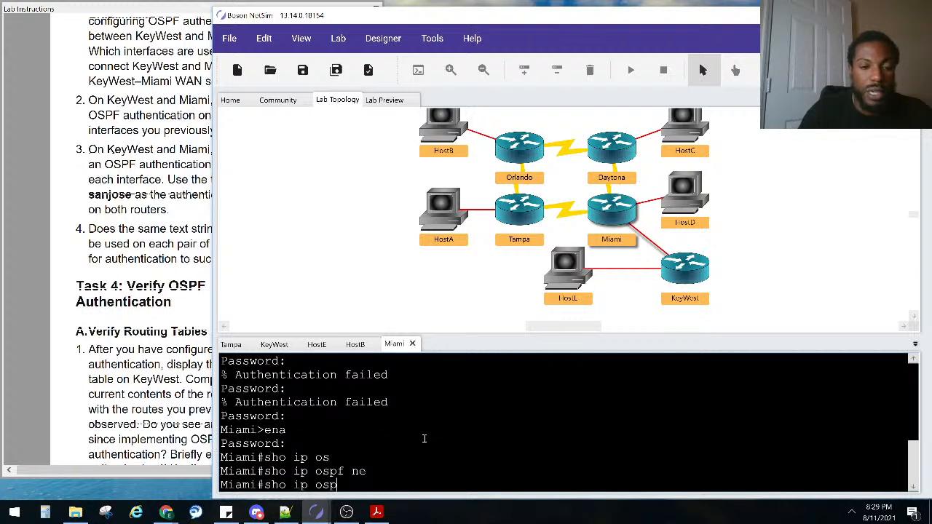
pyautogui.write('inter brief')
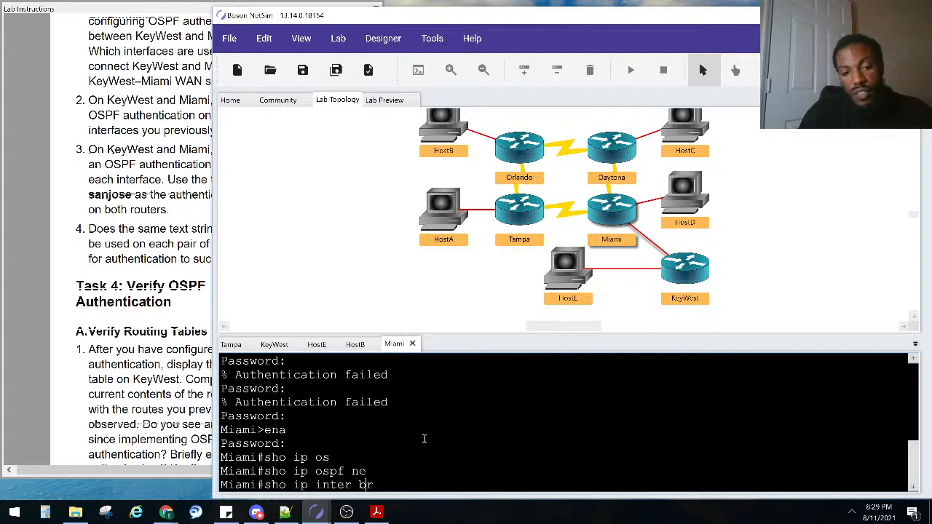
pyautogui.press('Return')
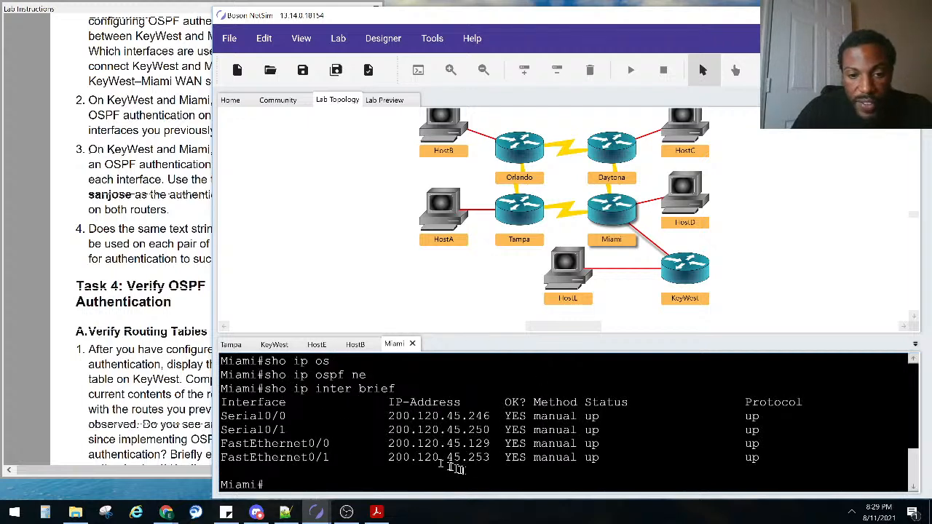
pyautogui.moveTo(489, 458); pyautogui.dragTo(335, 459)
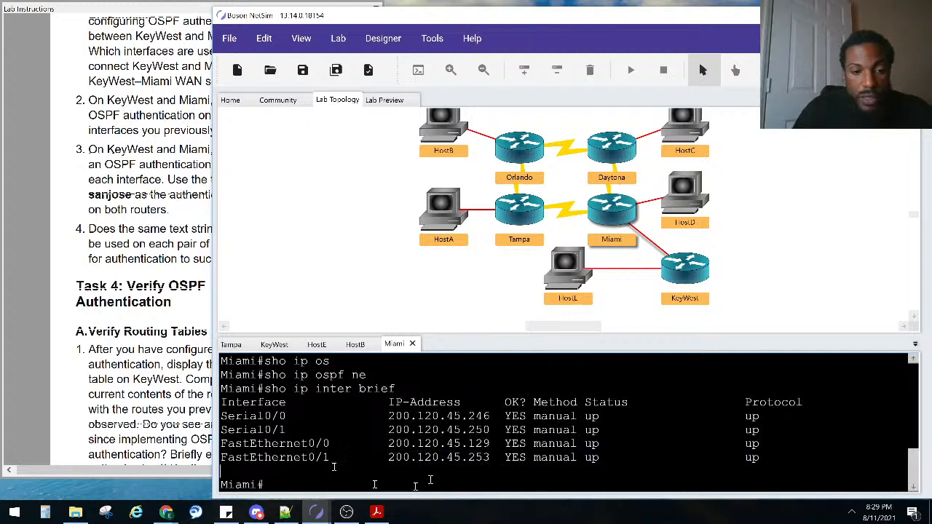
pyautogui.write('conf')
pyautogui.press('Tab')
# Enter configuration mode for Miami's FastEthernet0/1 interface
pyautogui.write('t')
pyautogui.press('Tab')
pyautogui.press('Return')
pyautogui.write('in')
pyautogui.press('Tab')
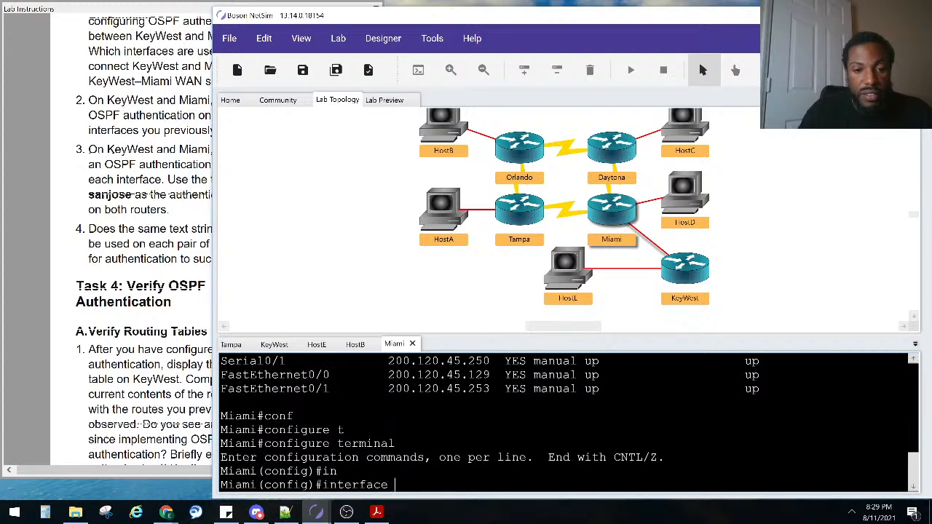
pyautogui.write('fa0/1')
pyautogui.press('Return')
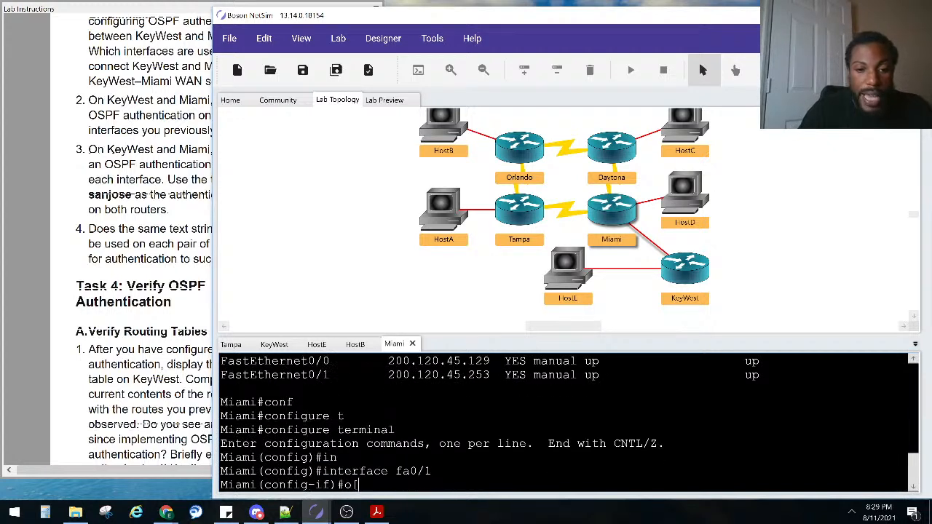
# Enable 'ip ospf authentication' on Miami's fa0/1, fixing a typo, and check the instructions
pyautogui.write('o[ ps')
pyautogui.press('Tab')
pyautogui.press('BackSpace')
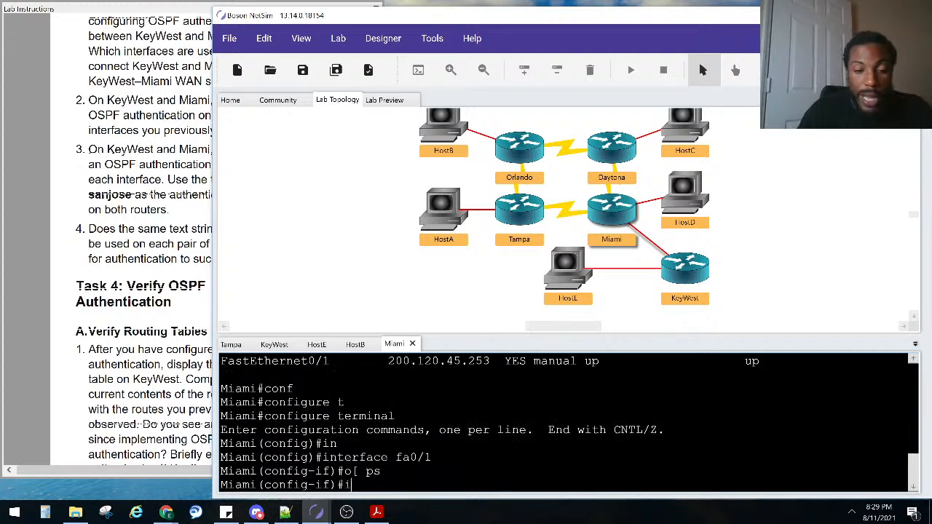
pyautogui.write('ip os')
pyautogui.press('Tab')
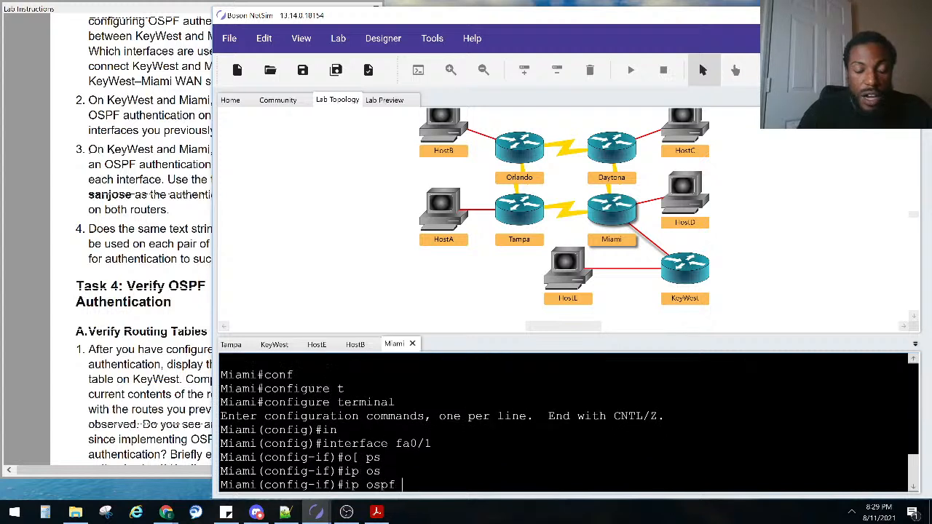
pyautogui.write('au')
pyautogui.press('Tab')
pyautogui.press('Return')
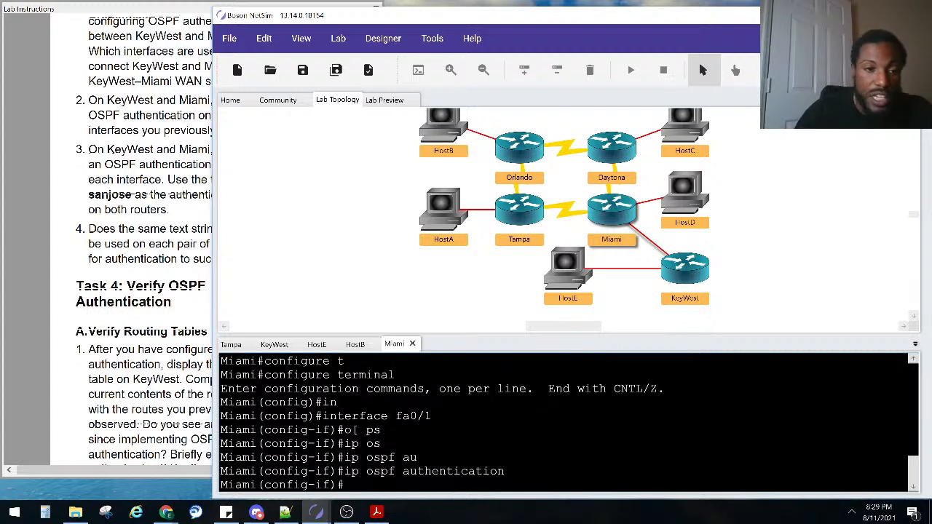
pyautogui.click(174, 194)
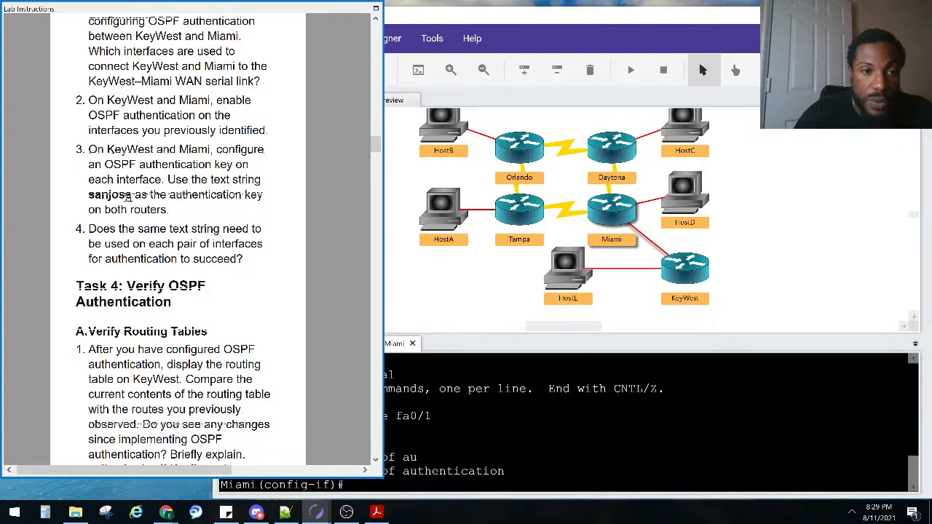
pyautogui.click(475, 415)
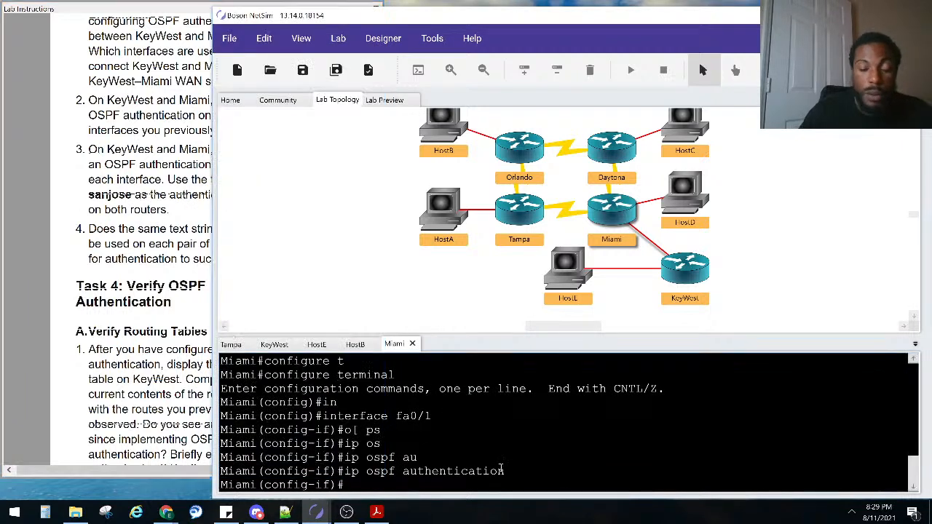
# List 'ip ospf ?' options on Miami, marking authentication and authentication-key entries
pyautogui.write('ip ospf ?')
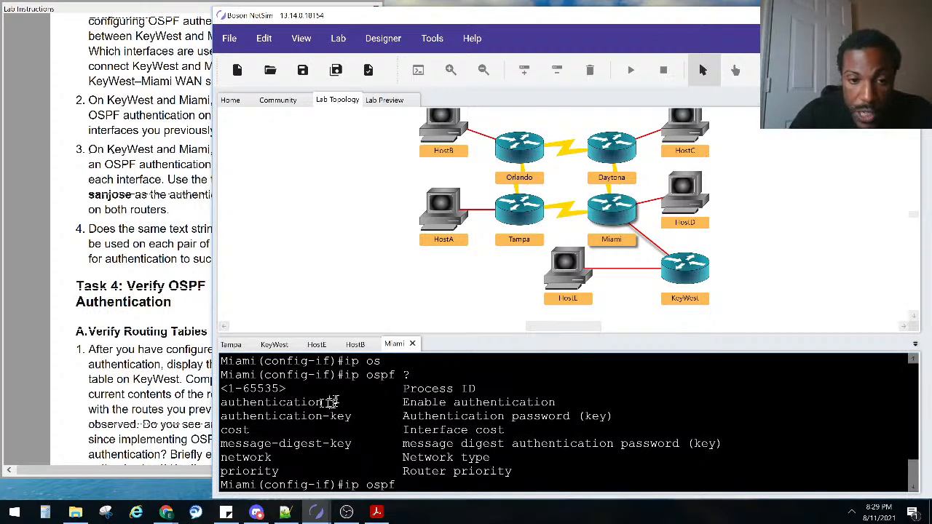
pyautogui.moveTo(330, 403); pyautogui.dragTo(217, 410)
pyautogui.moveTo(355, 418); pyautogui.dragTo(206, 421)
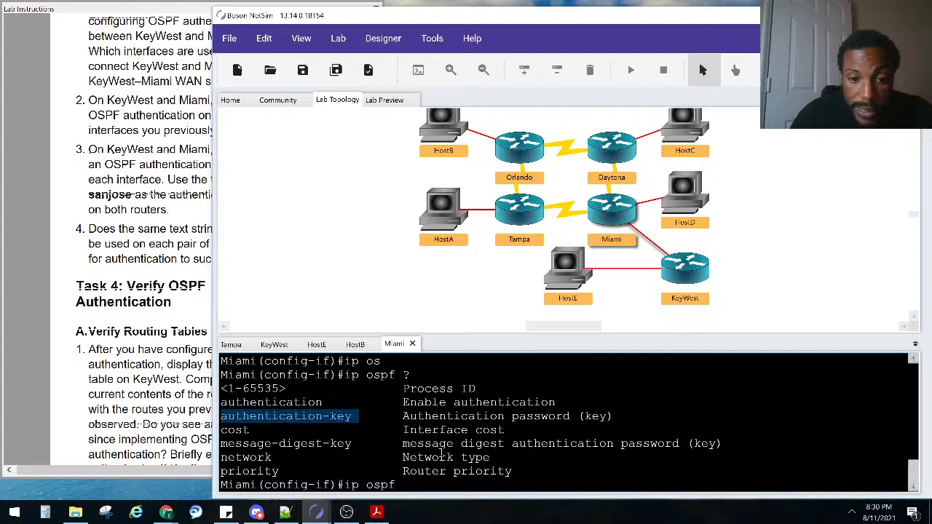
pyautogui.click(443, 455)
pyautogui.write('au')
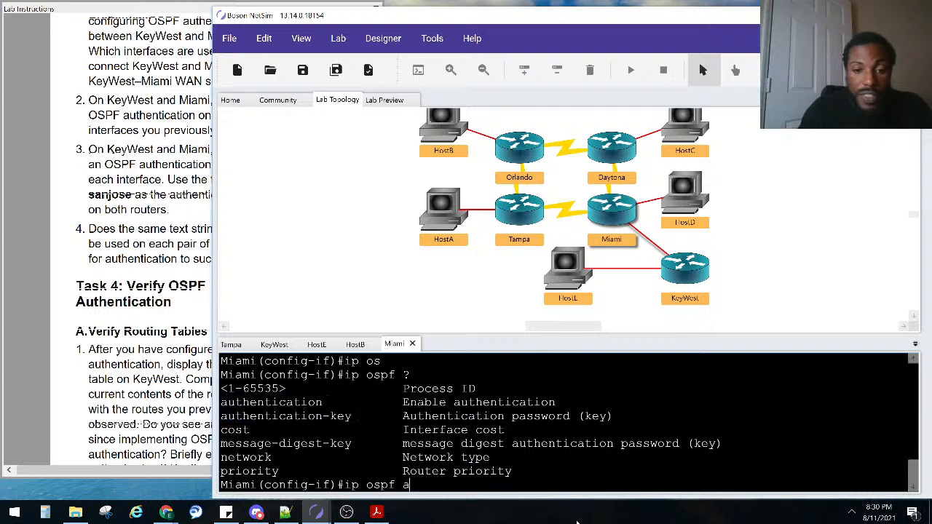
pyautogui.press('Tab')
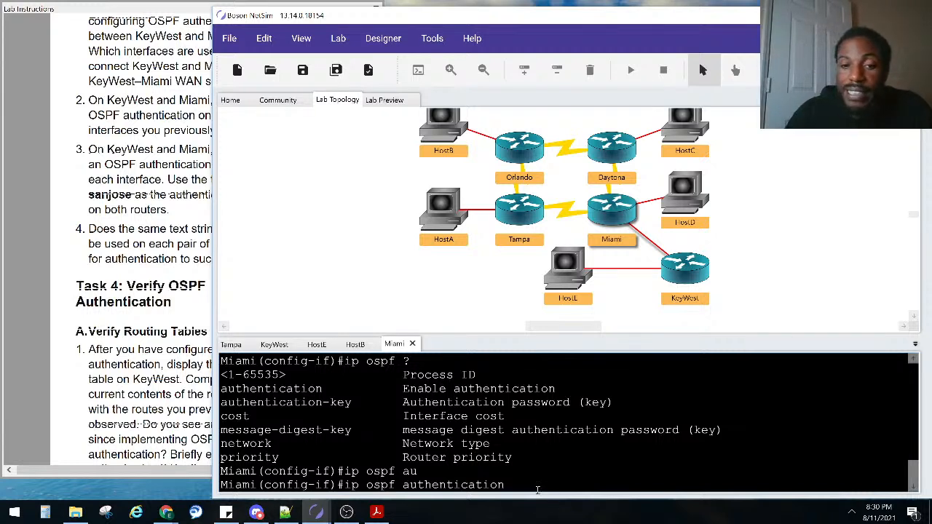
pyautogui.moveTo(337, 392); pyautogui.dragTo(213, 395)
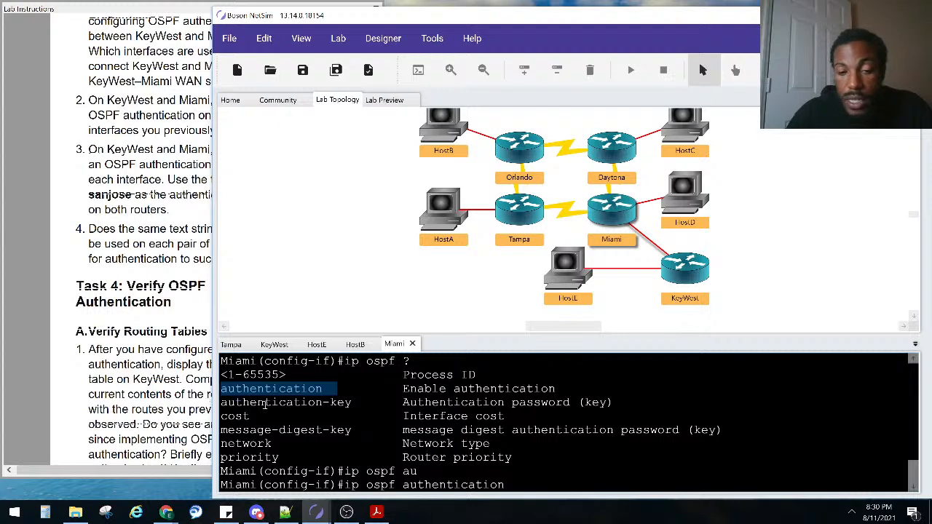
pyautogui.click(278, 345)
# Check KeyWest's log for the OSPF adjacency change back to FULL
pyautogui.scroll(-5, 394, 416)
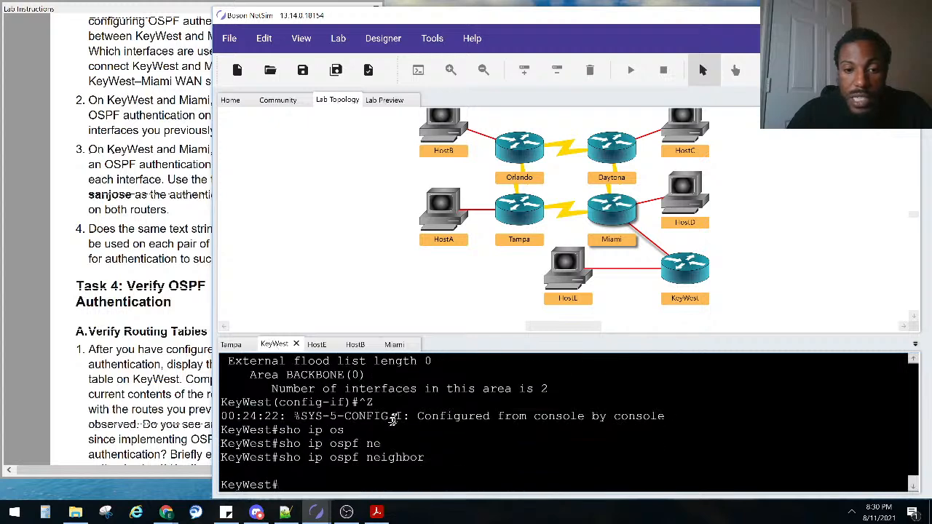
pyautogui.click(394, 344)
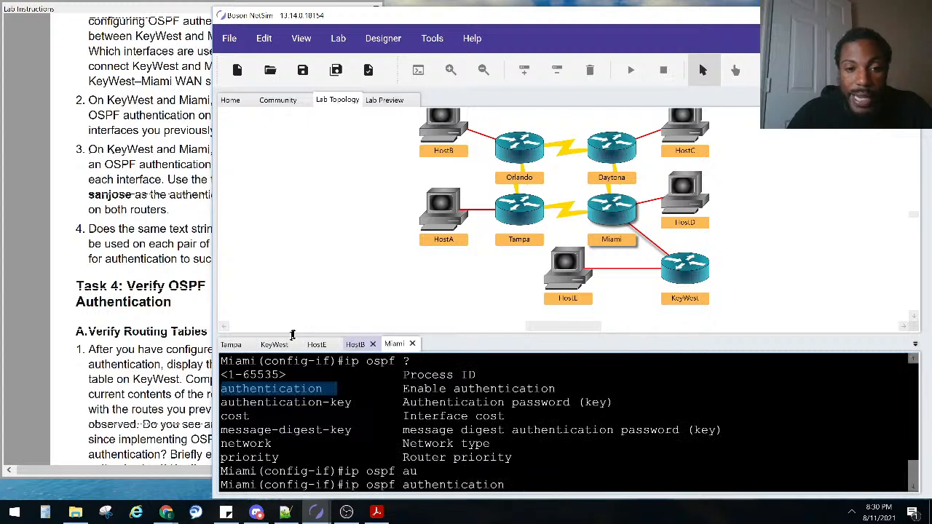
pyautogui.click(275, 345)
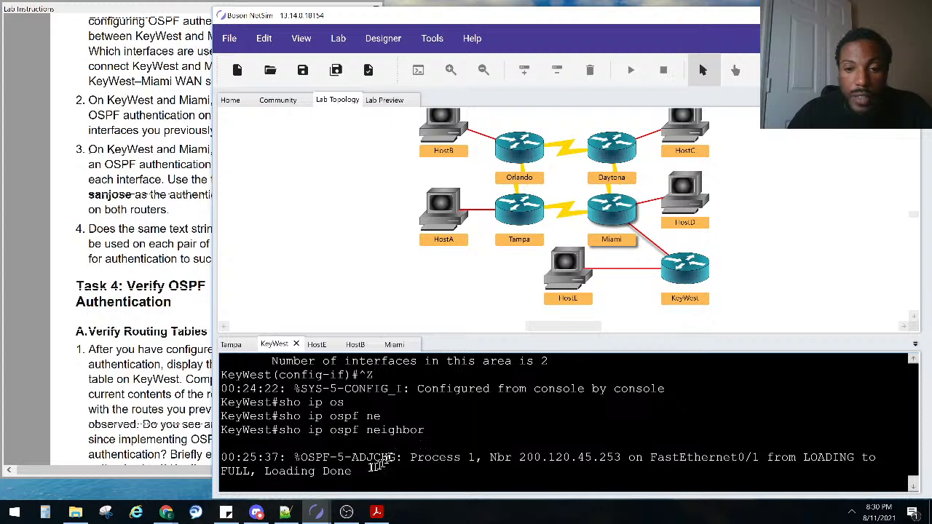
pyautogui.moveTo(354, 473); pyautogui.dragTo(225, 456)
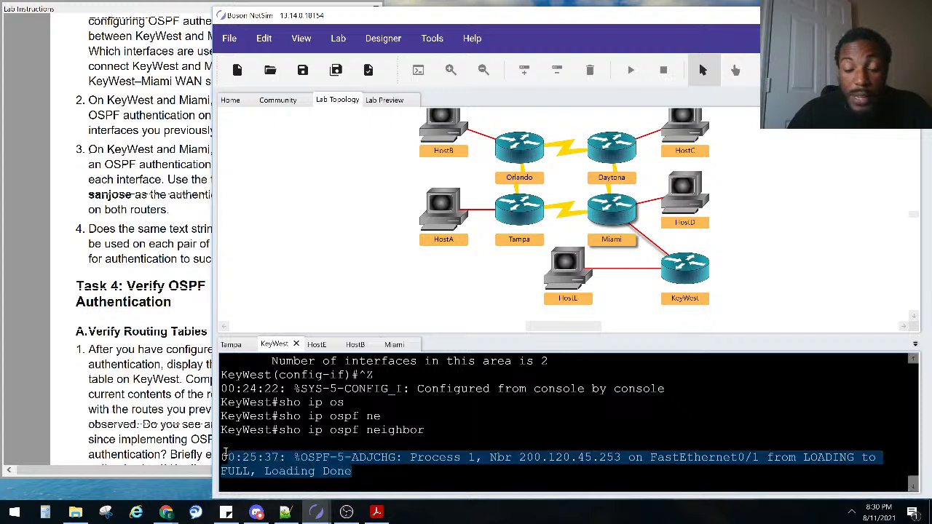
pyautogui.click(329, 387)
pyautogui.click(394, 344)
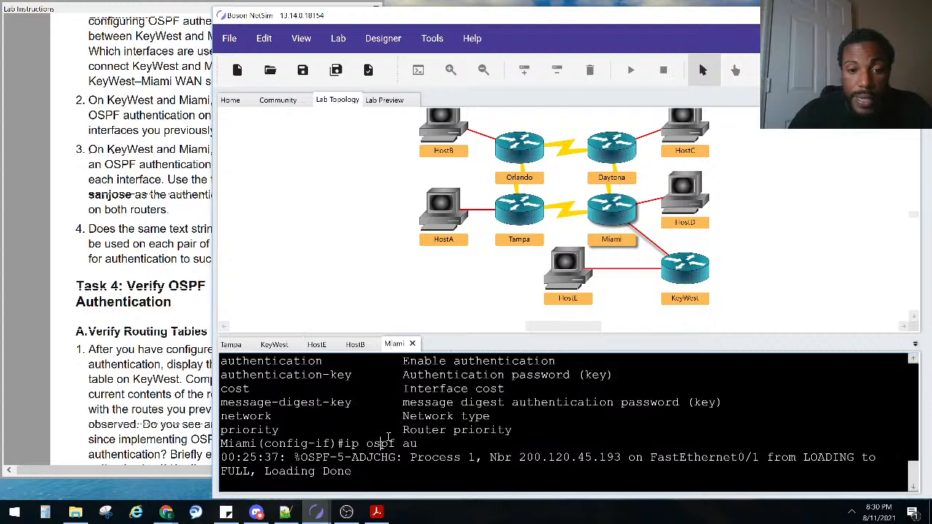
# Set the lab's OSPF authentication-key on Miami's FastEthernet0/1 and highlight the command
pyautogui.press('Return')
pyautogui.write('ip os')
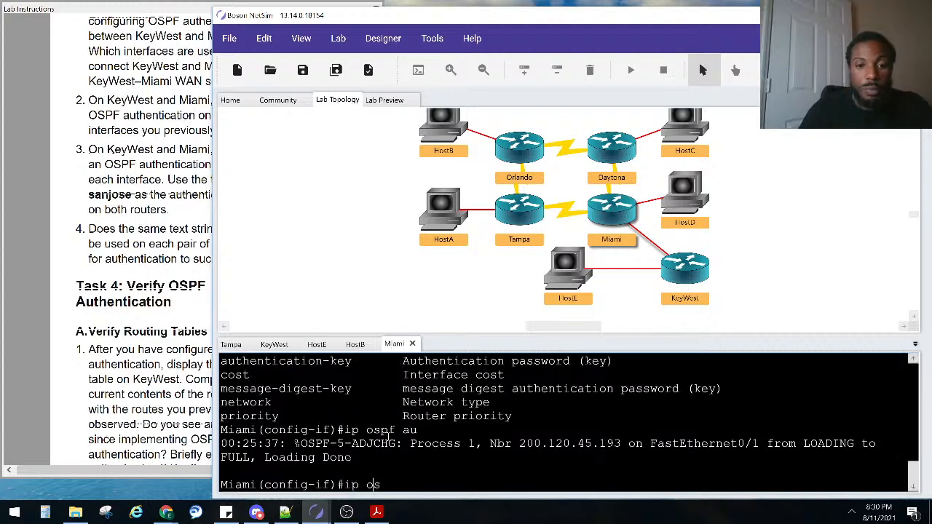
pyautogui.press('Tab')
pyautogui.write('au')
pyautogui.press('Tab')
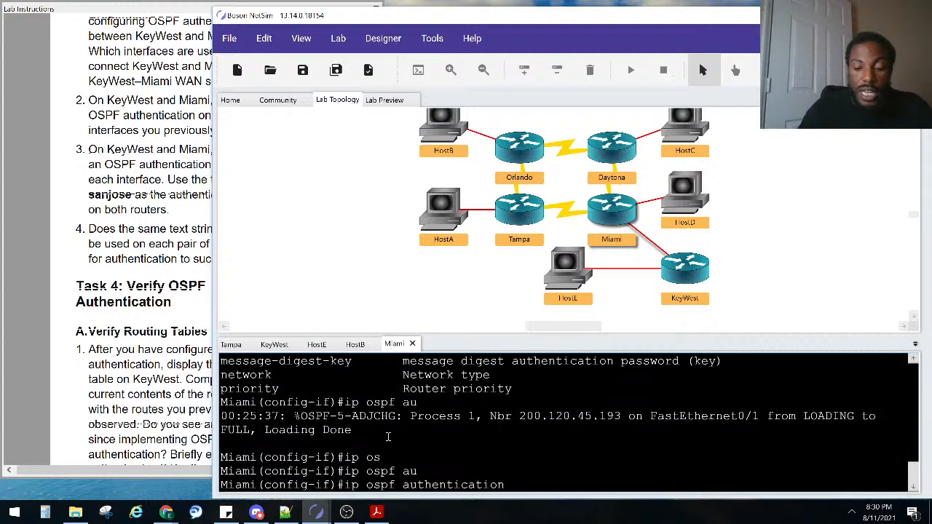
pyautogui.write('-')
pyautogui.press('Tab')
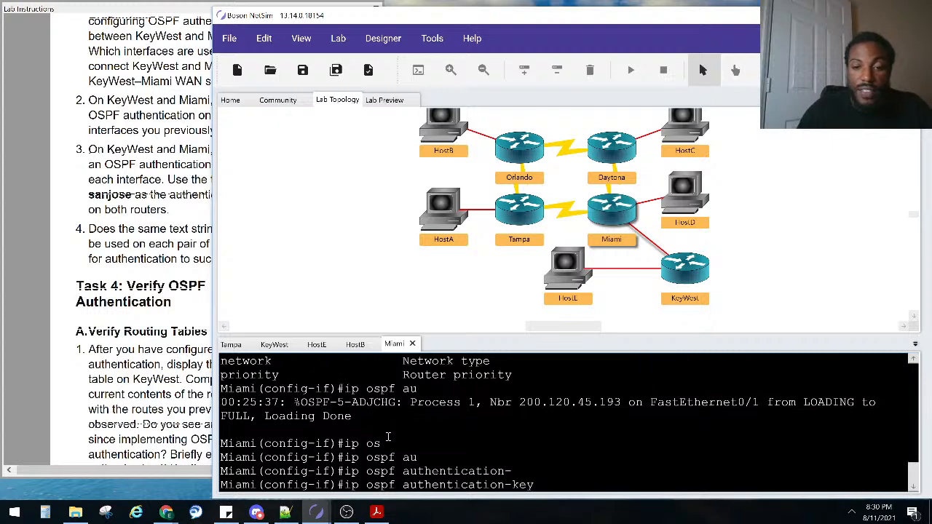
pyautogui.write('?')
pyautogui.click(123, 378)
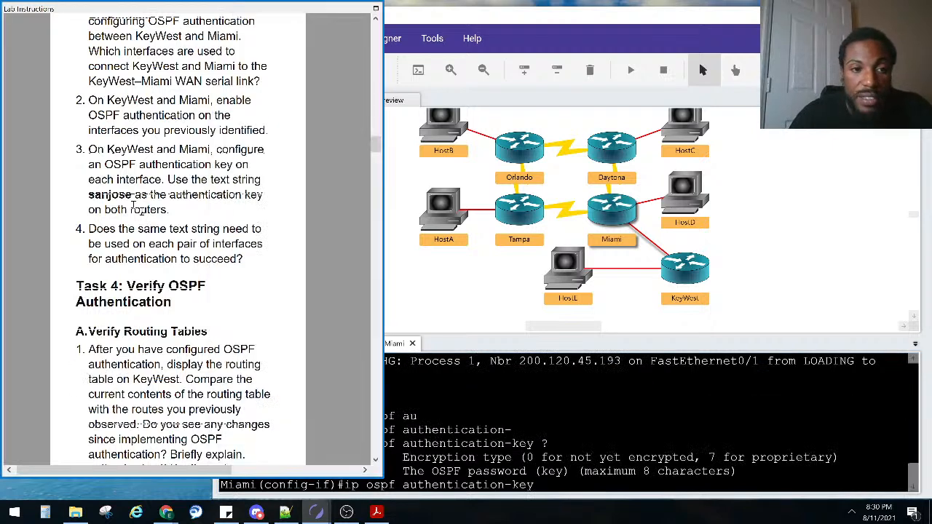
pyautogui.click(577, 467)
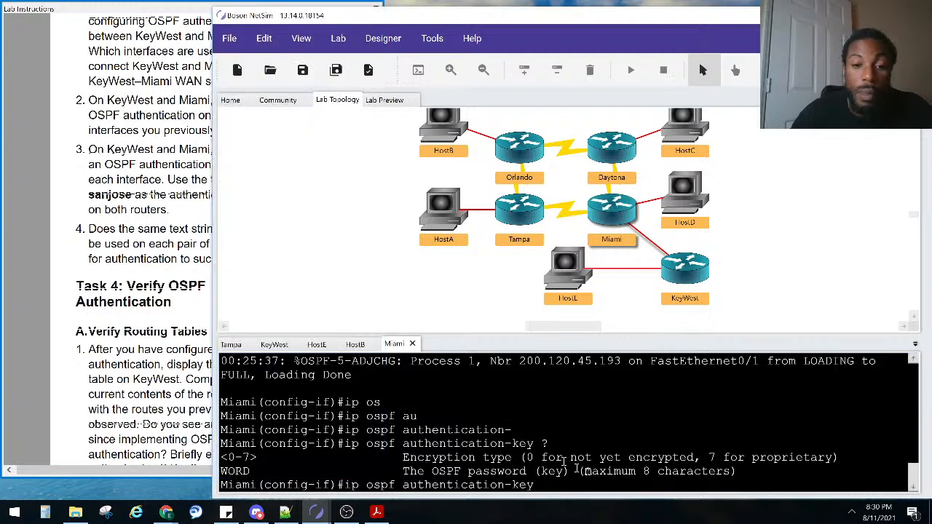
pyautogui.write('sa')
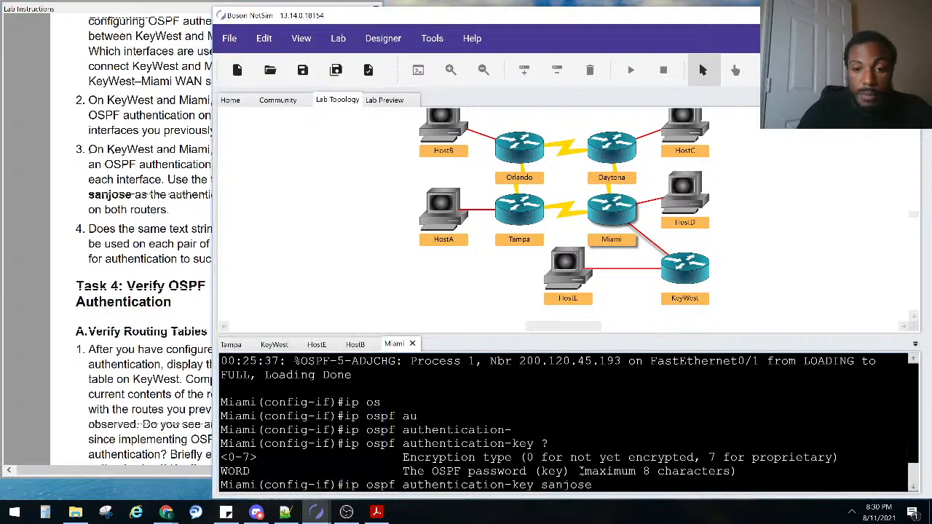
pyautogui.write('njose')
pyautogui.press('Return')
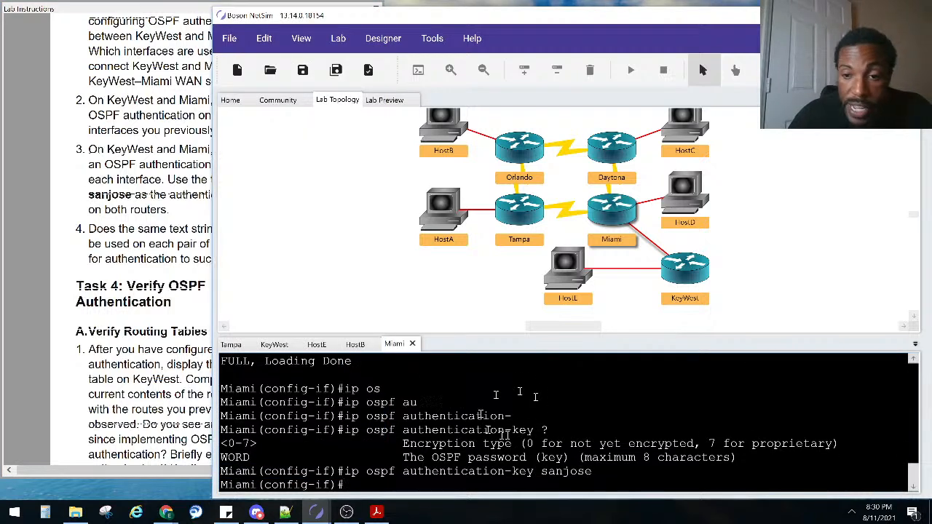
pyautogui.moveTo(499, 472); pyautogui.dragTo(339, 471)
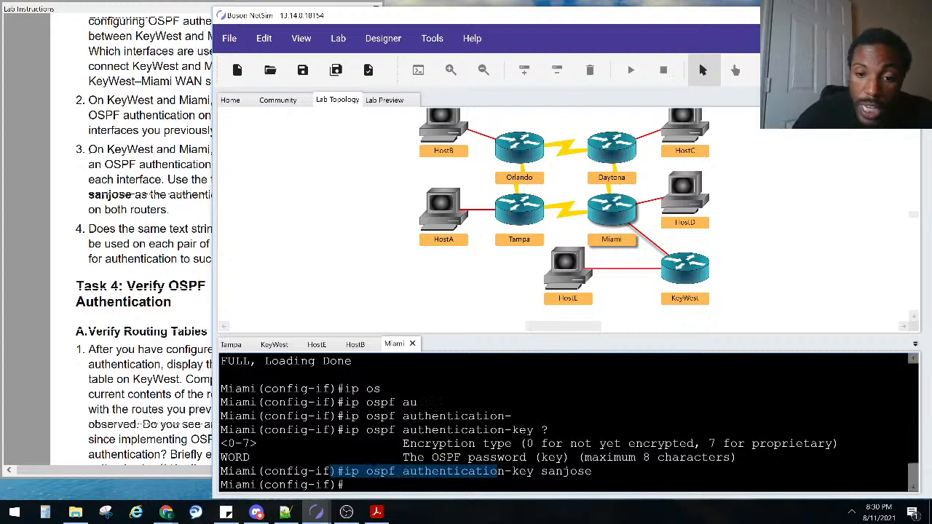
pyautogui.moveTo(518, 472); pyautogui.dragTo(619, 473)
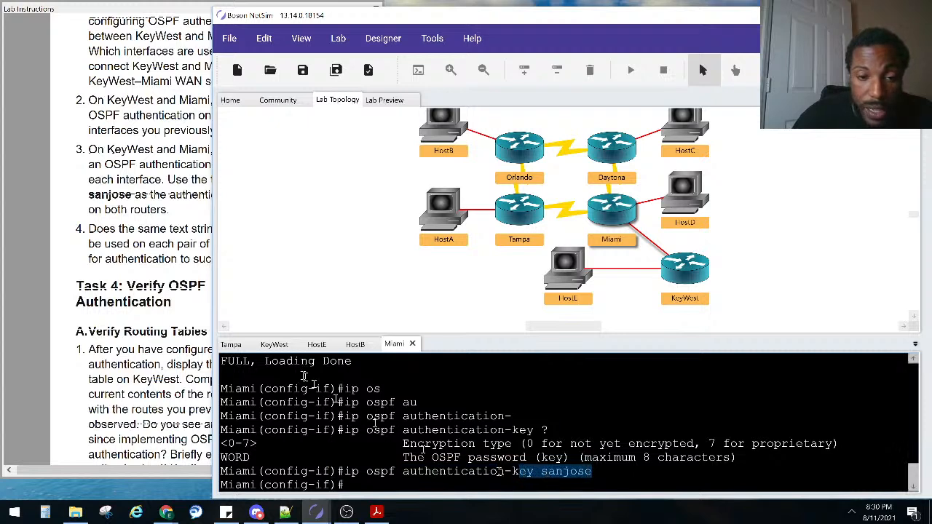
# Switch to KeyWest's console and mark the adjacency-change log message
pyautogui.click(274, 345)
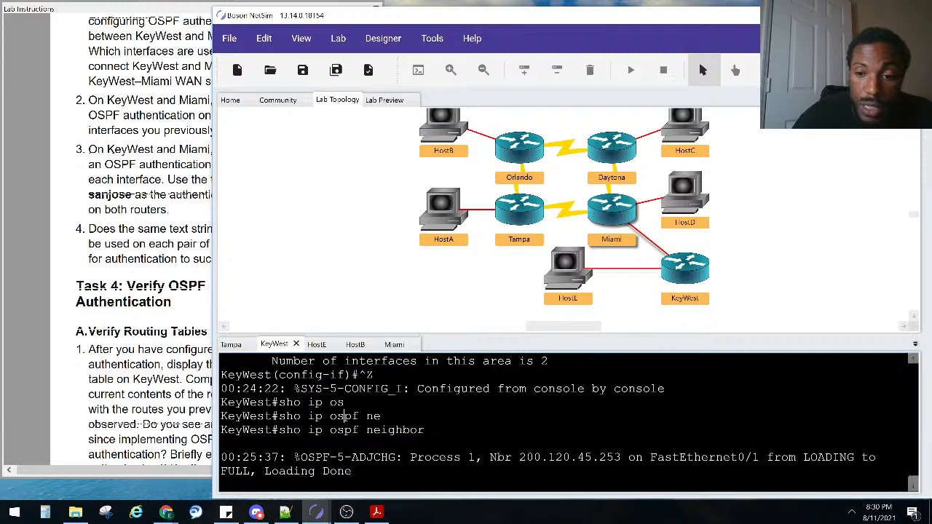
pyautogui.press('Return')
pyautogui.press('Return')
pyautogui.press('Return')
pyautogui.press('Return')
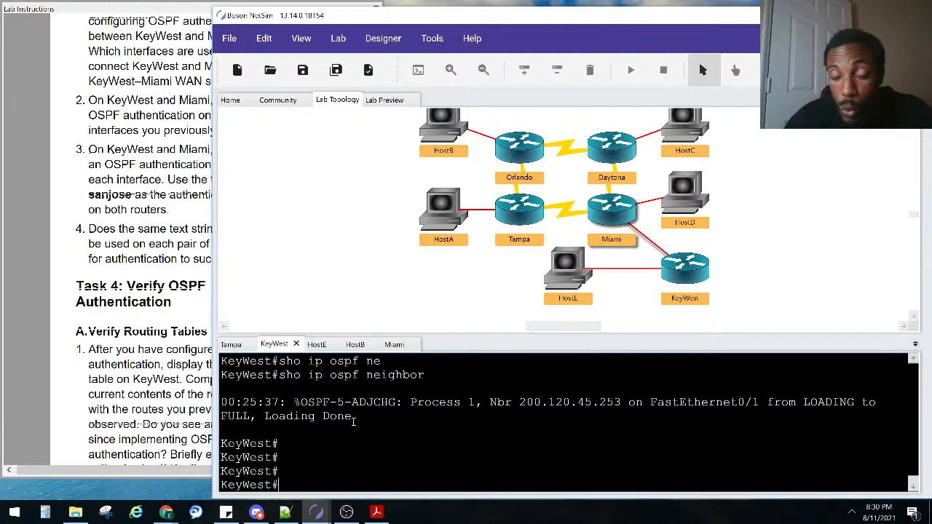
pyautogui.moveTo(357, 419); pyautogui.dragTo(193, 412)
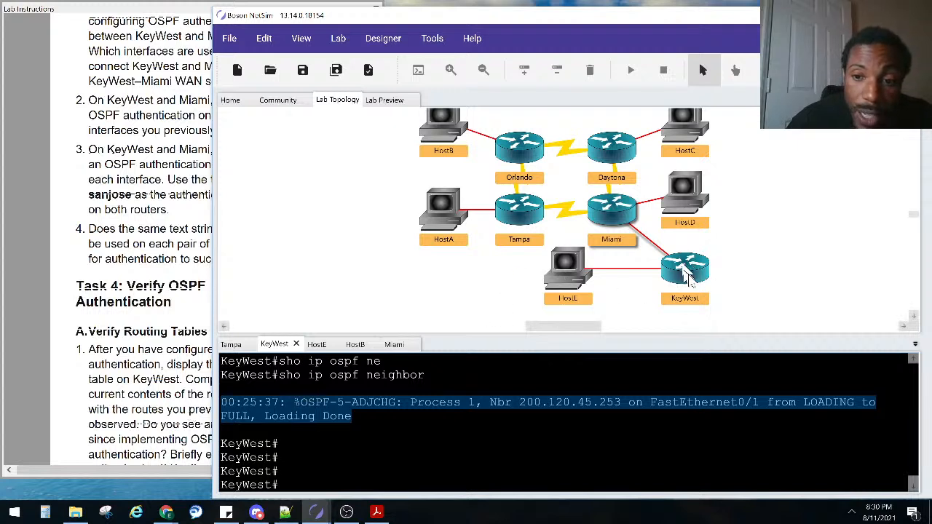
pyautogui.click(279, 457)
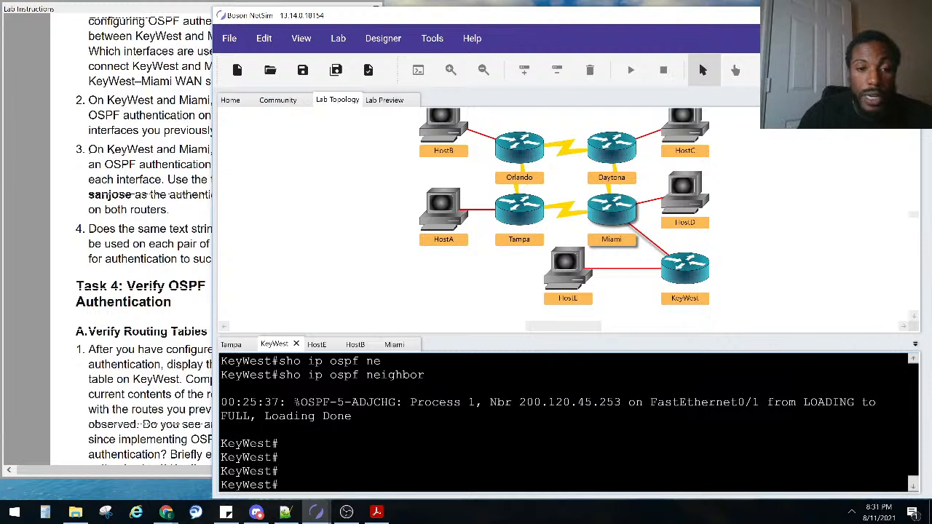
# Enter configure terminal on KeyWest and select interface fa0/1
pyautogui.write('conf')
pyautogui.press('Tab')
pyautogui.write('t')
pyautogui.press('Tab')
pyautogui.press('Return')
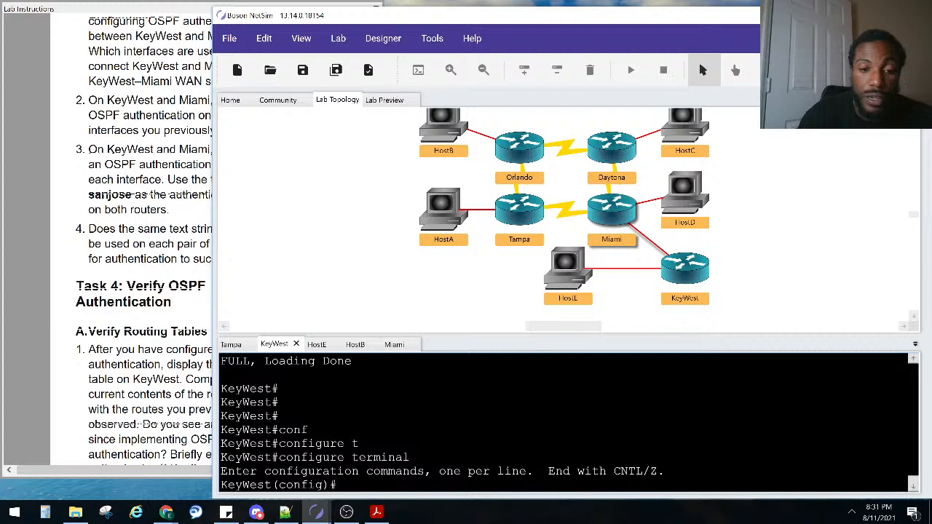
pyautogui.write('int')
pyautogui.press('Tab')
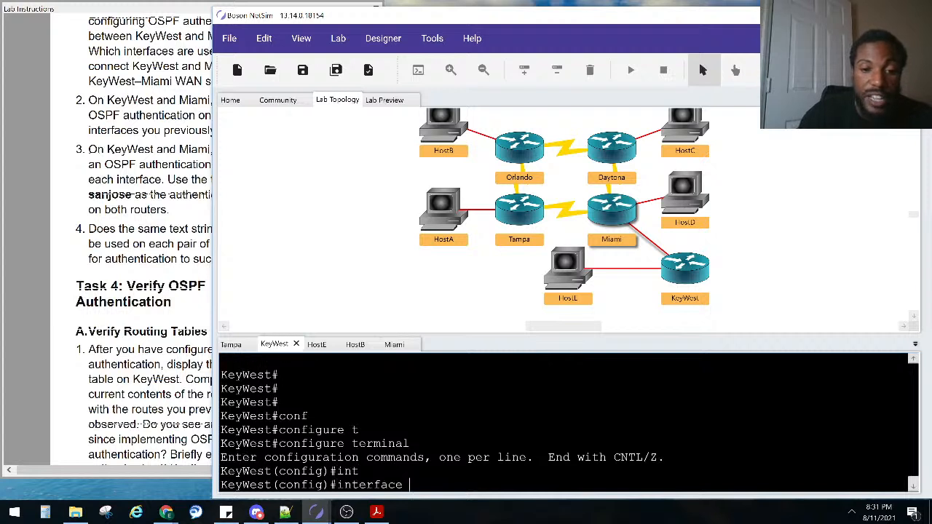
pyautogui.write('fa0/1')
pyautogui.press('Return')
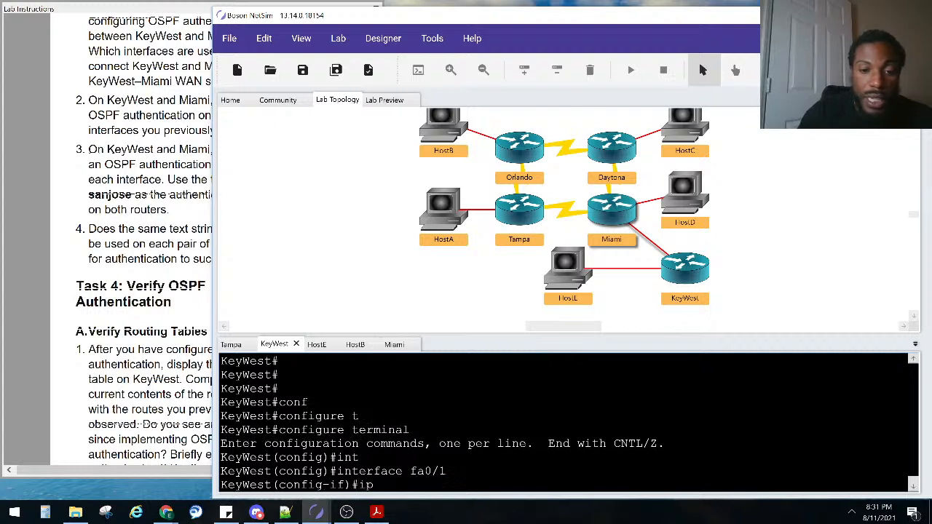
# Apply 'ip ospf authentication-key sanjose' on fa0/1 and highlight the neighbor-down log lines
pyautogui.write('ip ospf au')
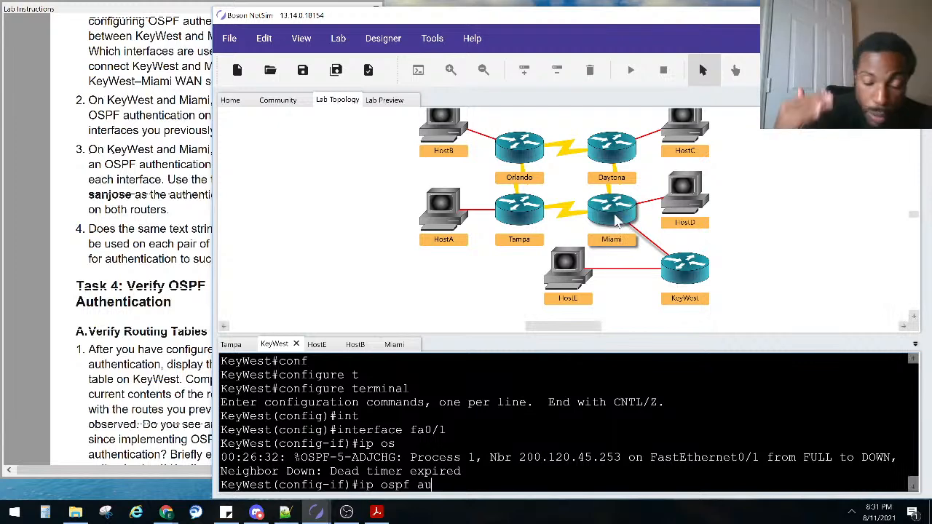
pyautogui.press('Tab')
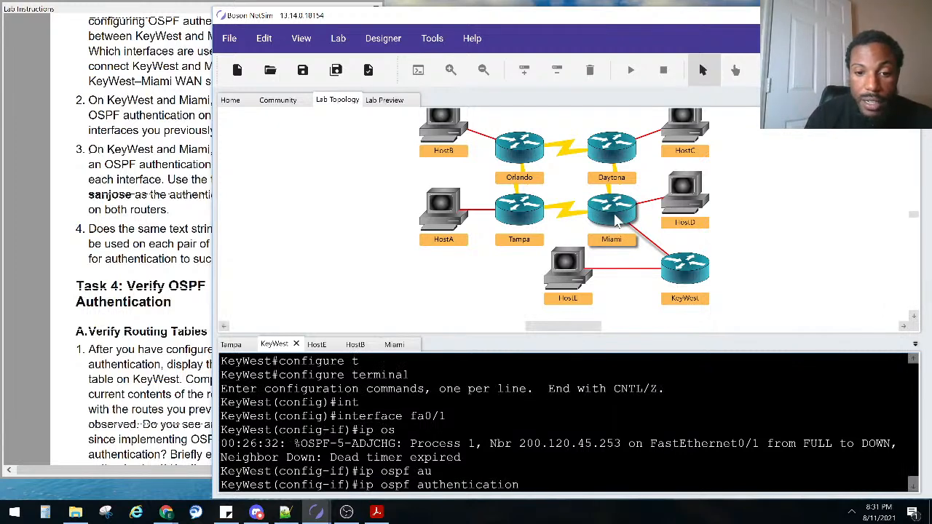
pyautogui.write('-k')
pyautogui.press('Tab')
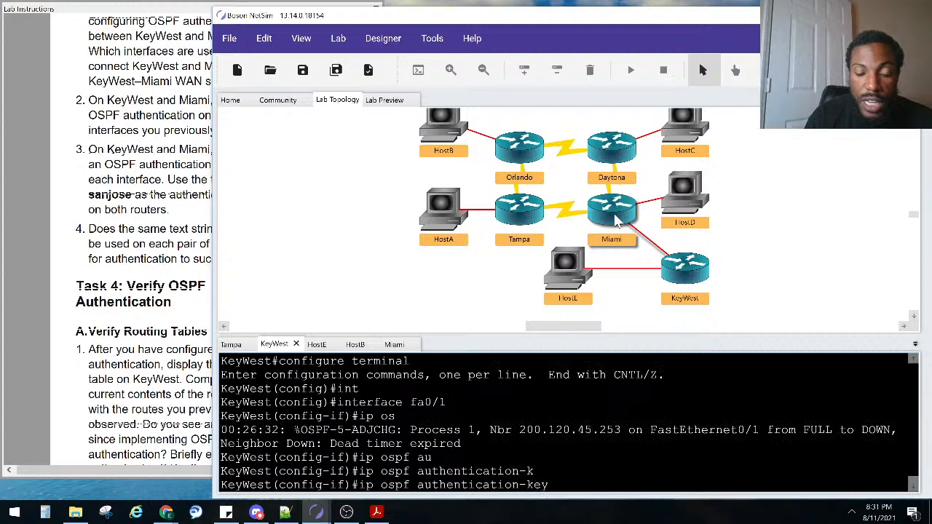
pyautogui.write('sanjose')
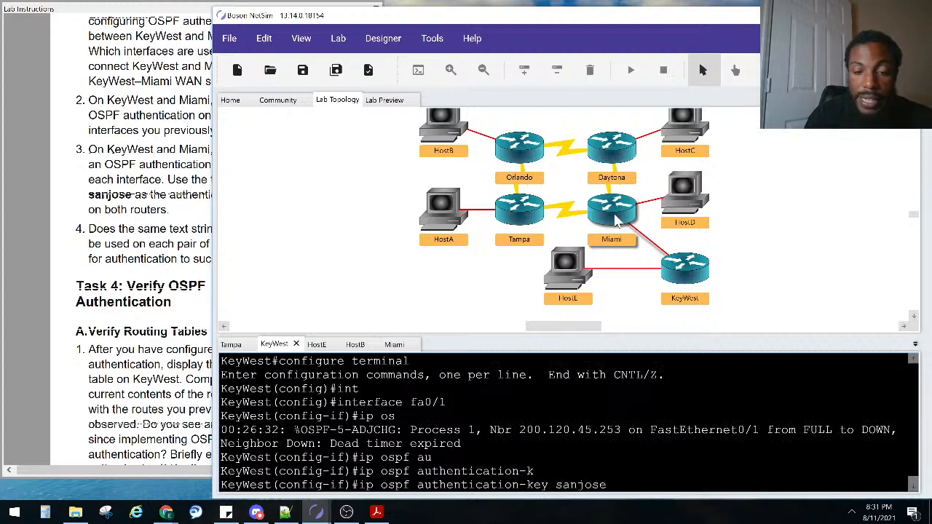
pyautogui.press('Return')
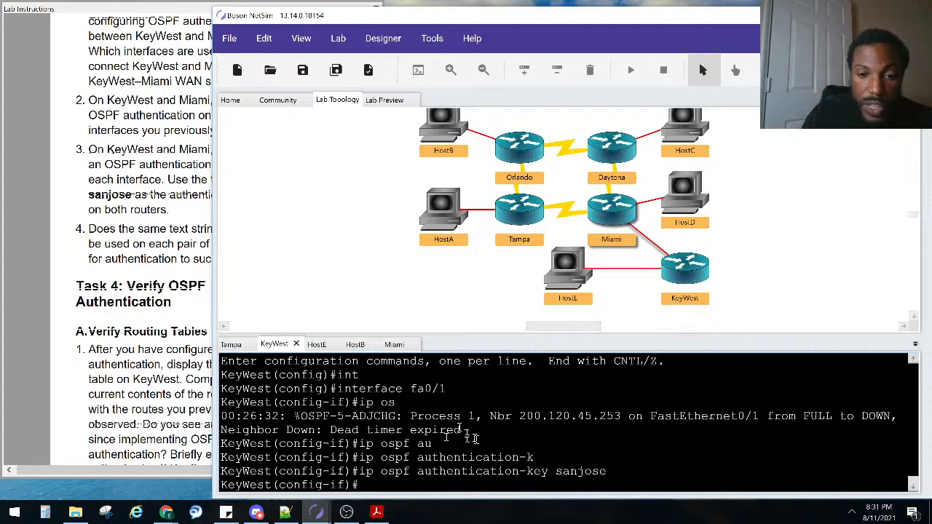
pyautogui.moveTo(433, 444); pyautogui.dragTo(316, 430)
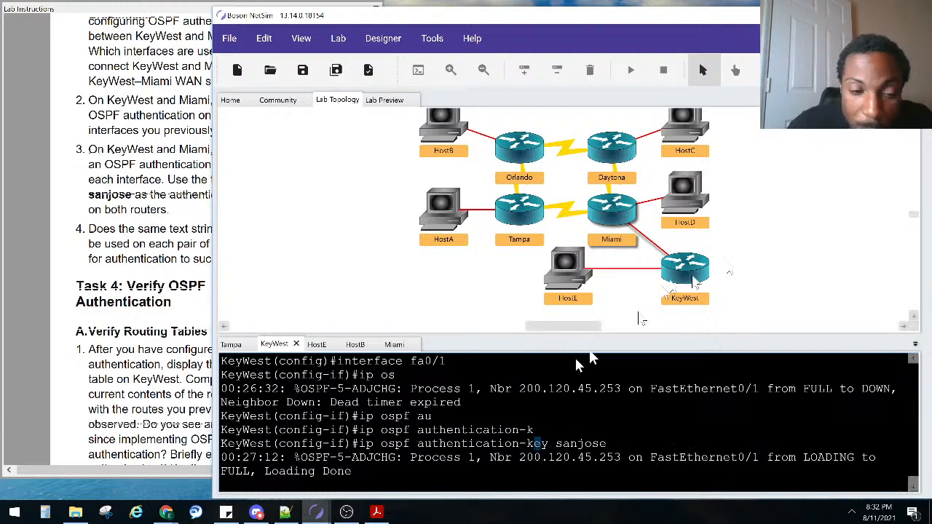
# Once neighbor 200.120.45.253 reaches FULL, bring the lab instructions forward
pyautogui.click(90, 350)
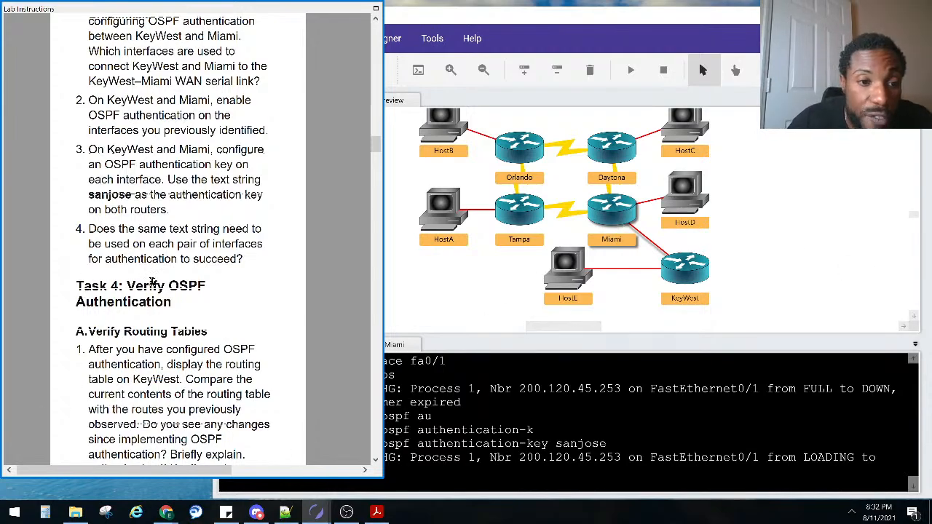
pyautogui.scroll(-10, 142, 285)
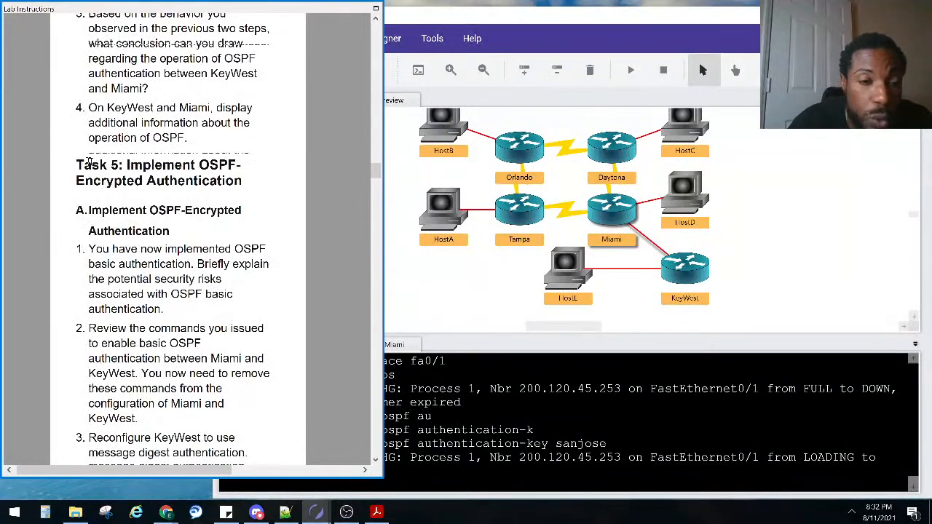
pyautogui.scroll(4, 110, 206)
pyautogui.scroll(12, 110, 204)
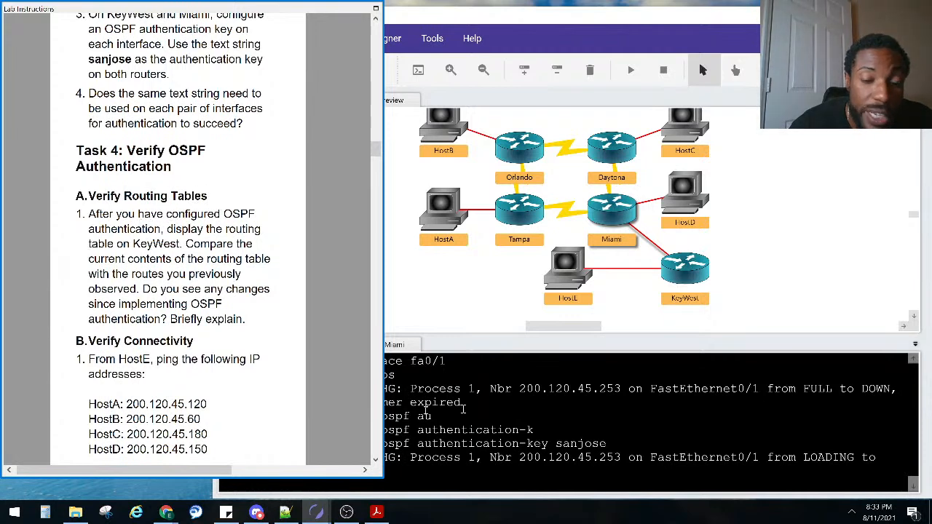
# Exit configuration mode on KeyWest with Ctrl+Z and run show ip route
pyautogui.click(501, 393)
pyautogui.press('Return')
pyautogui.press('Return')
pyautogui.press('Return')
pyautogui.press('Return')
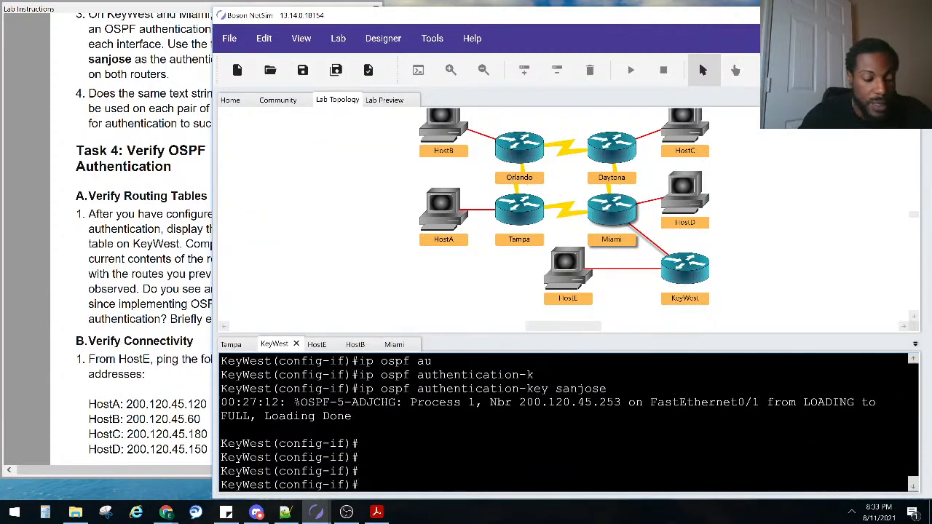
pyautogui.hotkey('ctrl', 'z')
pyautogui.write('sho ip os')
pyautogui.press('Tab')
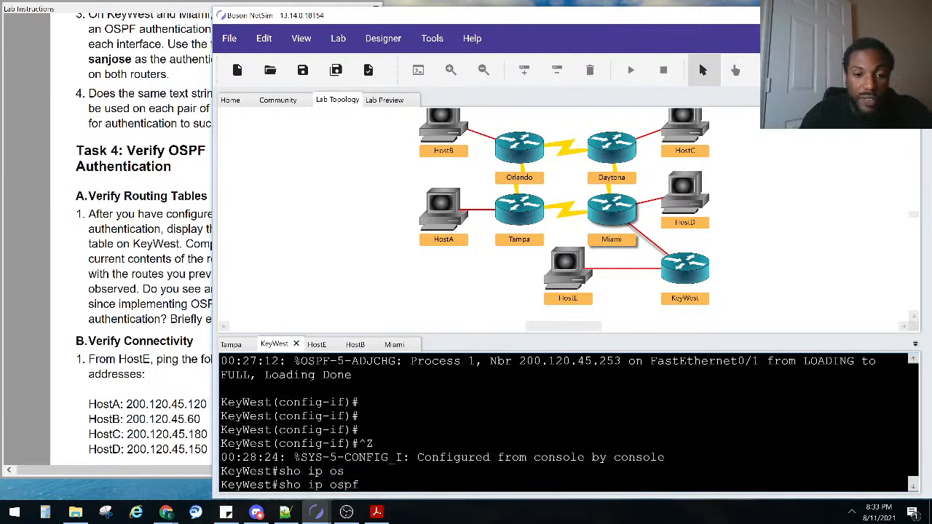
pyautogui.write('rou')
pyautogui.press('Tab')
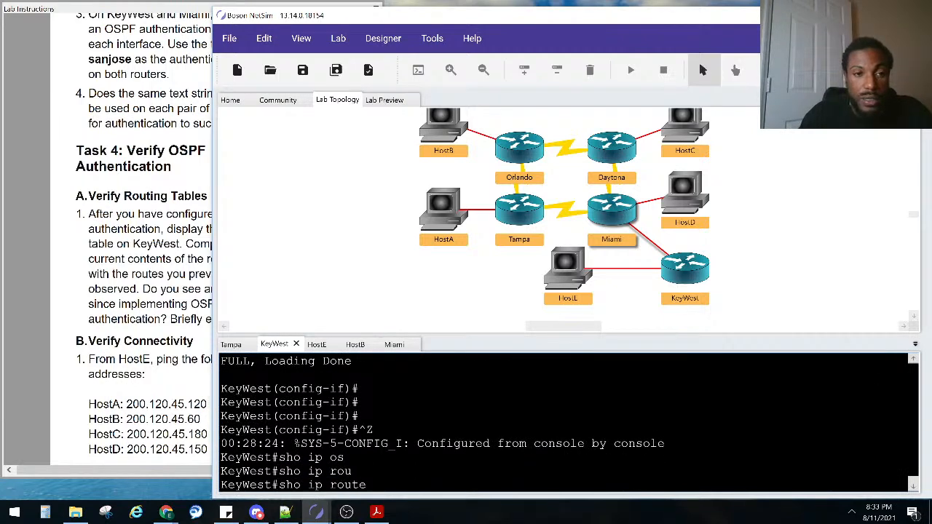
pyautogui.press('Return')
# Review the OSPF routes learned via 200.120.45.253, then select Miami in the topology
pyautogui.scroll(2, 616, 451)
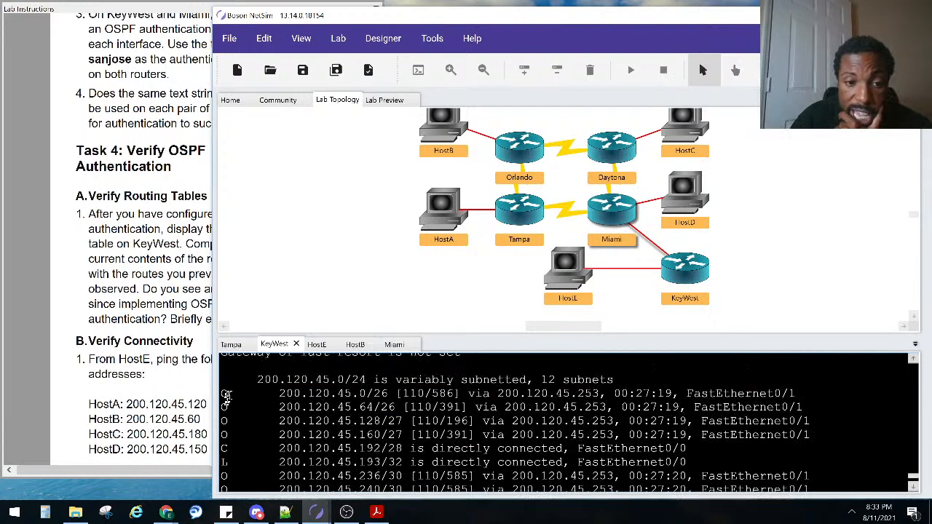
pyautogui.scroll(-3, 229, 419)
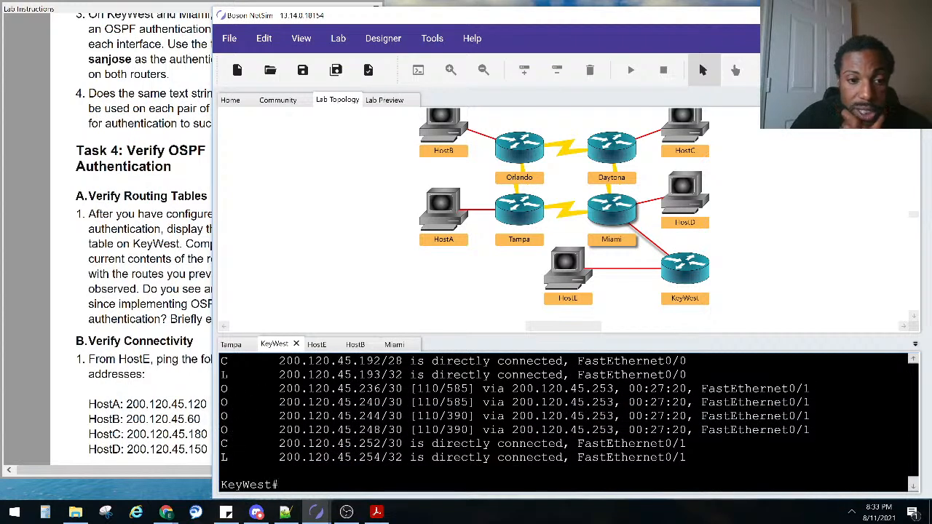
pyautogui.scroll(1, 246, 416)
pyautogui.scroll(1, 242, 408)
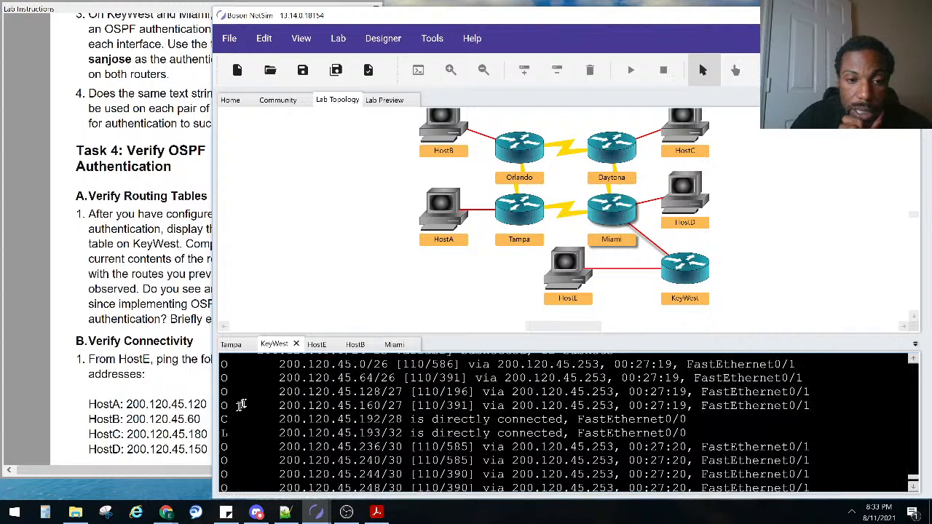
pyautogui.moveTo(237, 416); pyautogui.dragTo(670, 466)
pyautogui.scroll(-2, 215, 368)
pyautogui.scroll(2, 241, 415)
pyautogui.scroll(-1, 806, 477)
pyautogui.scroll(-3, 239, 427)
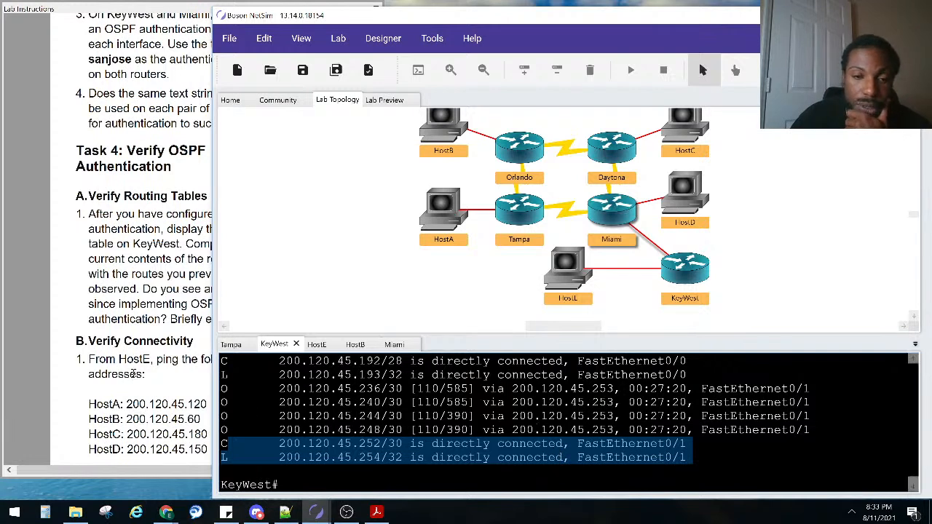
pyautogui.click(607, 206)
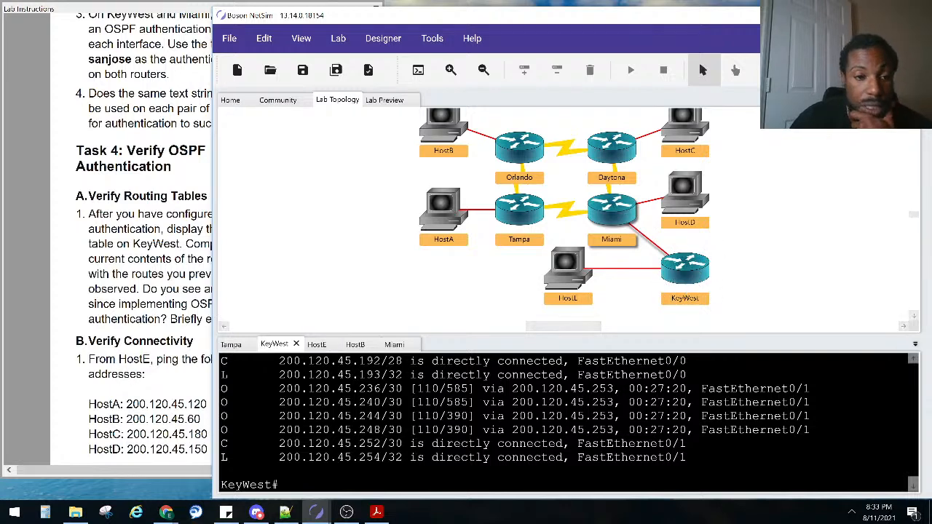
pyautogui.click(132, 397)
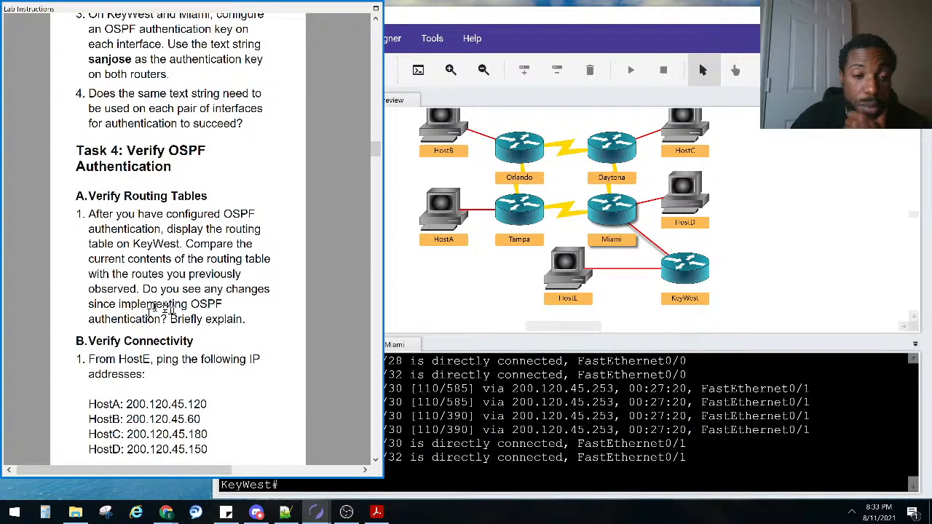
# Check HostE's ping results, then ping 200.120.45.150 from a HostD console
pyautogui.scroll(-3, 125, 256)
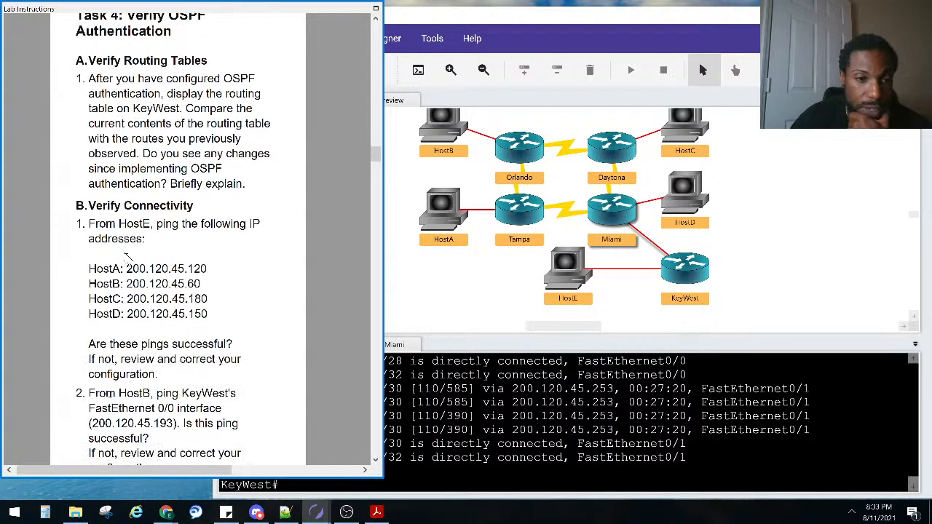
pyautogui.click(554, 278)
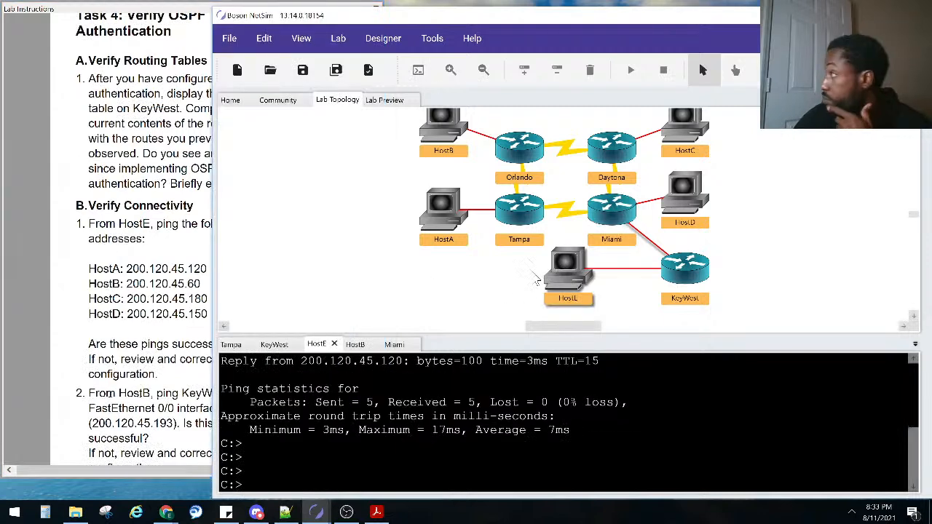
pyautogui.click(133, 295)
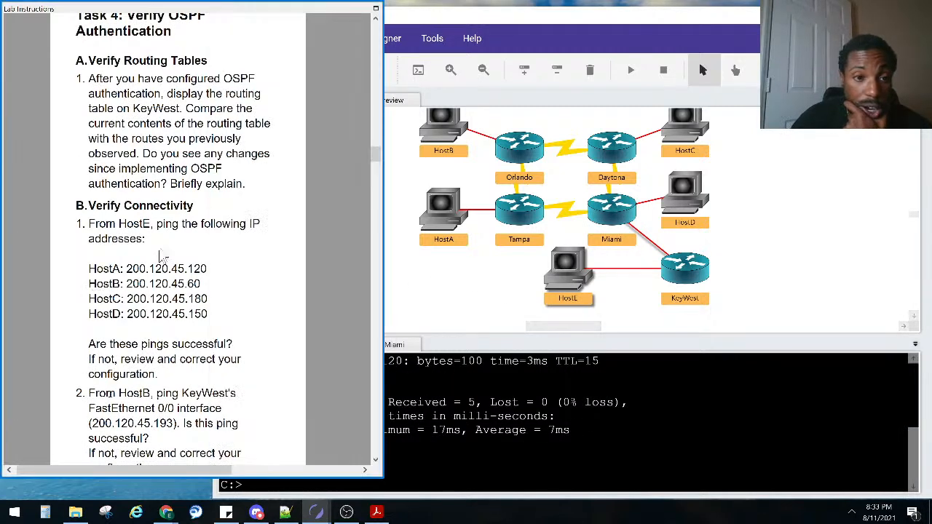
pyautogui.click(564, 271)
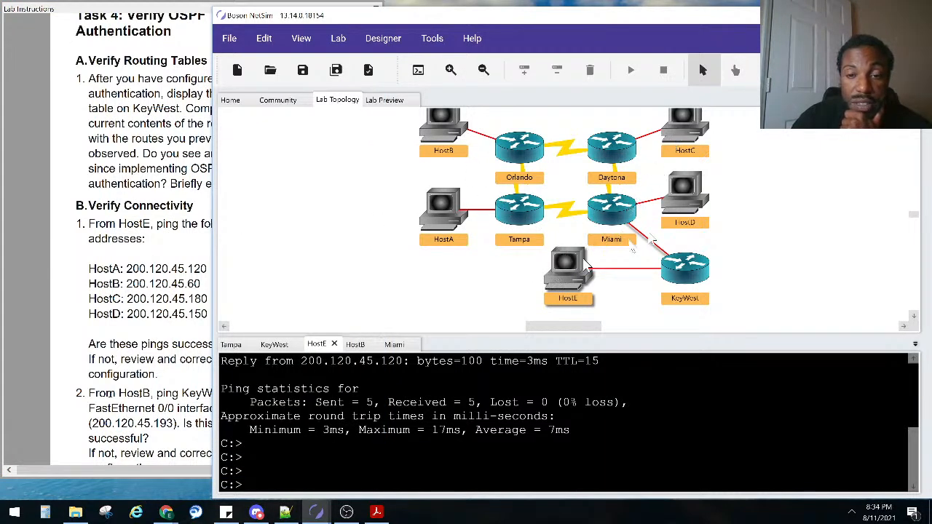
pyautogui.doubleClick(686, 199)
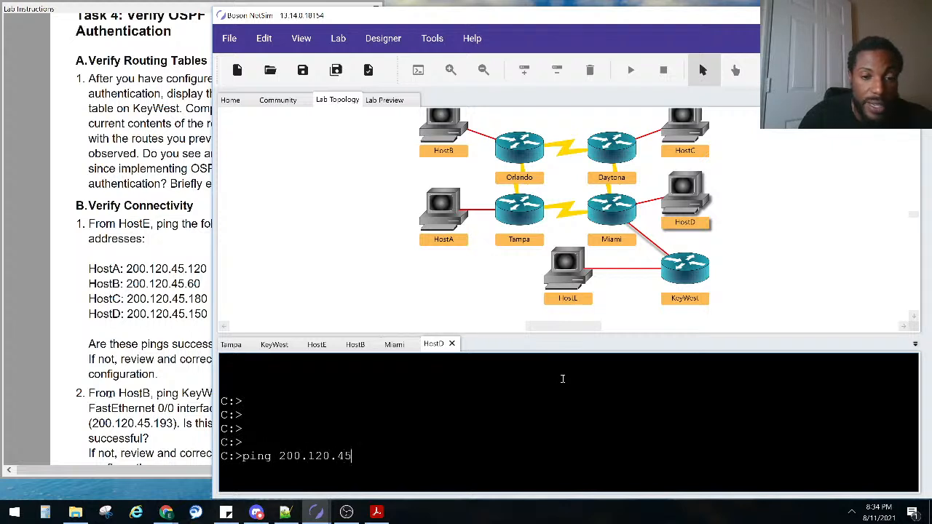
pyautogui.write('ping 200.120.45.150')
pyautogui.press('Return')
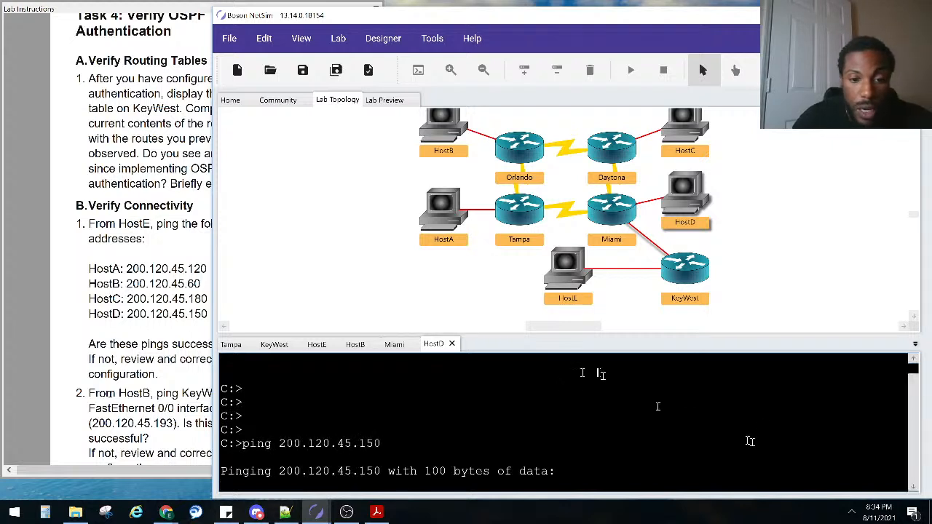
# Compare against the lab instructions and highlight the successful ping replies to 200.120.45.193
pyautogui.click(105, 344)
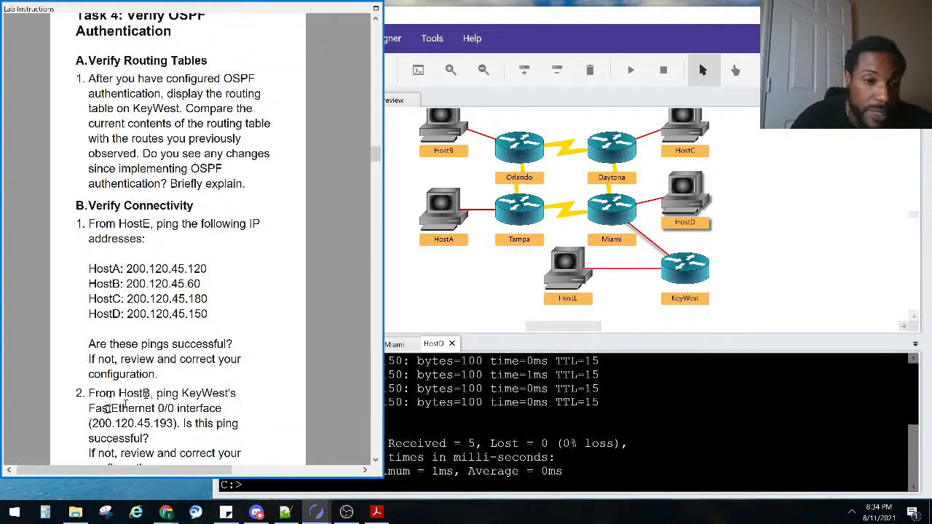
pyautogui.scroll(-2, 124, 404)
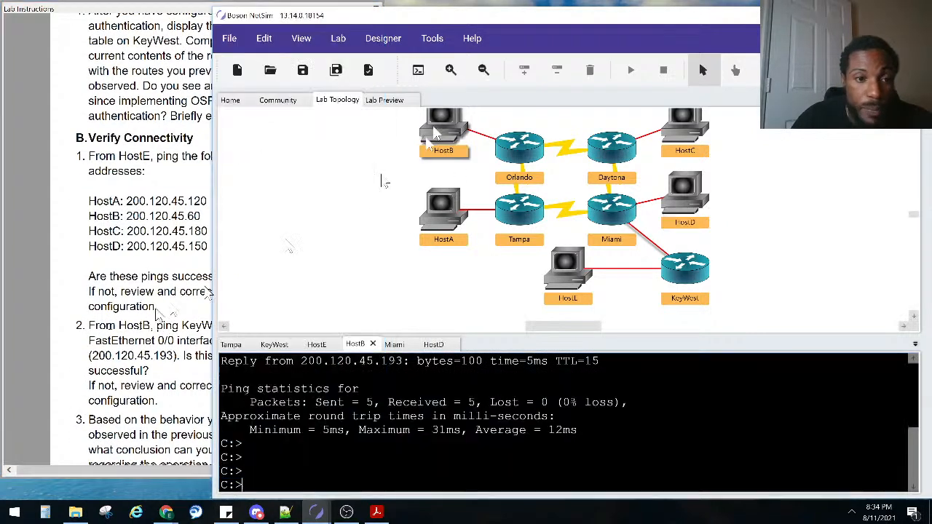
pyautogui.click(138, 329)
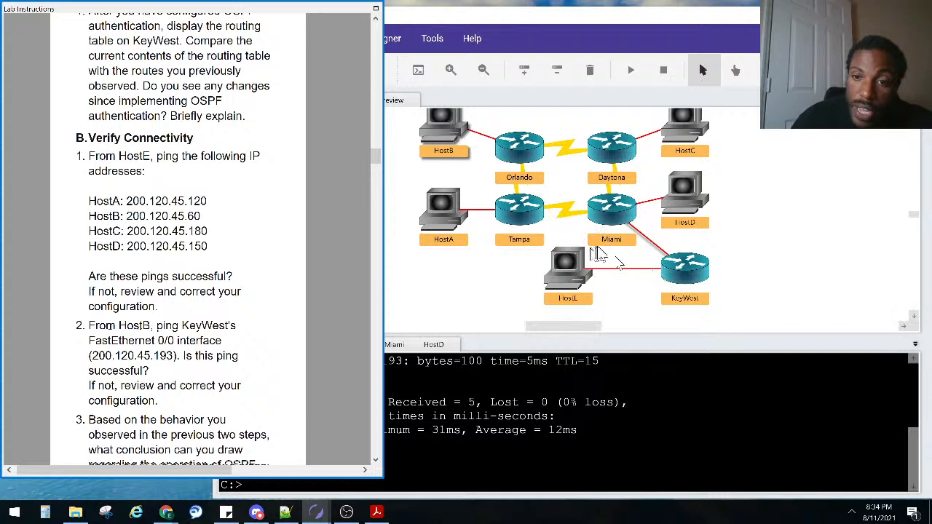
pyautogui.moveTo(602, 250); pyautogui.dragTo(654, 274)
pyautogui.moveTo(654, 242); pyautogui.dragTo(679, 246)
pyautogui.moveTo(623, 264); pyautogui.dragTo(659, 291)
pyautogui.click(106, 335)
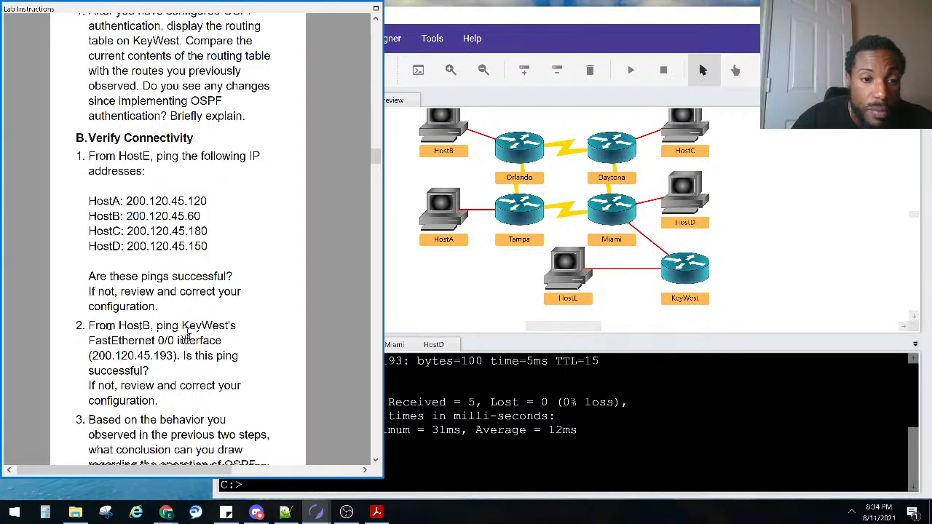
# Scroll back through HostB's console output alongside the lab instructions
pyautogui.click(528, 397)
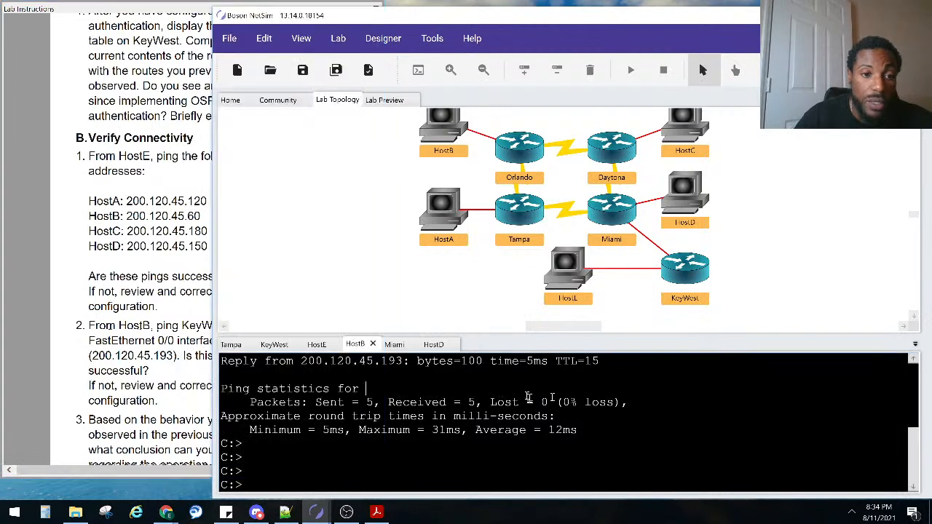
pyautogui.press('Return')
pyautogui.press('Return')
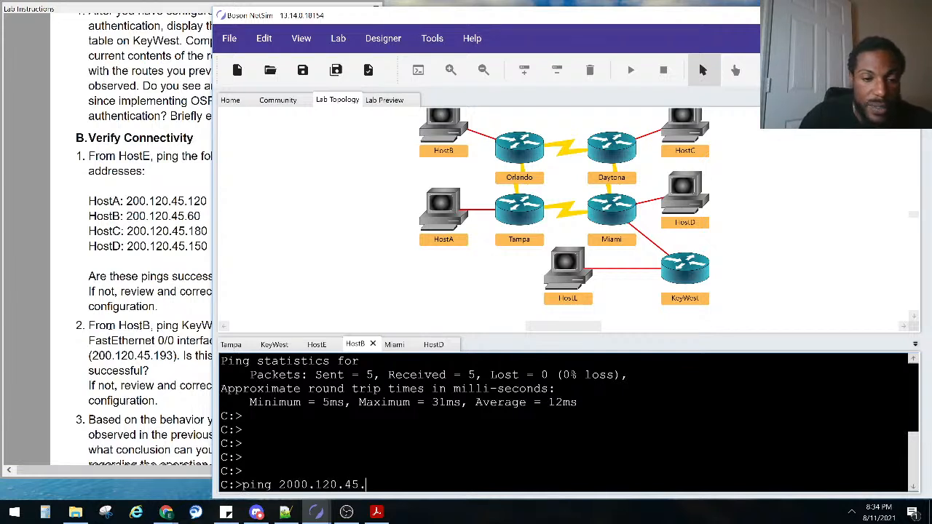
pyautogui.scroll(2, 525, 408)
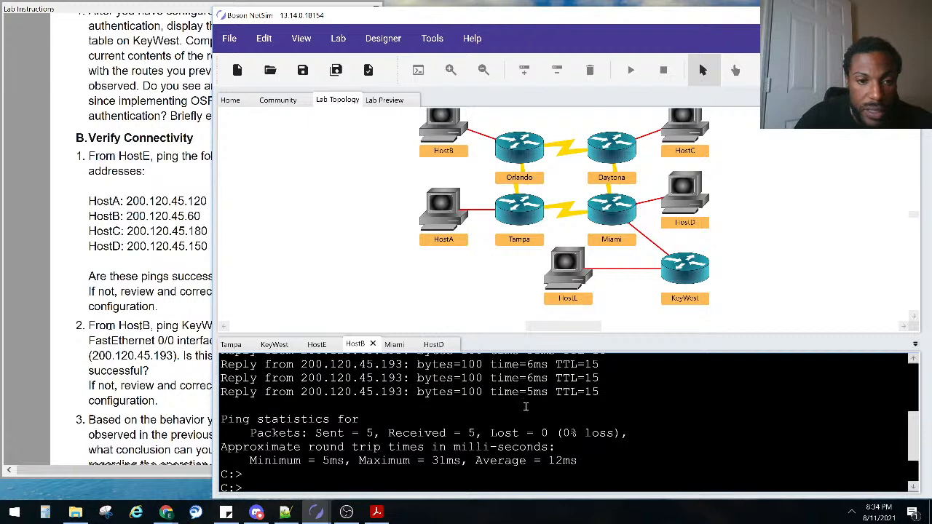
pyautogui.scroll(1, 525, 406)
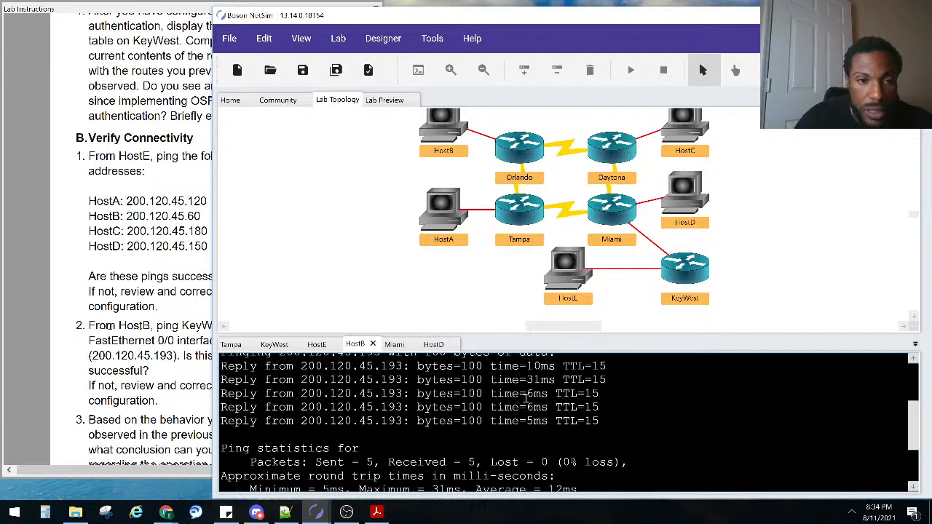
pyautogui.click(182, 405)
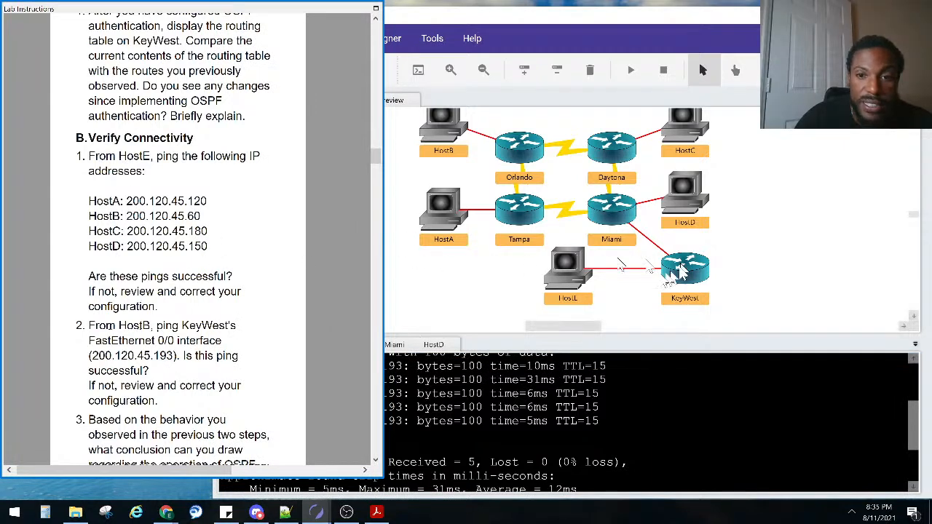
# Ping HostD at 200.120.45.150 from HostE and highlight HostB's last ping reply
pyautogui.doubleClick(559, 277)
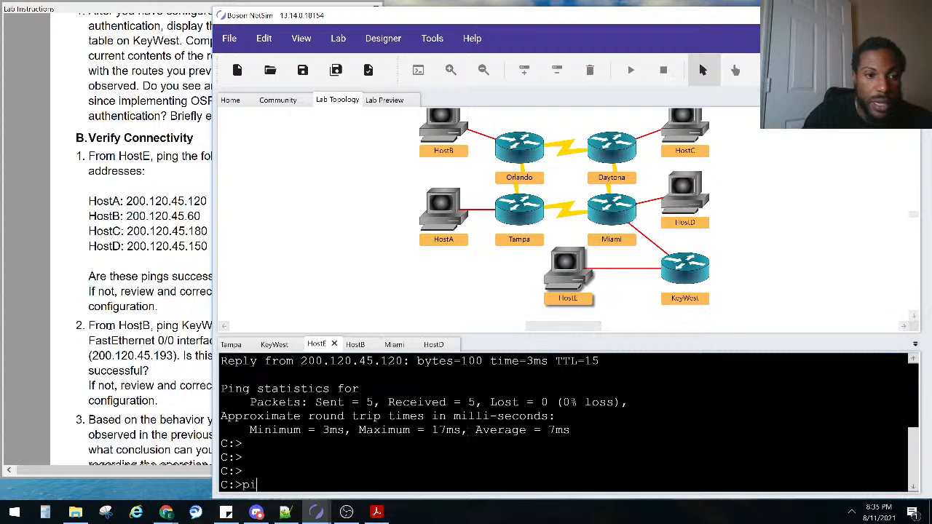
pyautogui.write('200.120.45.150')
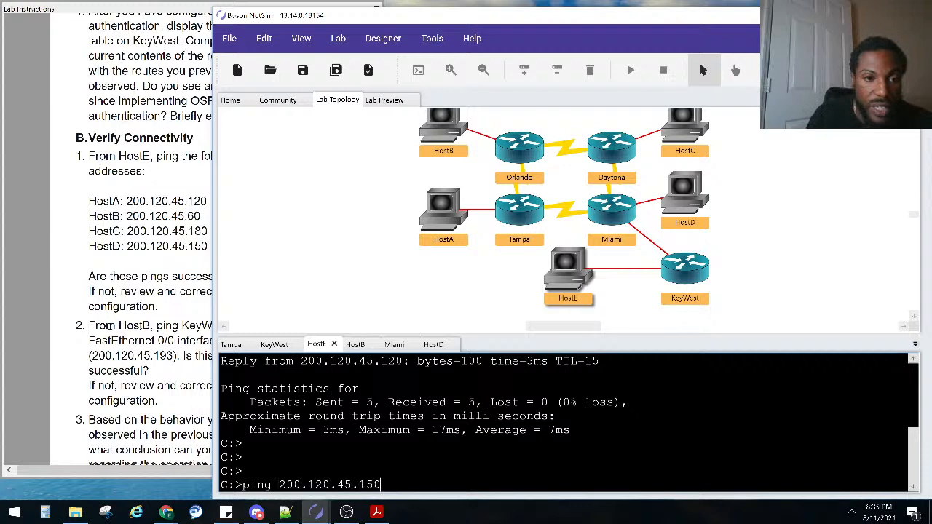
pyautogui.press('Return')
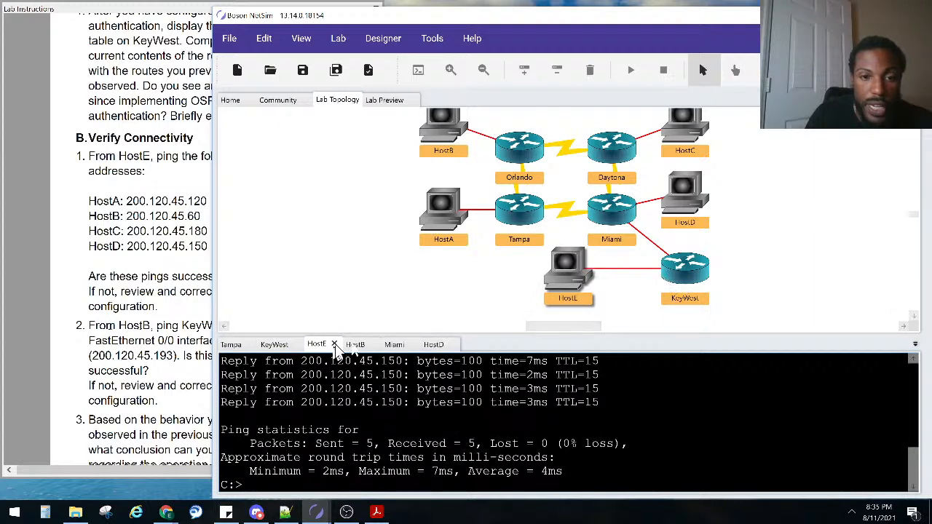
pyautogui.click(355, 344)
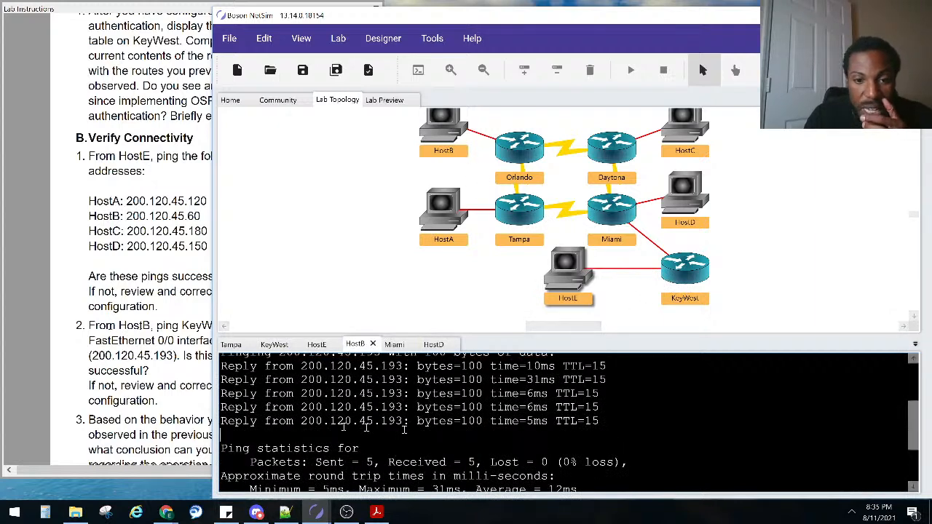
pyautogui.moveTo(404, 430); pyautogui.dragTo(339, 426)
pyautogui.click(134, 399)
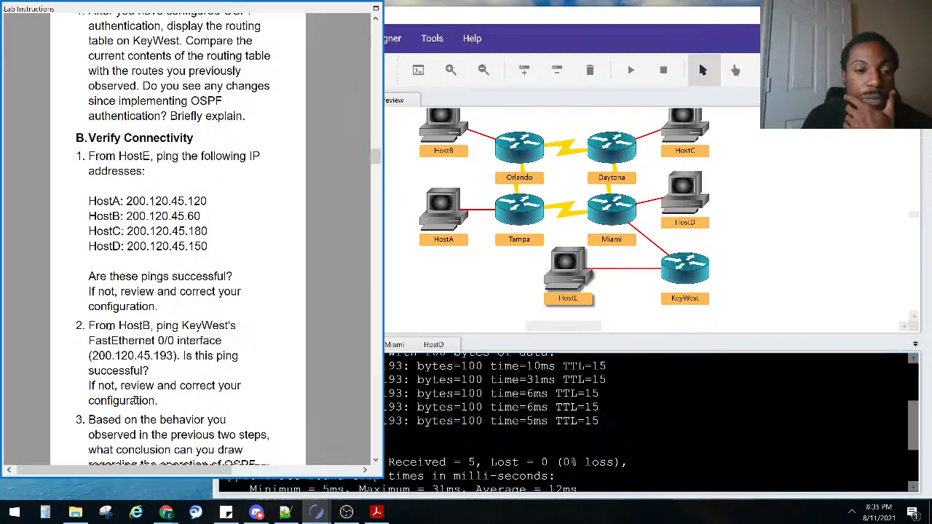
# Scroll the instructions to Task 5 and reopen KeyWest's console showing its routing table
pyautogui.scroll(-3, 135, 399)
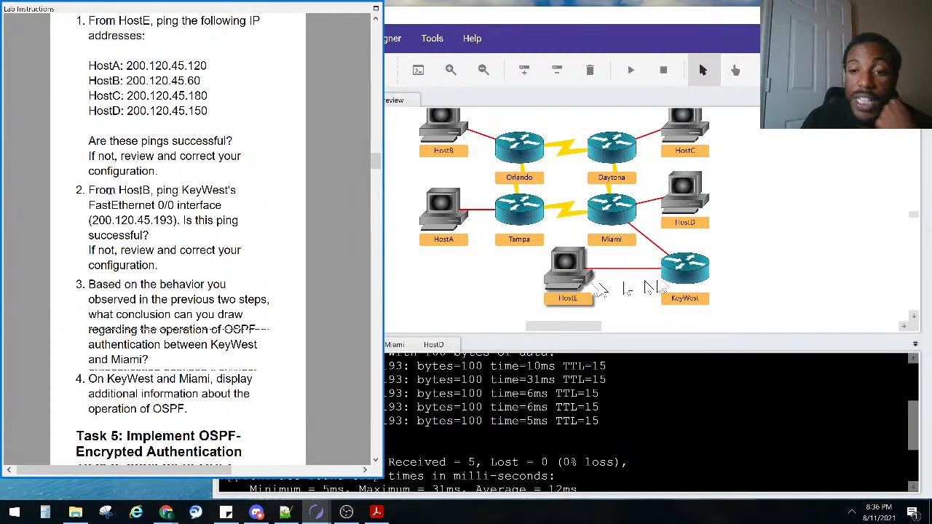
pyautogui.doubleClick(688, 277)
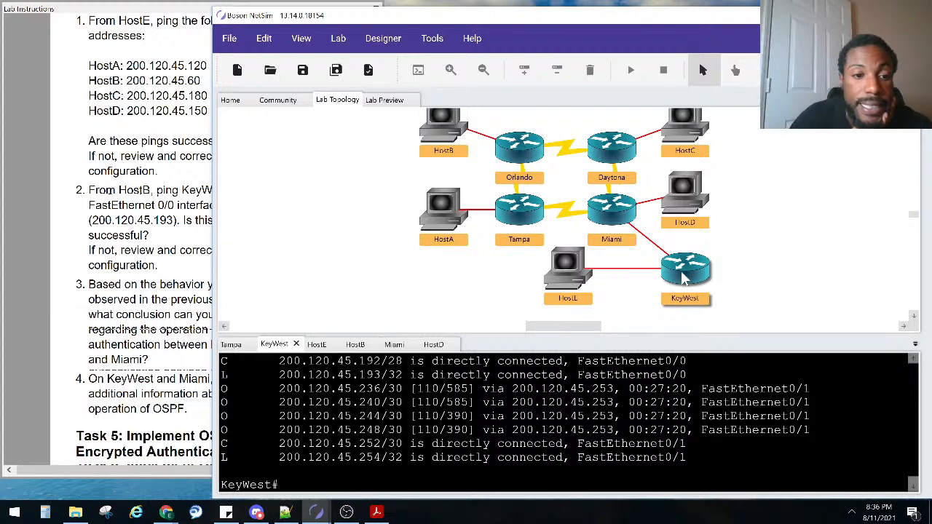
pyautogui.click(110, 357)
pyautogui.scroll(-3, 117, 368)
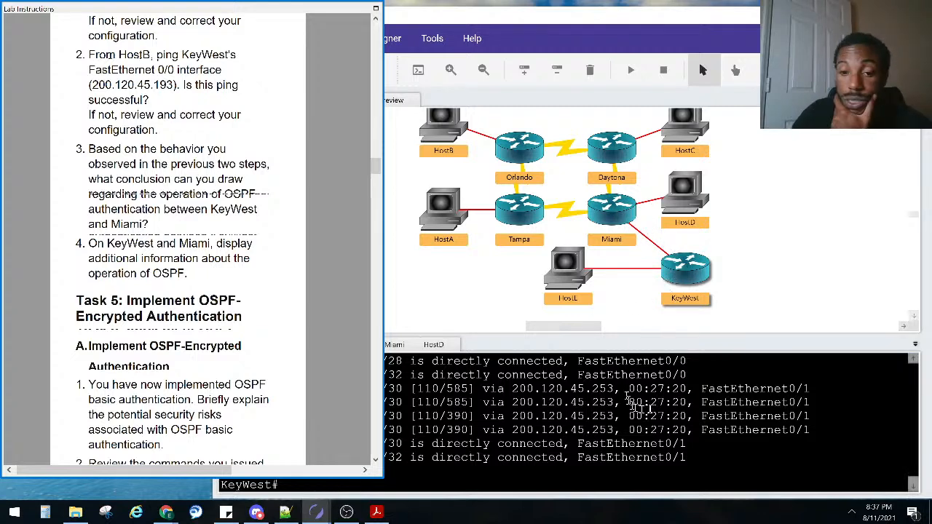
pyautogui.click(606, 422)
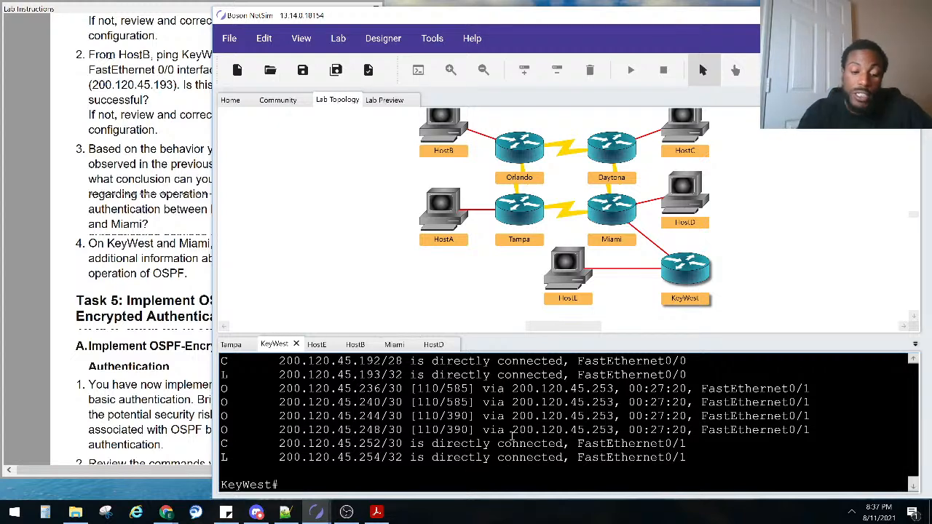
# Run show ip protocols on KeyWest, re-running it after removing a stray backtick
pyautogui.write('sho ip')
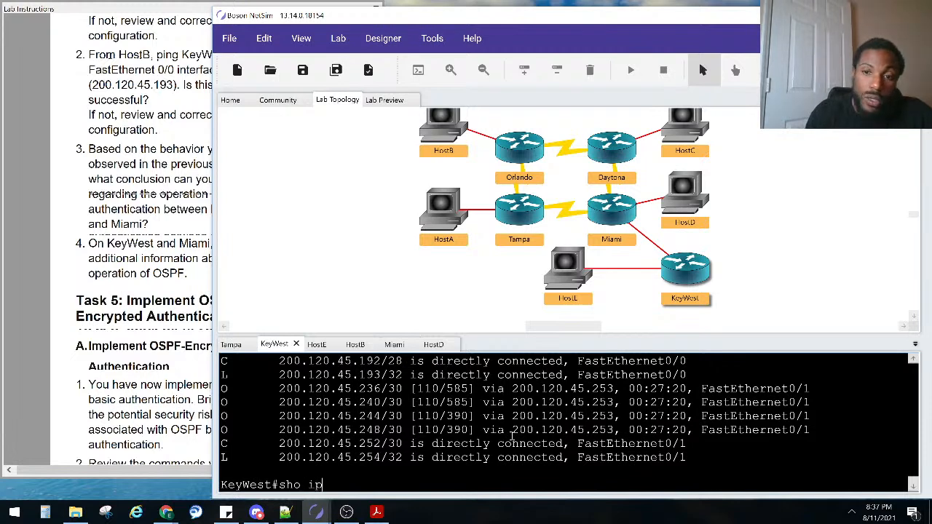
pyautogui.write(' pro')
pyautogui.press('Tab')
pyautogui.write('`')
pyautogui.press('Return')
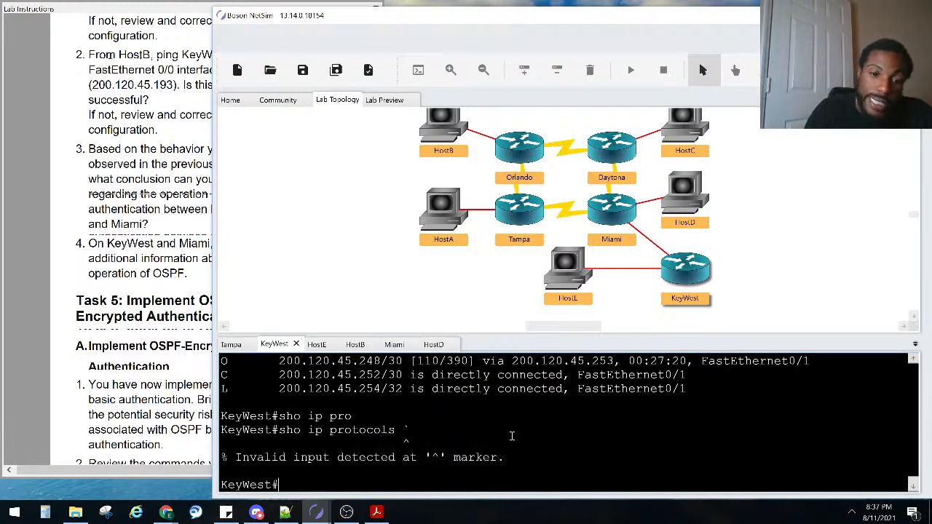
pyautogui.press('Up')
pyautogui.press('BackSpace')
pyautogui.press('Return')
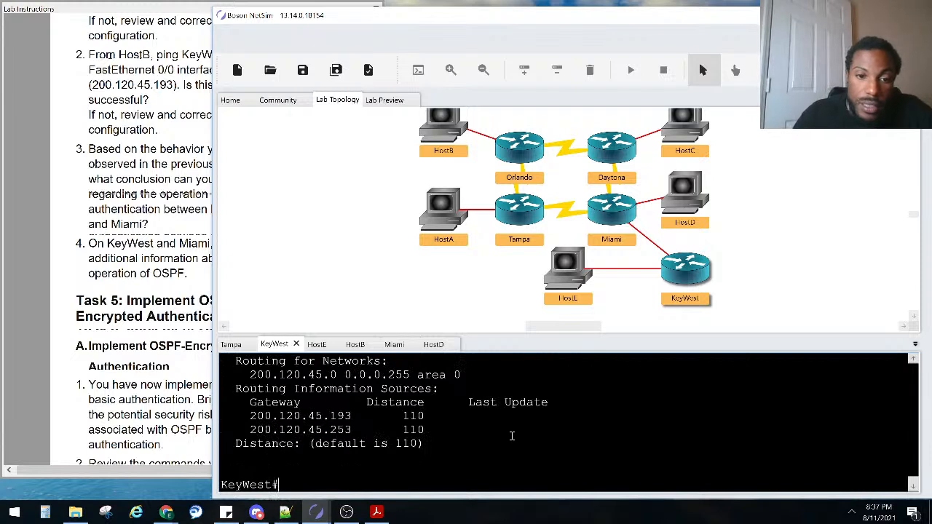
# Highlight the OSPF 1 process, network 200.120.45.0 0.0.0.255 area 0, and routing sources
pyautogui.scroll(4, 512, 436)
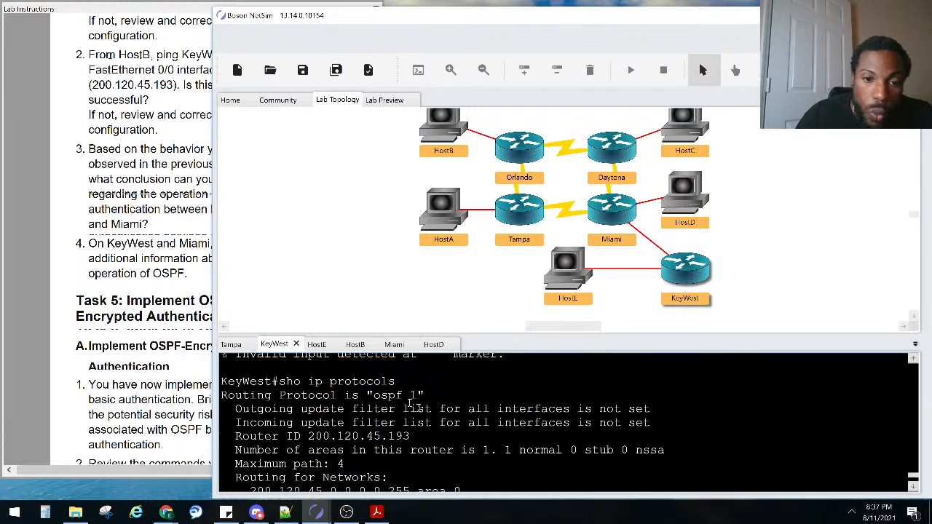
pyautogui.moveTo(426, 395); pyautogui.dragTo(277, 408)
pyautogui.scroll(-1, 359, 397)
pyautogui.scroll(-2, 276, 407)
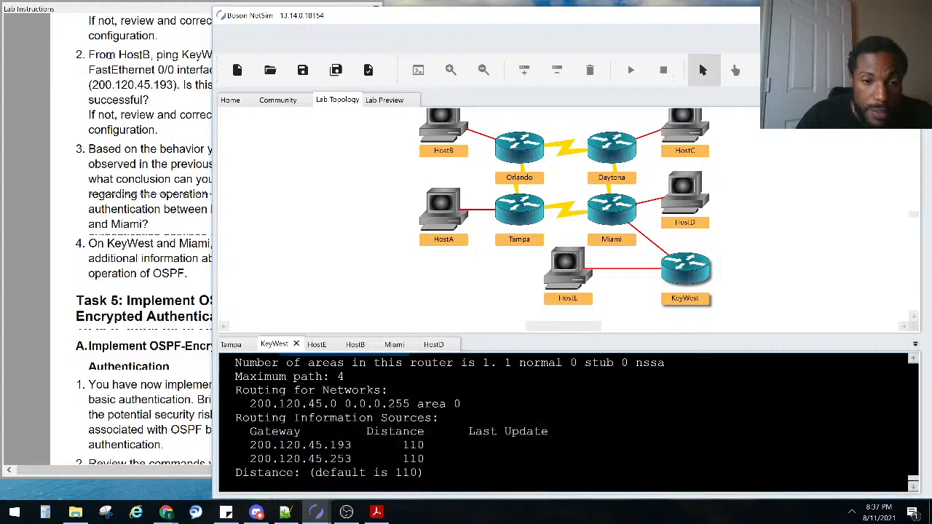
pyautogui.moveTo(251, 442); pyautogui.dragTo(312, 449)
pyautogui.click(406, 416)
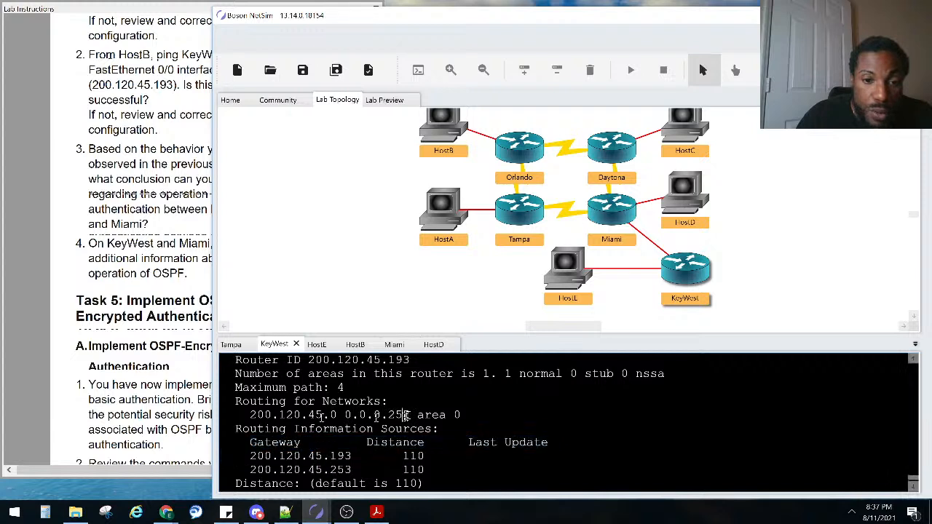
pyautogui.moveTo(406, 415); pyautogui.dragTo(245, 415)
pyautogui.scroll(2, 255, 412)
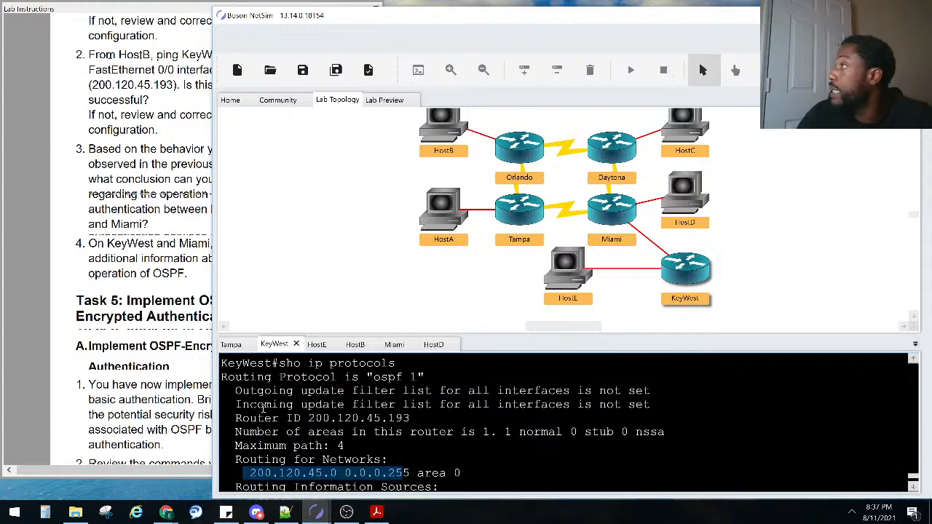
pyautogui.scroll(-3, 264, 410)
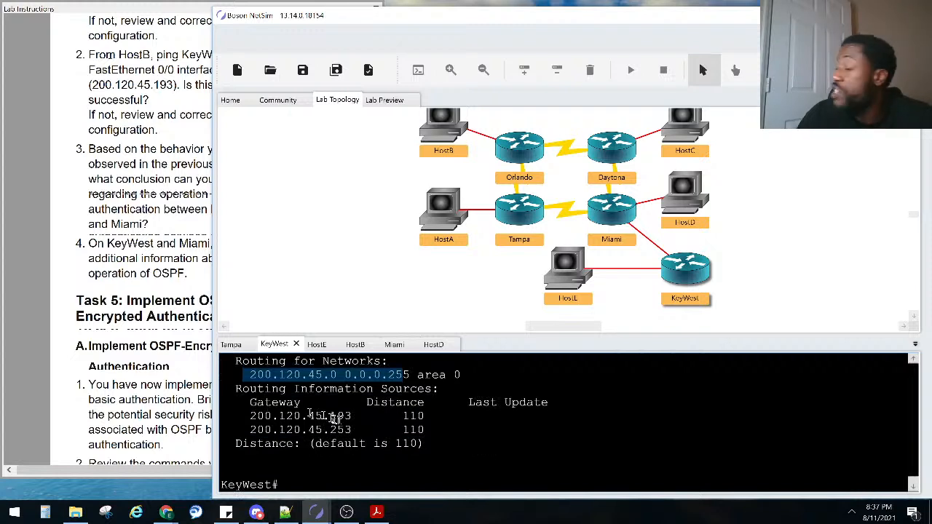
pyautogui.click(345, 420)
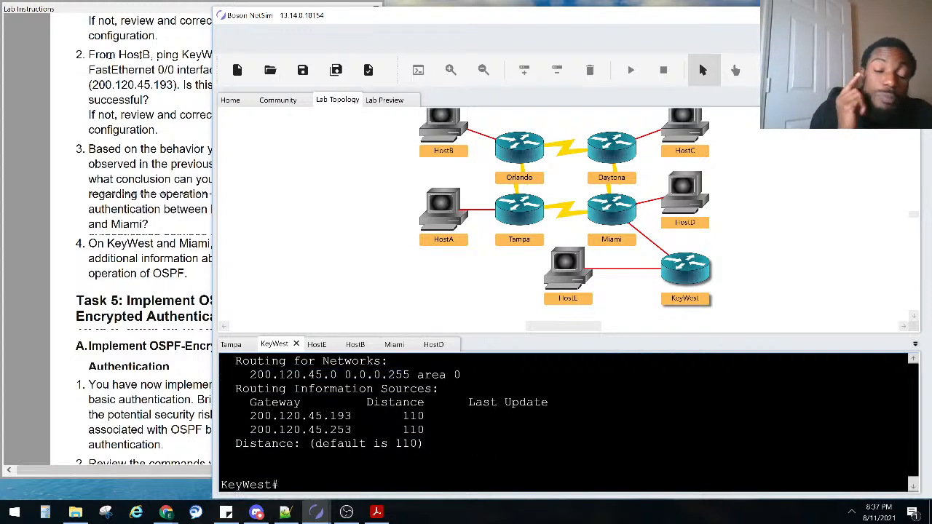
# Type 'show ip ospf interface' using Tab completion
pyautogui.write('sho ip os')
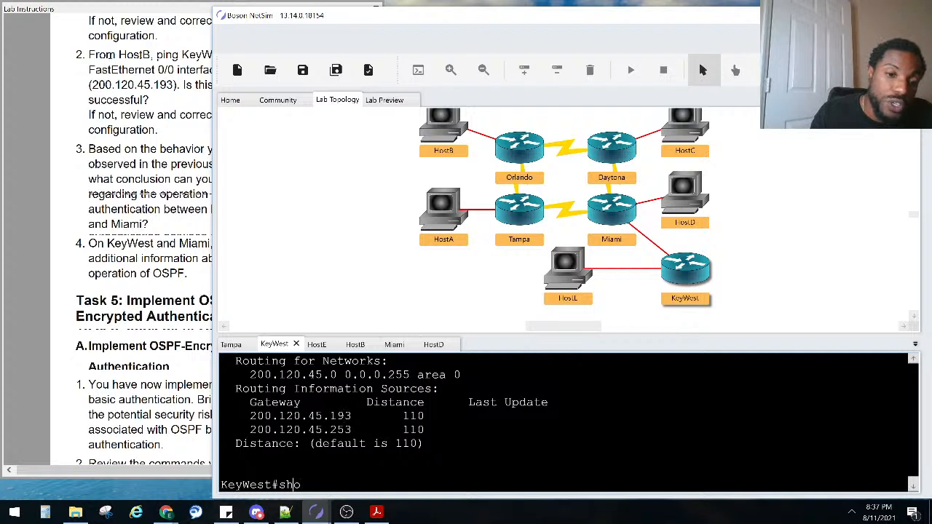
pyautogui.press('Tab')
pyautogui.write('int')
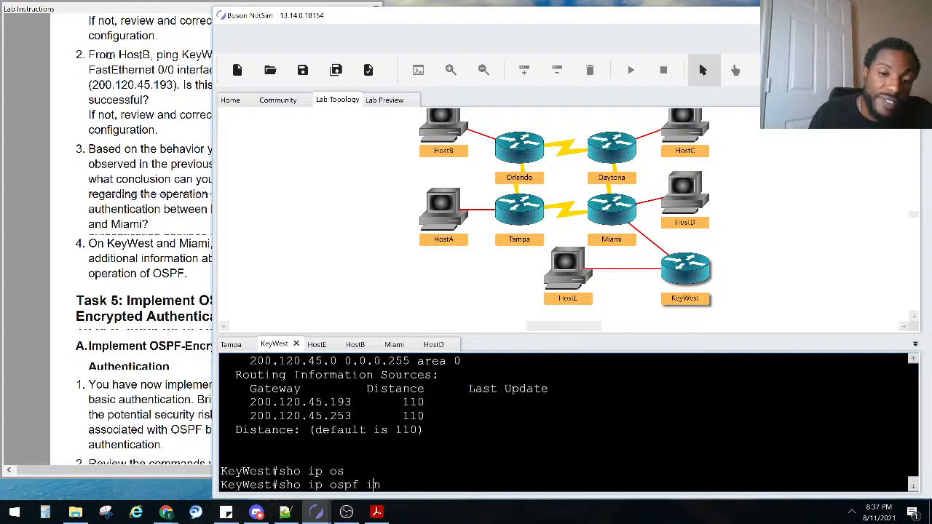
pyautogui.press('Tab')
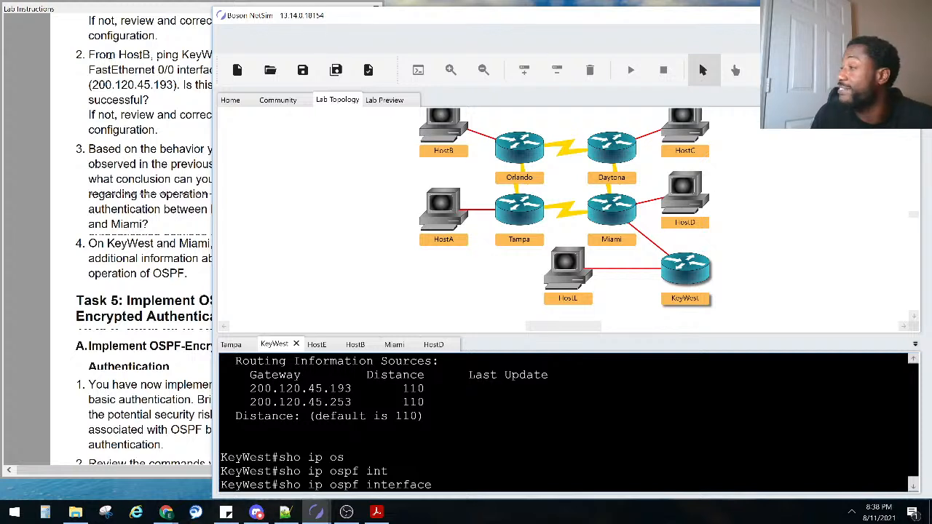
# Display and review KeyWest's running configuration instead
pyautogui.press('BackSpace')
pyautogui.press('BackSpace')
pyautogui.press('BackSpace')
pyautogui.press('BackSpace')
pyautogui.press('BackSpace')
pyautogui.press('BackSpace')
pyautogui.press('BackSpace')
pyautogui.press('BackSpace')
pyautogui.press('BackSpace')
pyautogui.press('BackSpace')
pyautogui.press('BackSpace')
pyautogui.press('BackSpace')
pyautogui.press('BackSpace')
pyautogui.press('BackSpace')
pyautogui.press('BackSpace')
pyautogui.press('BackSpace')
pyautogui.press('BackSpace')
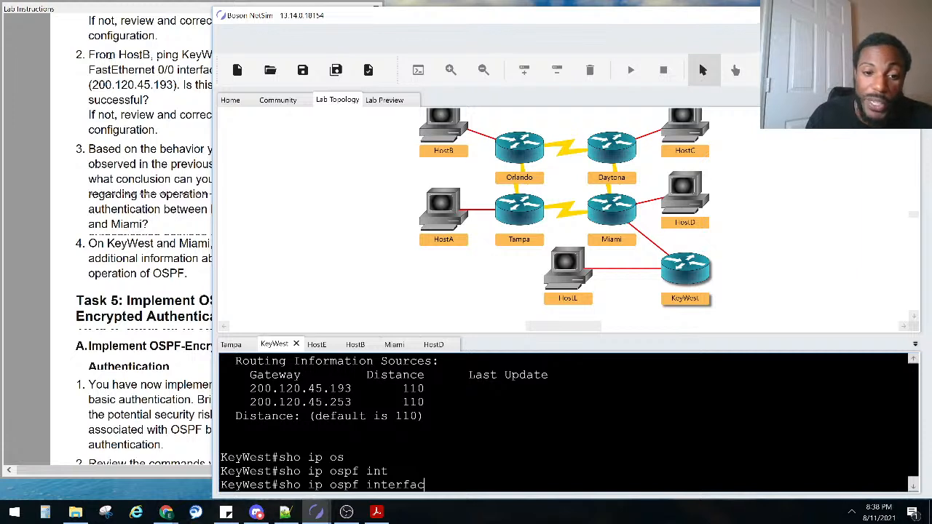
pyautogui.write('run')
pyautogui.press('Tab')
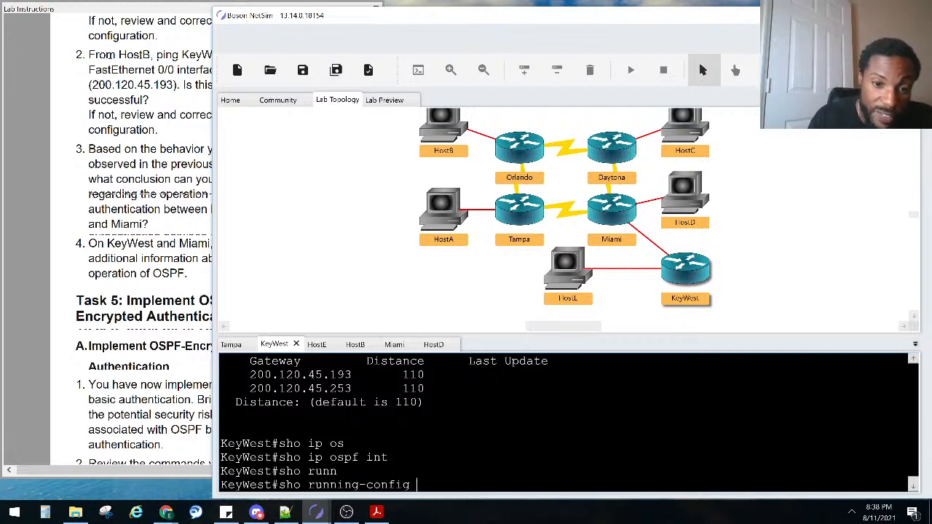
pyautogui.press('Return')
pyautogui.press('space')
pyautogui.press('space')
pyautogui.press('space')
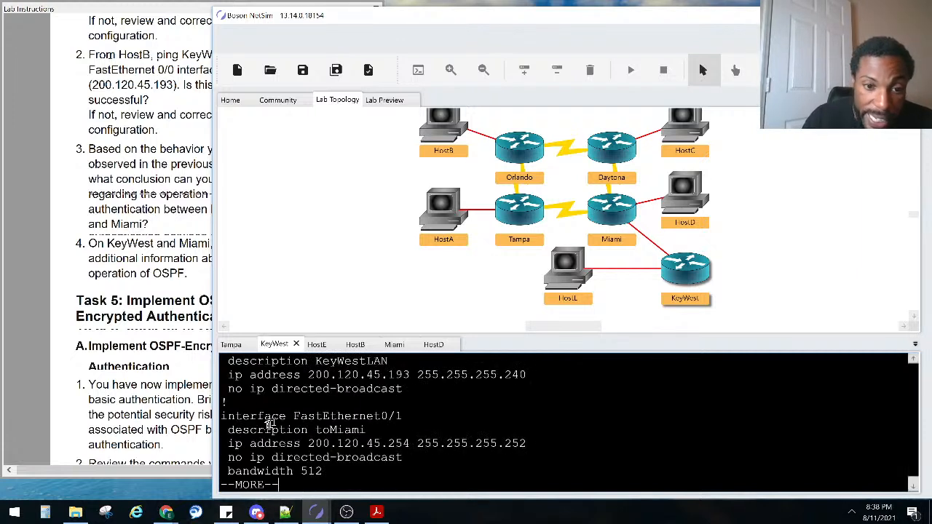
pyautogui.scroll(7, 289, 418)
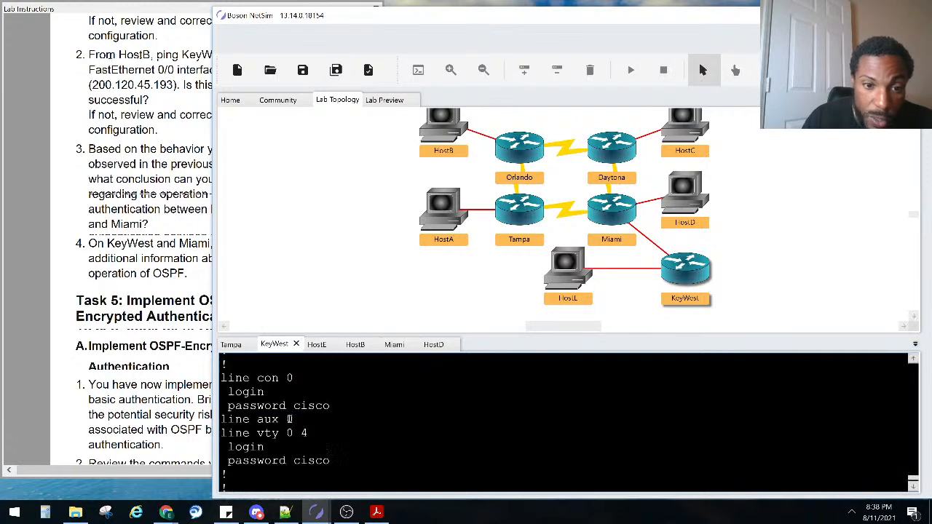
pyautogui.scroll(-2, 289, 418)
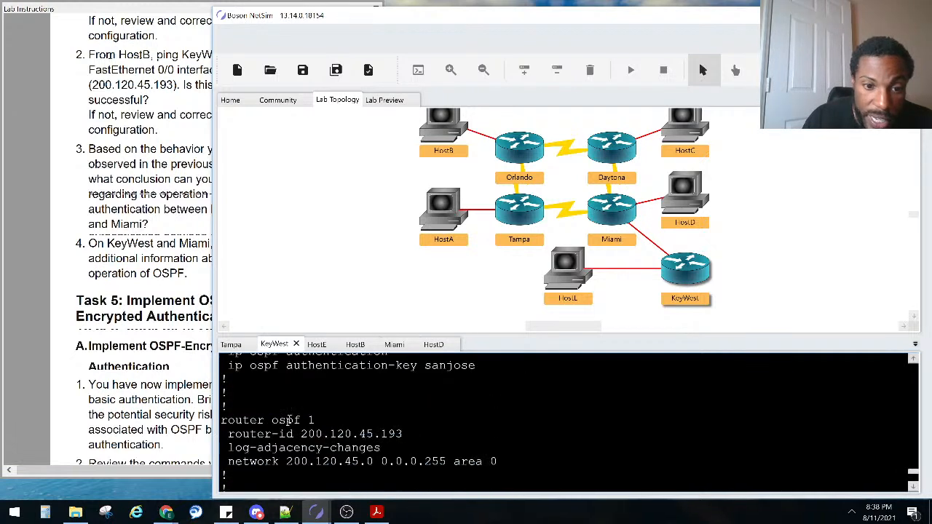
pyautogui.scroll(1, 342, 452)
pyautogui.scroll(1, 356, 449)
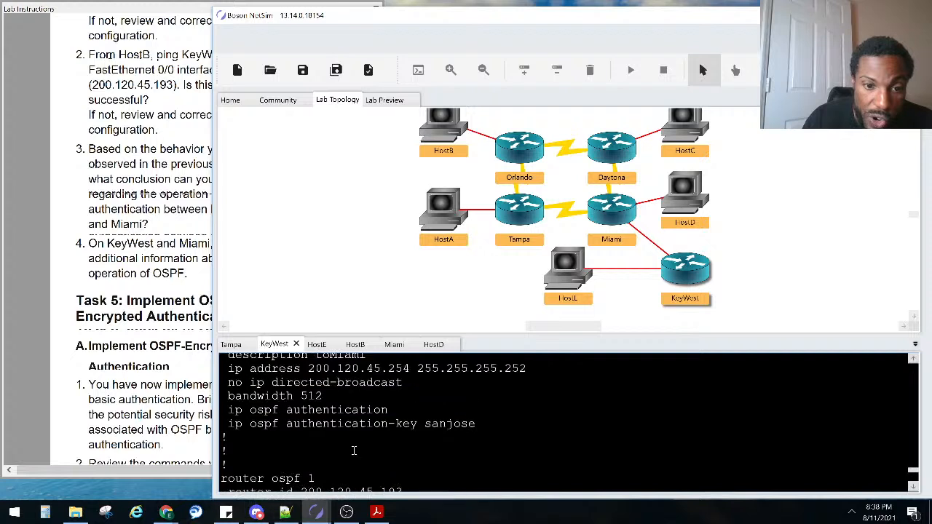
pyautogui.moveTo(483, 424); pyautogui.dragTo(226, 369)
pyautogui.scroll(1, 236, 384)
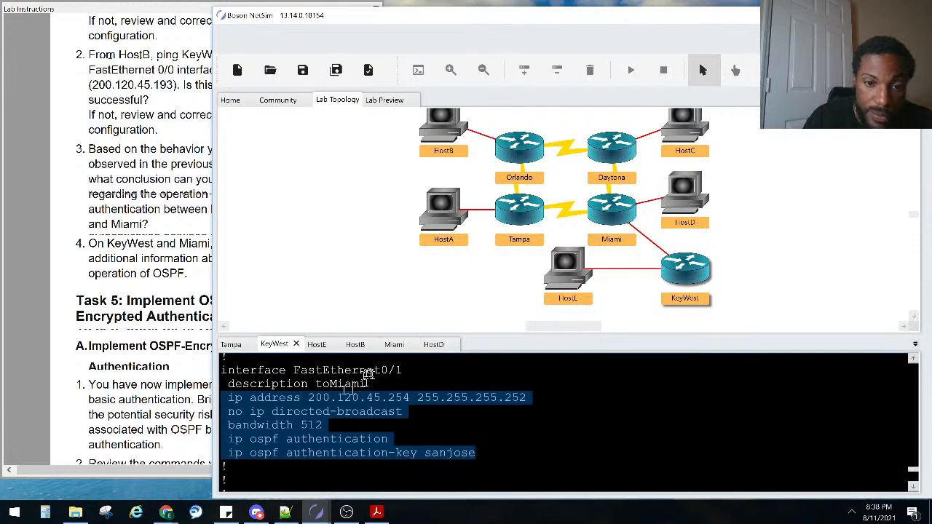
pyautogui.scroll(-5, 405, 414)
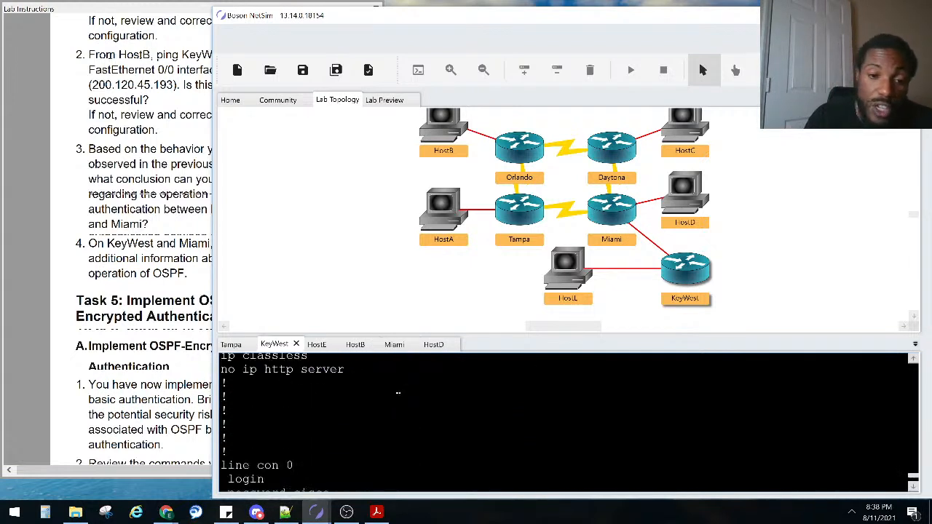
# Run show ip ospf interface fastEthernet 0/1 and mark the simple password authentication line
pyautogui.write('h')
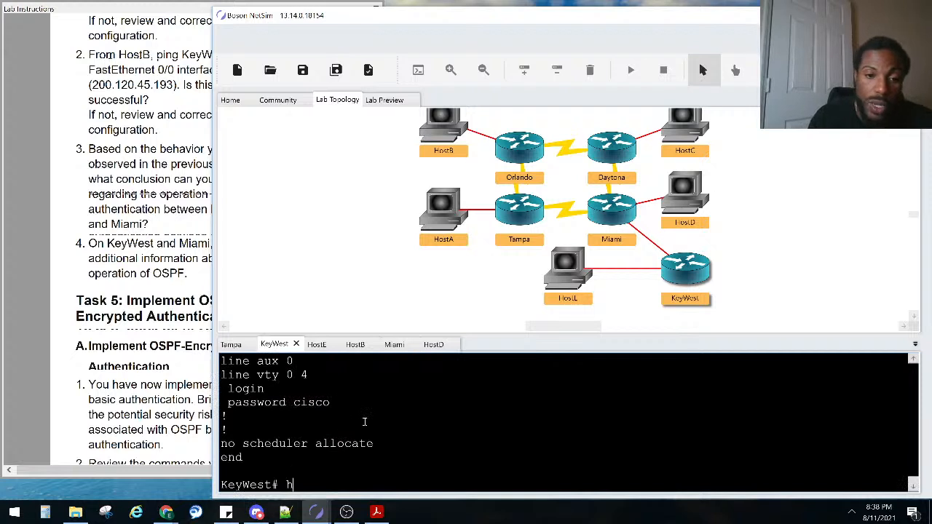
pyautogui.write('sho ip os')
pyautogui.press('Tab')
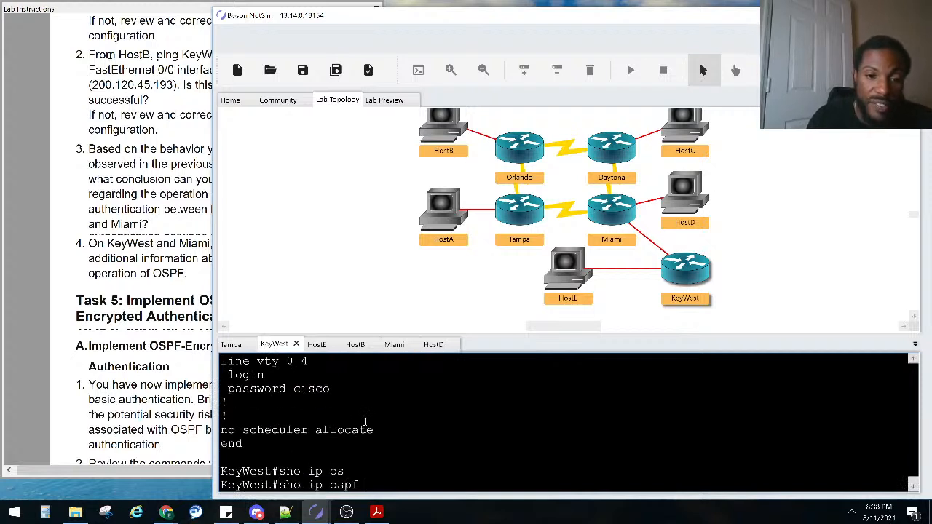
pyautogui.write('in')
pyautogui.press('Tab')
pyautogui.write('fa')
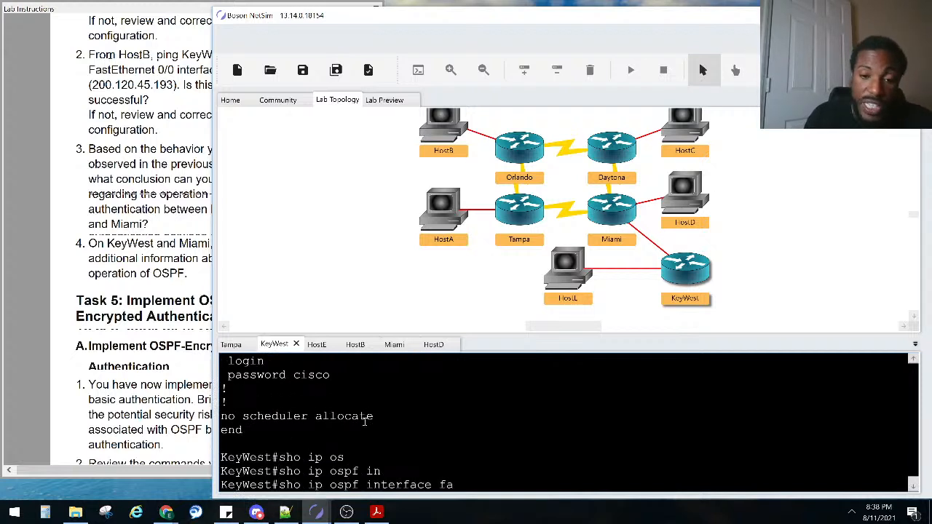
pyautogui.press('Tab')
pyautogui.write('0/1')
pyautogui.press('Return')
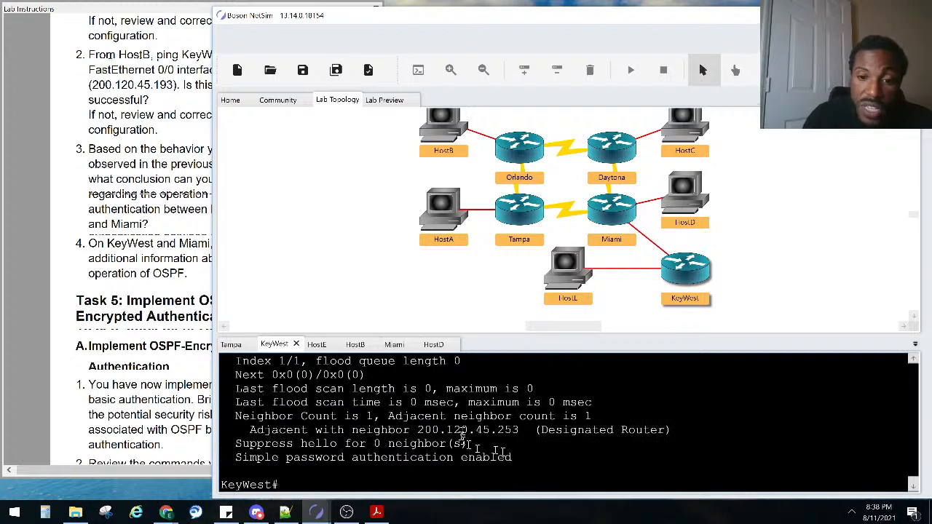
pyautogui.moveTo(519, 459); pyautogui.dragTo(218, 457)
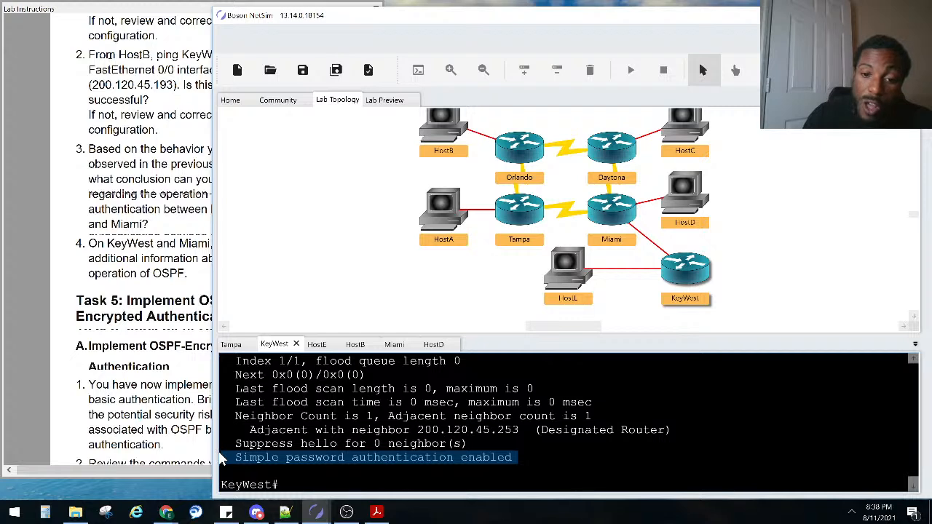
pyautogui.scroll(5, 539, 442)
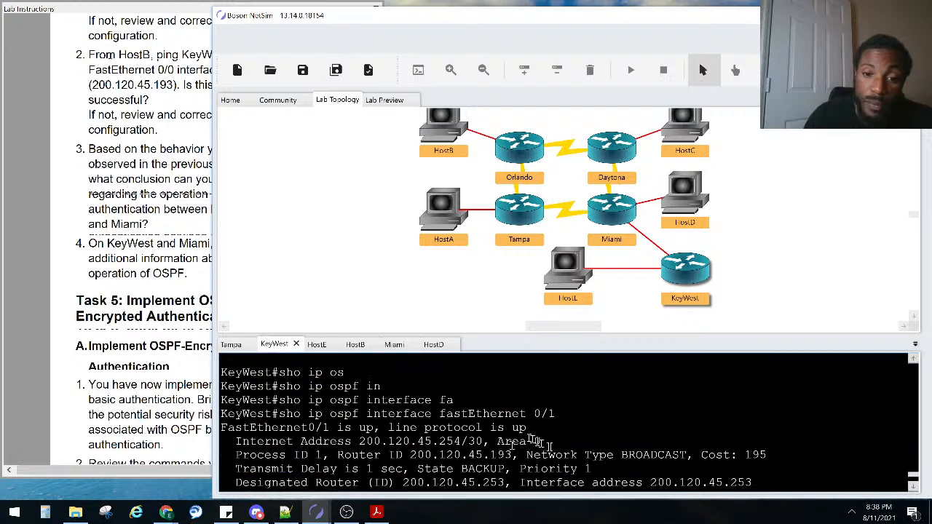
pyautogui.scroll(-5, 535, 440)
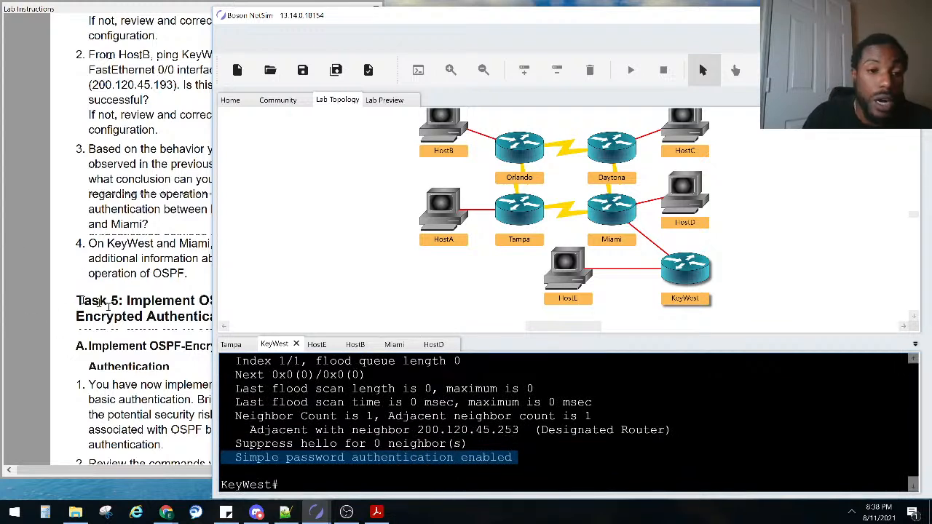
# Scroll the lab instructions to Task 6 and back to Task 5, then check the browser
pyautogui.click(132, 360)
pyautogui.scroll(-10, 130, 334)
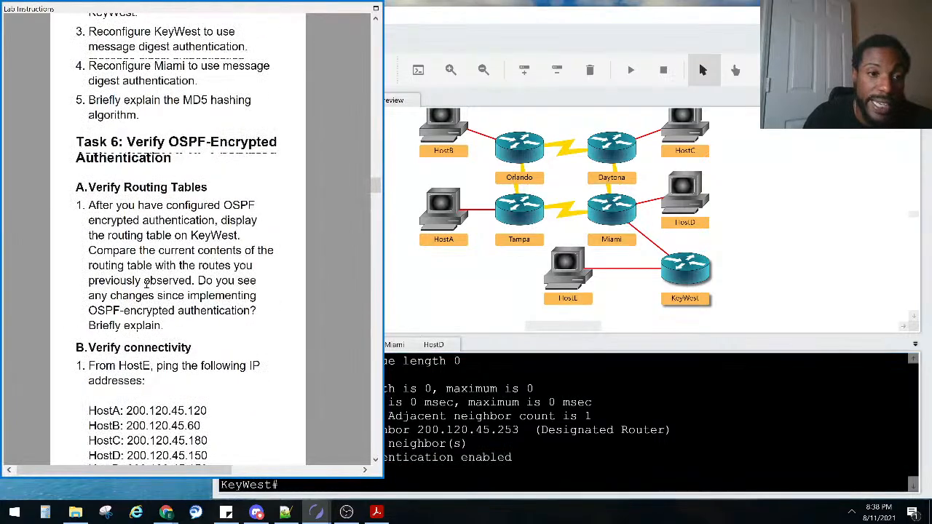
pyautogui.scroll(4, 146, 284)
pyautogui.scroll(-3, 146, 284)
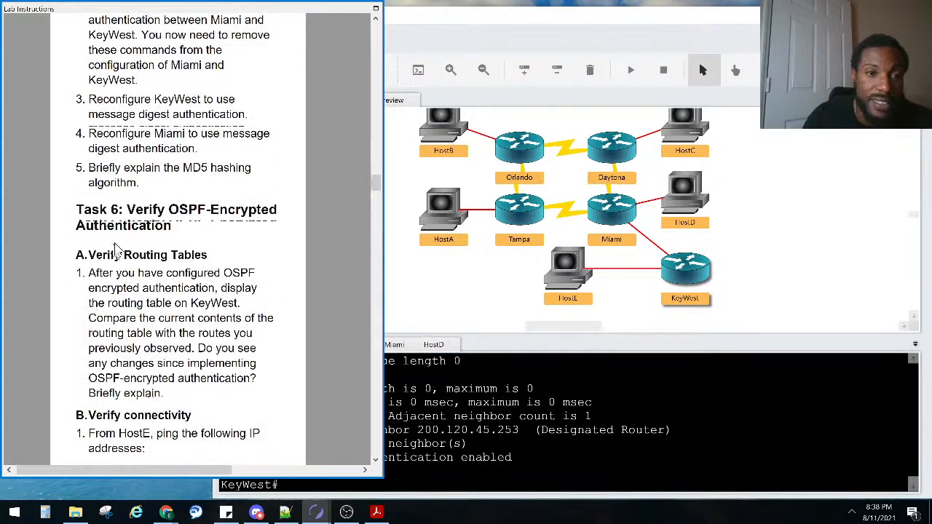
pyautogui.scroll(3, 184, 213)
pyautogui.scroll(2, 184, 216)
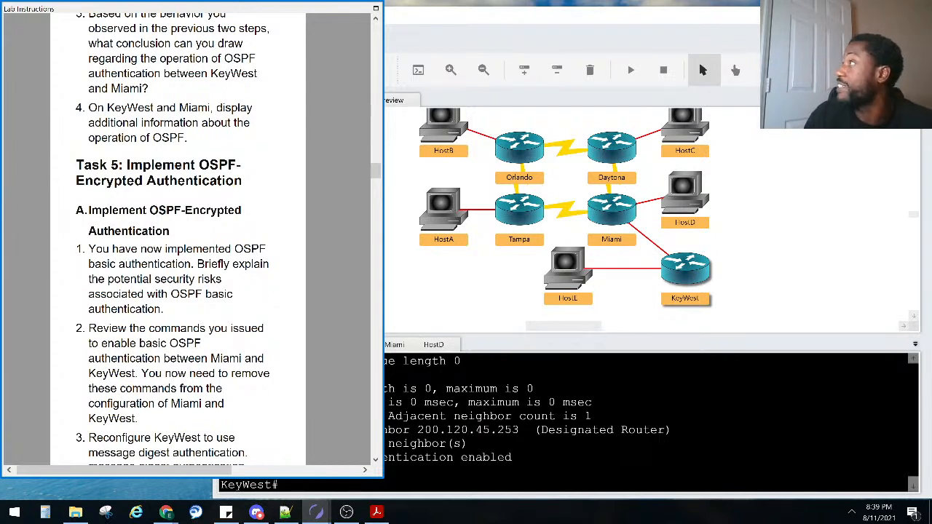
pyautogui.click(166, 512)
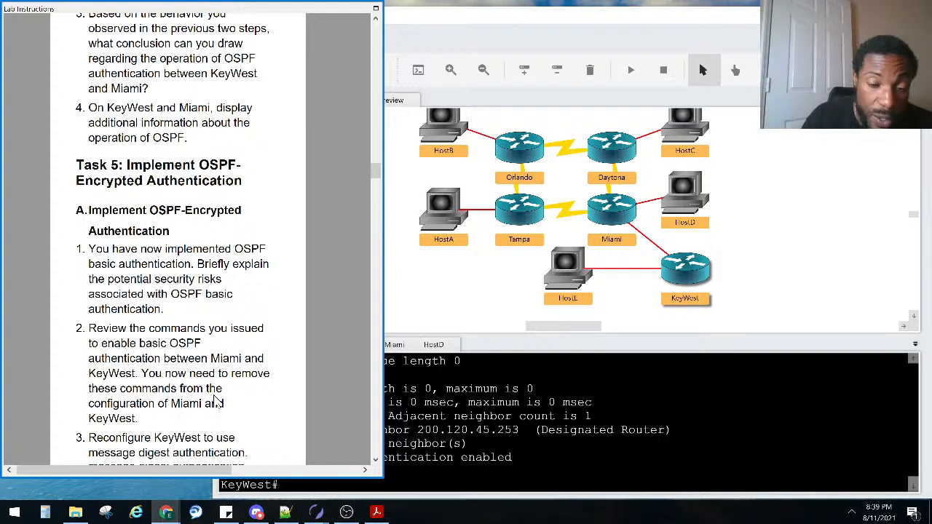
pyautogui.click(487, 421)
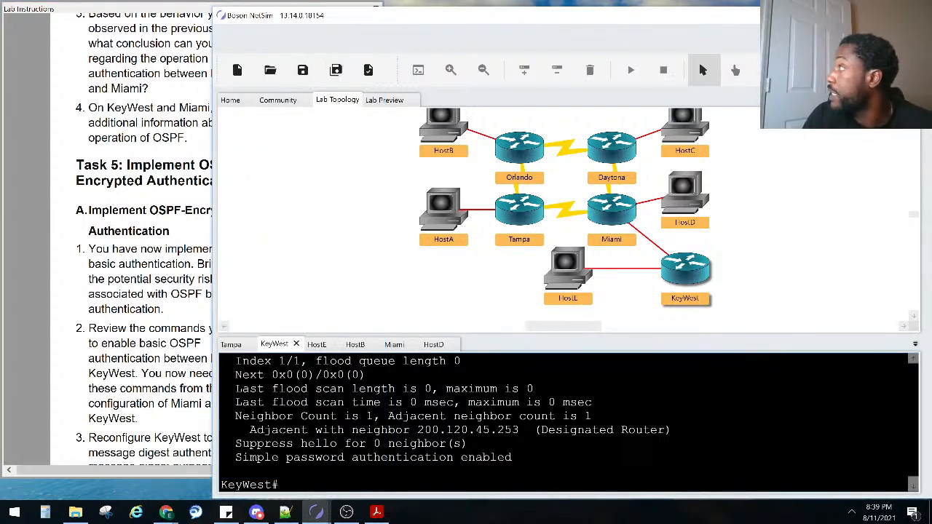
# Review the lab instructions and mark the two OSPF authentication lines to remove
pyautogui.hotkey('alt', 'Tab')
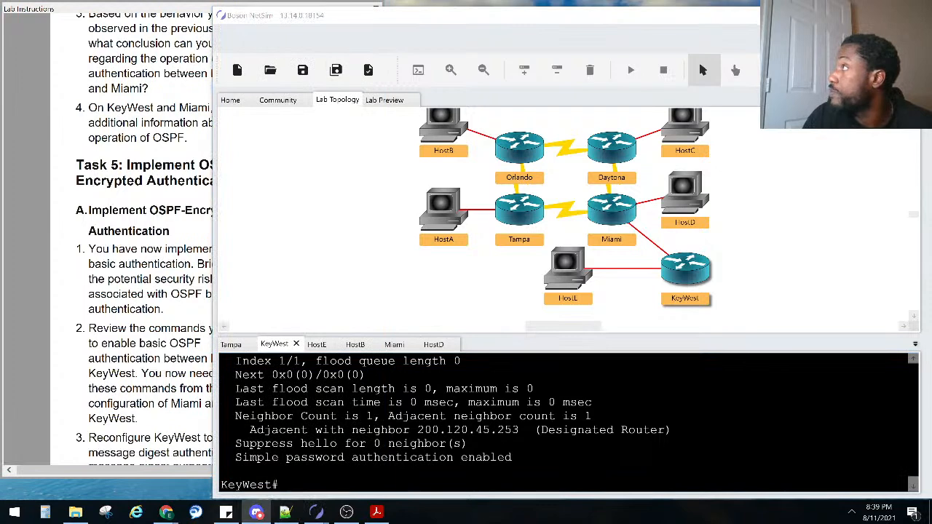
pyautogui.hotkey('alt', 'Tab')
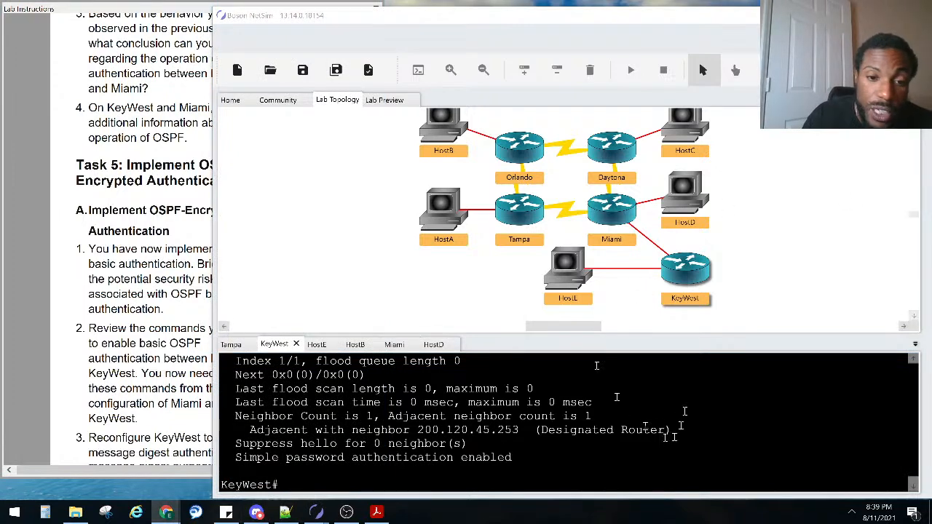
pyautogui.scroll(2, 353, 441)
pyautogui.scroll(10, 352, 442)
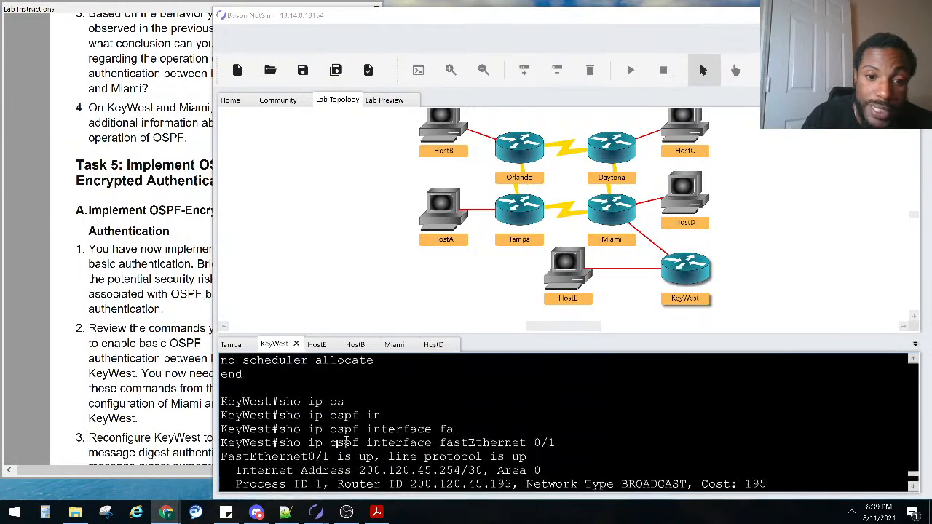
pyautogui.scroll(8, 336, 442)
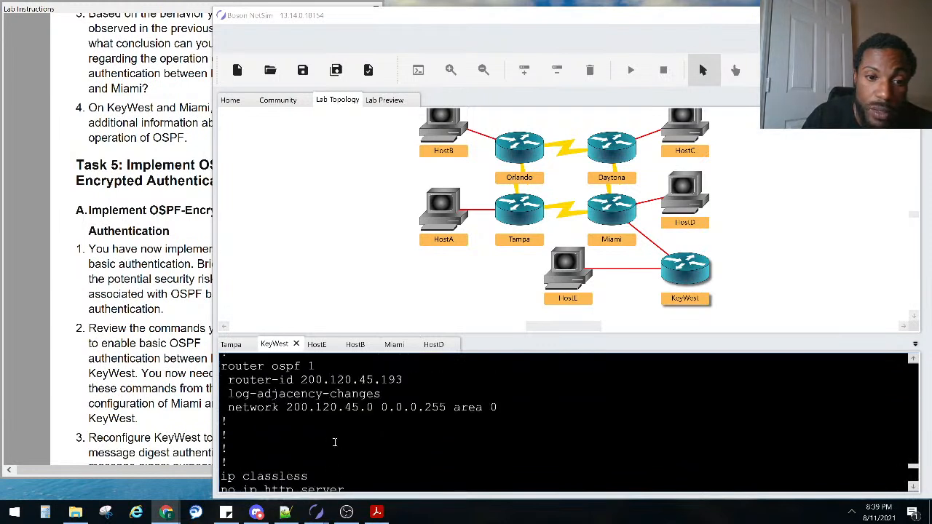
pyautogui.scroll(-1, 386, 456)
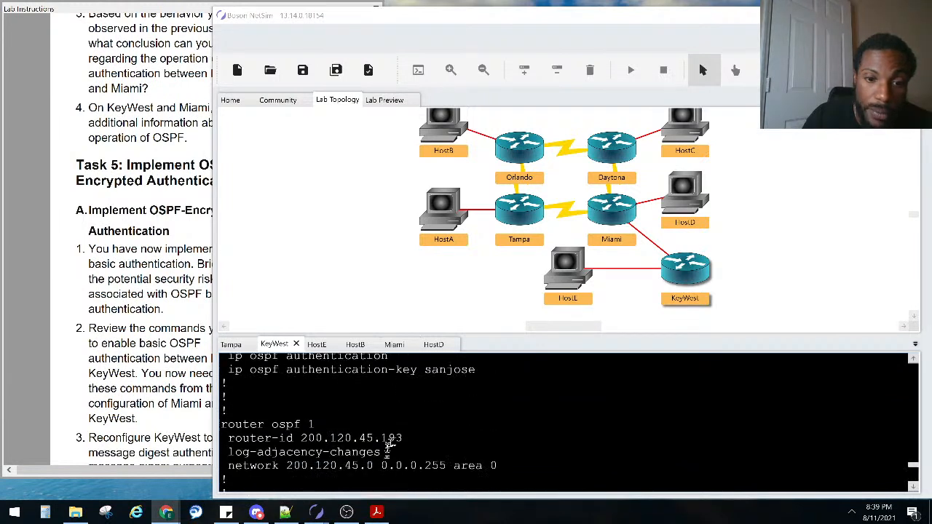
pyautogui.scroll(1, 426, 397)
pyautogui.moveTo(476, 399); pyautogui.dragTo(214, 390)
pyautogui.click(155, 380)
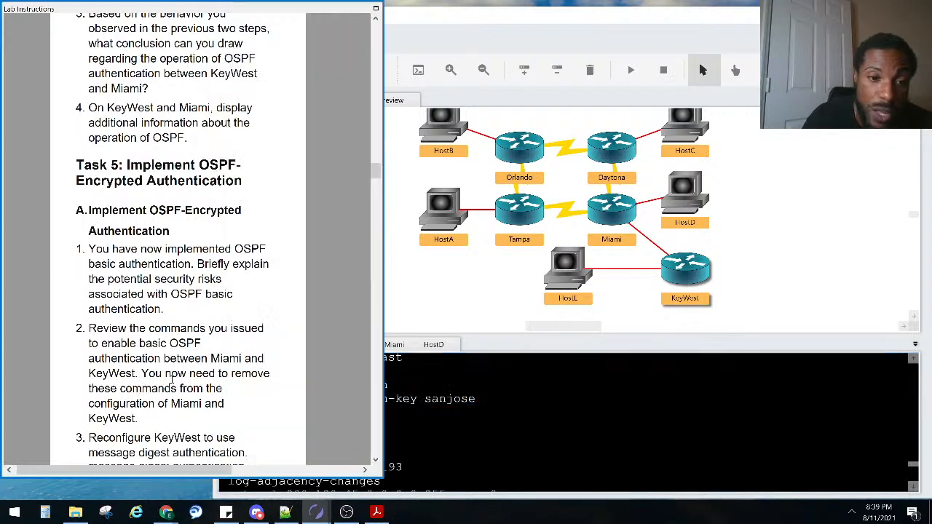
pyautogui.click(422, 421)
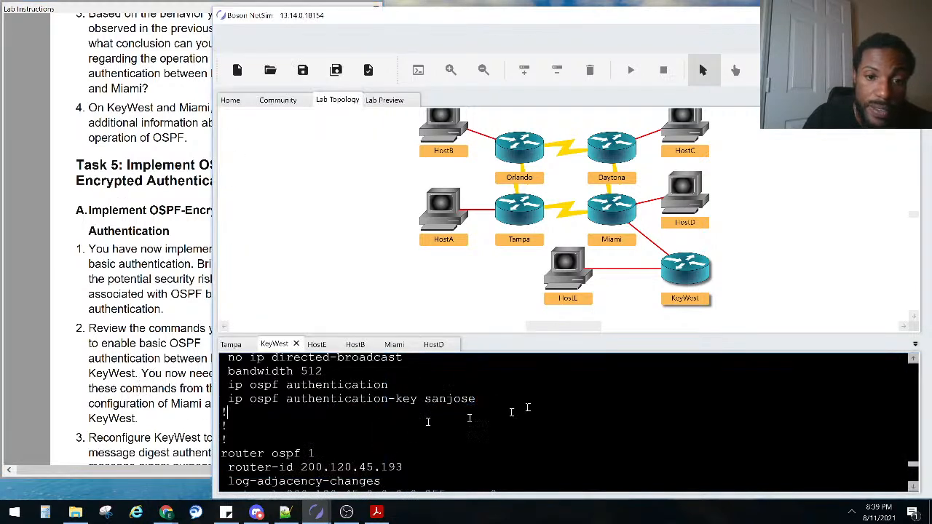
# On KeyWest, enter configure terminal and interface FastEthernet 0/1
pyautogui.press('Return')
pyautogui.press('Return')
pyautogui.press('Return')
pyautogui.write('conft')
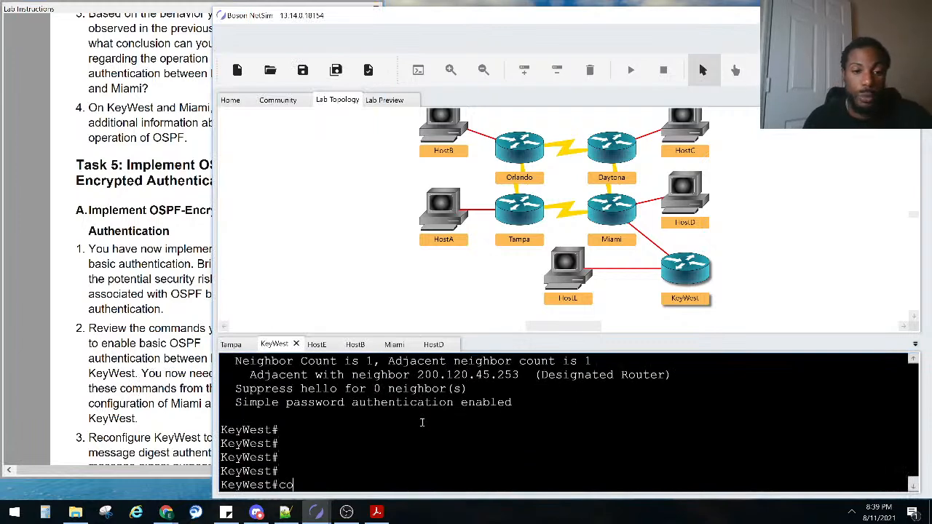
pyautogui.press('Tab')
pyautogui.press('BackSpace')
pyautogui.press('Tab')
pyautogui.write('t')
pyautogui.press('Tab')
pyautogui.press('Return')
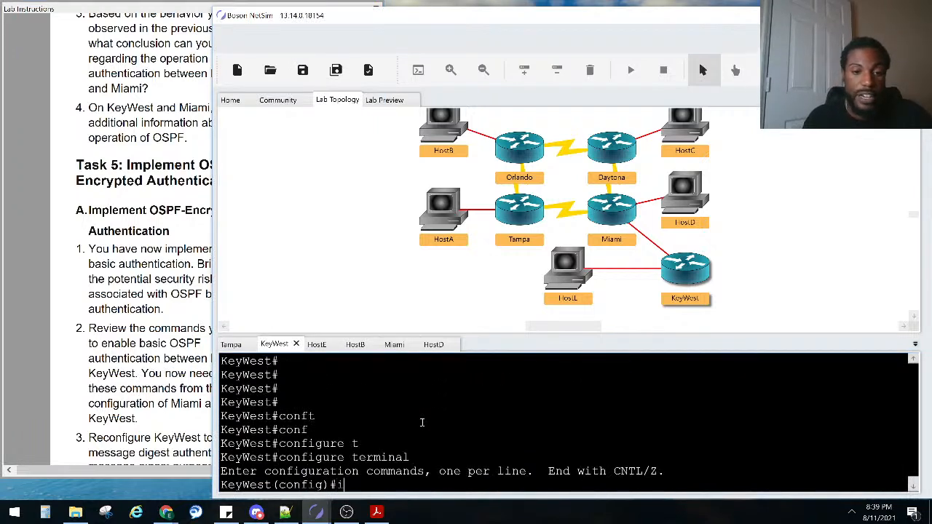
pyautogui.write('in')
pyautogui.press('Tab')
pyautogui.write('fa')
pyautogui.press('Tab')
pyautogui.write('0/1')
pyautogui.press('Return')
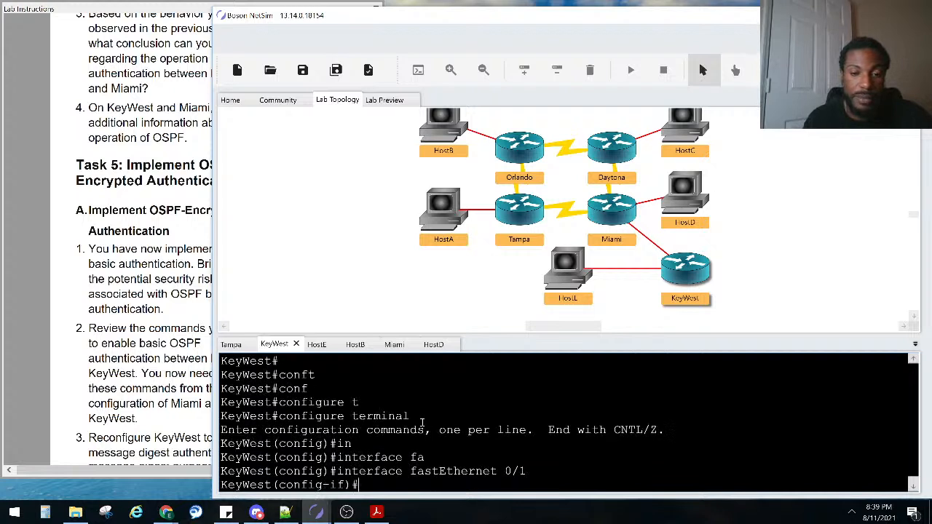
# Run 'no ip ospf authentication-key' and 'no ip ospf authentication' from command history
pyautogui.press('Up')
pyautogui.press('Up')
pyautogui.press('Up')
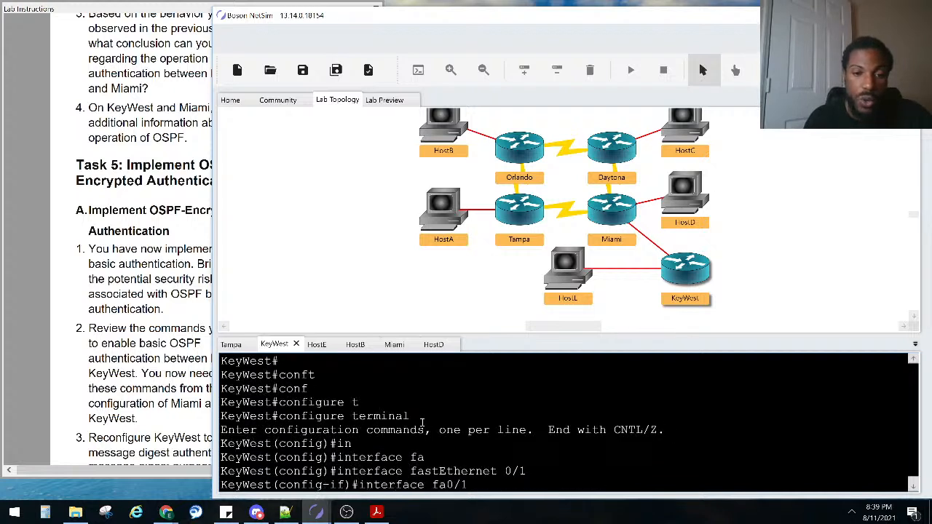
pyautogui.press('Down')
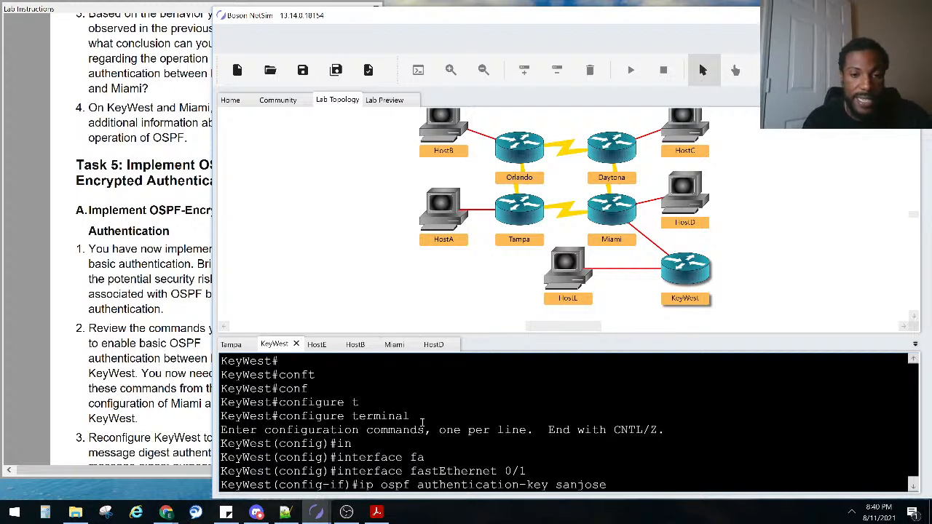
pyautogui.hotkey('ctrl', 'a')
pyautogui.write('no')
pyautogui.press('Return')
pyautogui.press('Up')
pyautogui.press('Up')
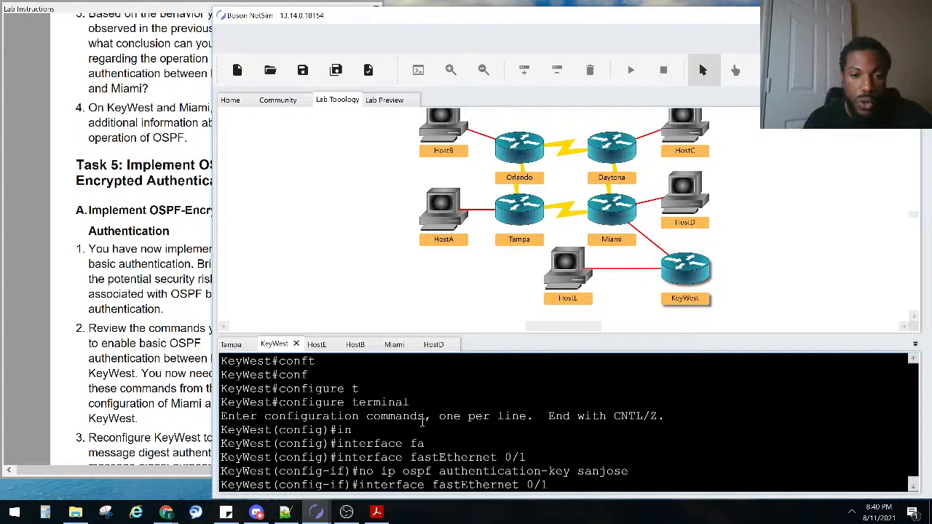
pyautogui.press('Down')
pyautogui.press('Up')
pyautogui.press('Up')
pyautogui.press('Up')
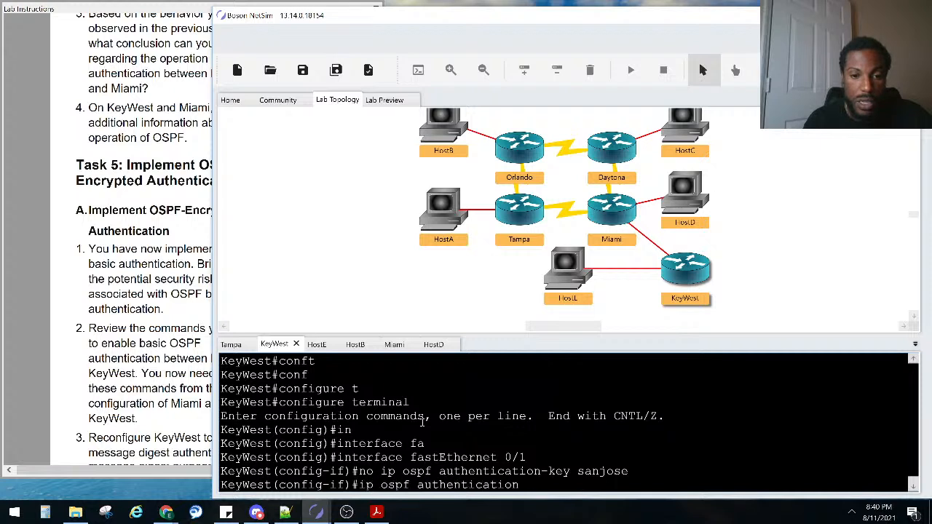
pyautogui.hotkey('ctrl', 'a')
pyautogui.write('no')
pyautogui.press('Return')
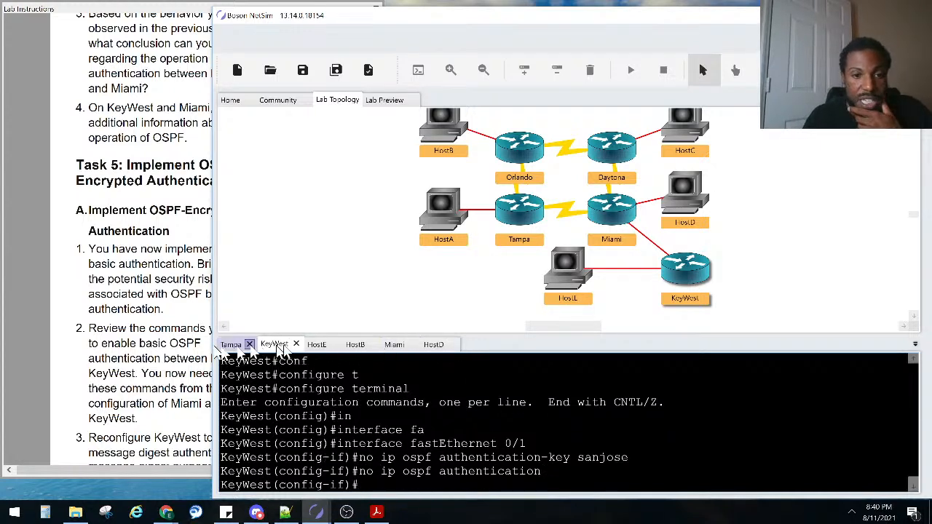
# On Miami's console, review the OSPF neighbor down and full log messages
pyautogui.click(394, 344)
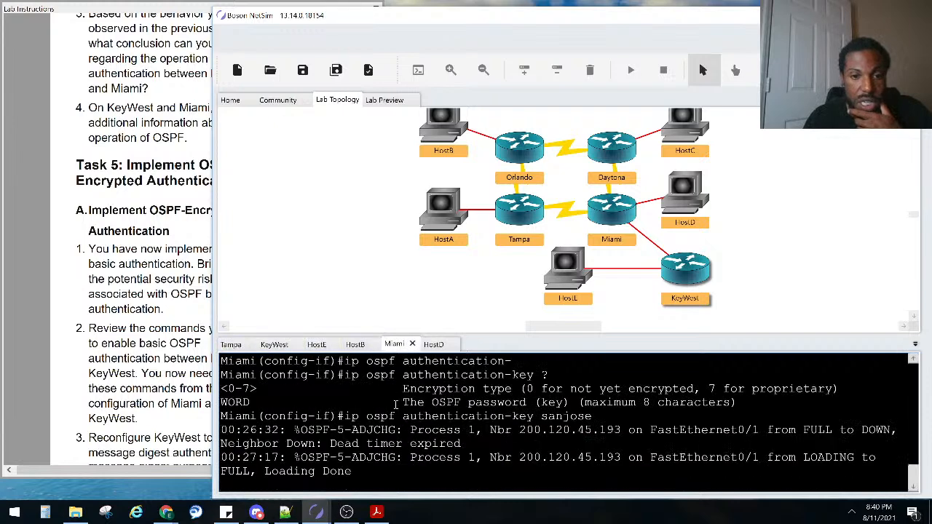
pyautogui.press('Return')
pyautogui.press('Return')
pyautogui.press('Return')
pyautogui.press('Return')
pyautogui.press('Return')
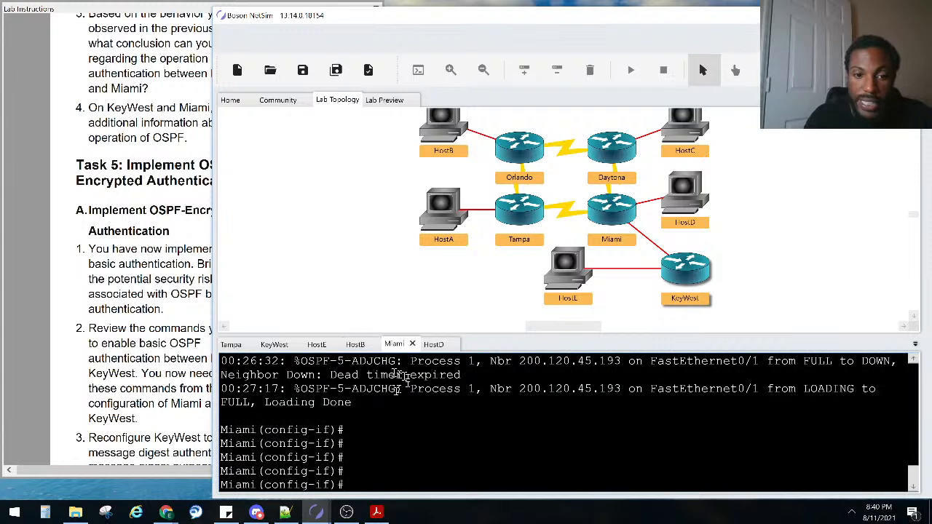
pyautogui.moveTo(353, 402); pyautogui.dragTo(242, 373)
pyautogui.click(387, 420)
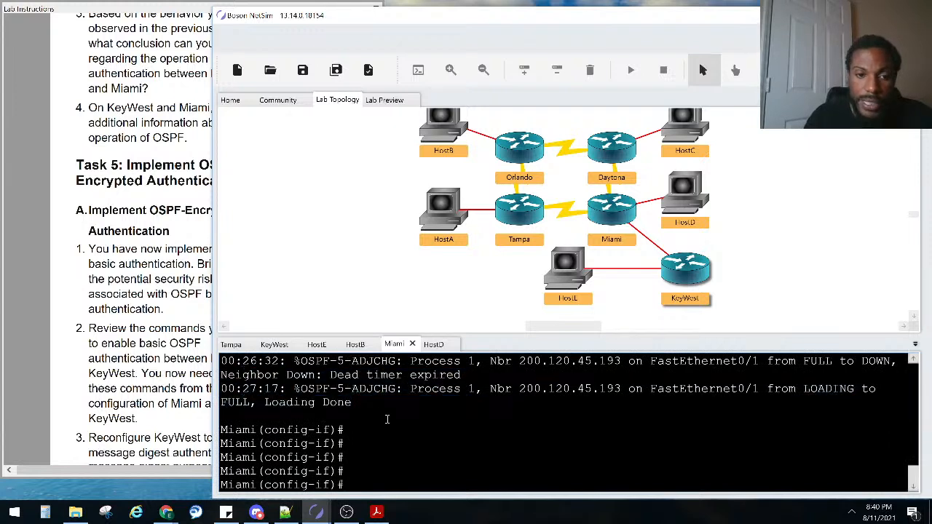
# Remove plain OSPF authentication and the authentication key from Miami's interface
pyautogui.write('ip ospf authentication-key sanjose')
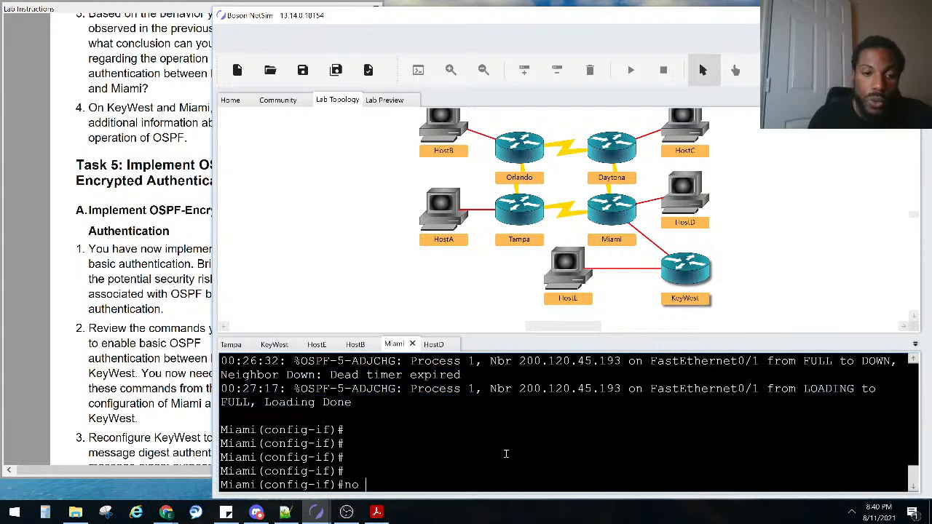
pyautogui.press('BackSpace')
pyautogui.press('BackSpace')
pyautogui.press('BackSpace')
pyautogui.press('BackSpace')
pyautogui.press('BackSpace')
pyautogui.press('BackSpace')
pyautogui.press('BackSpace')
pyautogui.press('BackSpace')
pyautogui.press('BackSpace')
pyautogui.press('BackSpace')
pyautogui.press('BackSpace')
pyautogui.press('BackSpace')
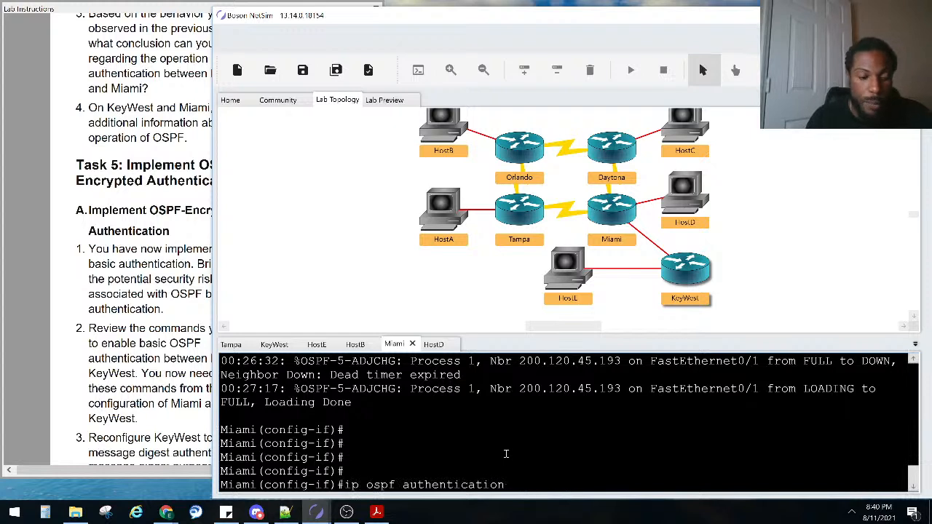
pyautogui.hotkey('ctrl', 'a')
pyautogui.write('no')
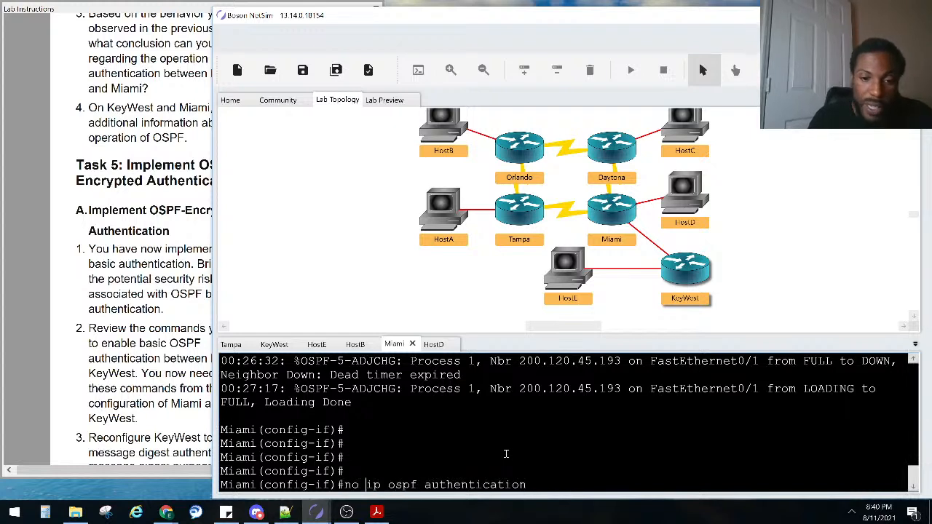
pyautogui.press('Return')
pyautogui.press('Up')
pyautogui.press('Up')
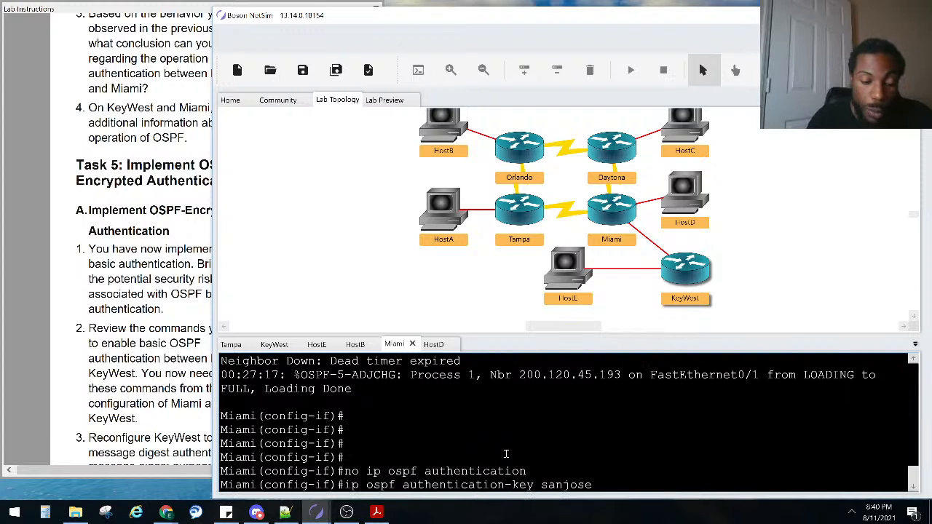
pyautogui.hotkey('ctrl', 'a')
pyautogui.write('no')
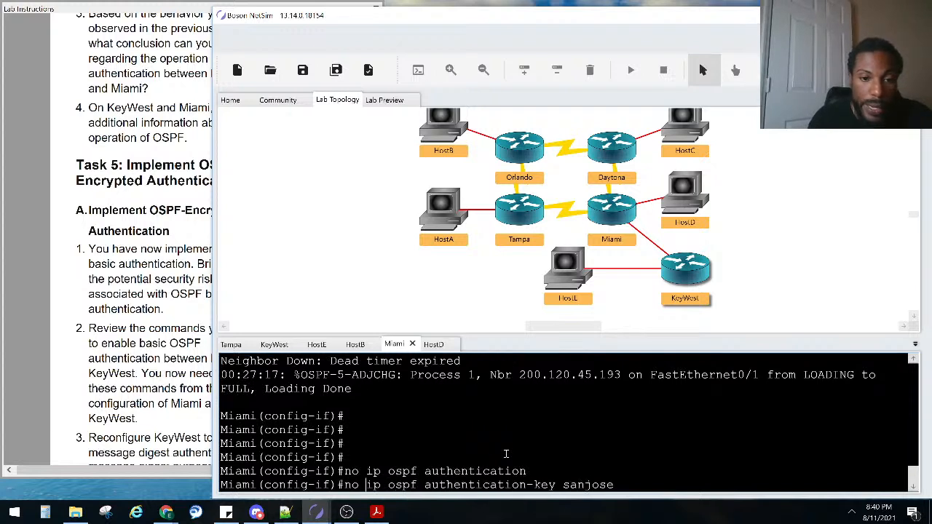
pyautogui.press('Return')
pyautogui.click(131, 388)
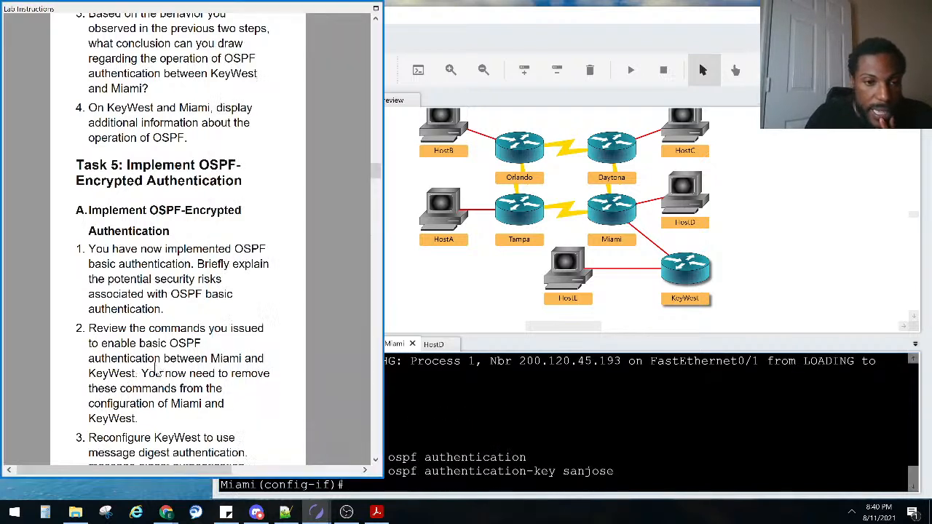
# Read Task 5's encrypted-authentication steps, then return to the simulator
pyautogui.scroll(-3, 135, 392)
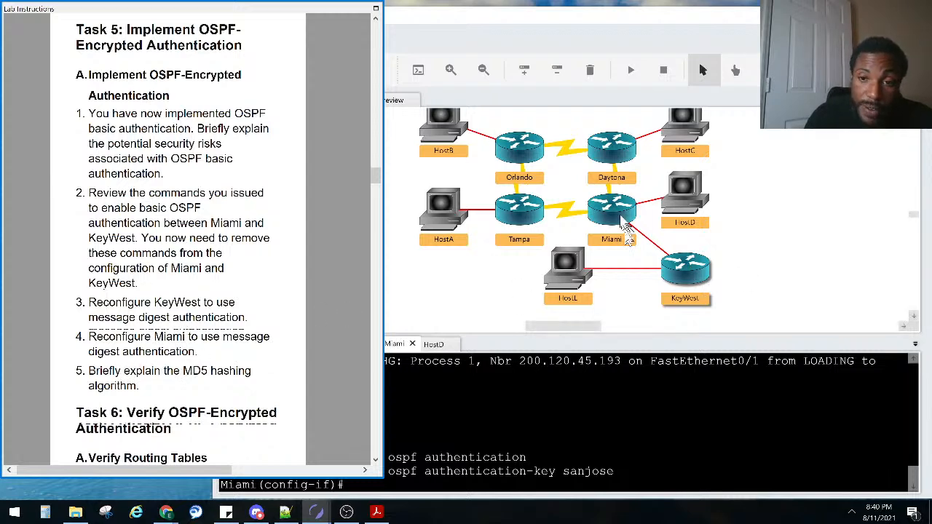
pyautogui.click(564, 364)
# On KeyWest, list the available 'ip ospf' interface options
pyautogui.click(274, 345)
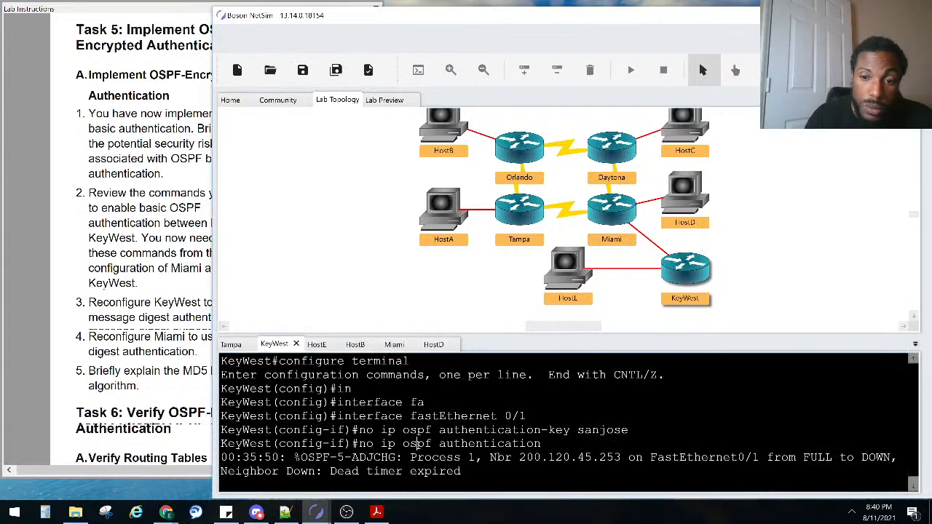
pyautogui.press('Return')
pyautogui.press('Return')
pyautogui.press('Return')
pyautogui.press('Return')
pyautogui.press('Return')
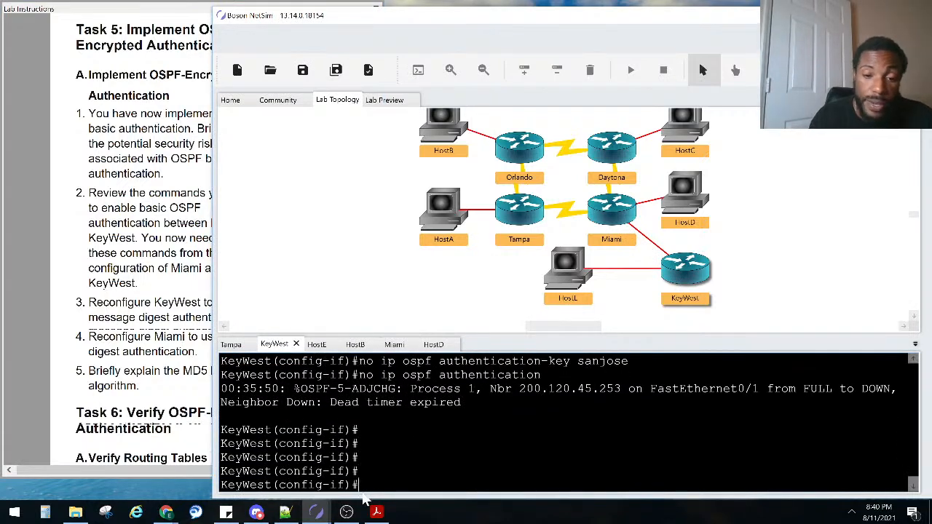
pyautogui.write('ip os')
pyautogui.press('Tab')
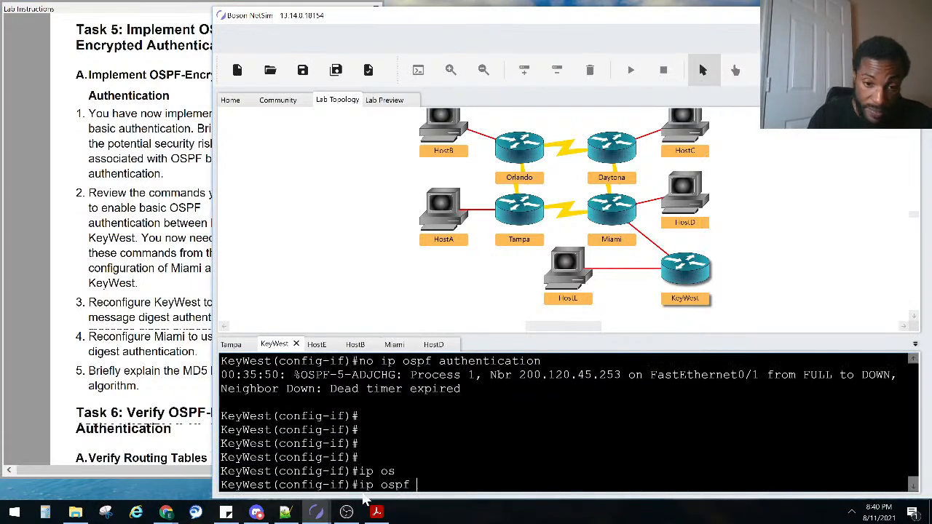
pyautogui.write('au')
pyautogui.press('Tab')
pyautogui.write('?')
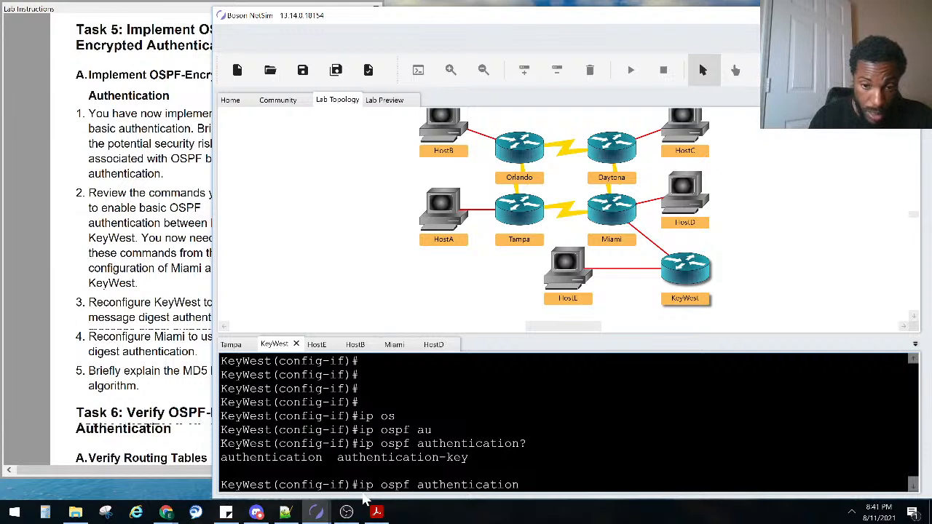
pyautogui.press('BackSpace')
pyautogui.press('BackSpace')
pyautogui.press('BackSpace')
pyautogui.press('BackSpace')
pyautogui.press('BackSpace')
pyautogui.press('BackSpace')
pyautogui.press('BackSpace')
pyautogui.press('BackSpace')
pyautogui.press('BackSpace')
pyautogui.press('BackSpace')
pyautogui.press('BackSpace')
pyautogui.press('BackSpace')
pyautogui.press('BackSpace')
pyautogui.press('BackSpace')
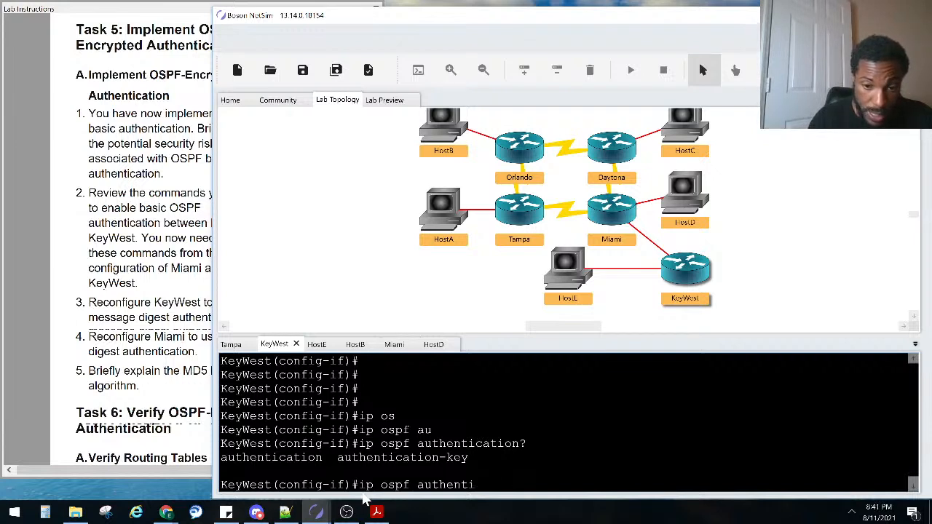
pyautogui.write('?')
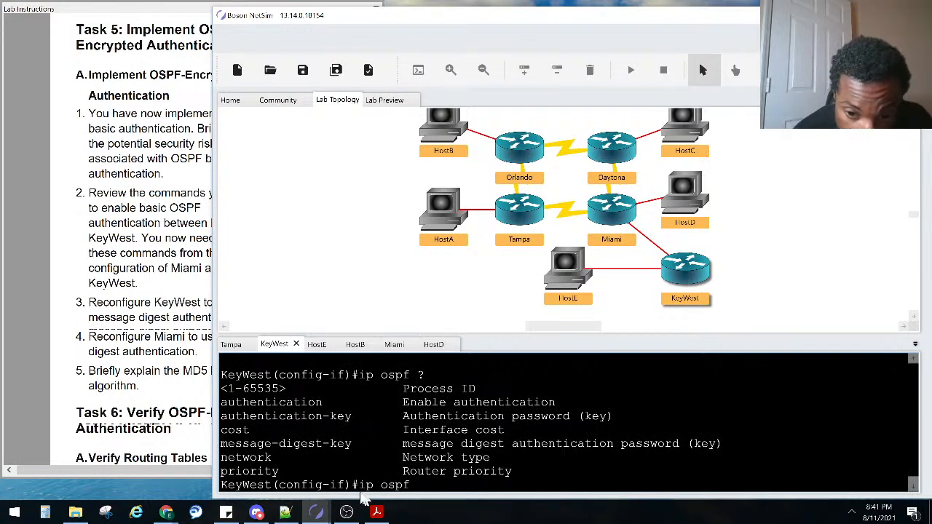
# Compare authentication-key with message-digest-key and display its Key ID range 1-255
pyautogui.moveTo(365, 417); pyautogui.dragTo(216, 423)
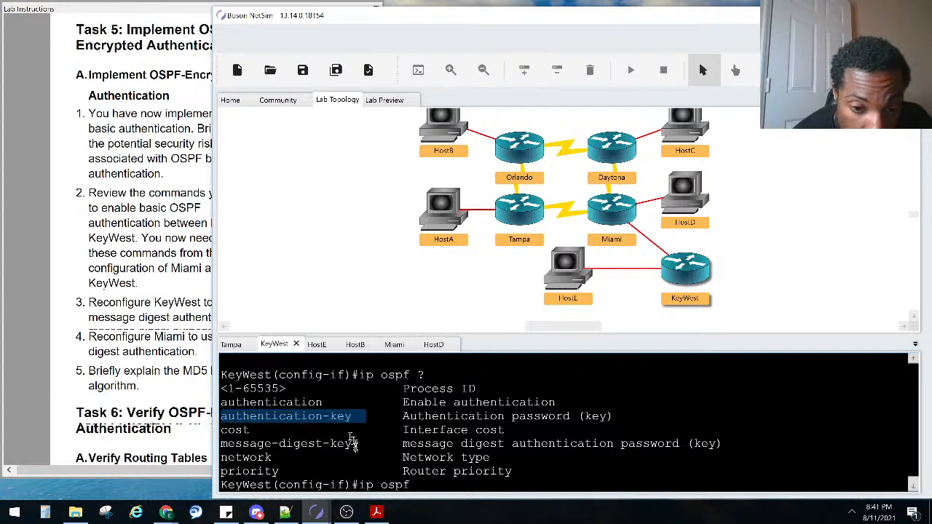
pyautogui.moveTo(359, 443); pyautogui.dragTo(209, 452)
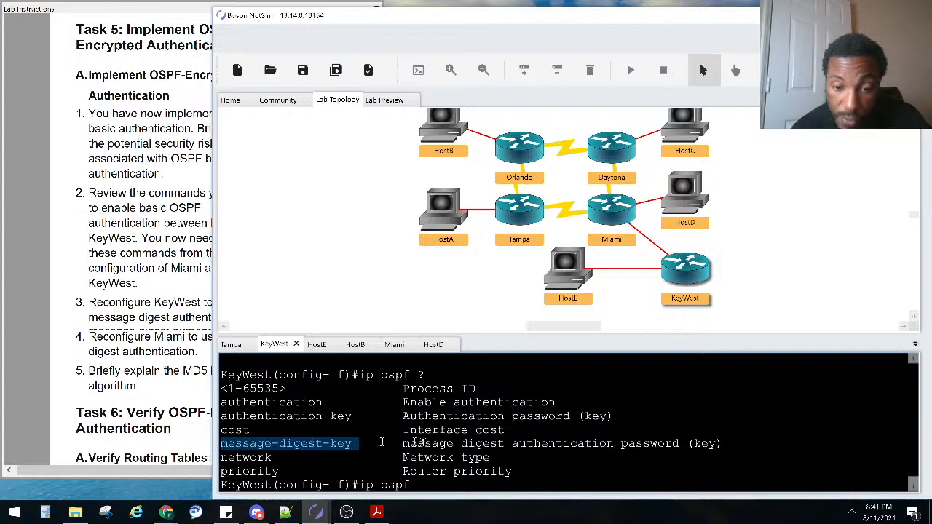
pyautogui.click(434, 444)
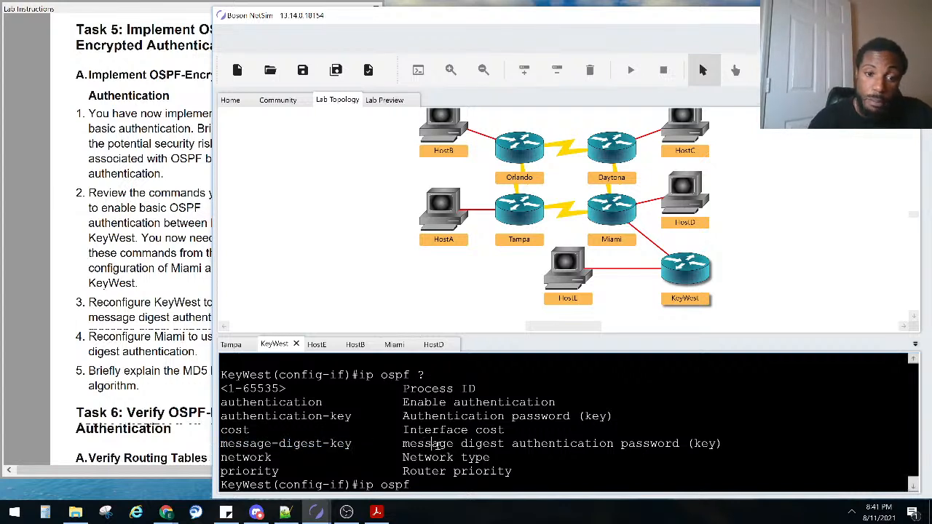
pyautogui.write('me')
pyautogui.press('Tab')
pyautogui.write('?')
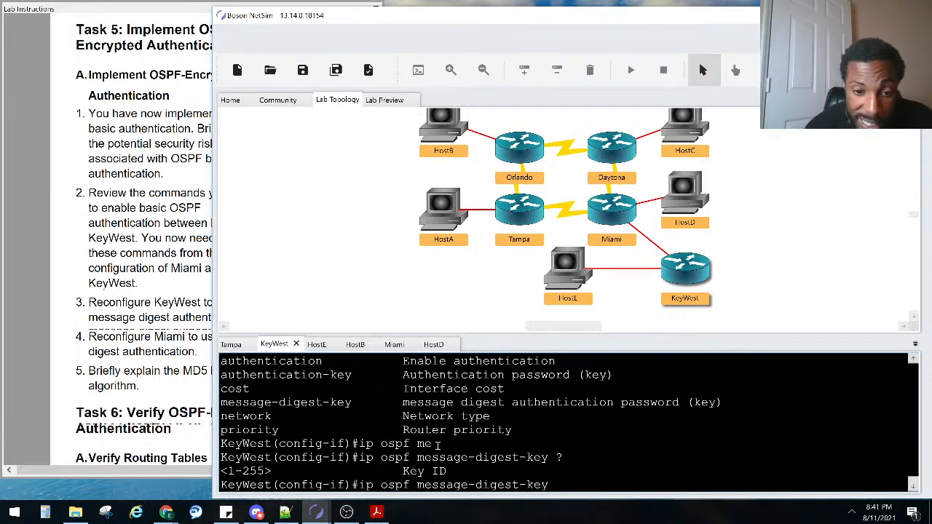
# Set KeyWest's 'ip ospf message-digest-key 1 md5' with the lab's authentication key
pyautogui.write('1 ?')
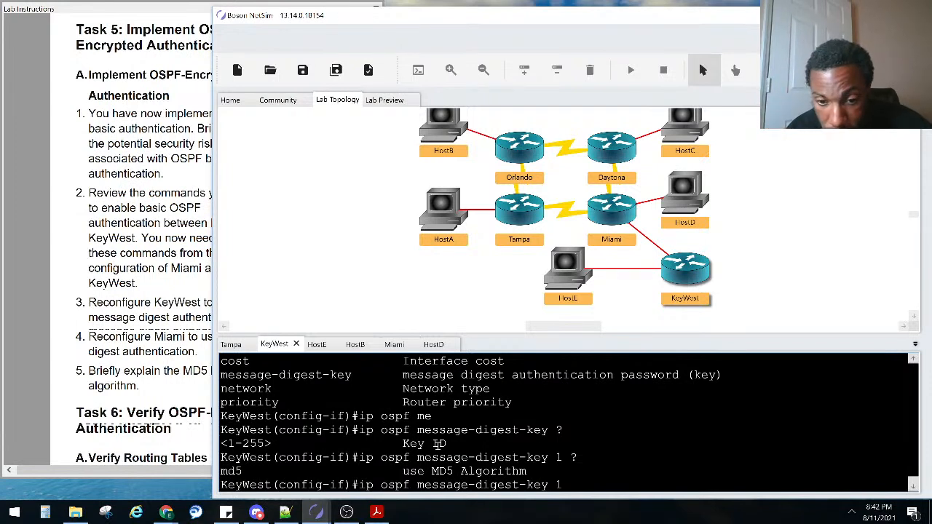
pyautogui.write('md')
pyautogui.press('Tab')
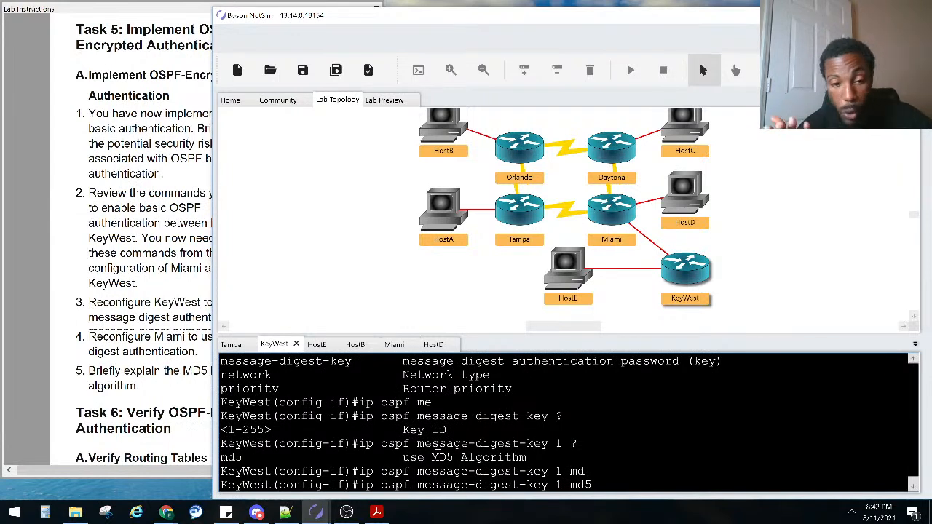
pyautogui.write('?')
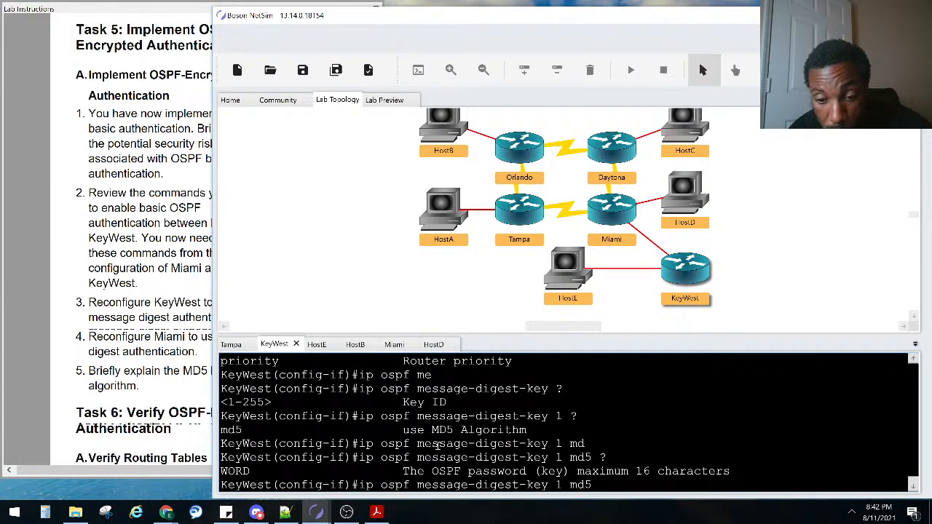
pyautogui.click(118, 167)
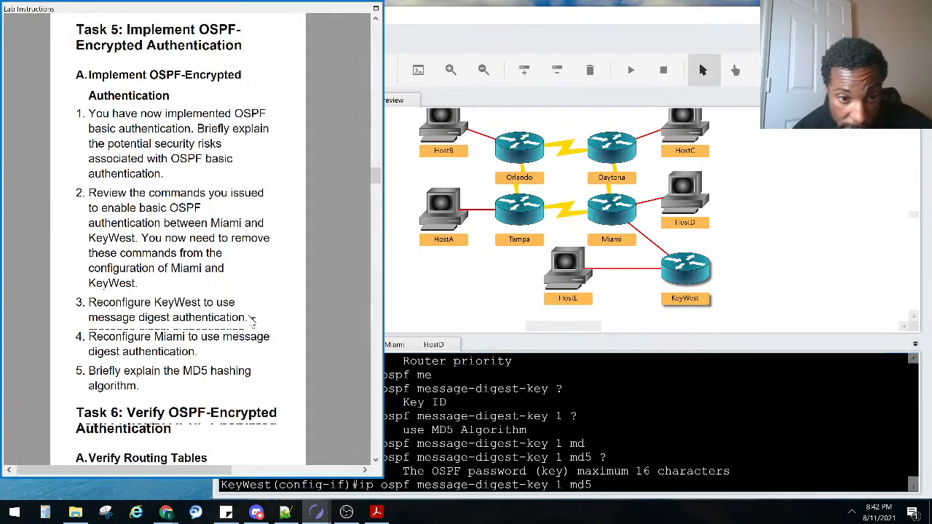
pyautogui.click(732, 414)
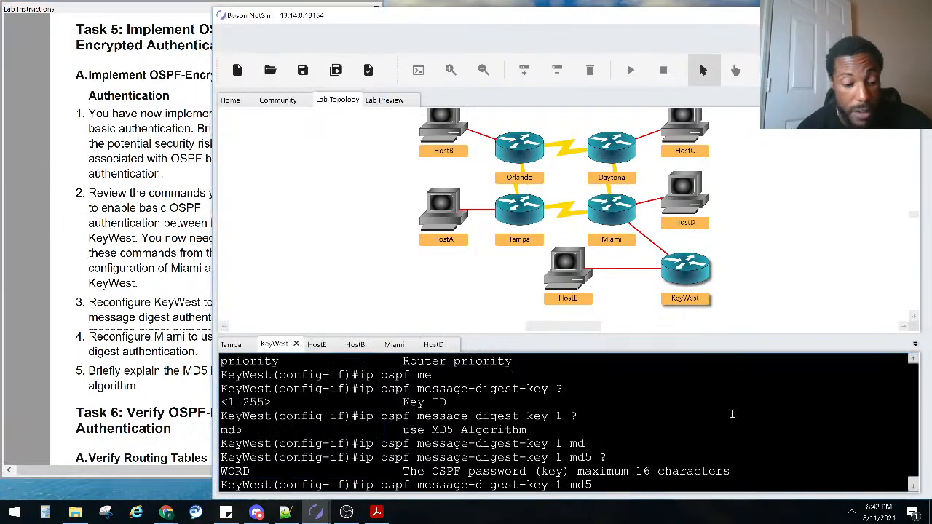
pyautogui.write('sa')
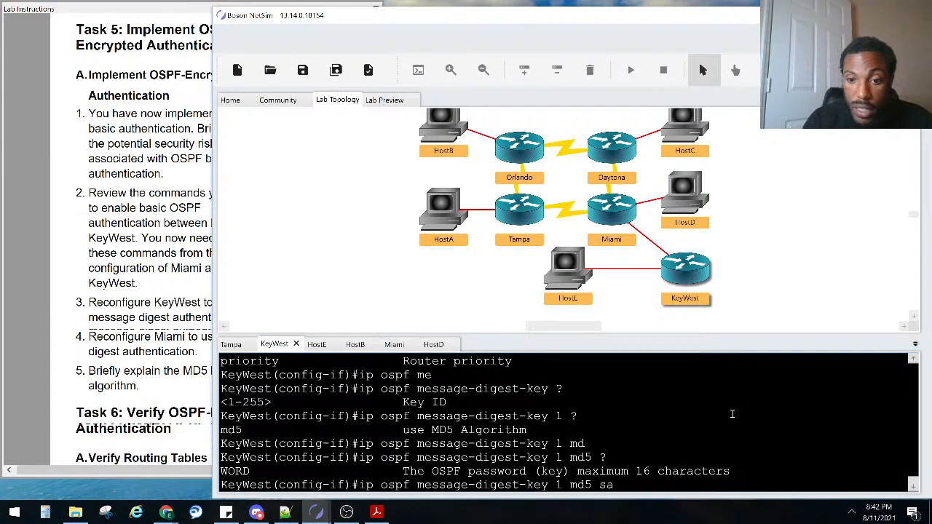
pyautogui.write('njose')
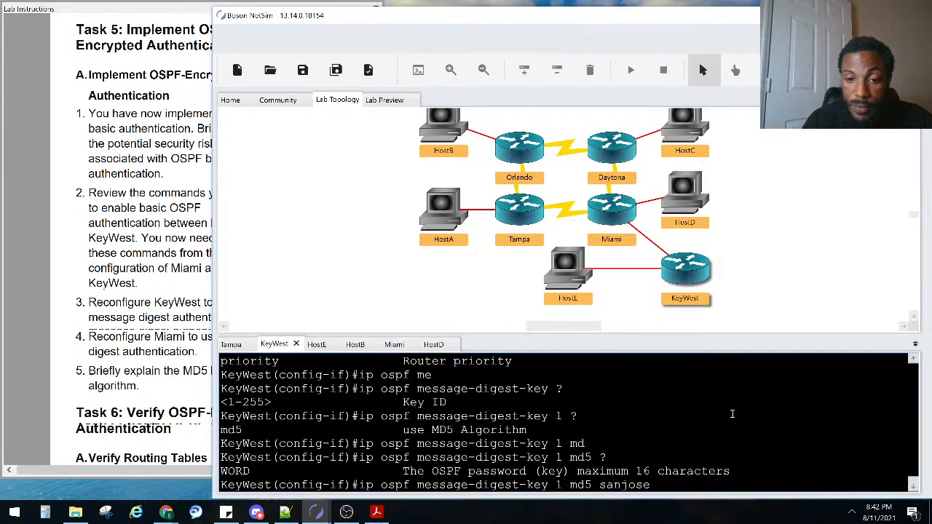
pyautogui.press('Return')
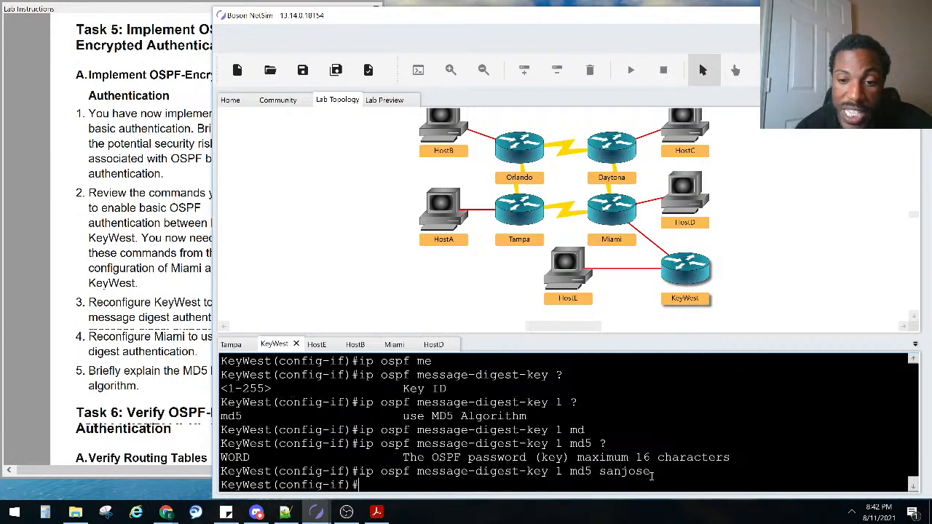
pyautogui.moveTo(651, 472); pyautogui.dragTo(556, 472)
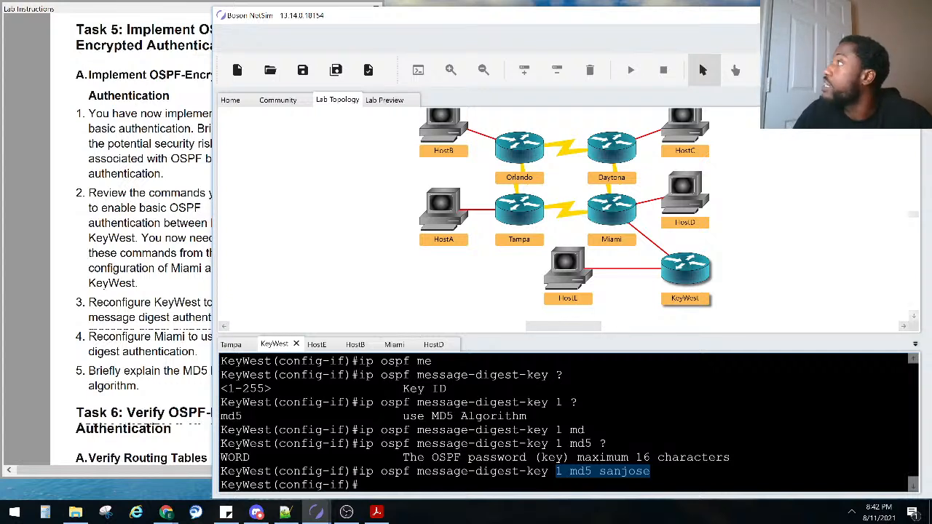
# Check the browser notes and KeyWest's full message-digest-key command, then move to Miami's console
pyautogui.hotkey('alt', 'Tab')
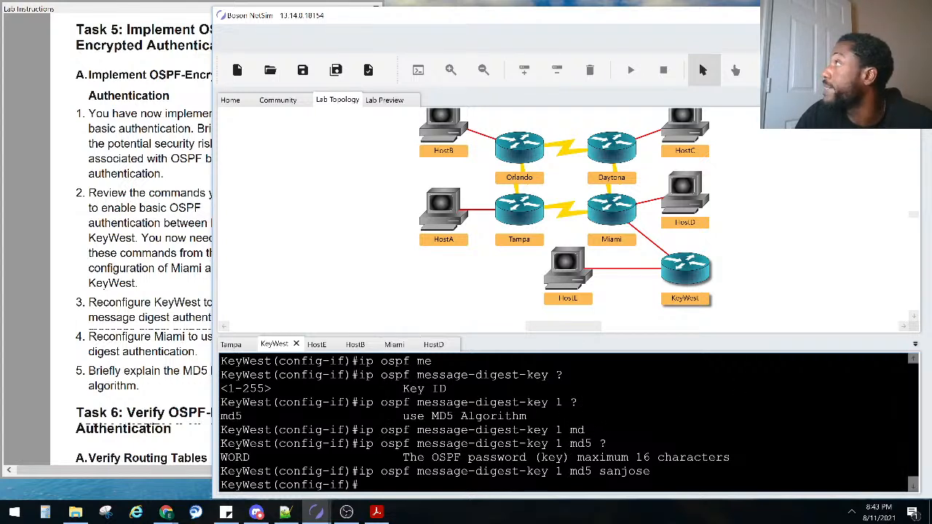
pyautogui.hotkey('alt', 'Tab')
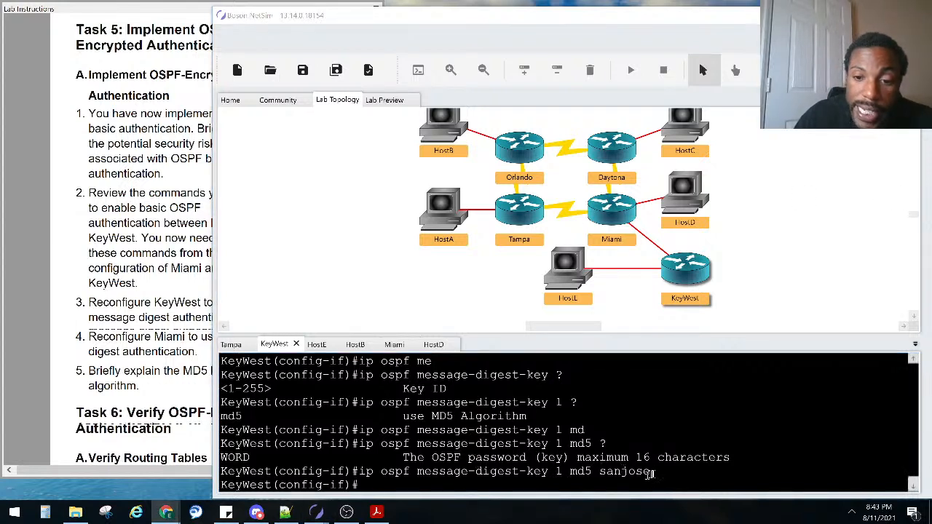
pyautogui.moveTo(650, 474); pyautogui.dragTo(362, 473)
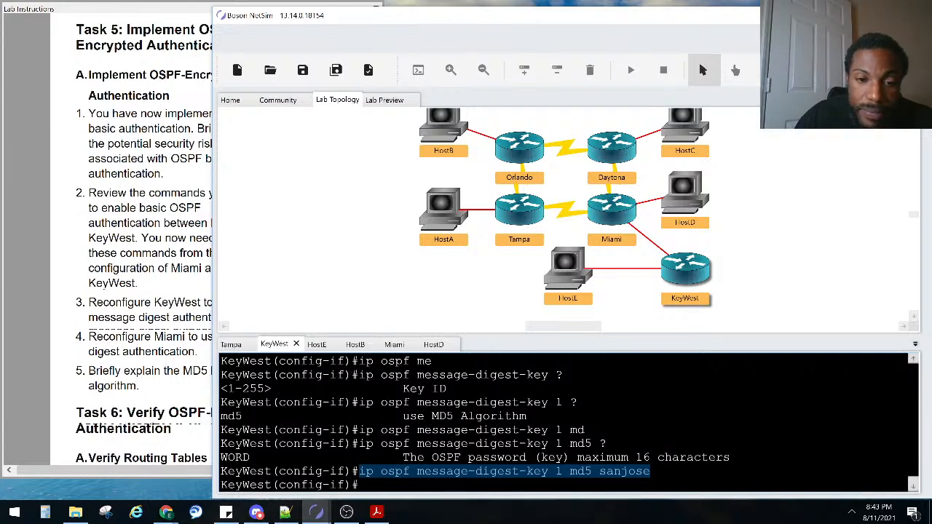
pyautogui.click(386, 478)
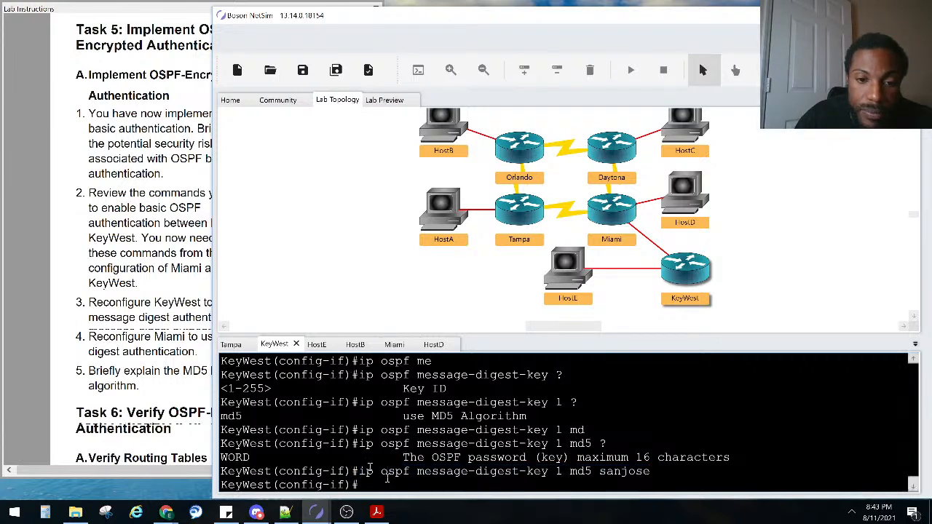
pyautogui.click(395, 347)
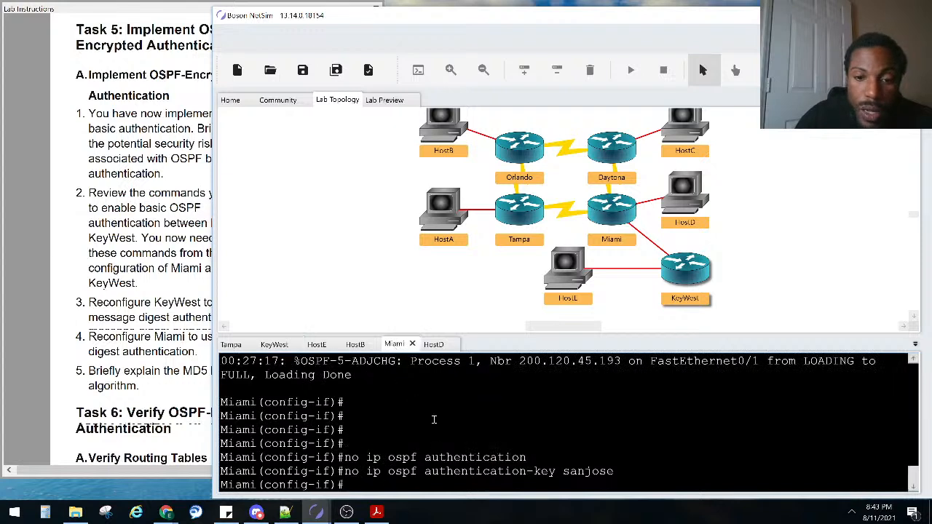
# Give Miami matching MD5 message-digest key 1 and exit configuration mode with Ctrl+Z
pyautogui.write('ip ')
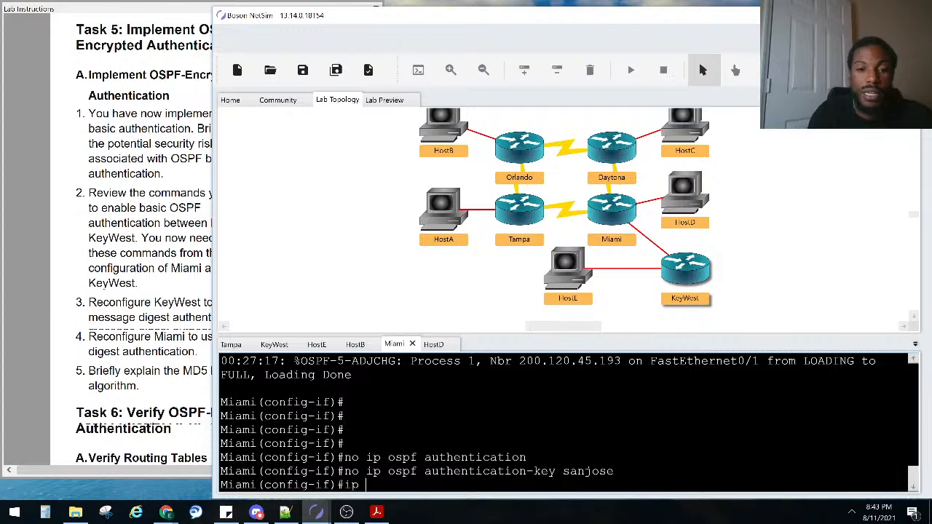
pyautogui.write('os')
pyautogui.press('Tab')
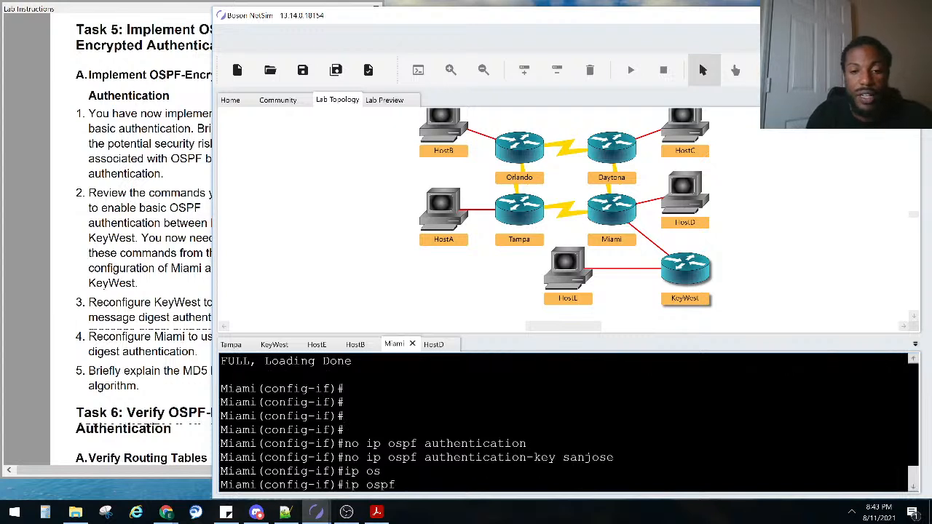
pyautogui.write('me')
pyautogui.press('Tab')
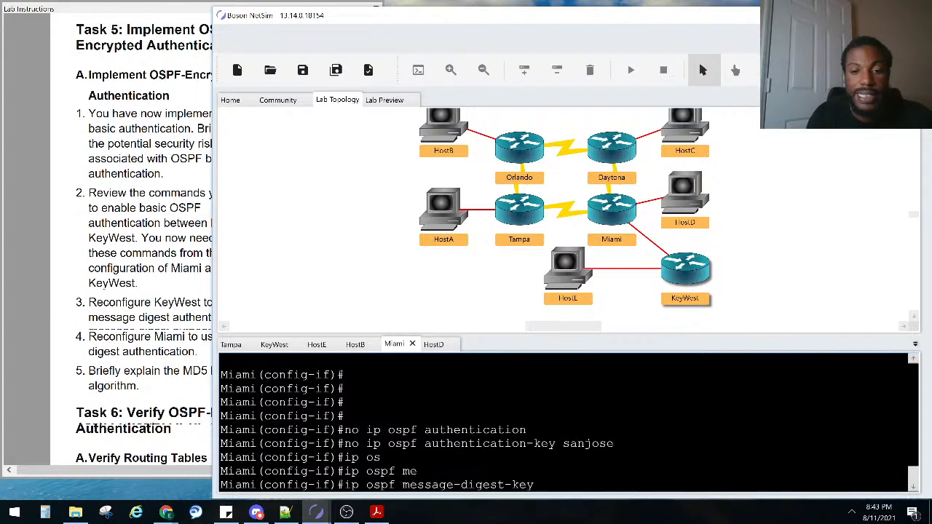
pyautogui.write('?1')
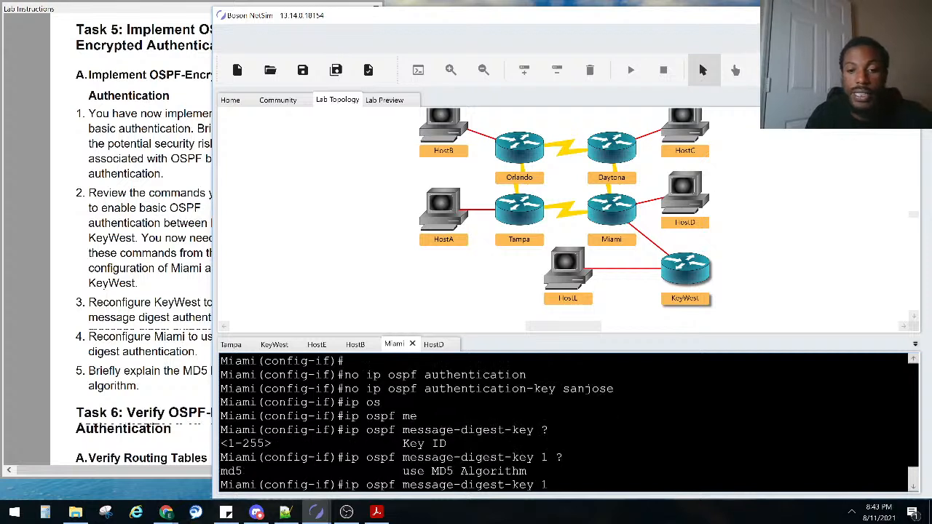
pyautogui.write(' ?md')
pyautogui.press('Tab')
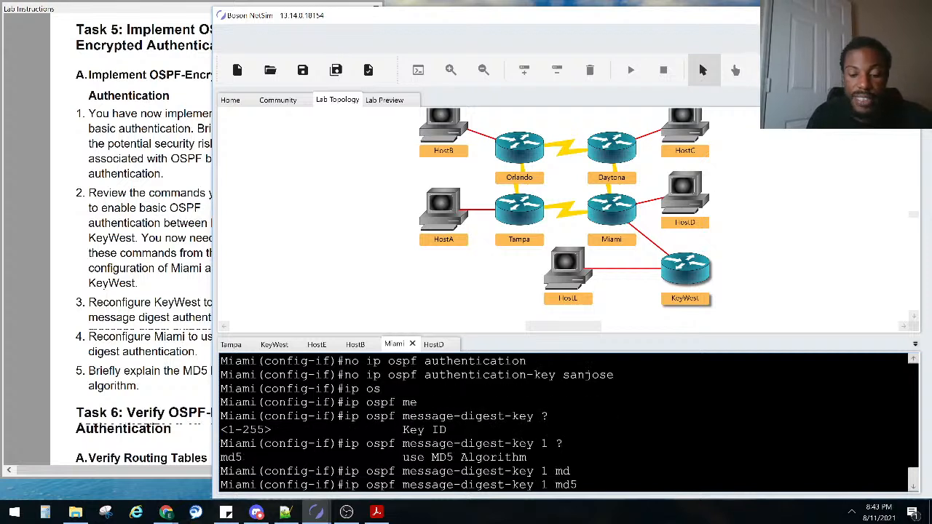
pyautogui.write('sanjose')
pyautogui.press('Return')
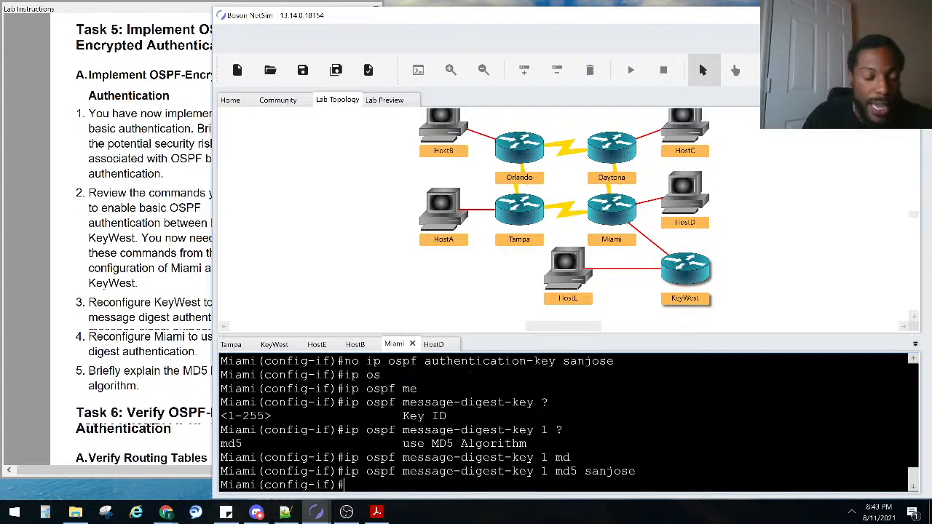
pyautogui.hotkey('ctrl', 'z')
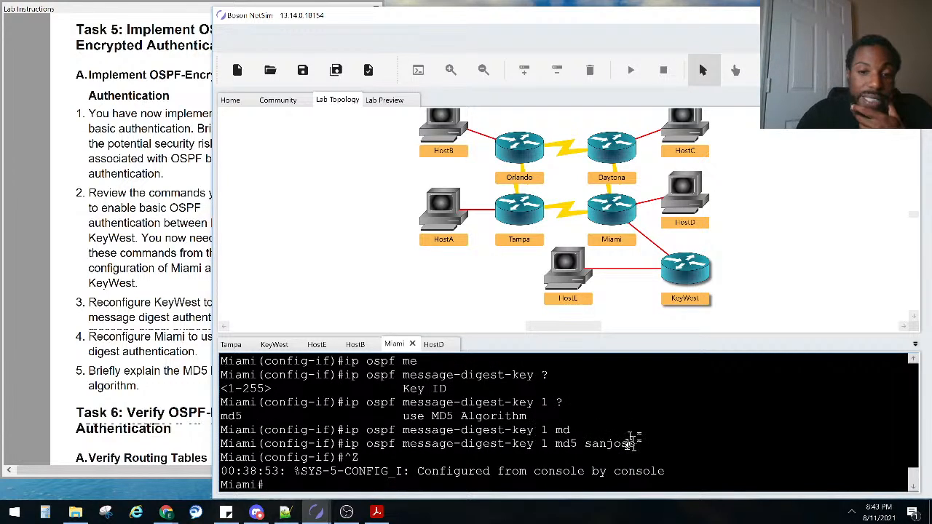
pyautogui.moveTo(635, 444); pyautogui.dragTo(467, 430)
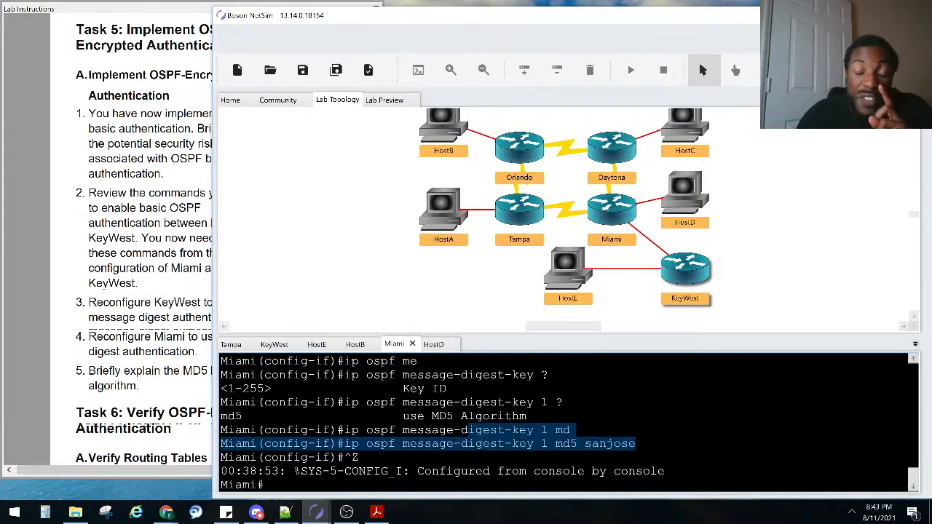
pyautogui.click(280, 346)
# Exit configuration mode on KeyWest and run show ip ospf neighbor
pyautogui.press('Return')
pyautogui.press('Return')
pyautogui.press('Return')
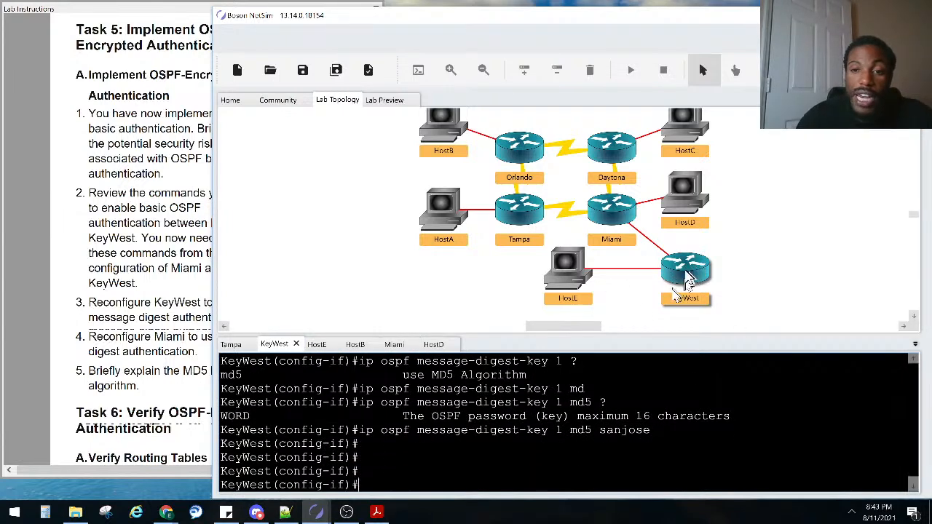
pyautogui.hotkey('ctrl', 'z')
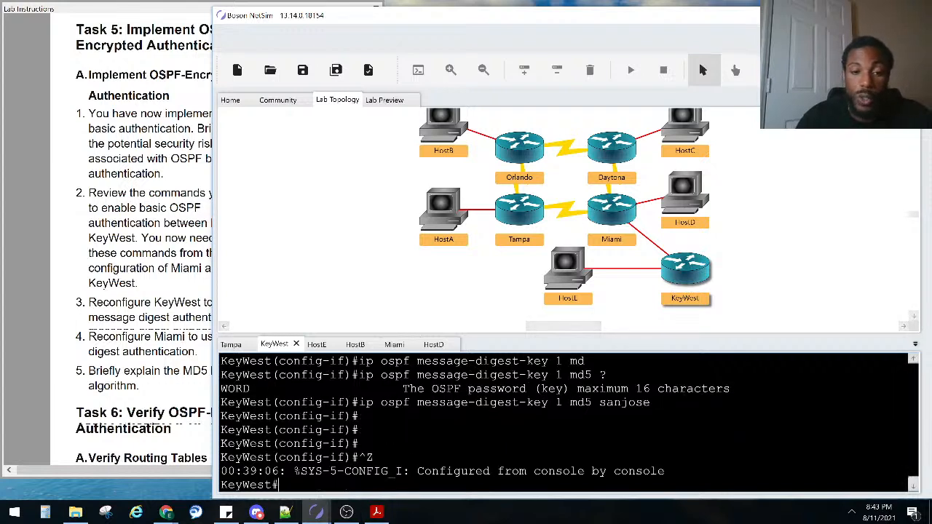
pyautogui.press('Return')
pyautogui.press('Return')
pyautogui.press('Return')
pyautogui.write('sho ')
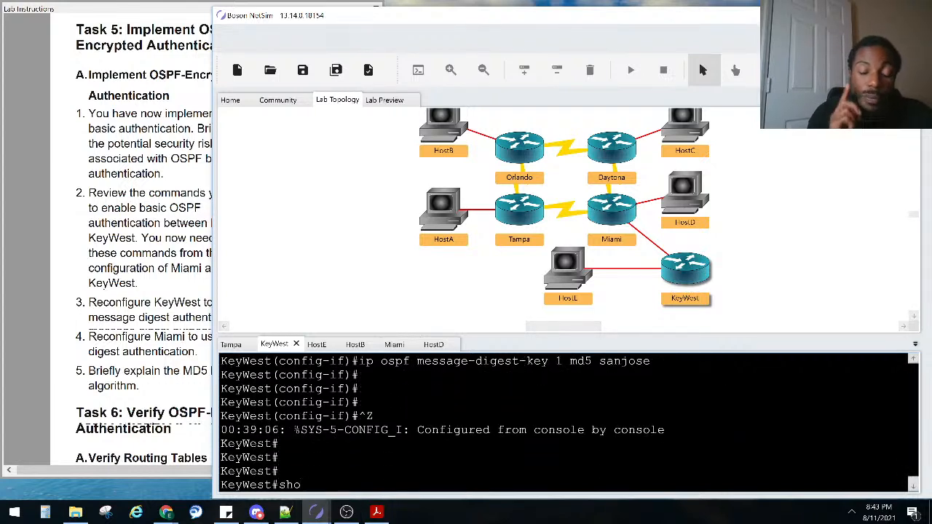
pyautogui.write('ip')
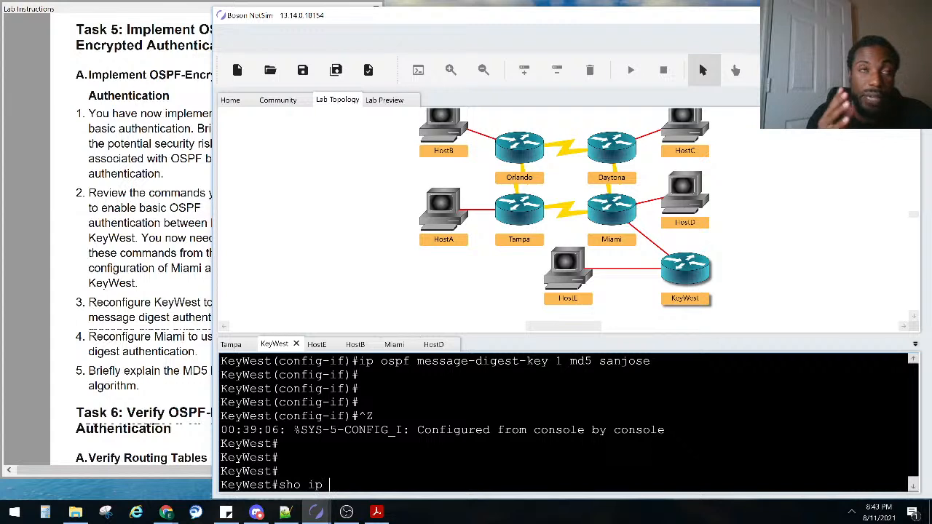
pyautogui.write(' os')
pyautogui.press('Tab')
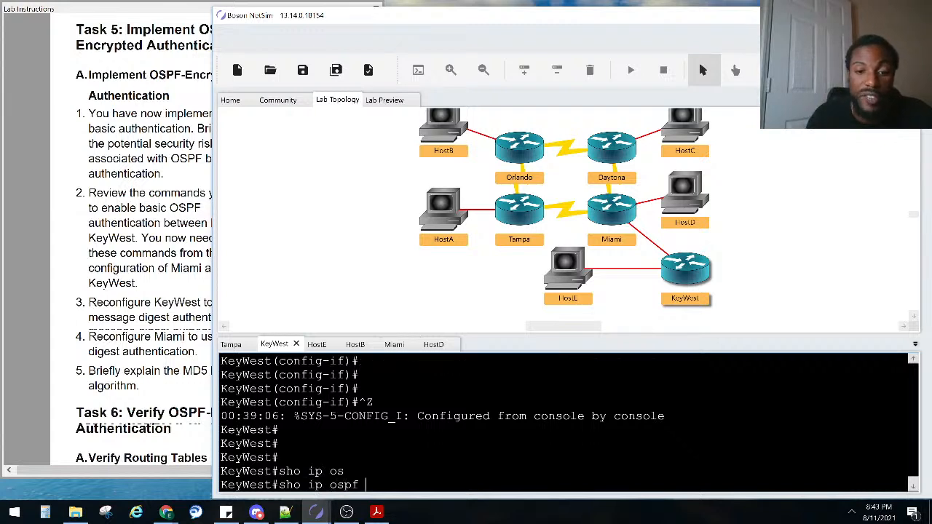
pyautogui.write('ne')
pyautogui.press('Tab')
pyautogui.press('Return')
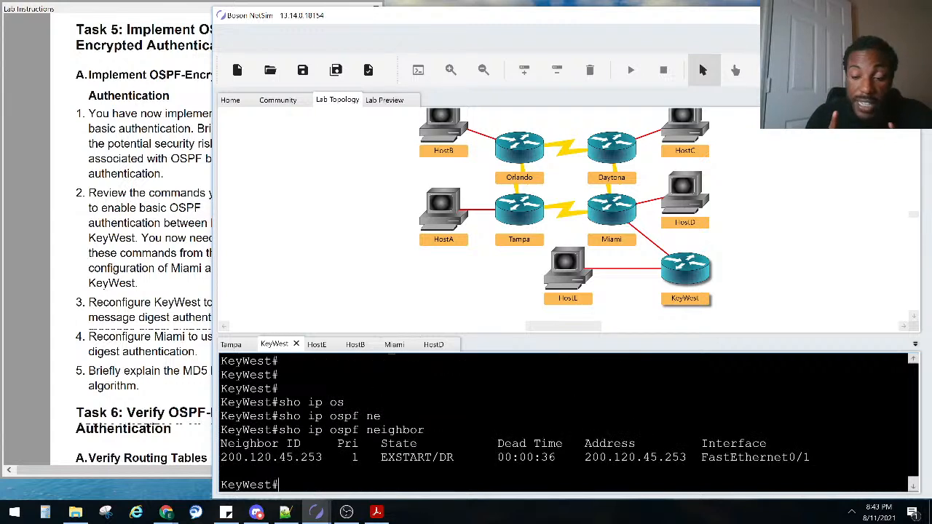
# Rerun the neighbor check repeatedly, watching 200.120.45.253 sit in EXSTART/DR on FastEthernet0/1
pyautogui.press('Up')
pyautogui.press('Return')
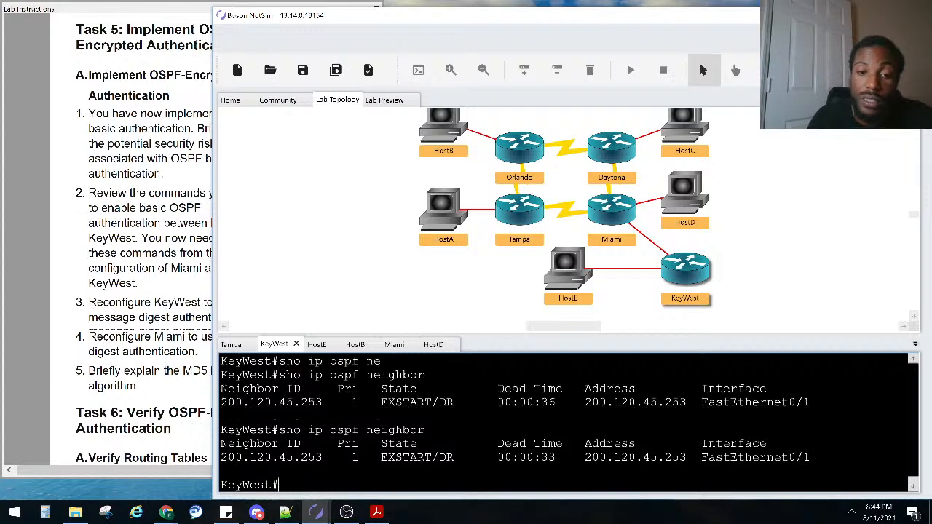
pyautogui.press('Up')
pyautogui.press('Return')
pyautogui.press('Up')
pyautogui.press('Return')
pyautogui.press('Up')
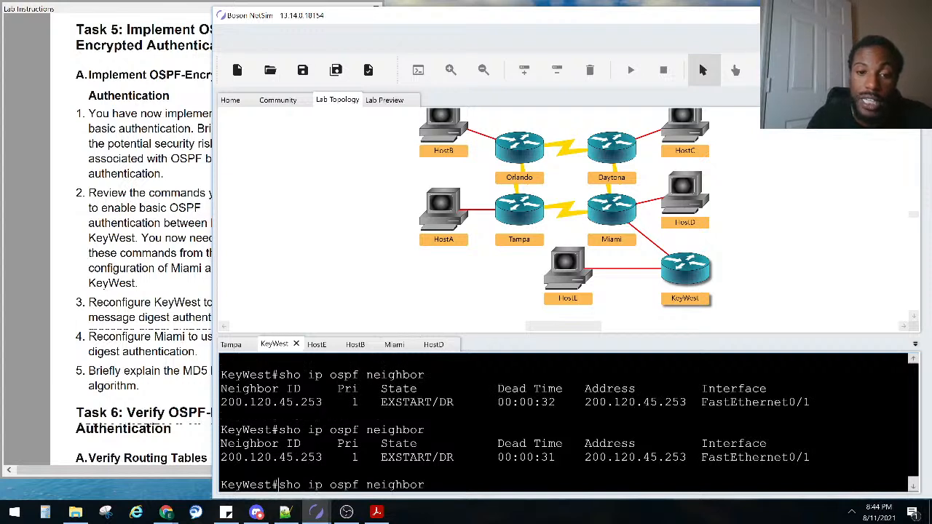
pyautogui.press('Return')
pyautogui.press('Up')
pyautogui.press('Return')
pyautogui.press('Up')
pyautogui.press('Return')
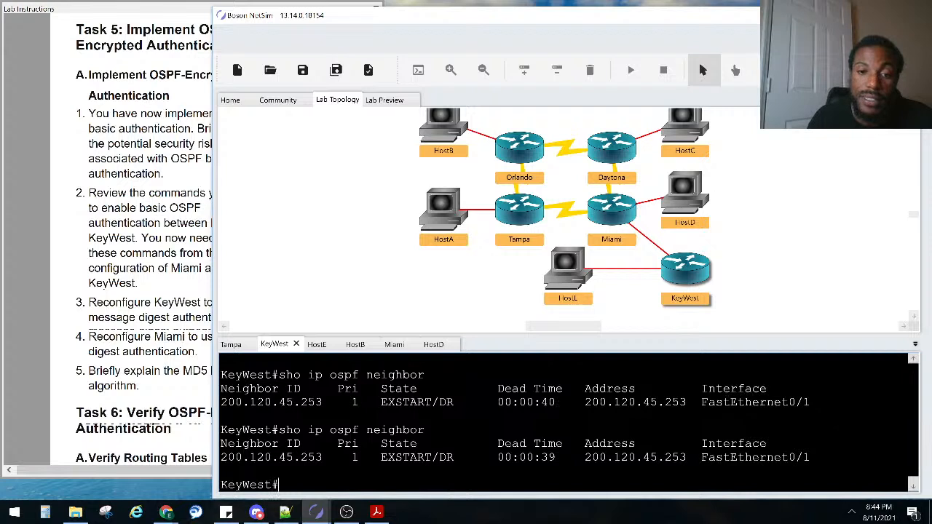
pyautogui.press('Up')
pyautogui.press('Return')
pyautogui.press('Up')
pyautogui.press('Return')
pyautogui.press('Up')
pyautogui.press('Return')
pyautogui.press('Up')
pyautogui.press('Return')
pyautogui.press('Up')
pyautogui.press('Return')
pyautogui.press('Up')
pyautogui.press('Return')
pyautogui.press('Up')
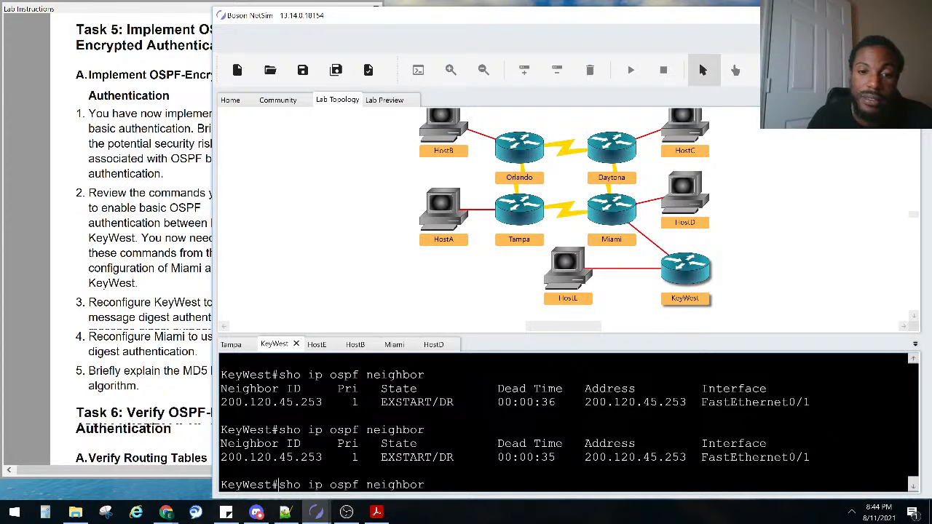
pyautogui.press('Return')
pyautogui.press('Up')
pyautogui.press('Return')
pyautogui.press('Up')
pyautogui.press('Return')
pyautogui.press('Up')
pyautogui.press('Return')
pyautogui.press('Up')
pyautogui.press('Return')
pyautogui.press('Up')
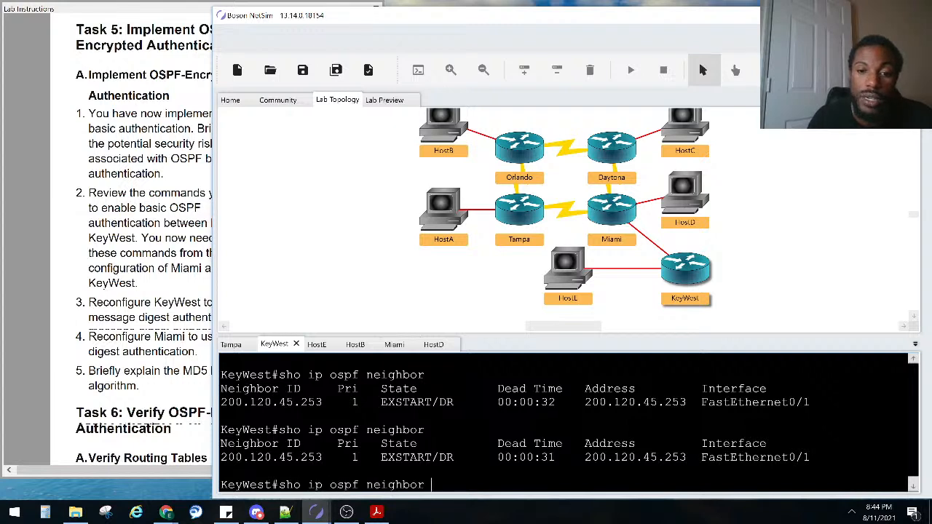
pyautogui.press('Return')
pyautogui.press('Up')
pyautogui.press('Return')
pyautogui.press('Up')
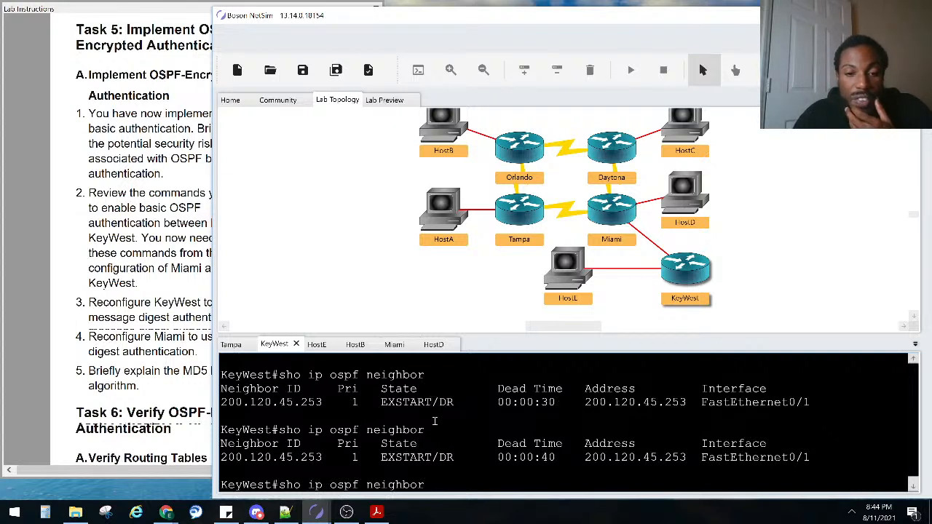
pyautogui.hotkey('ctrl', 'u')
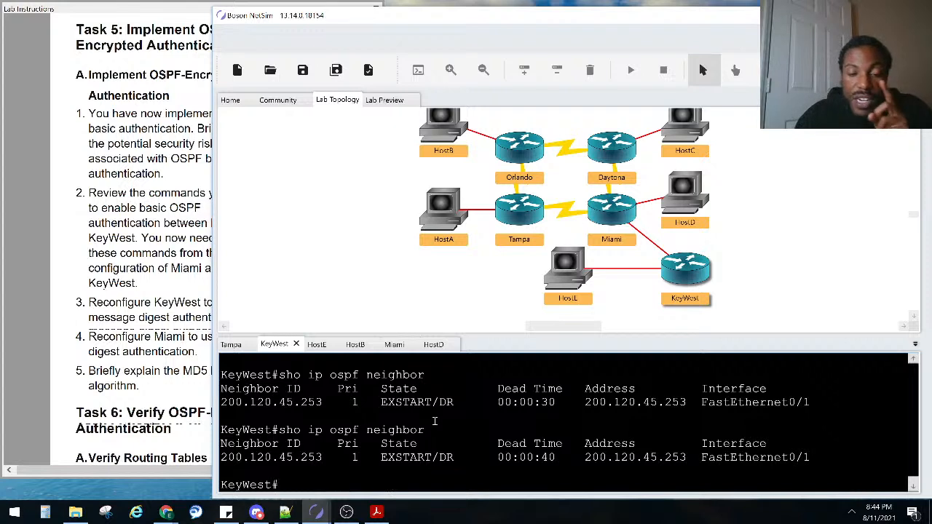
pyautogui.press('Up')
pyautogui.press('Return')
pyautogui.press('Up')
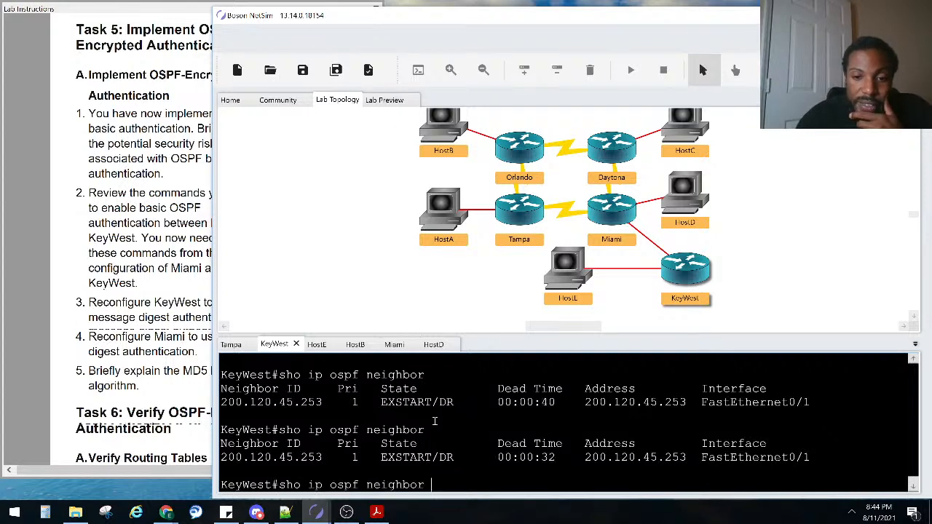
pyautogui.press('Return')
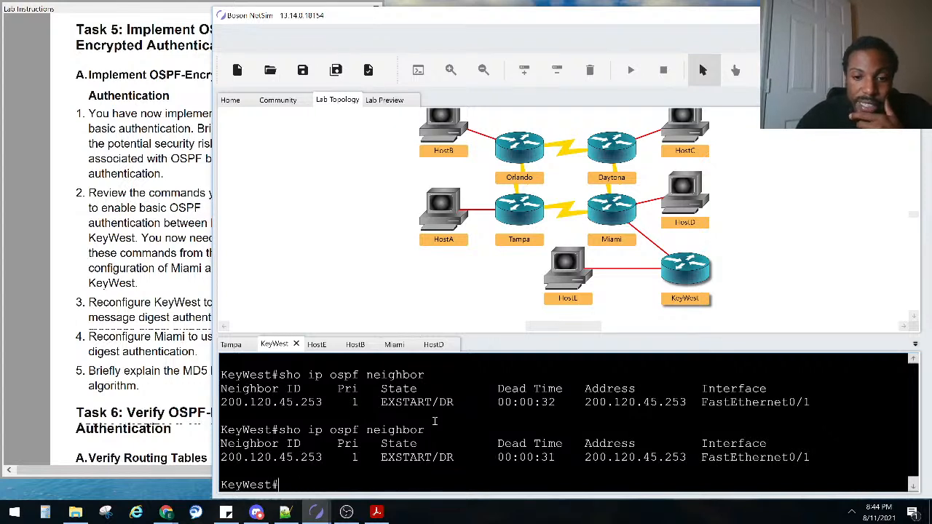
# On the Miami console, run show ip ospf neighbor to confirm KeyWest 200.120.45.193 is FULL/BDR
pyautogui.click(394, 344)
pyautogui.click(391, 379)
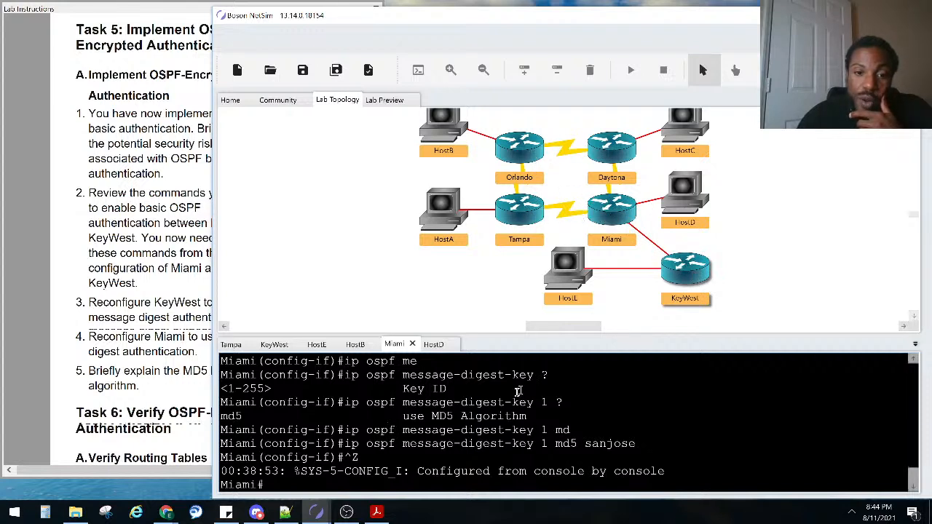
pyautogui.press('Return')
pyautogui.press('Return')
pyautogui.write('sho ip ')
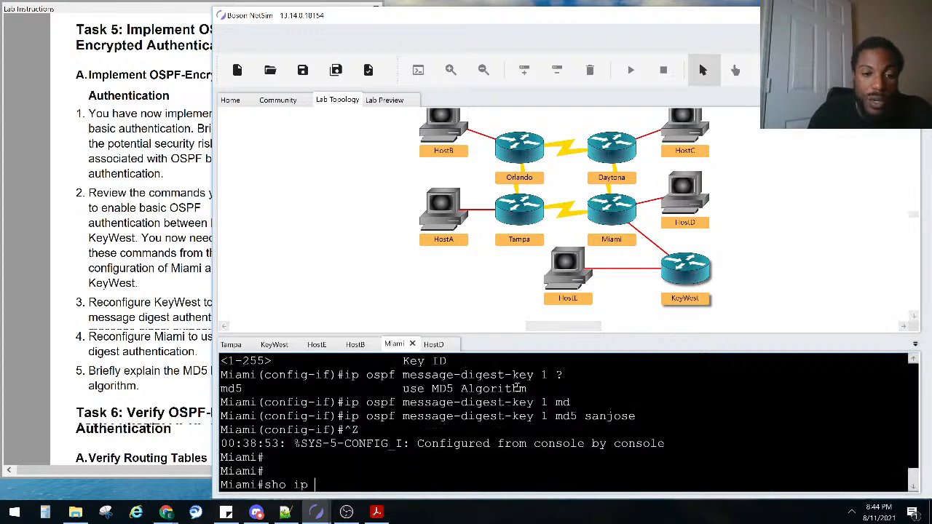
pyautogui.write('os')
pyautogui.press('Tab')
pyautogui.write('ne')
pyautogui.press('Tab')
pyautogui.press('Return')
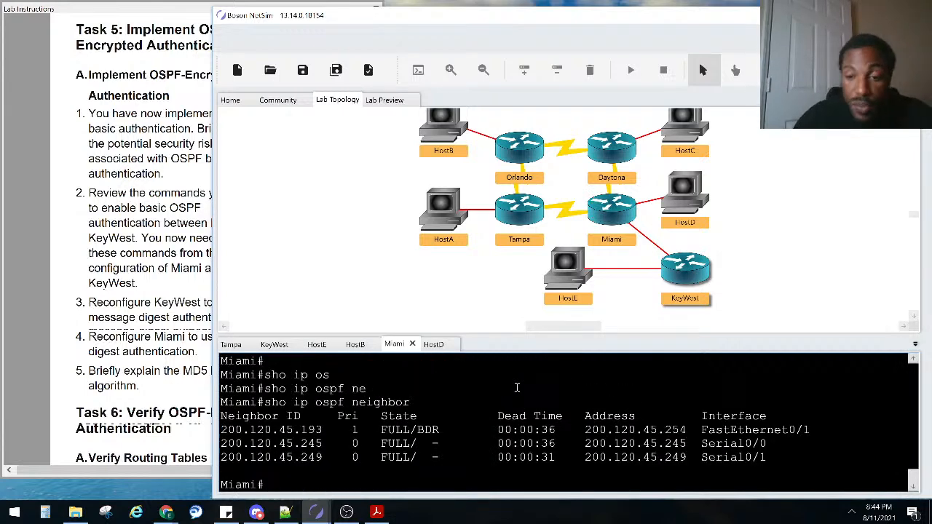
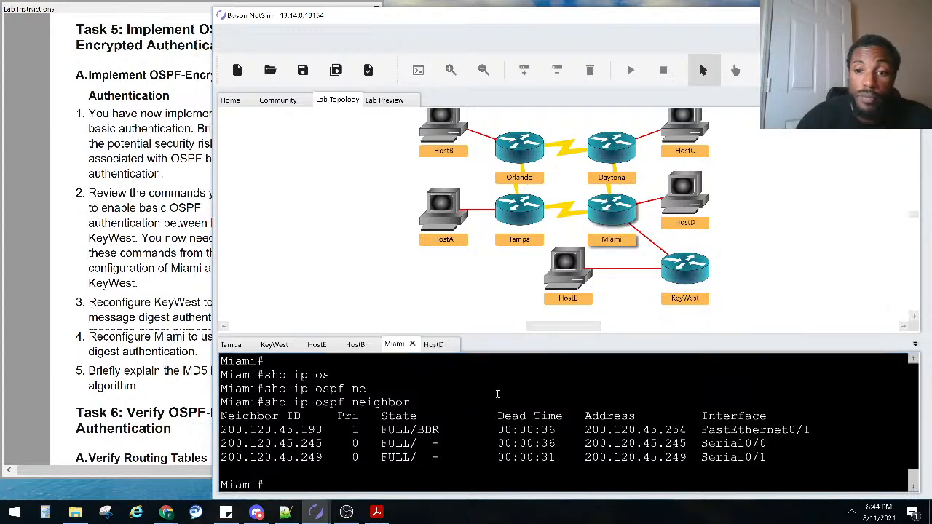
# On the Miami console, enter configure terminal to reach global configuration mode
pyautogui.write('onf')
pyautogui.press('Tab')
pyautogui.write('t')
pyautogui.press('Tab')
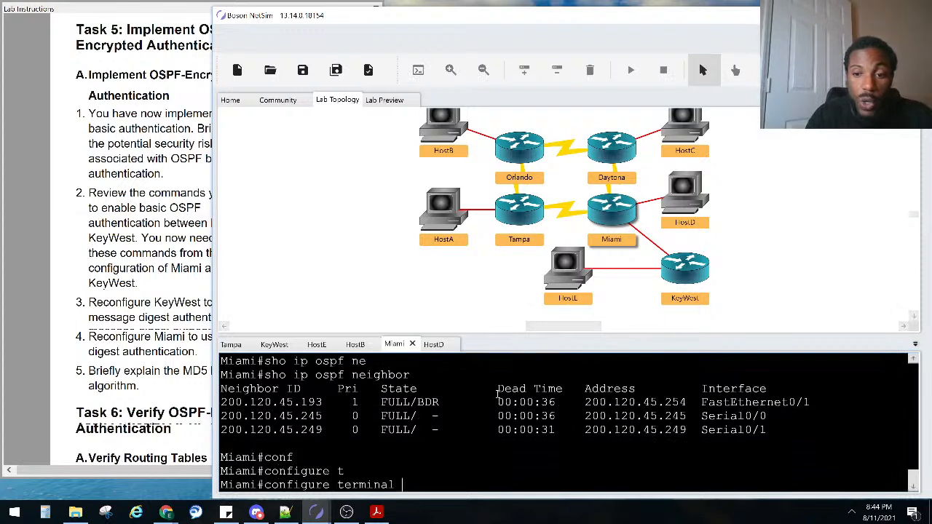
pyautogui.press('Return')
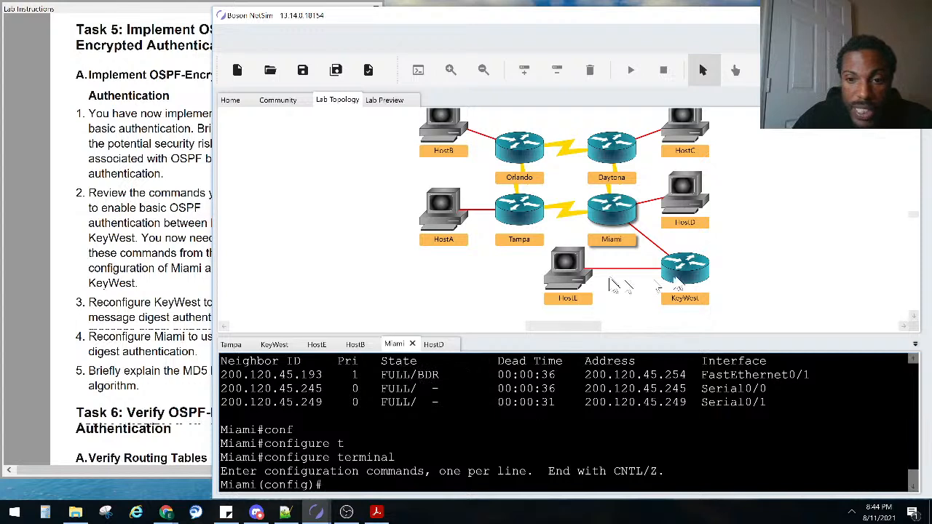
# On KeyWest, rerun the OSPF neighbor check, then enter global configuration mode
pyautogui.click(265, 348)
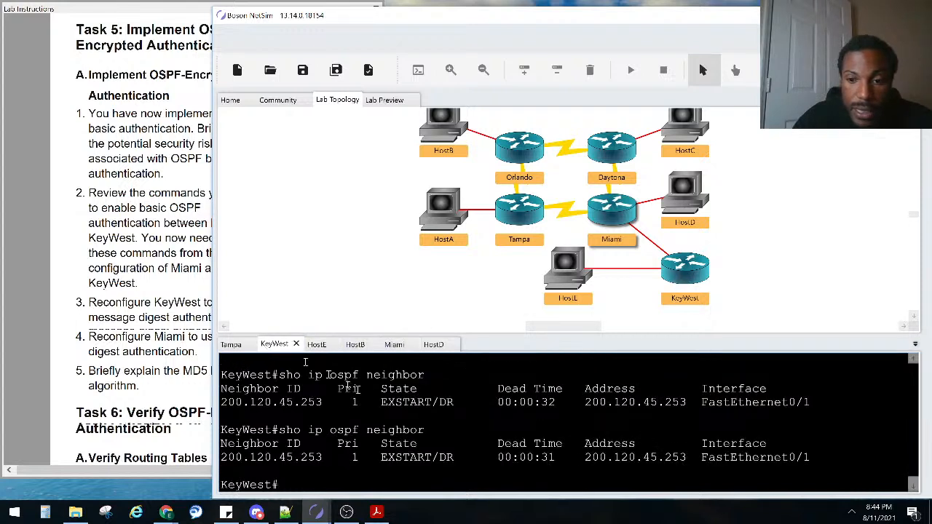
pyautogui.press('Up')
pyautogui.press('Return')
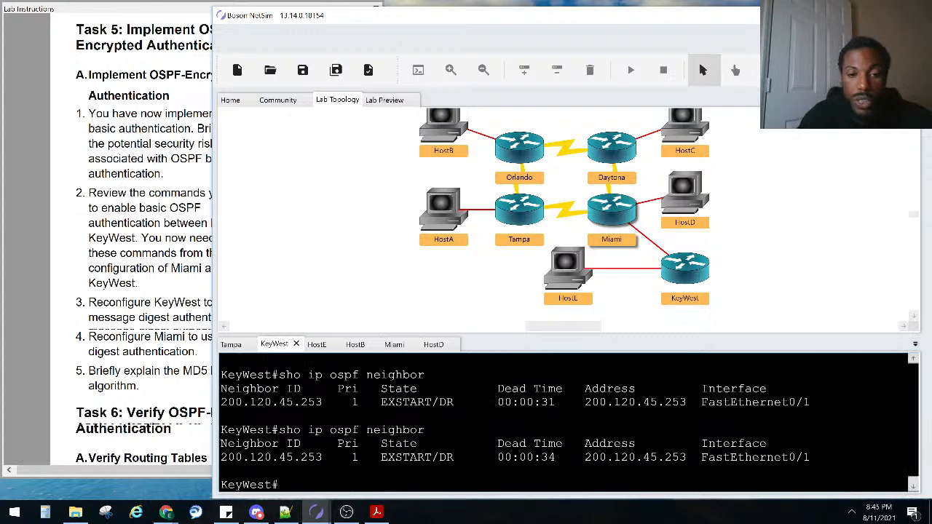
pyautogui.write('conf')
pyautogui.press('Tab')
pyautogui.write('t')
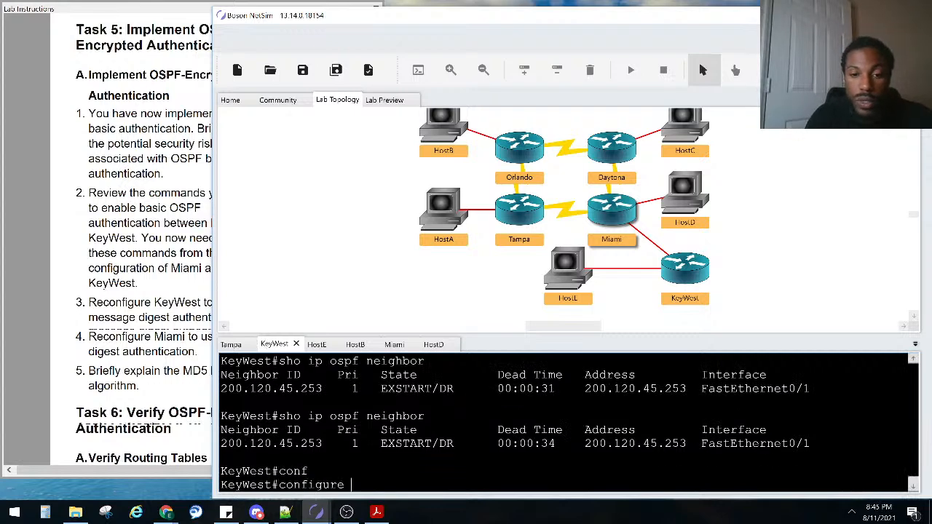
pyautogui.press('Tab')
pyautogui.press('Return')
# Enter interface FastEthernet 0/1 configuration on KeyWest
pyautogui.write('in')
pyautogui.press('Tab')
pyautogui.write('fa')
pyautogui.press('Tab')
pyautogui.write('0/1')
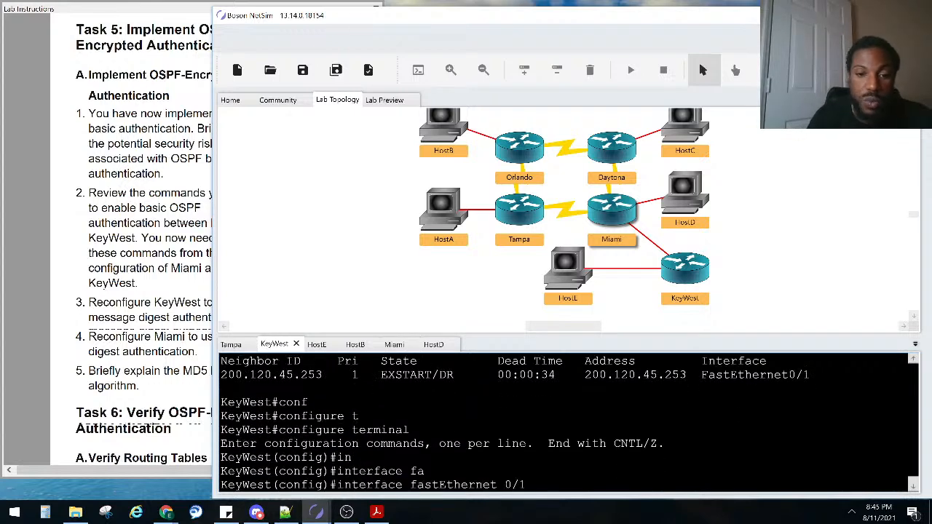
pyautogui.press('Return')
# List the ip ospf options, then enable ip ospf authentication on KeyWest's FastEthernet 0/1
pyautogui.write('ip os')
pyautogui.press('Tab')
pyautogui.write('?')
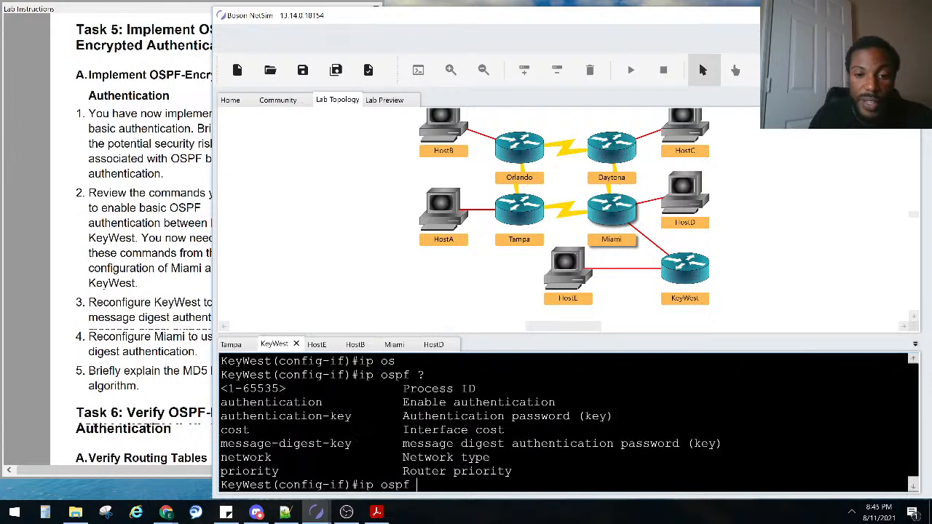
pyautogui.moveTo(353, 451); pyautogui.dragTo(221, 443)
pyautogui.click(220, 443)
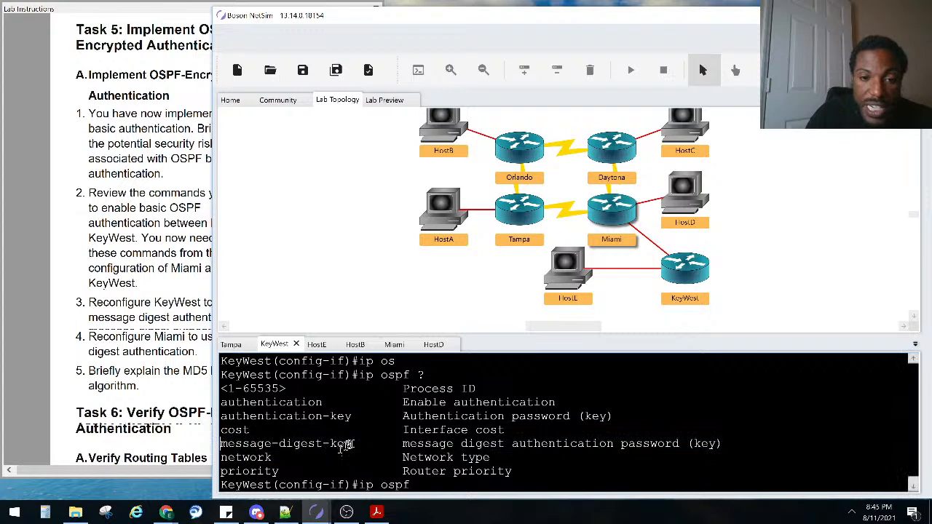
pyautogui.moveTo(352, 446); pyautogui.dragTo(215, 442)
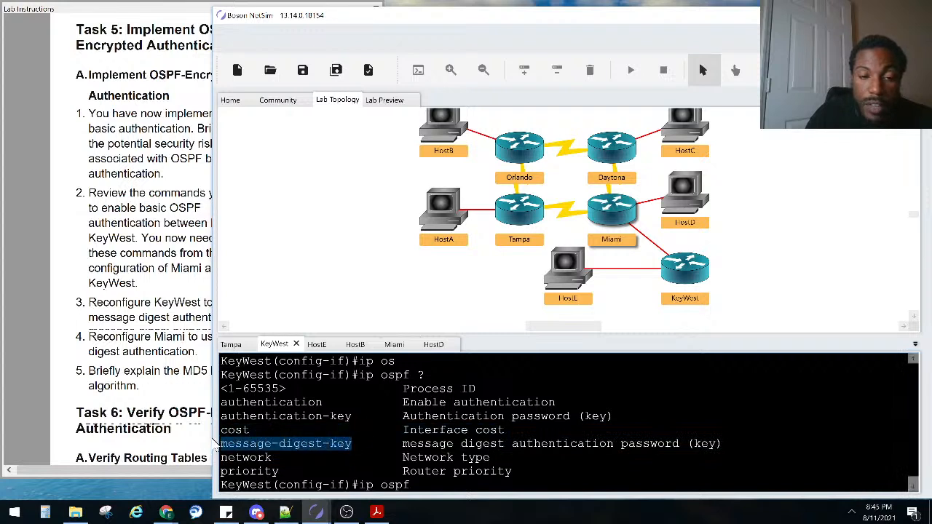
pyautogui.moveTo(322, 402); pyautogui.dragTo(221, 404)
pyautogui.click(488, 439)
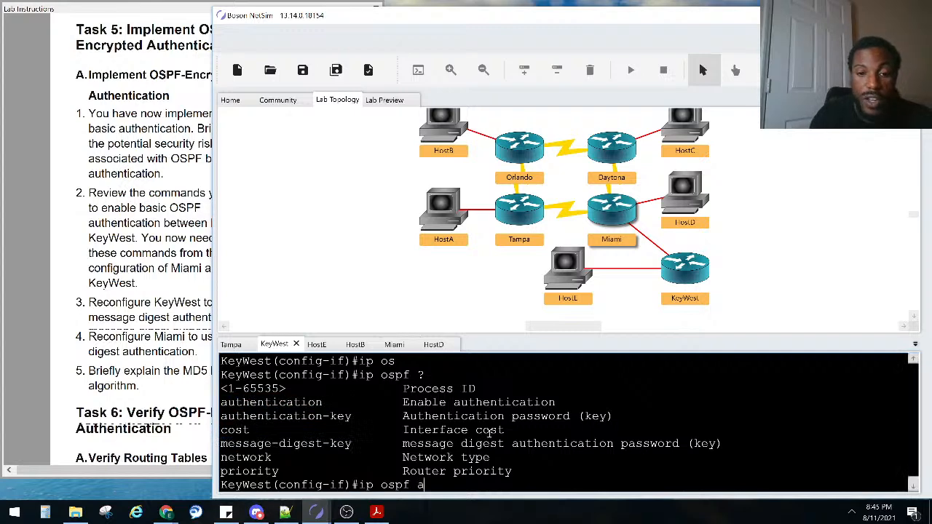
pyautogui.press('Tab')
pyautogui.press('Return')
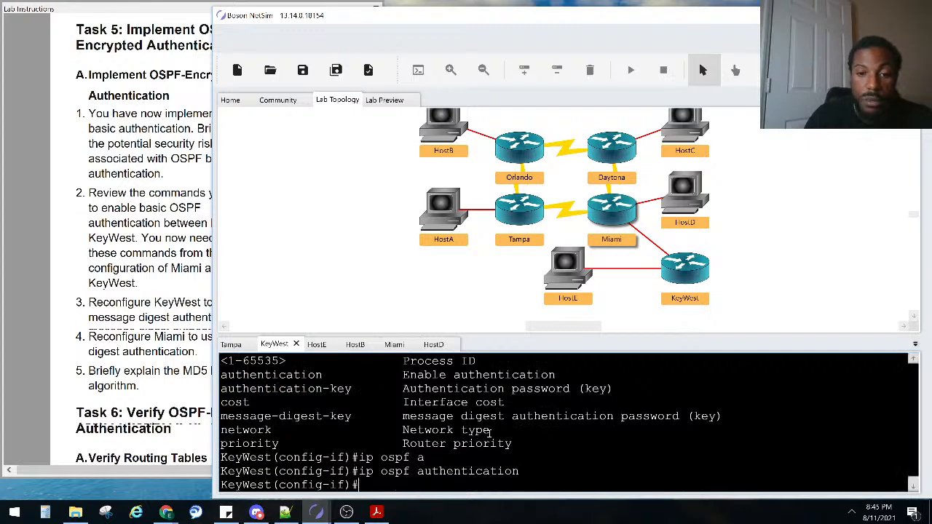
pyautogui.click(394, 344)
# Enable ip ospf authentication on Miami's fa0/1 and leave configuration mode with Ctrl+Z
pyautogui.press('Return')
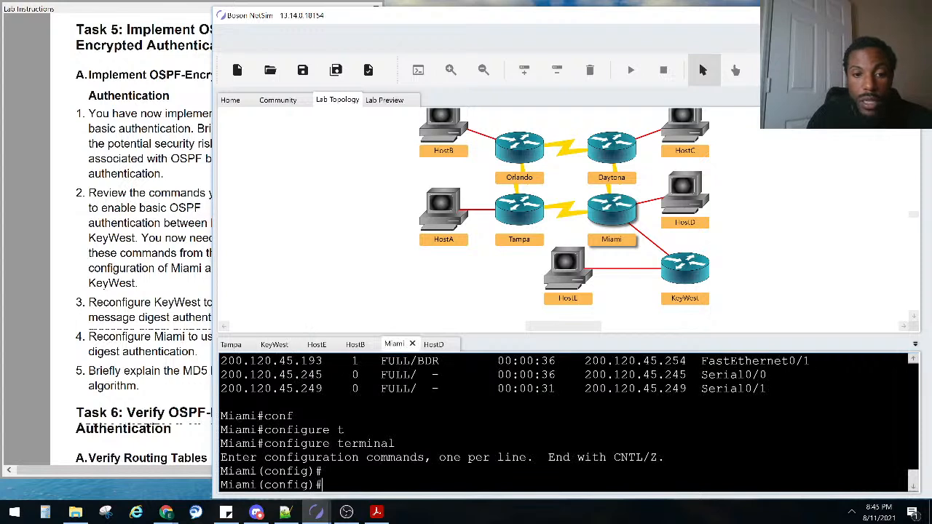
pyautogui.write('in')
pyautogui.press('Tab')
pyautogui.write('fa0/1')
pyautogui.press('Return')
pyautogui.write('ip os')
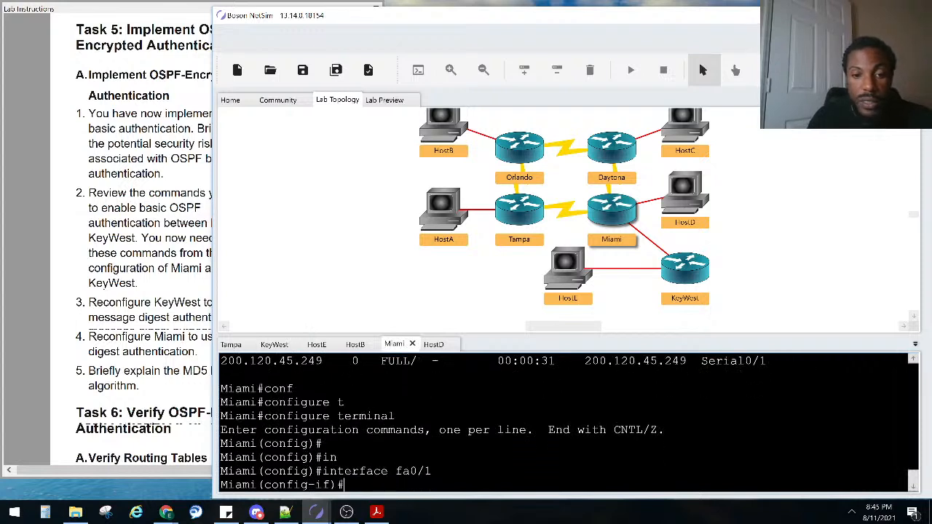
pyautogui.press('Tab')
pyautogui.write('au')
pyautogui.press('Tab')
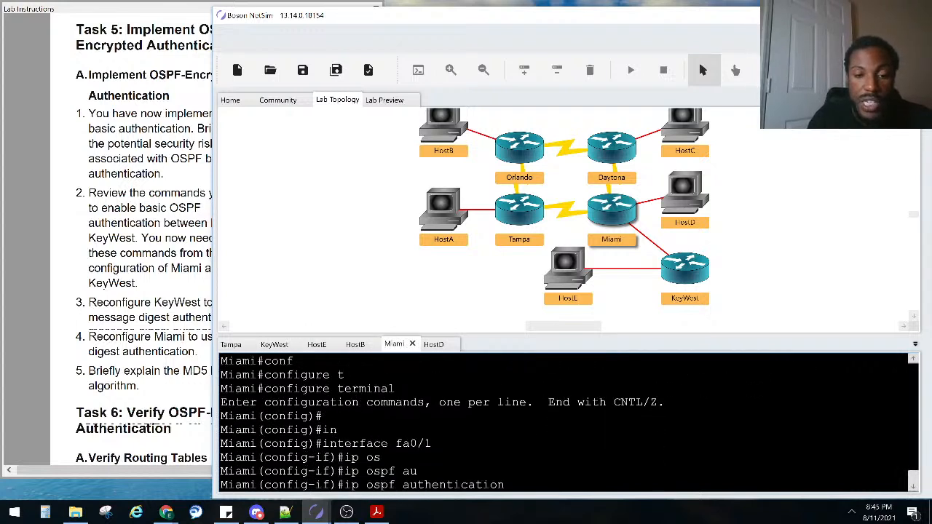
pyautogui.press('Return')
pyautogui.hotkey('ctrl', 'z')
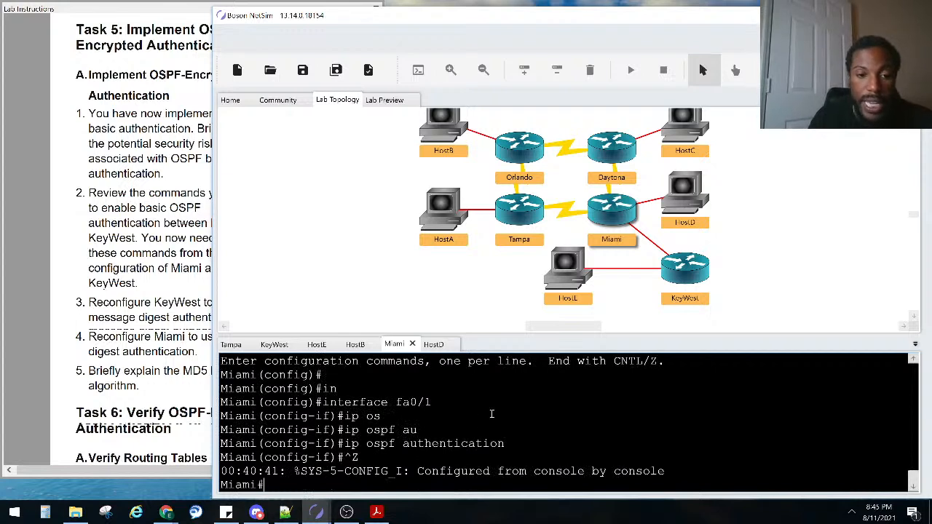
# Repeatedly run show ip ospf neighbor on Miami, confirming three FULL adjacencies including 200.120.45.193 as BDR
pyautogui.write('sho ip ospf neighbor')
pyautogui.press('Return')
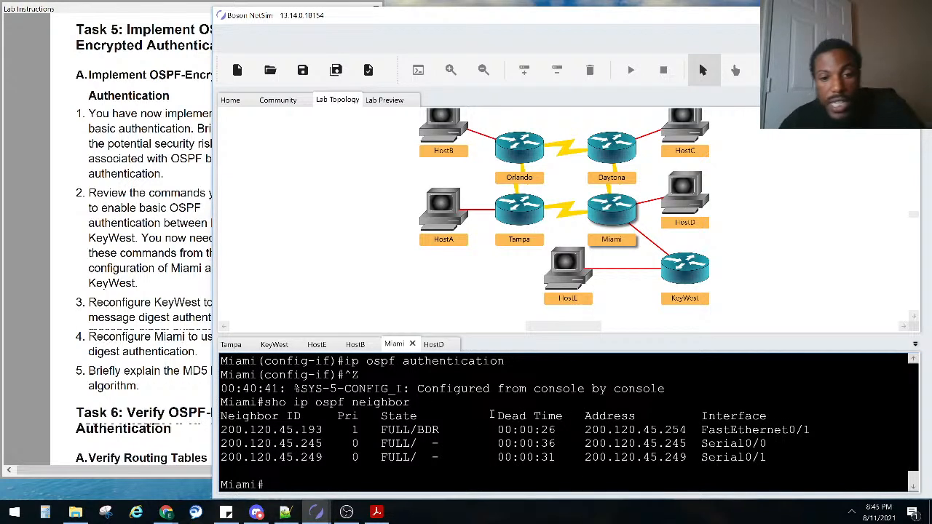
pyautogui.press('Up')
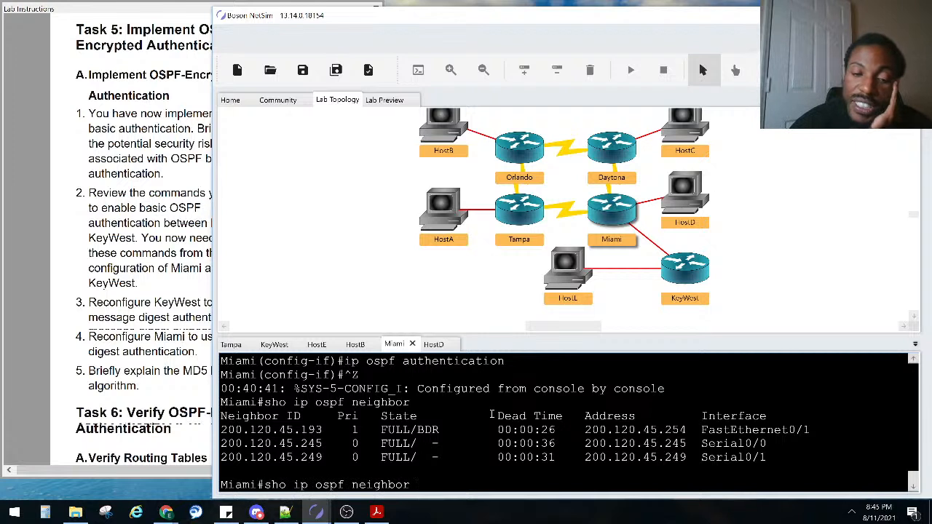
pyautogui.press('Return')
pyautogui.press('Up')
pyautogui.press('Return')
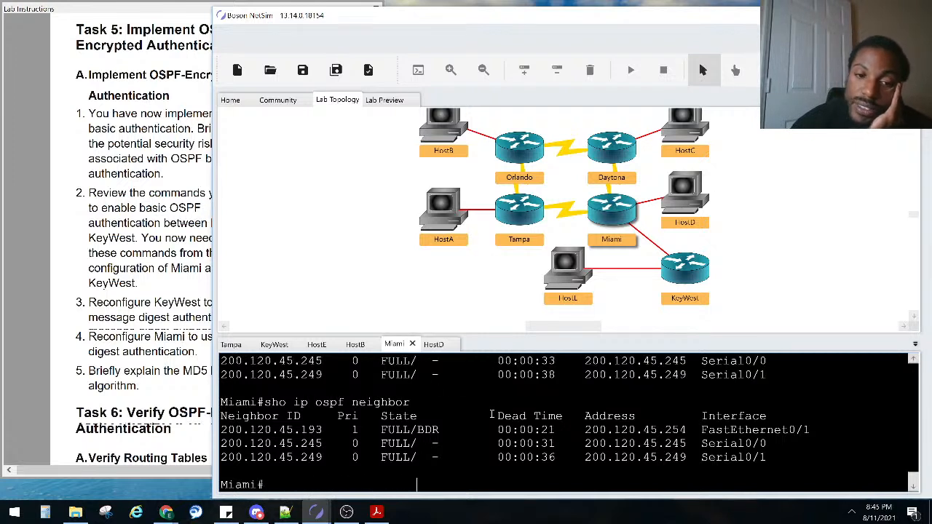
pyautogui.press('Up')
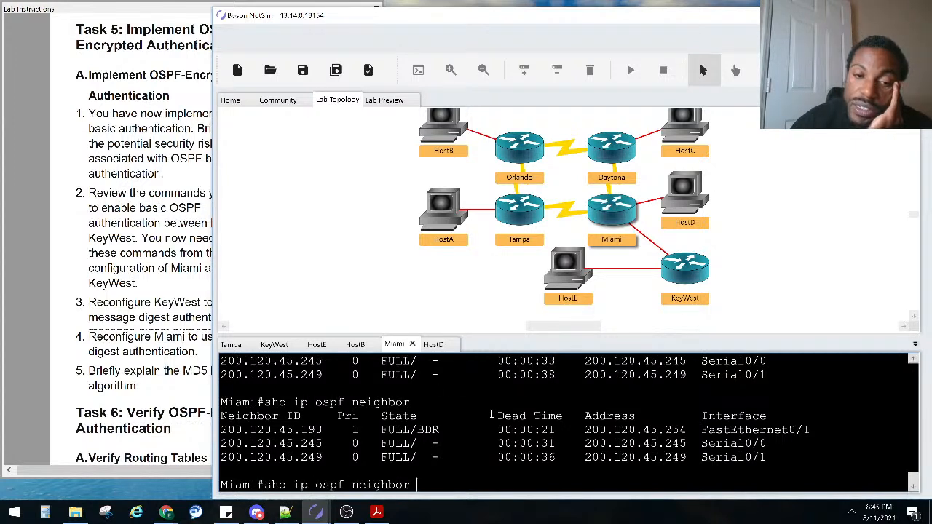
pyautogui.press('Return')
pyautogui.press('Up')
pyautogui.press('Return')
pyautogui.press('Up')
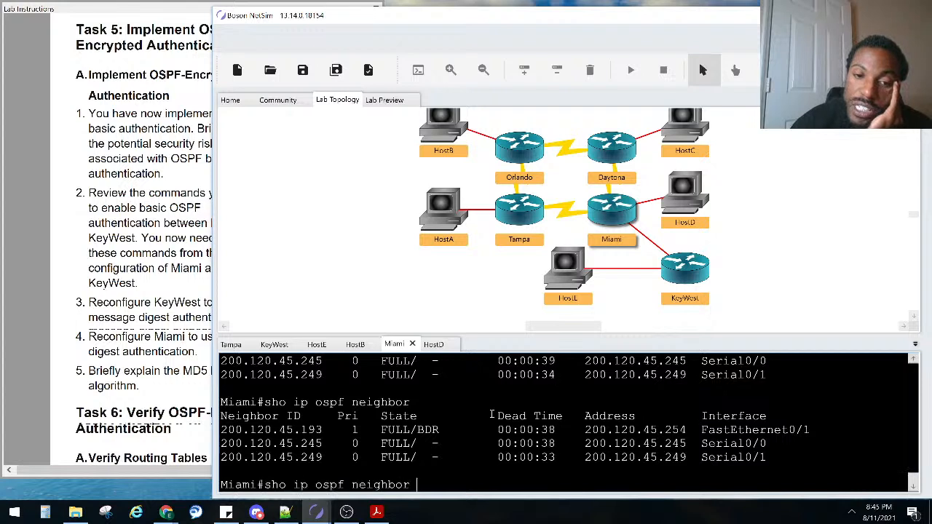
pyautogui.press('Return')
pyautogui.press('Up')
pyautogui.press('Return')
pyautogui.press('Up')
pyautogui.press('Return')
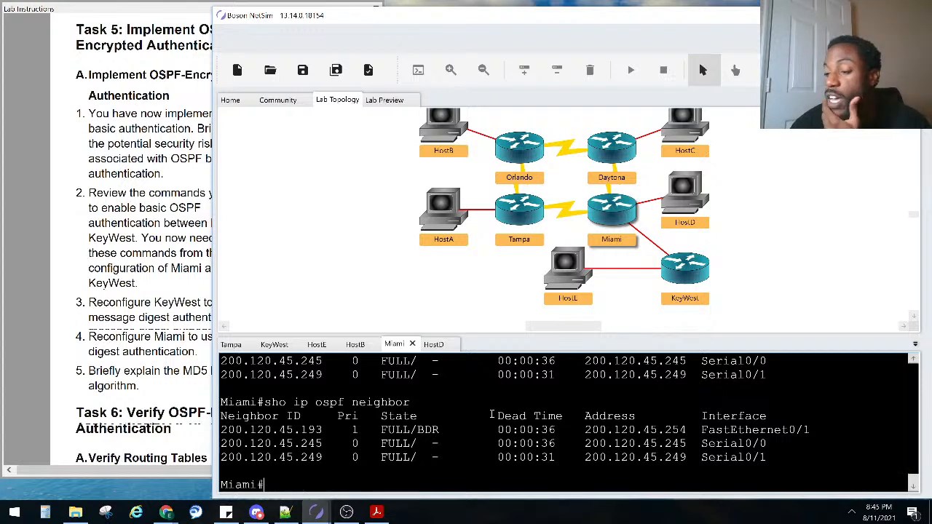
pyautogui.press('Up')
pyautogui.press('Return')
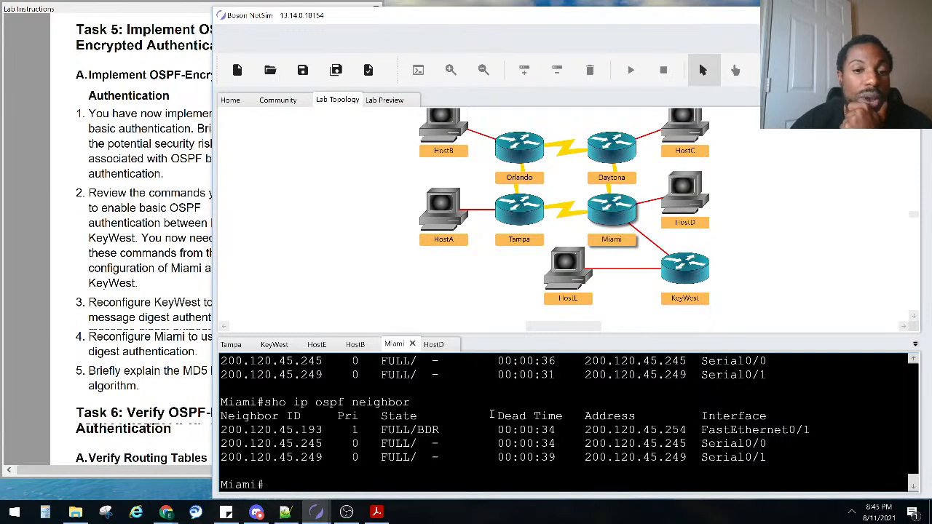
pyautogui.press('Up')
pyautogui.press('Return')
pyautogui.press('Up')
pyautogui.press('Return')
pyautogui.press('Up')
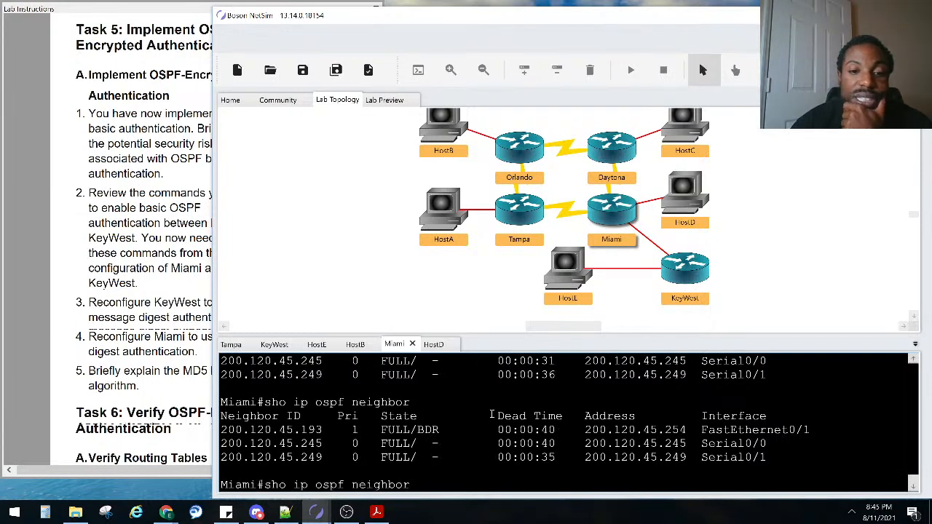
pyautogui.press('Return')
pyautogui.press('Up')
pyautogui.press('Return')
pyautogui.press('Up')
pyautogui.press('Return')
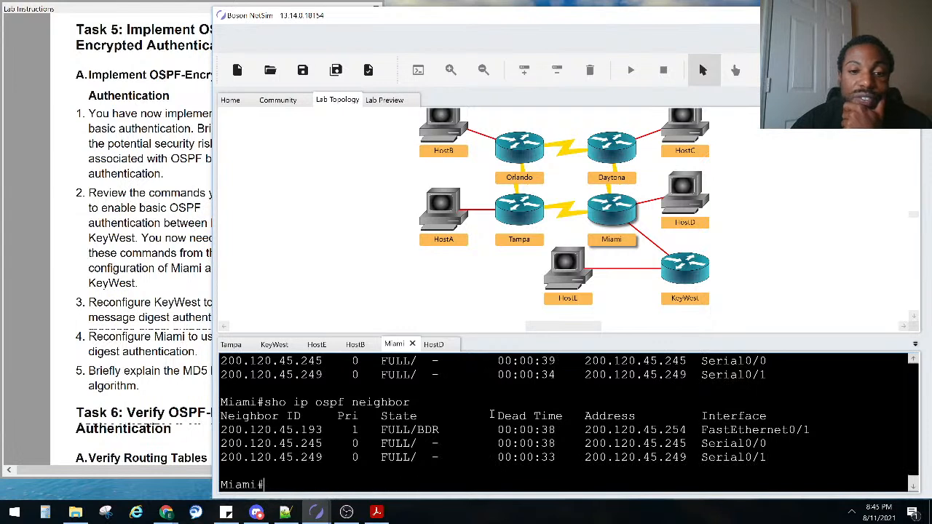
pyautogui.press('Up')
pyautogui.press('Return')
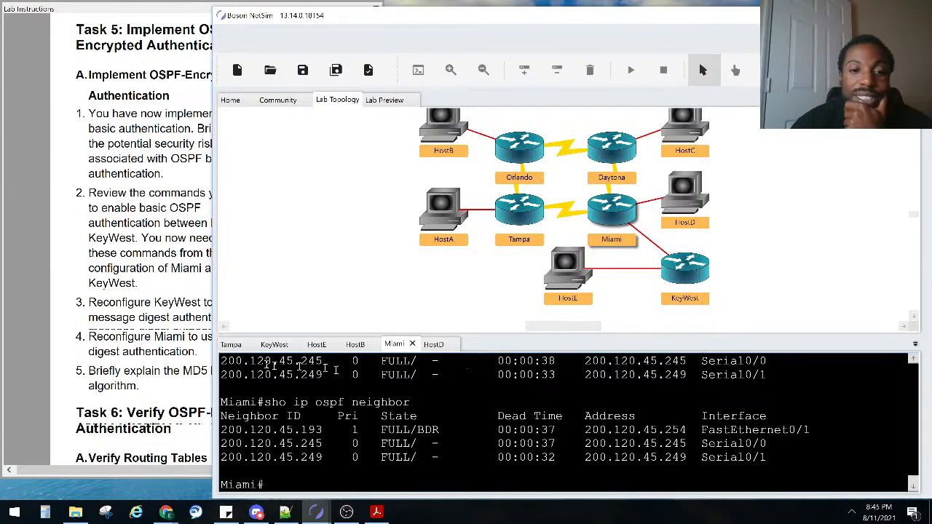
# On KeyWest, return from configuration mode to the privileged prompt
pyautogui.click(274, 344)
pyautogui.press('Up')
pyautogui.press('Up')
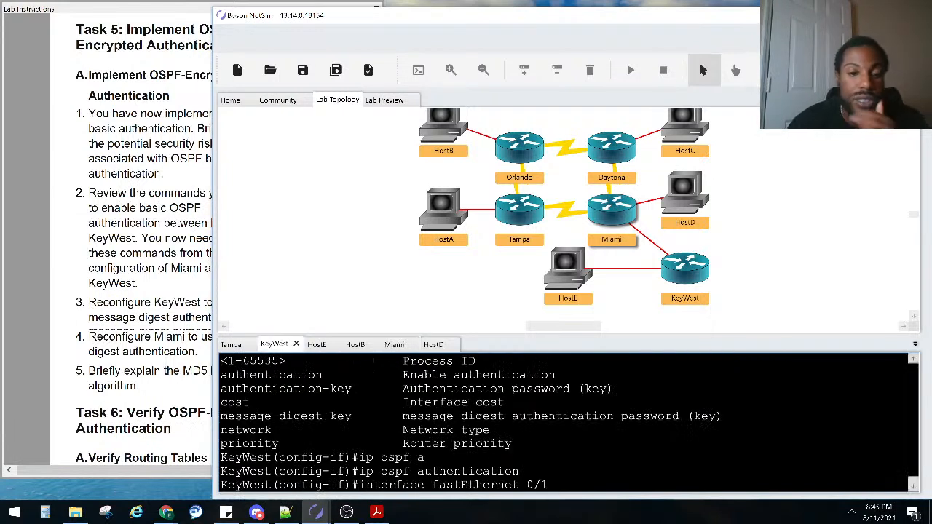
pyautogui.hotkey('ctrl', 'z')
pyautogui.press('Up')
pyautogui.press('Return')
pyautogui.press('Up')
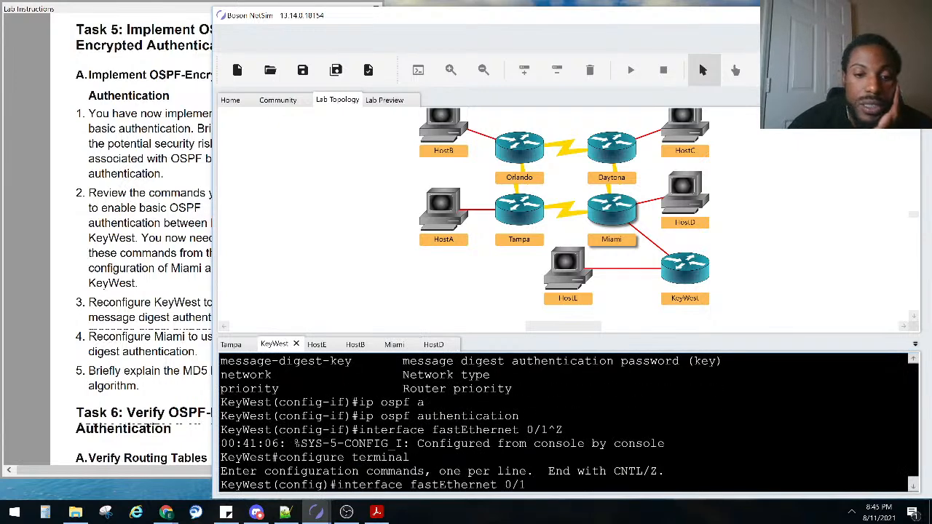
pyautogui.hotkey('ctrl', 'z')
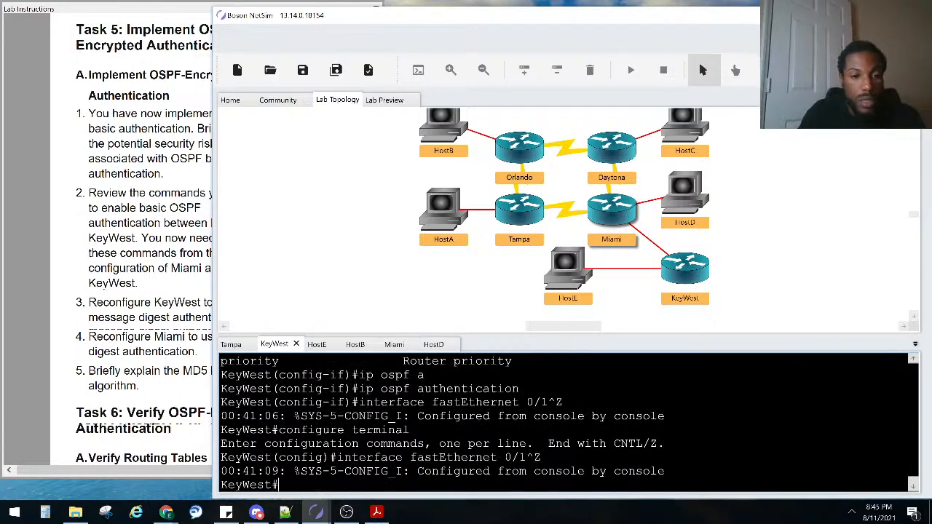
# Run show ip ospf neighbor on KeyWest three times to check adjacency states
pyautogui.write('sho ip os')
pyautogui.press('Tab')
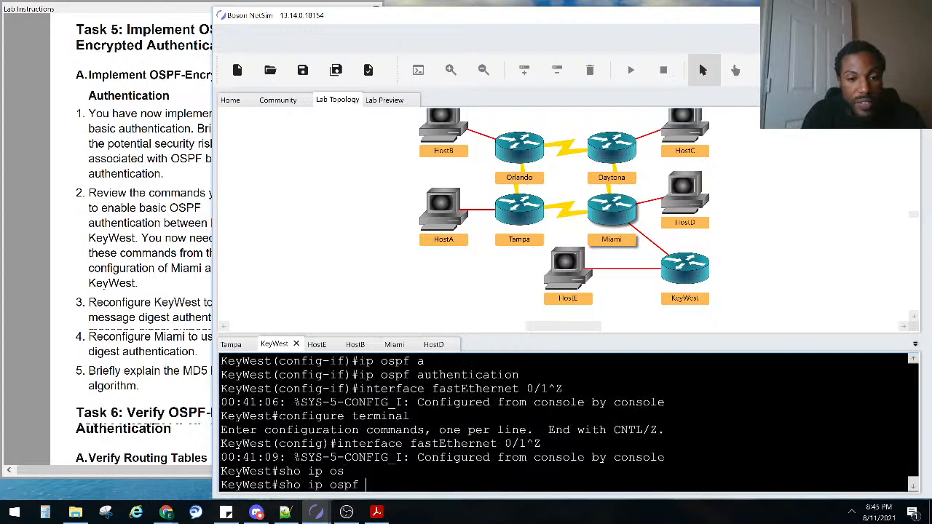
pyautogui.write('ne')
pyautogui.press('Tab')
pyautogui.press('Return')
pyautogui.press('Up')
pyautogui.press('Return')
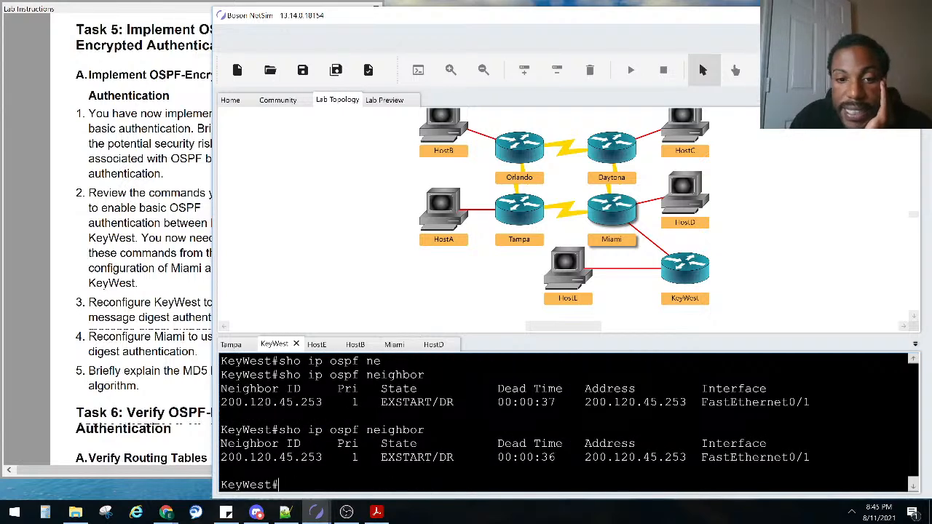
pyautogui.press('Up')
pyautogui.press('Return')
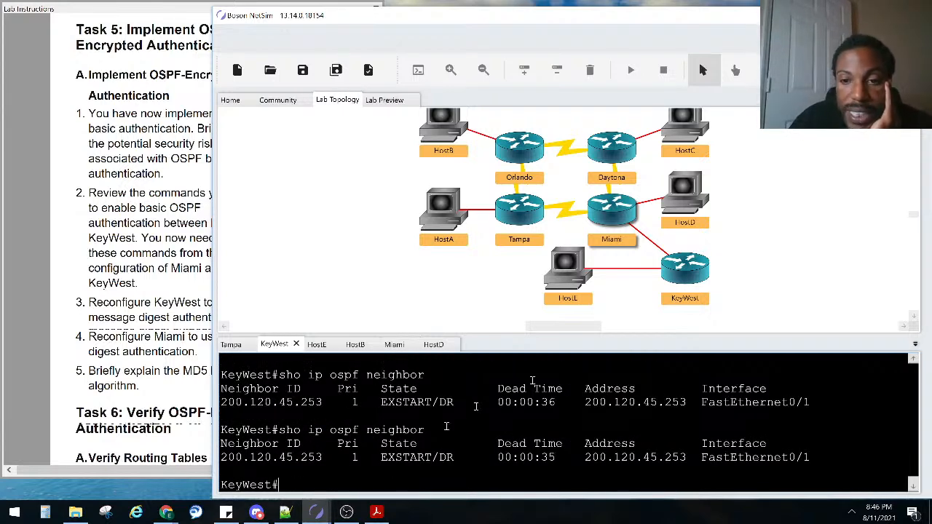
# Select KeyWest in the topology and consult the lab instructions before returning to the console
pyautogui.click(681, 269)
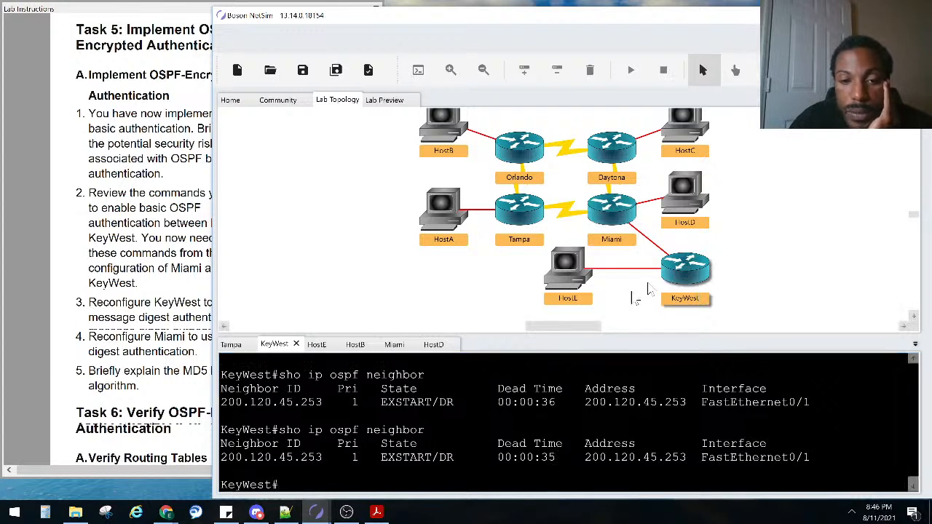
pyautogui.click(376, 425)
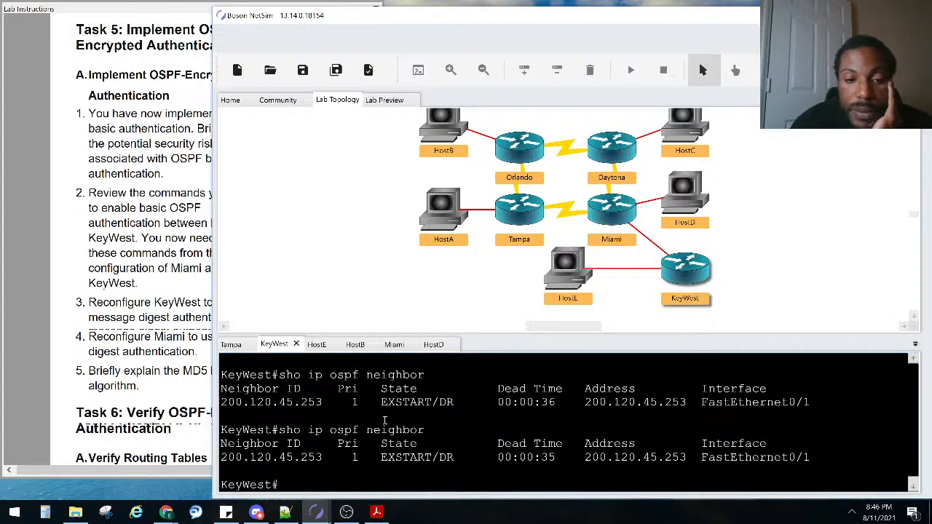
pyautogui.click(17, 368)
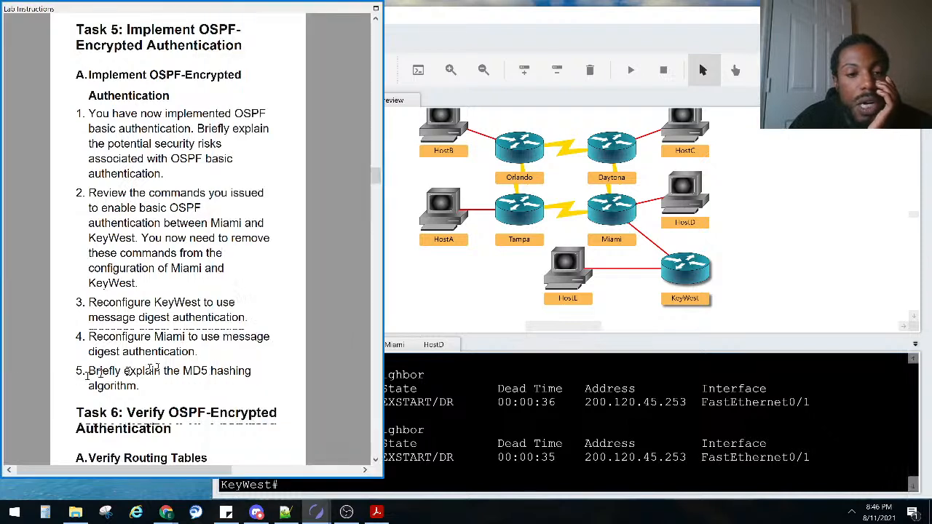
pyautogui.click(437, 394)
pyautogui.press('Up')
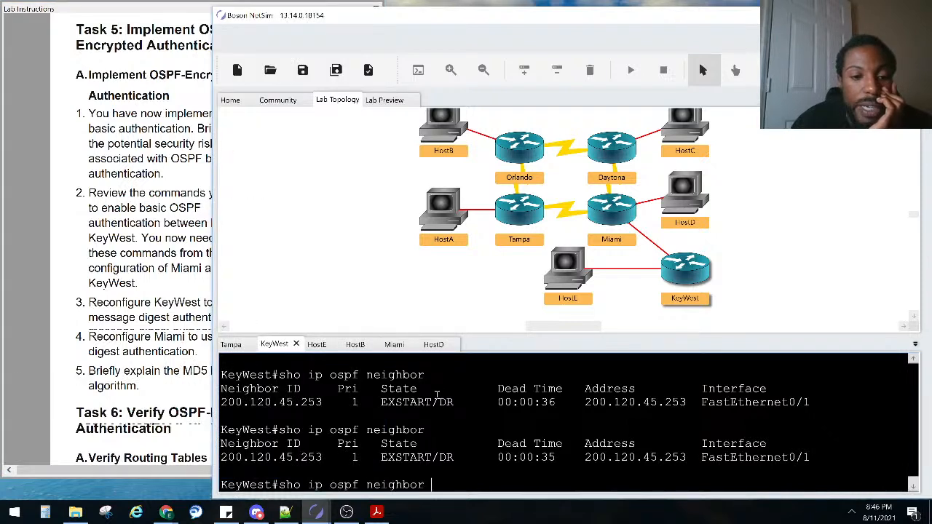
pyautogui.press('Down')
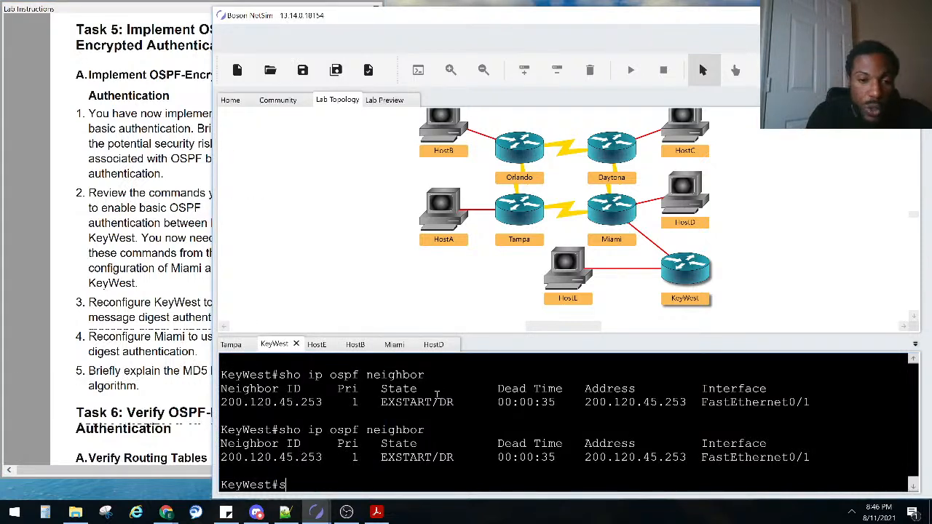
# Show the fa0/1 running configuration, highlighting the MD5 message-digest key and toMiami description
pyautogui.write('sho run inter fa0/')
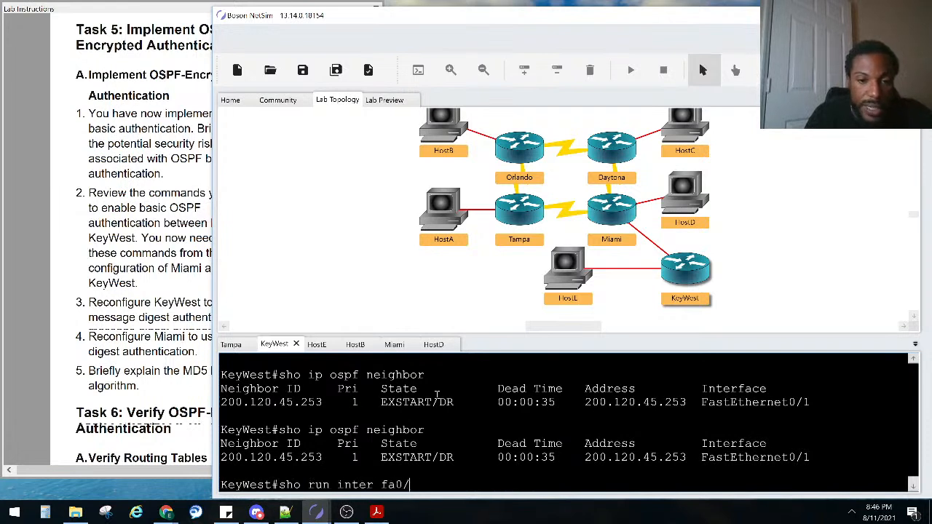
pyautogui.write('1')
pyautogui.press('Return')
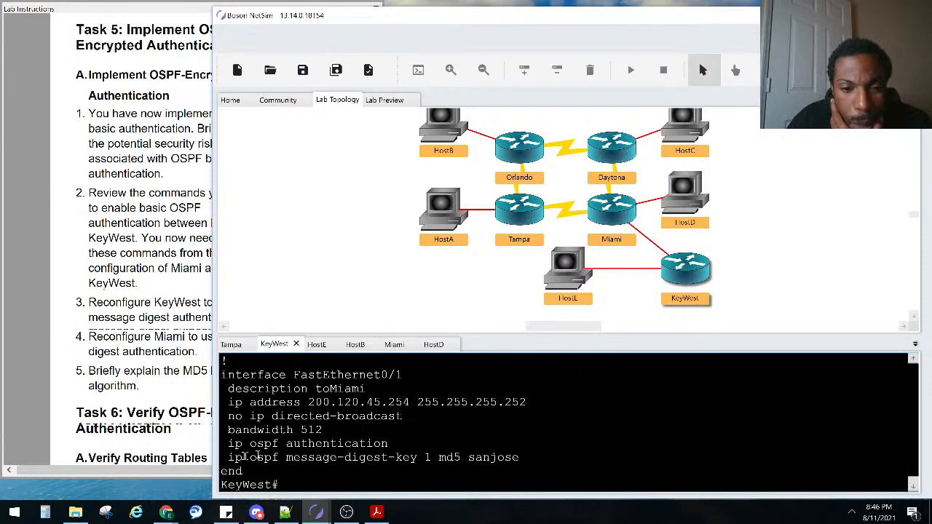
pyautogui.moveTo(257, 458); pyautogui.dragTo(491, 458)
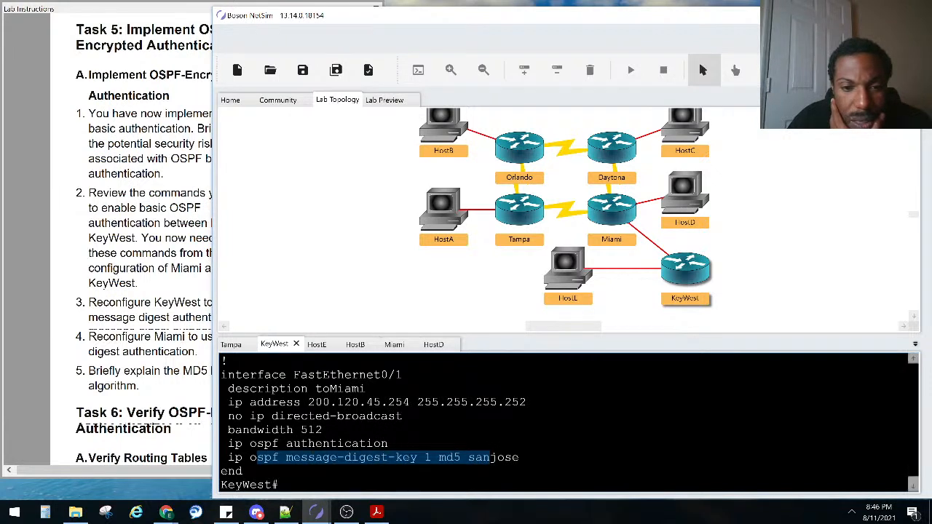
pyautogui.moveTo(365, 389); pyautogui.dragTo(295, 390)
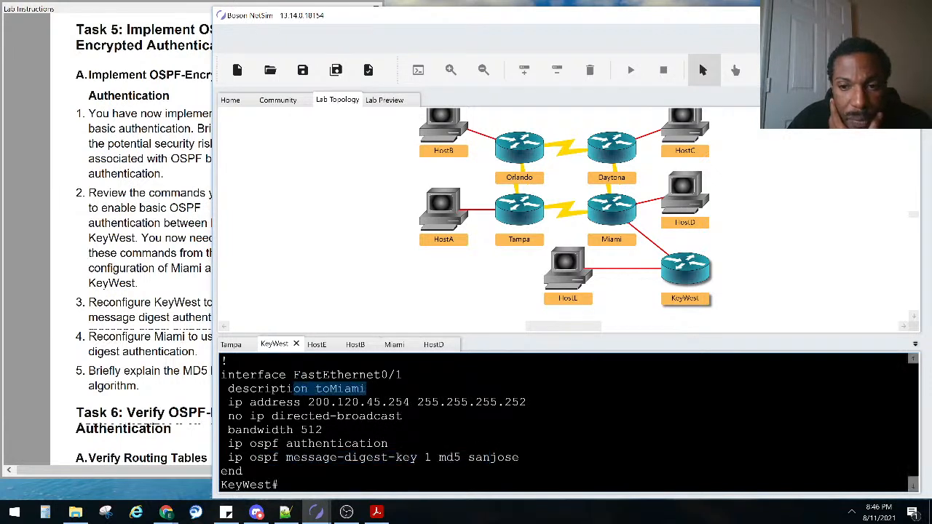
pyautogui.doubleClick(610, 210)
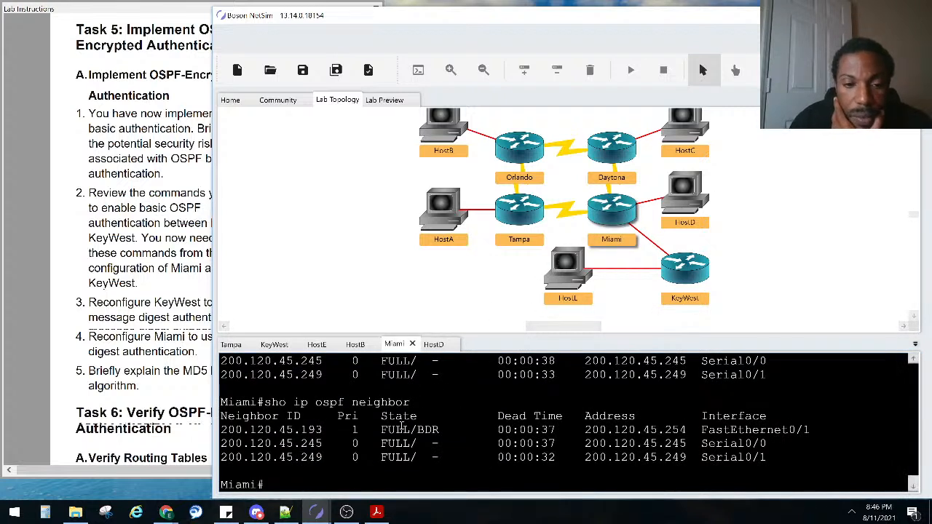
pyautogui.press('Up')
pyautogui.press('Up')
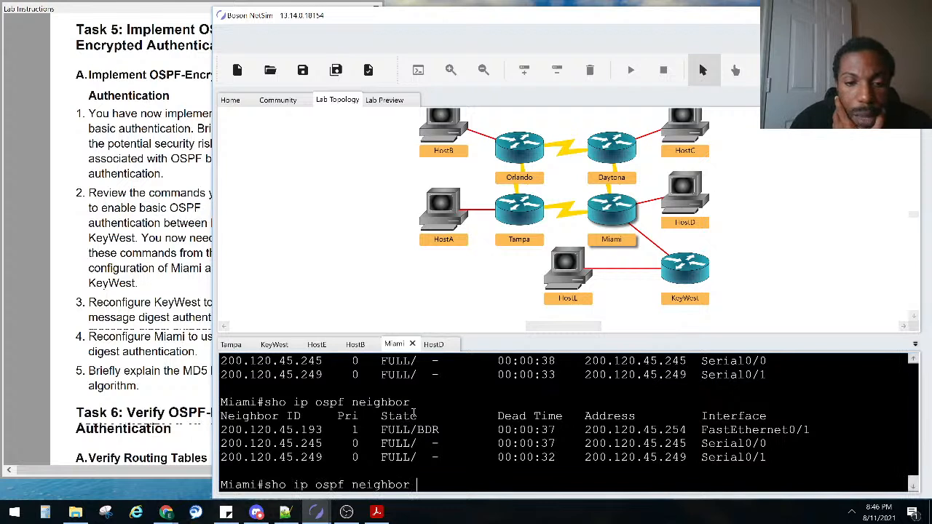
pyautogui.press('Down')
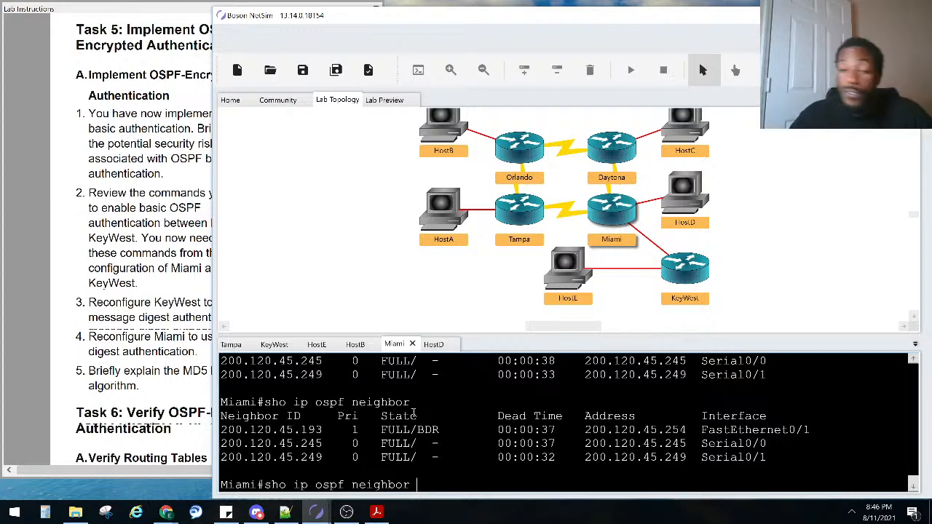
pyautogui.press('Return')
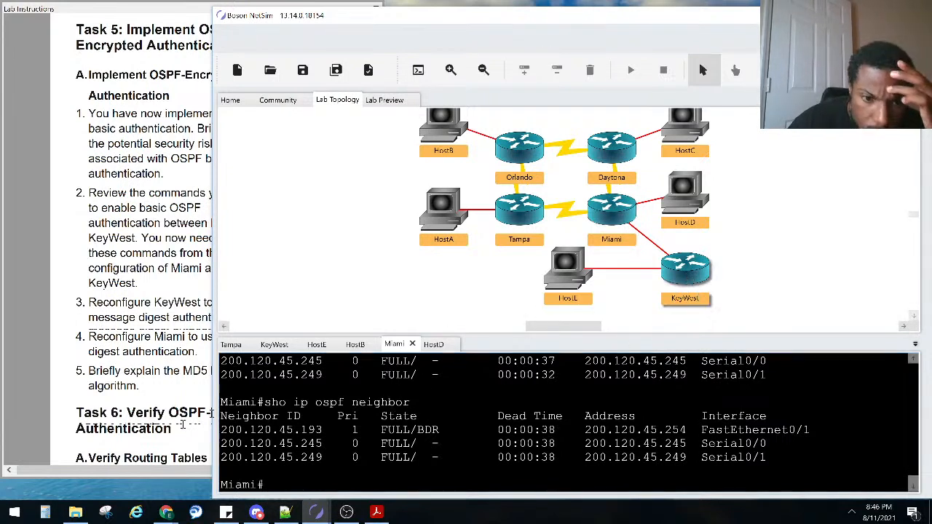
pyautogui.click(274, 346)
pyautogui.click(329, 429)
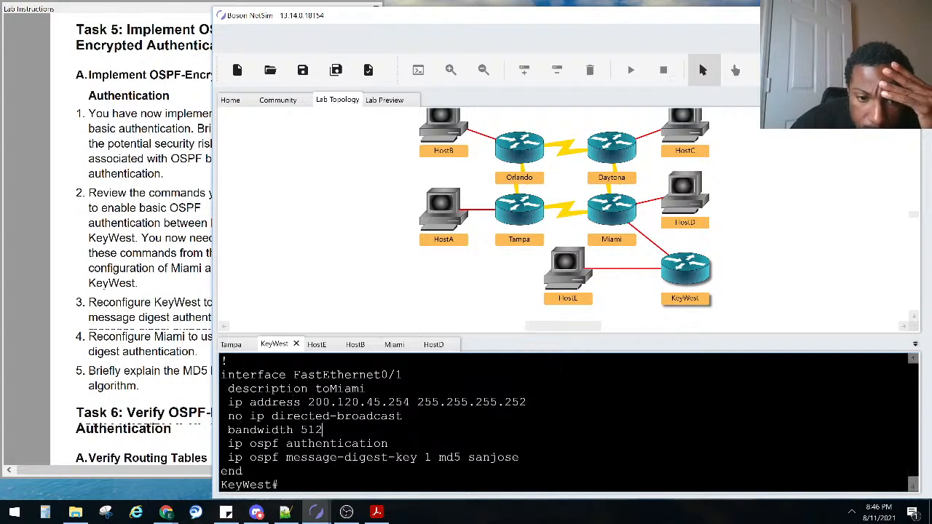
# On KeyWest, enter configuration mode for interface fa0/1
pyautogui.write('conf')
pyautogui.press('Tab')
pyautogui.write('t')
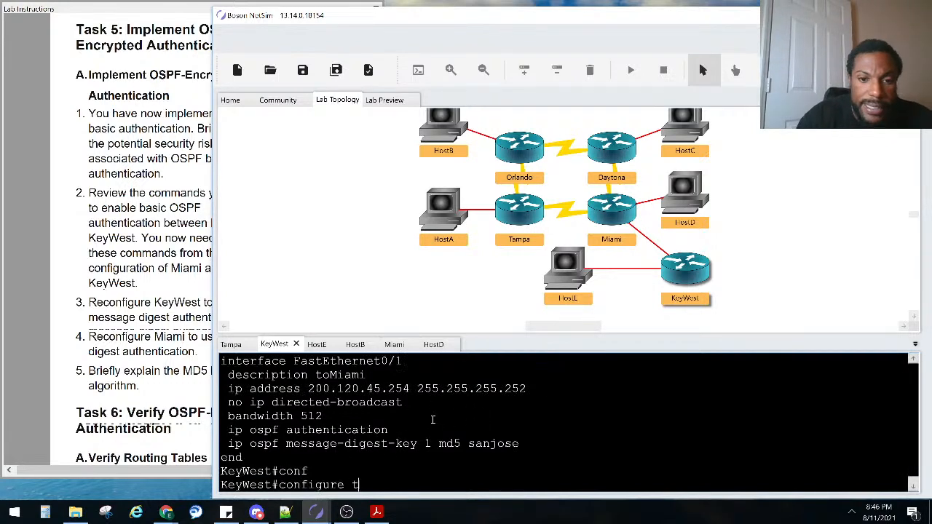
pyautogui.press('Tab')
pyautogui.press('Return')
pyautogui.write('in')
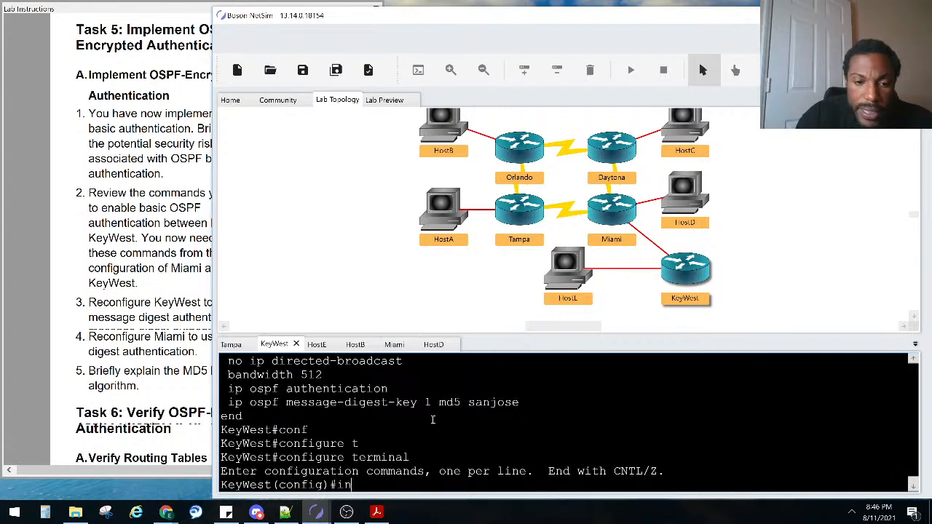
pyautogui.press('Tab')
pyautogui.write('fa0/1')
pyautogui.press('Return')
# Shut down fa0/1, noting the neighbor-down message, then bring it back up with no shut
pyautogui.write('shut')
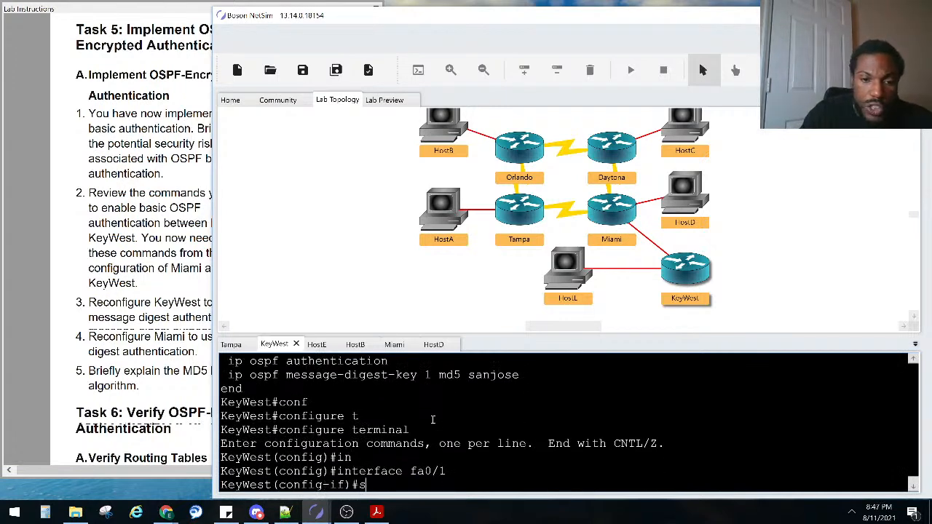
pyautogui.press('Return')
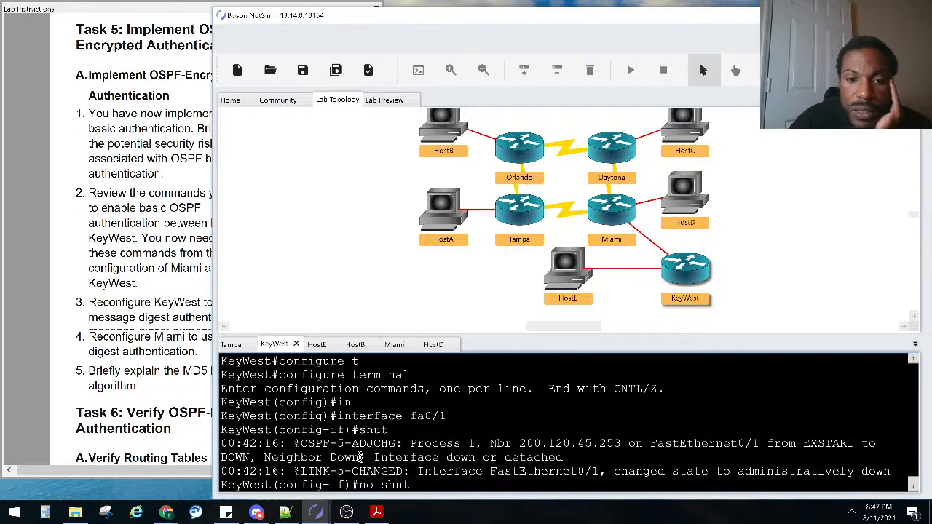
pyautogui.moveTo(359, 455); pyautogui.dragTo(319, 448)
pyautogui.write('no shut')
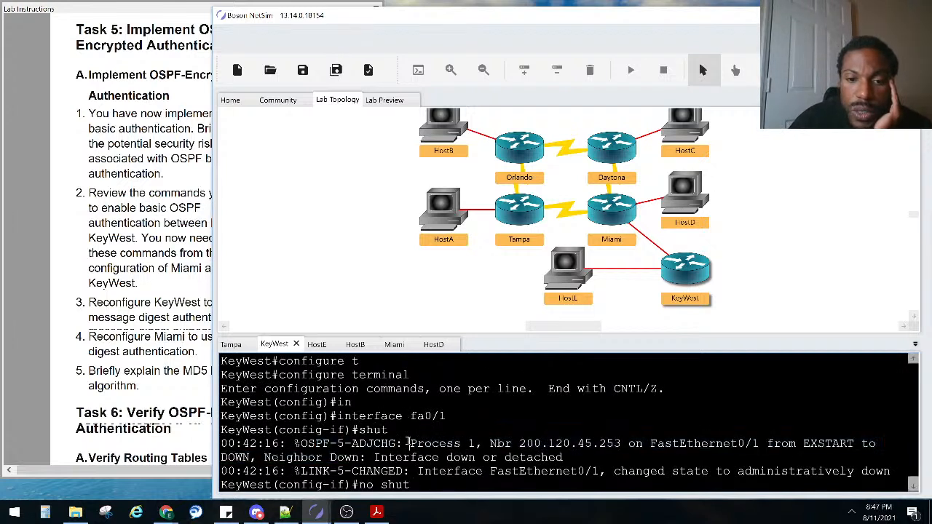
pyautogui.press('Return')
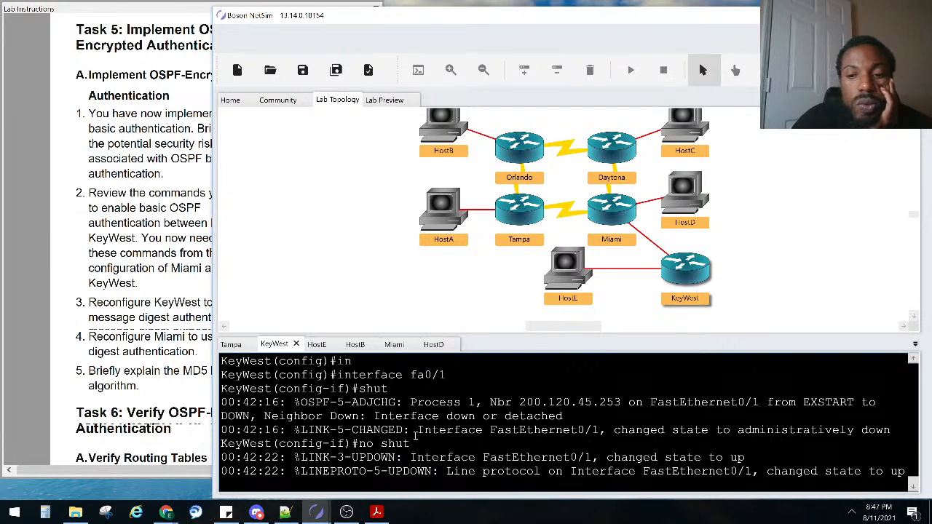
pyautogui.hotkey('ctrl', 'z')
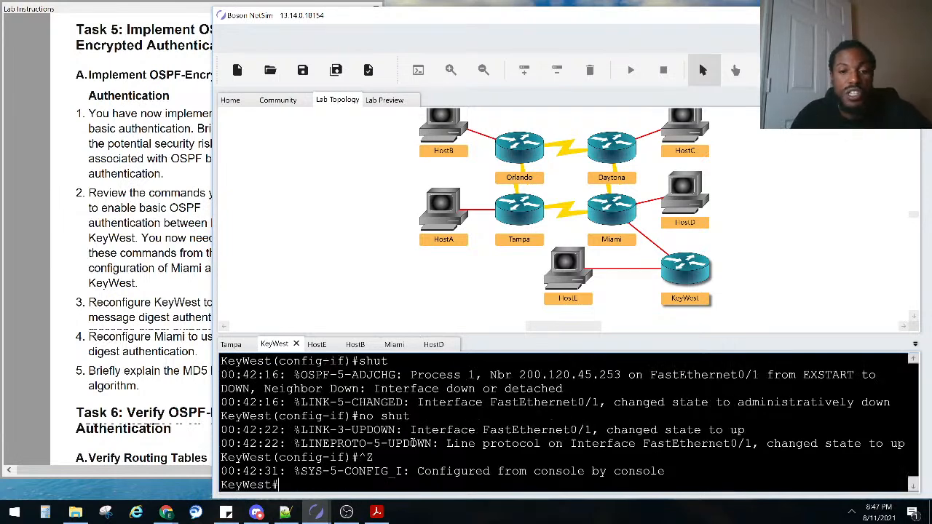
pyautogui.write('sho ip os')
pyautogui.press('Tab')
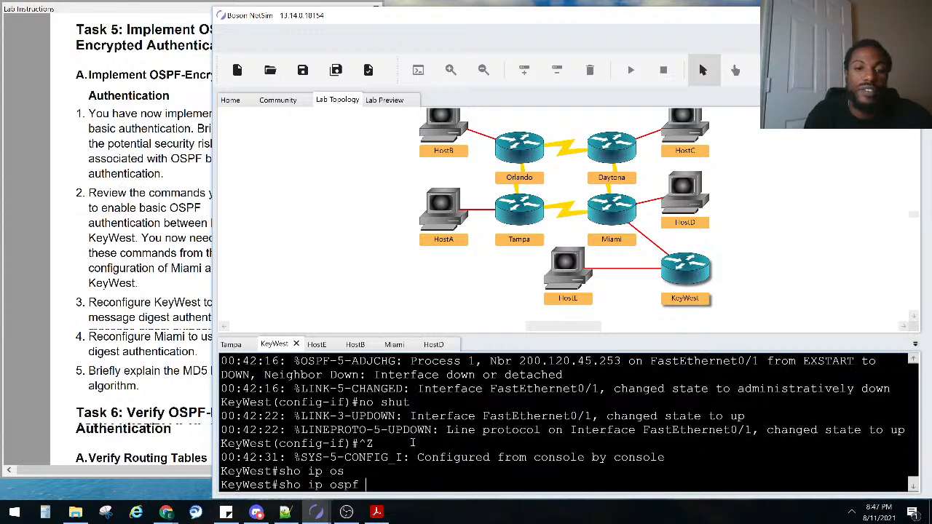
# Rerun show ip ospf neighbor on KeyWest until 200.120.45.253 reaches FULL/DR
pyautogui.write('ne')
pyautogui.press('Tab')
pyautogui.press('Return')
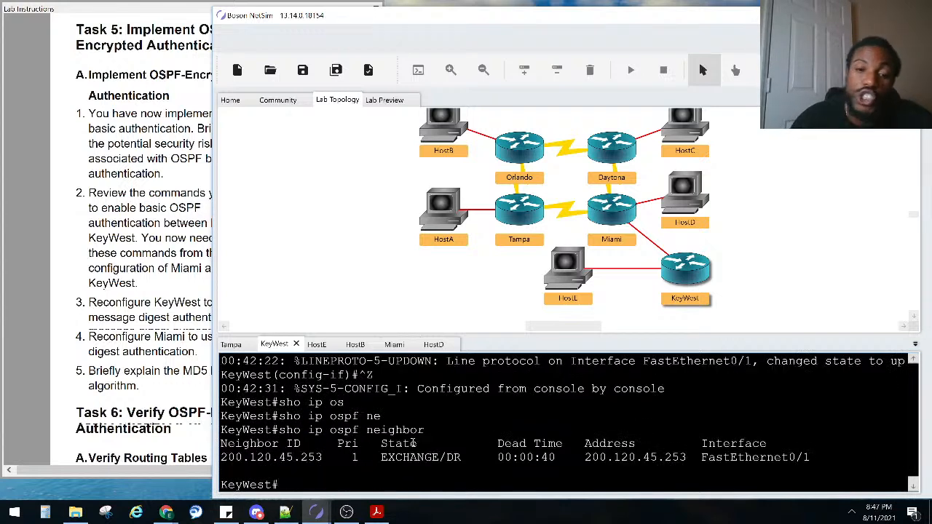
pyautogui.press('Up')
pyautogui.press('Return')
pyautogui.press('Up')
pyautogui.press('Return')
pyautogui.press('Up')
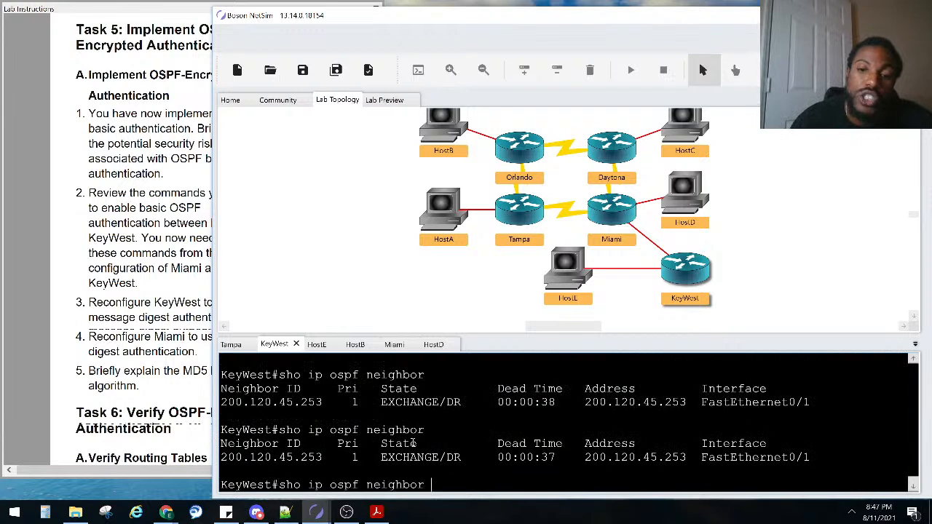
pyautogui.press('Return')
pyautogui.press('Up')
pyautogui.press('Return')
pyautogui.press('Up')
pyautogui.press('Return')
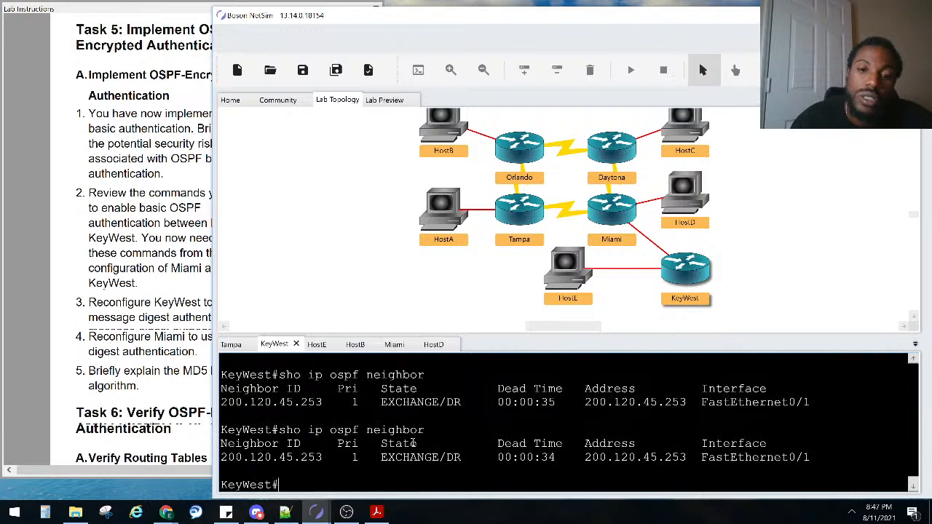
pyautogui.press('Up')
pyautogui.press('Return')
pyautogui.press('Up')
pyautogui.press('Return')
pyautogui.press('Up')
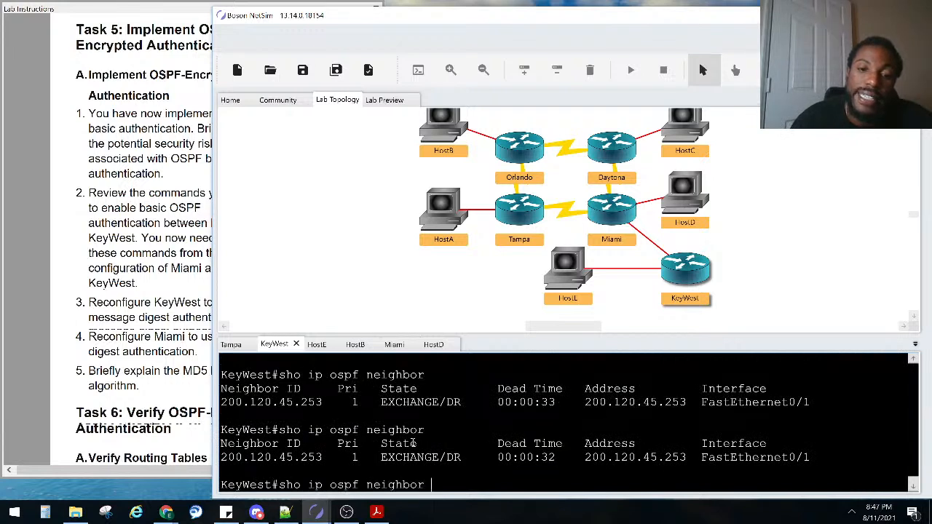
pyautogui.press('Return')
pyautogui.press('Up')
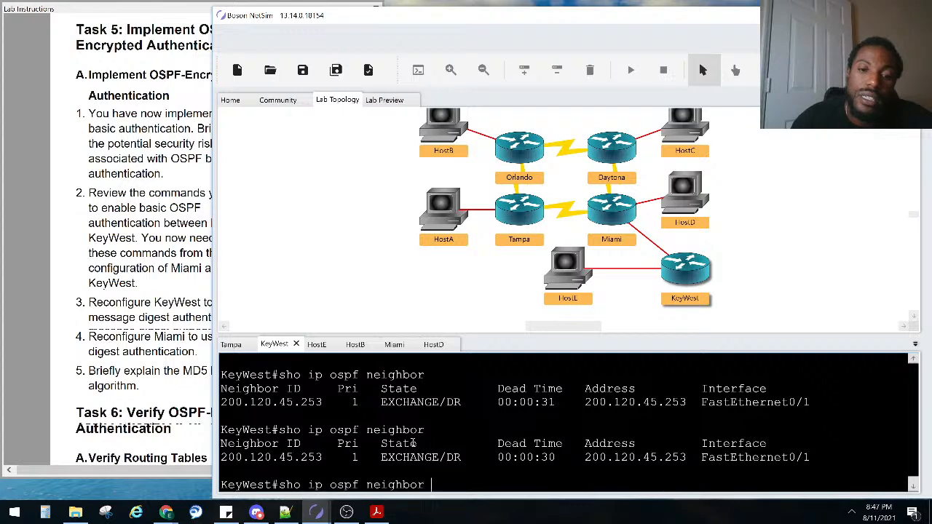
pyautogui.press('Return')
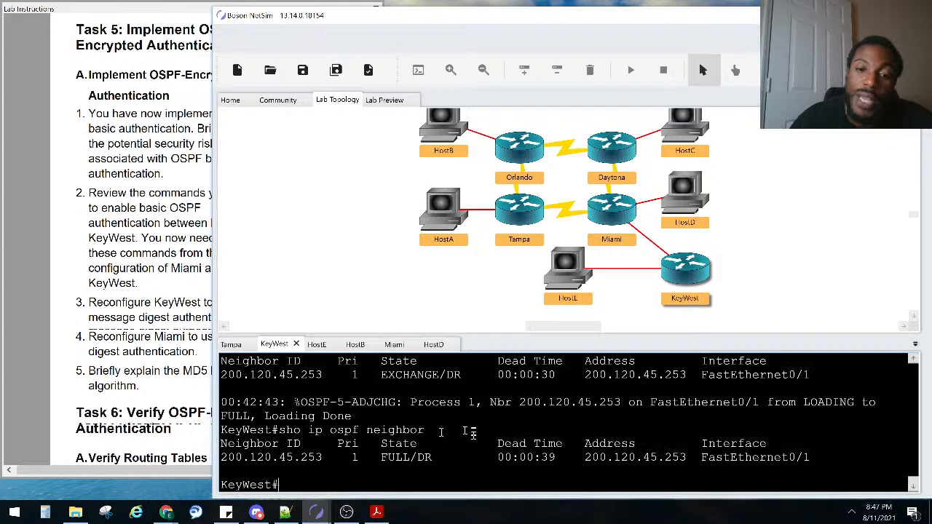
# Highlight the FULL/DR state, then view Miami's table showing three FULL neighbors
pyautogui.moveTo(460, 456); pyautogui.dragTo(335, 457)
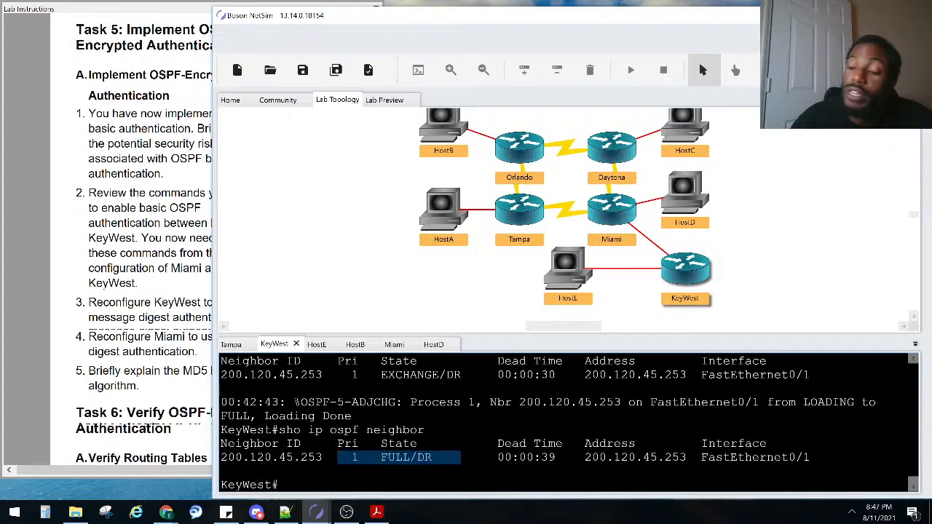
pyautogui.scroll(1, 386, 443)
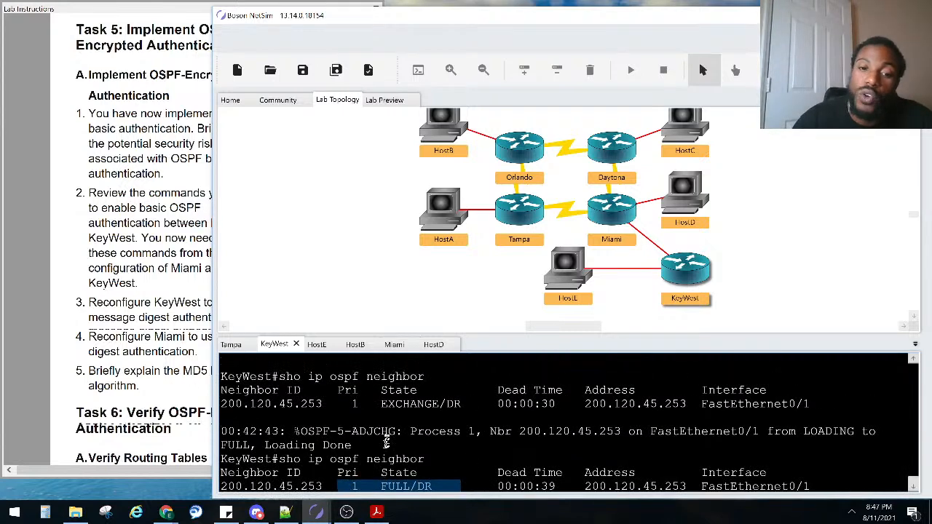
pyautogui.scroll(-1, 386, 440)
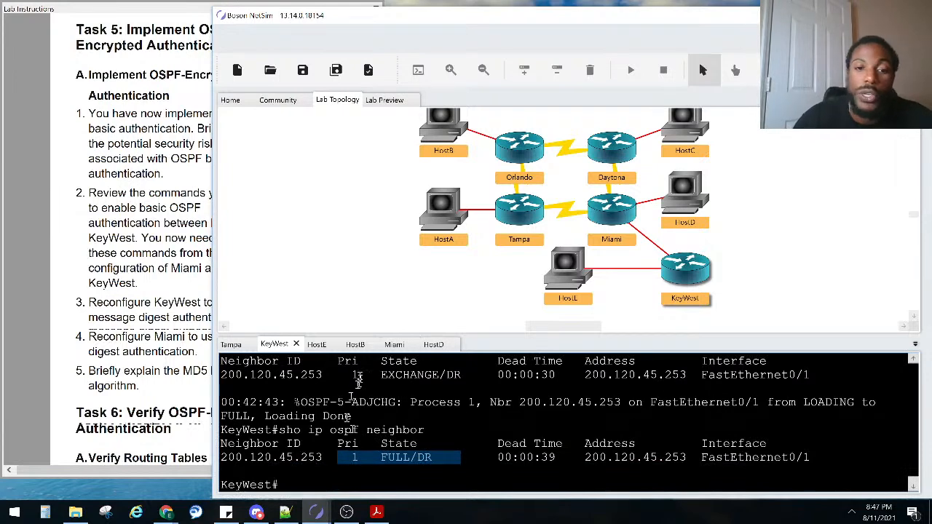
pyautogui.click(394, 344)
pyautogui.moveTo(353, 433); pyautogui.dragTo(219, 400)
# Rerun show ip ospf neighbor on Miami twice to recheck its adjacencies
pyautogui.click(397, 456)
pyautogui.press('Up')
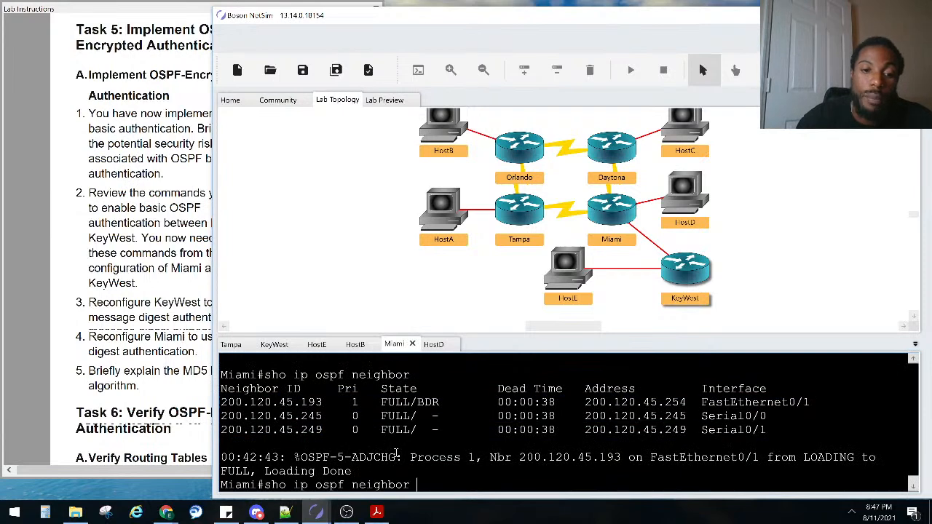
pyautogui.press('Return')
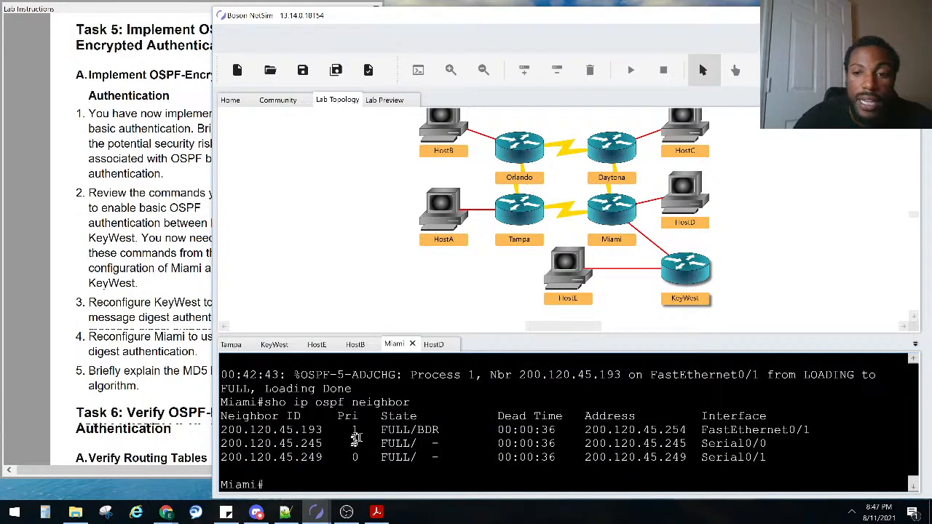
pyautogui.scroll(1, 362, 442)
pyautogui.scroll(-1, 362, 442)
pyautogui.press('Up')
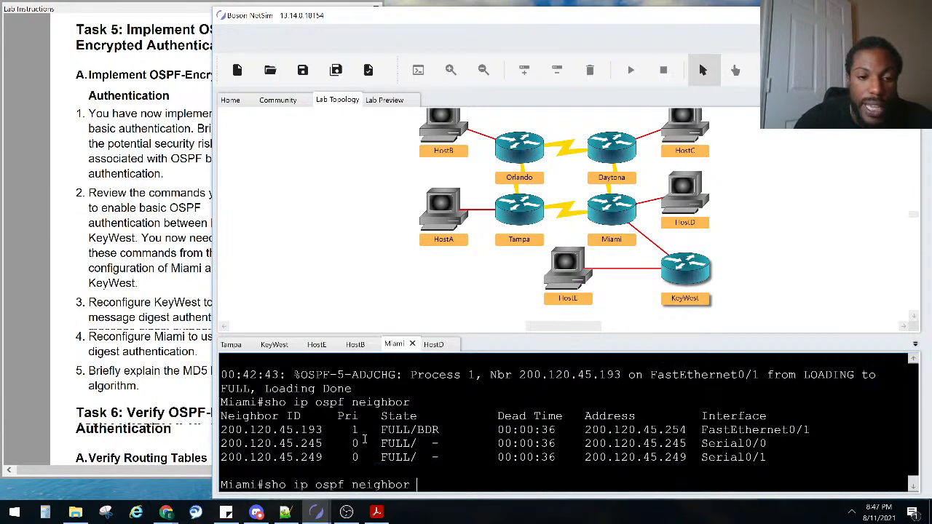
pyautogui.press('Return')
# Review neighbours 200.120.45.193, .245 and .249 in FULL state, then run the check once more
pyautogui.scroll(3, 306, 417)
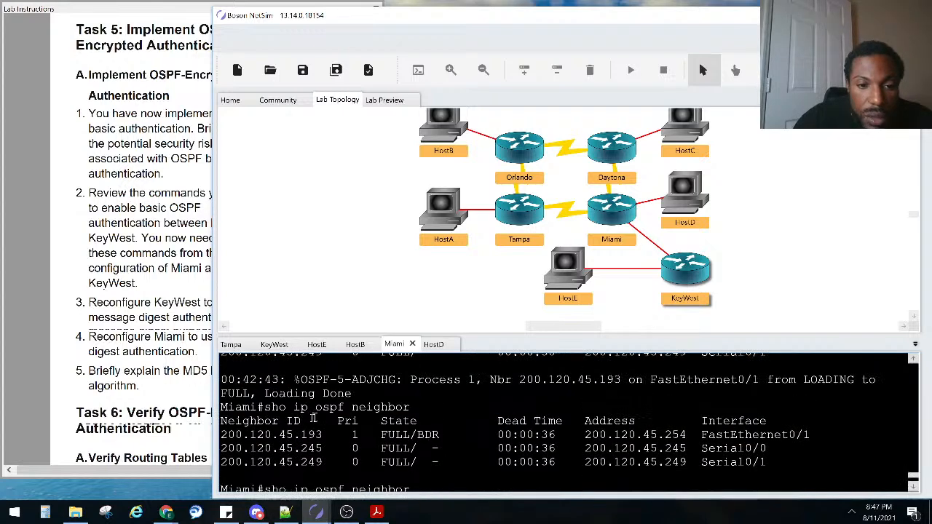
pyautogui.scroll(1, 374, 414)
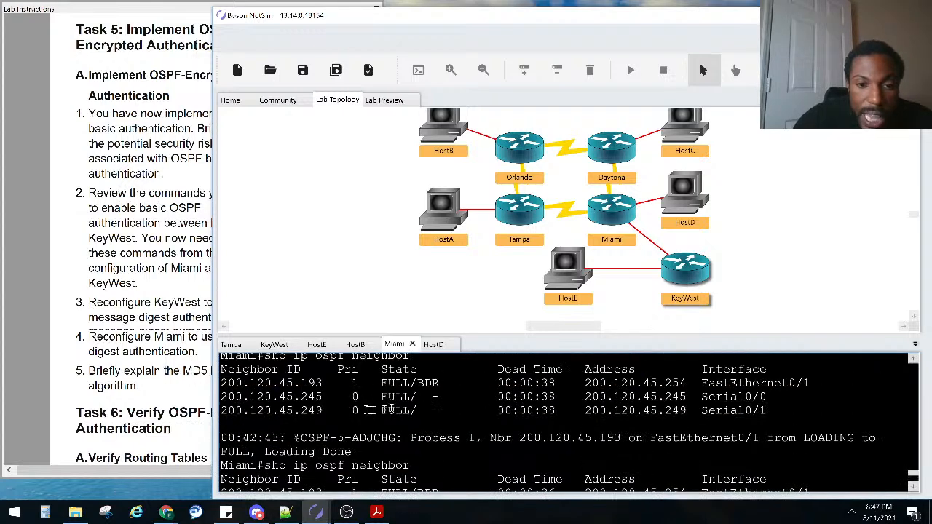
pyautogui.scroll(-2, 426, 421)
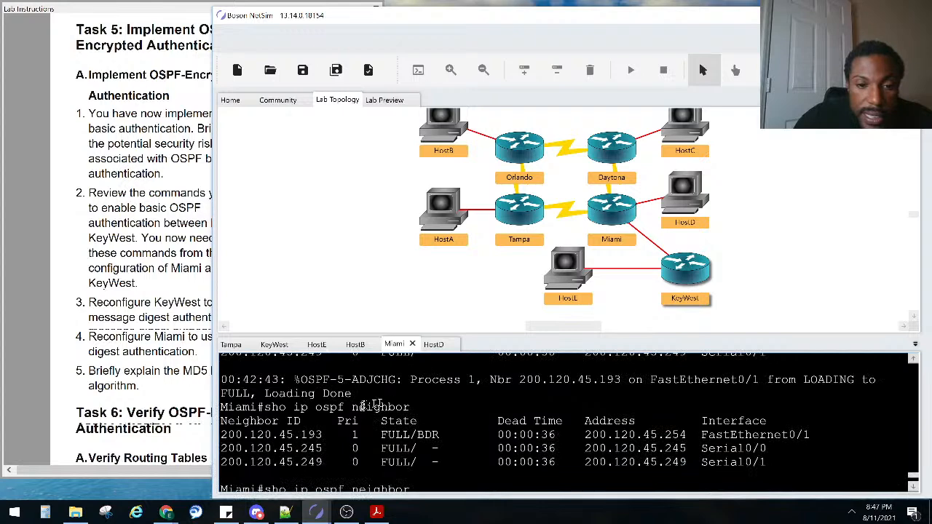
pyautogui.moveTo(416, 408); pyautogui.dragTo(208, 386)
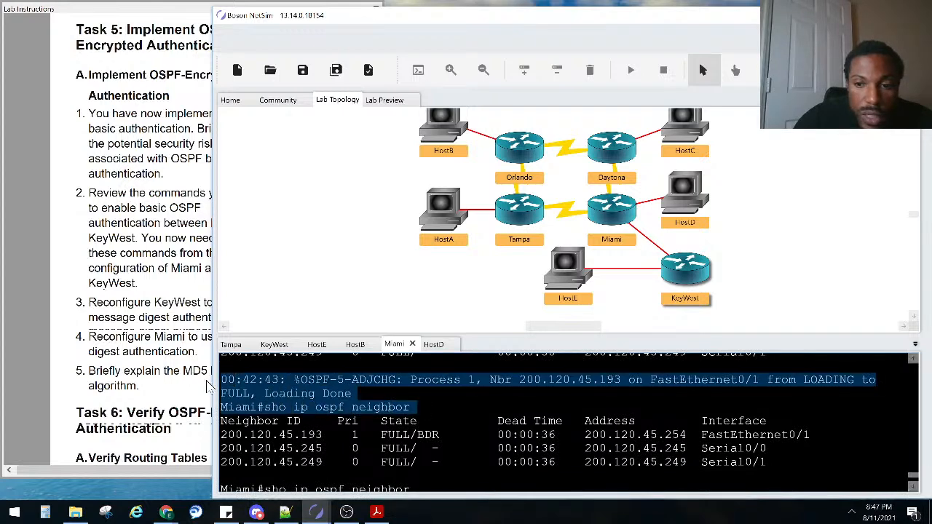
pyautogui.scroll(-3, 386, 428)
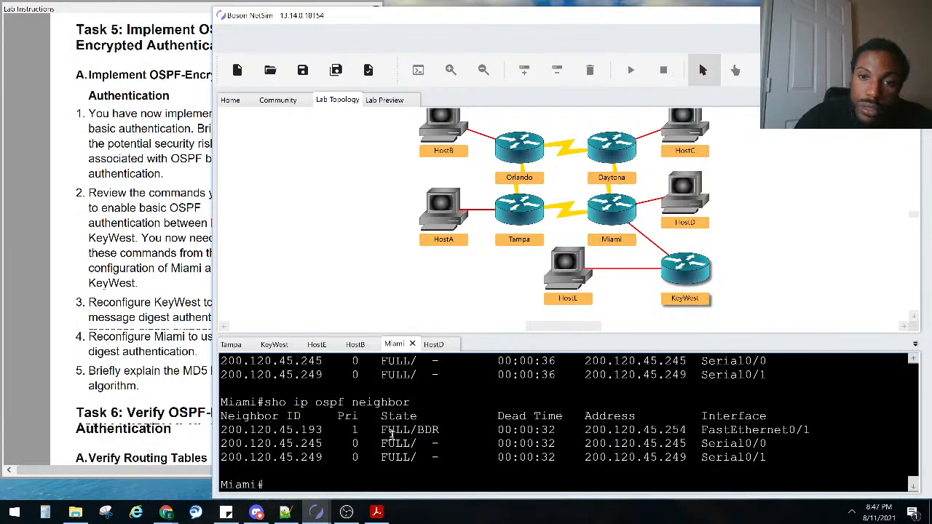
pyautogui.scroll(2, 359, 428)
pyautogui.press('Return')
pyautogui.press('Return')
pyautogui.press('Return')
pyautogui.press('Return')
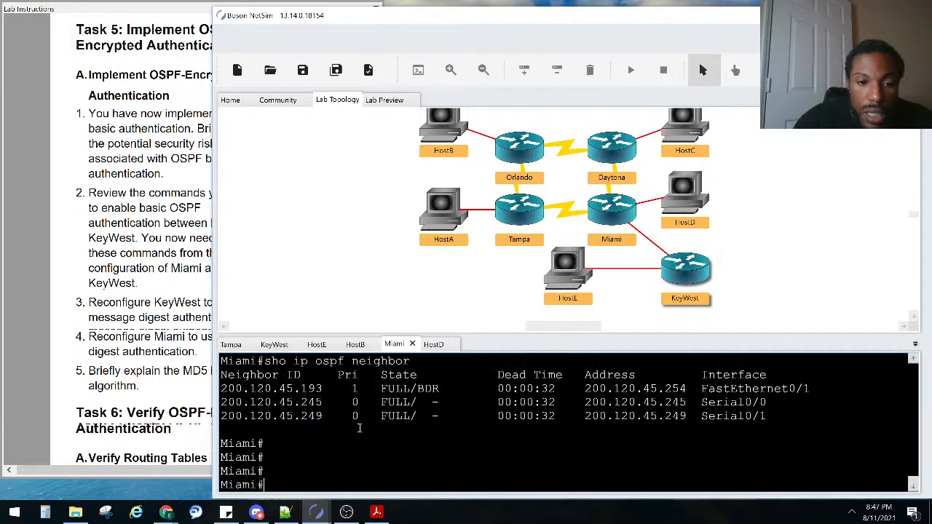
pyautogui.press('Up')
pyautogui.press('Return')
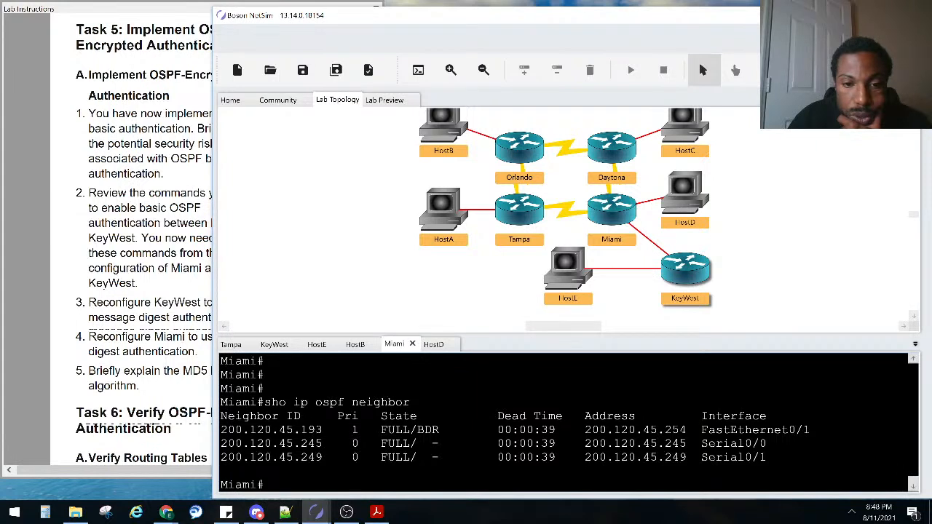
# Scroll the lab instructions to Task 6 on verifying KeyWest's routing table, then return to the simulator
pyautogui.click(131, 370)
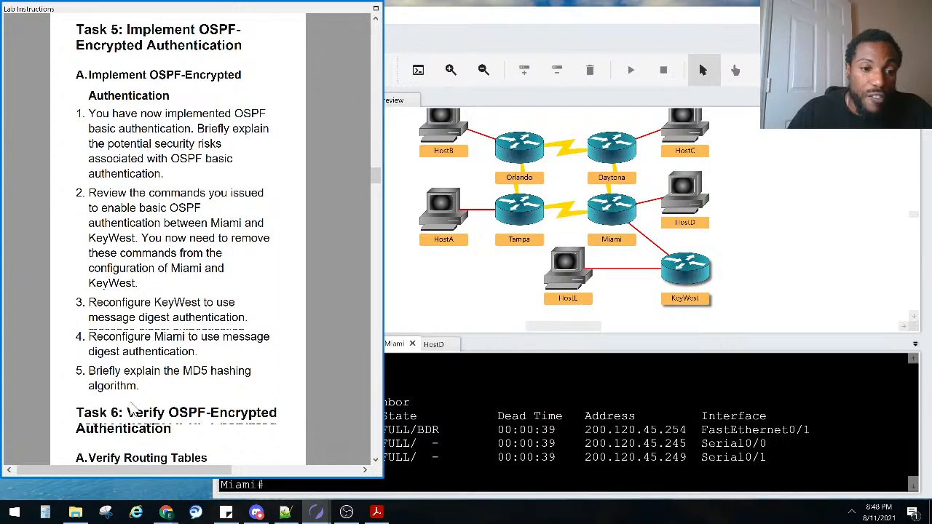
pyautogui.scroll(-3, 142, 335)
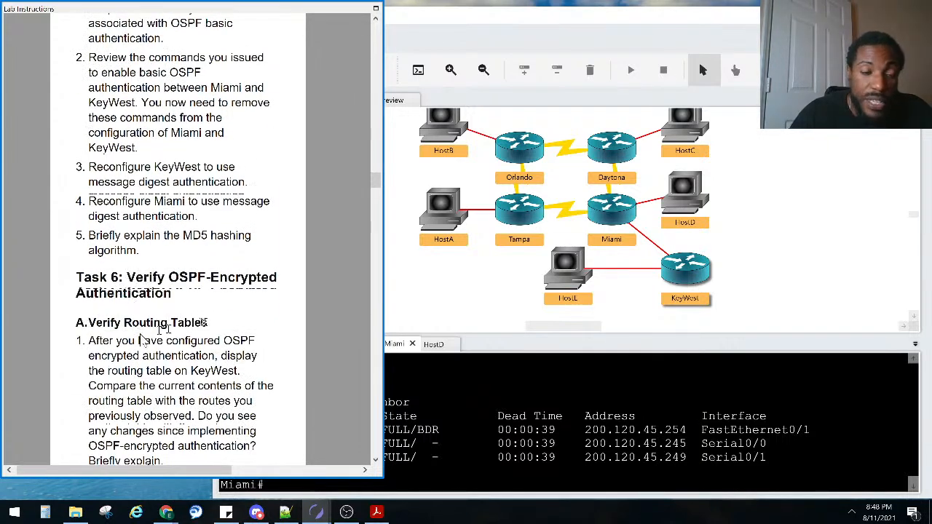
pyautogui.scroll(-1, 125, 336)
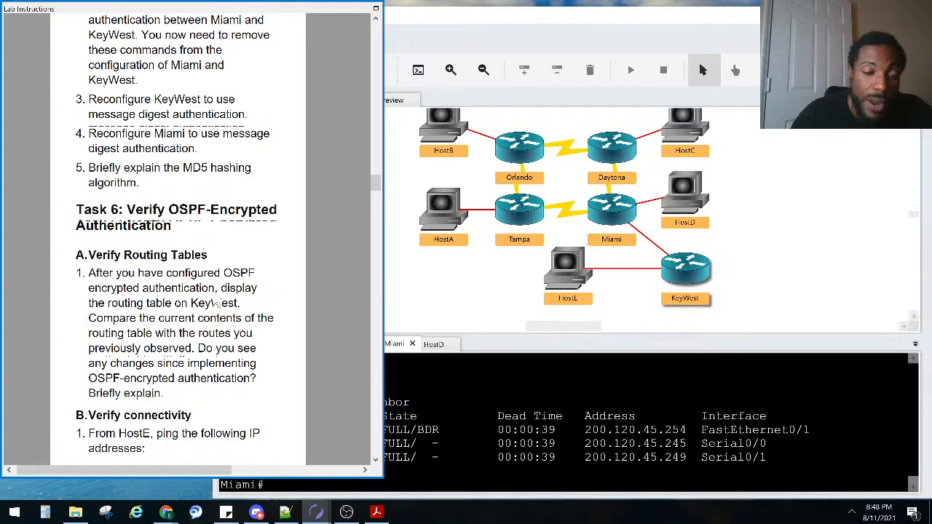
pyautogui.doubleClick(659, 275)
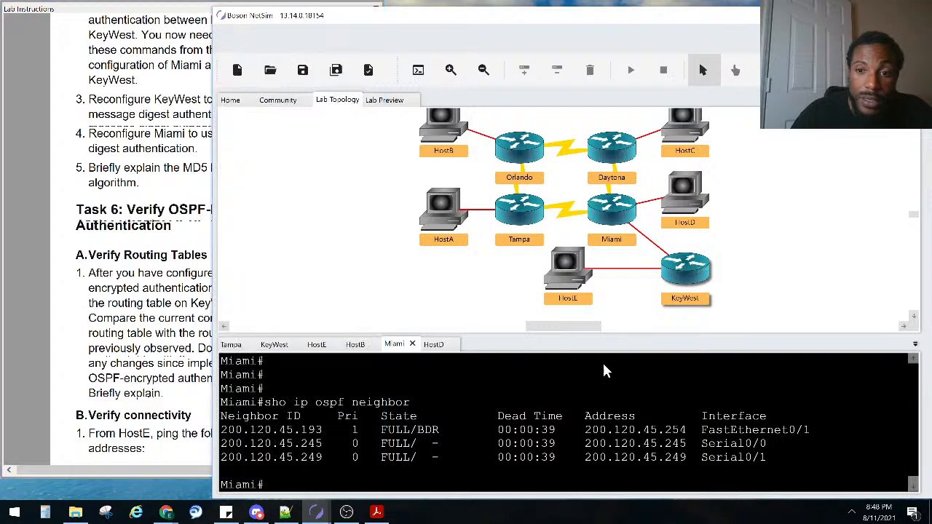
# Run show ip ospf neighbor on KeyWest to confirm its FULL neighbour
pyautogui.press('Return')
pyautogui.press('Return')
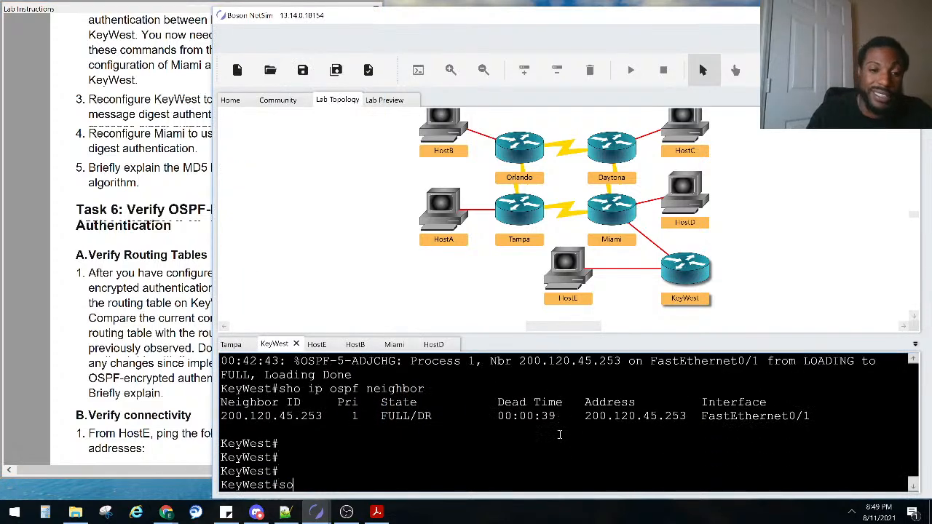
pyautogui.write('sho ip')
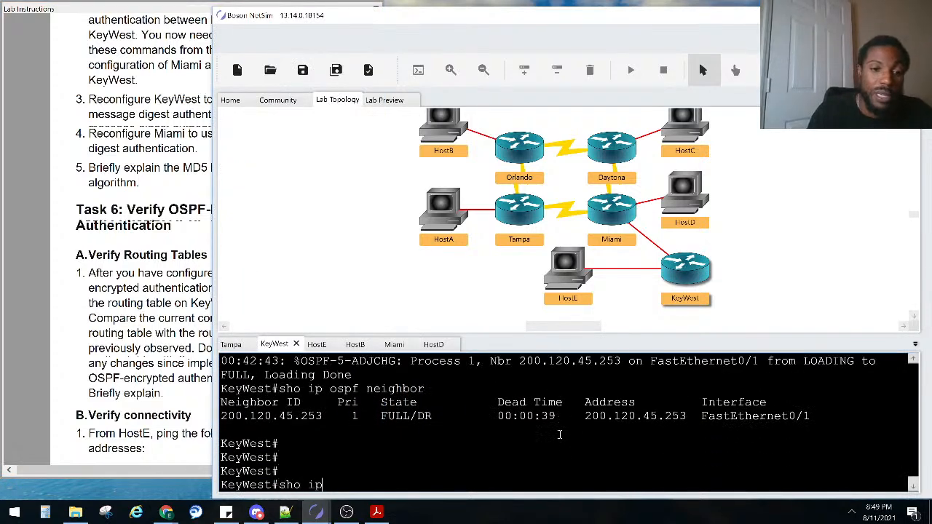
pyautogui.write(' os')
pyautogui.press('Tab')
pyautogui.write('ne')
pyautogui.press('Tab')
pyautogui.press('Return')
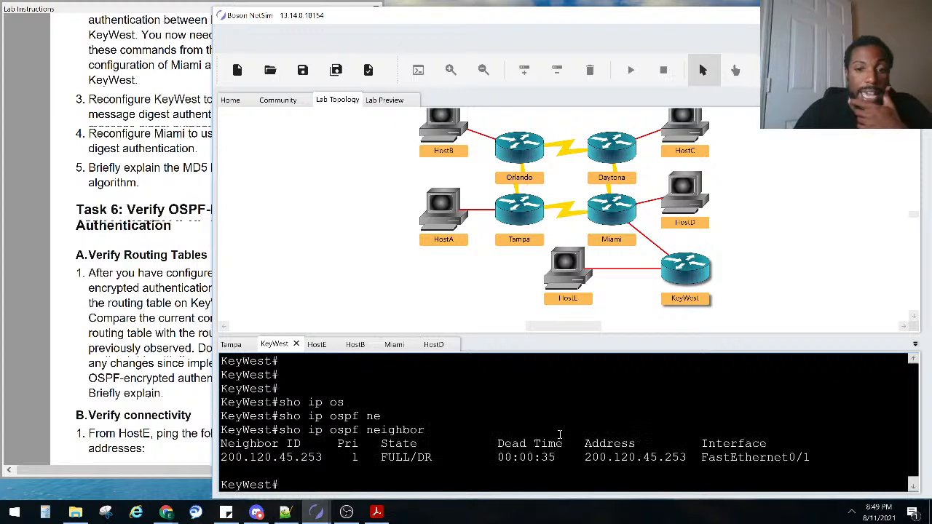
# Display KeyWest's routing table and highlight the OSPF routes learned via 200.120.45.253
pyautogui.write('s')
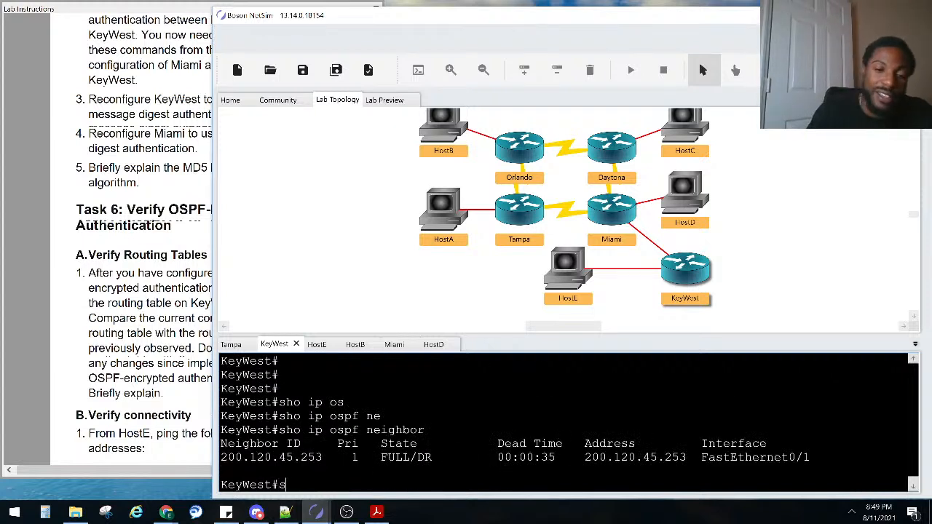
pyautogui.write('ho ip our')
pyautogui.press('Return')
pyautogui.press('Up')
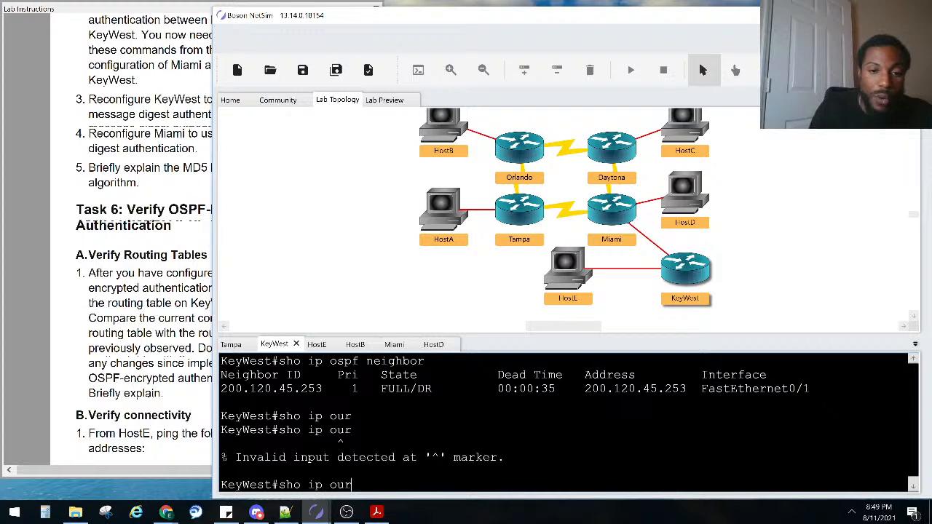
pyautogui.press('Return')
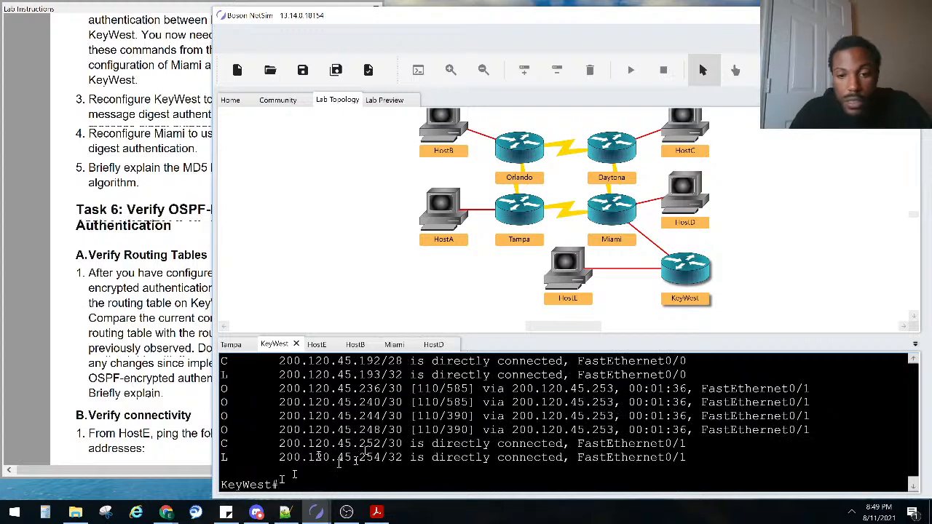
pyautogui.scroll(1, 631, 395)
pyautogui.scroll(1, 630, 396)
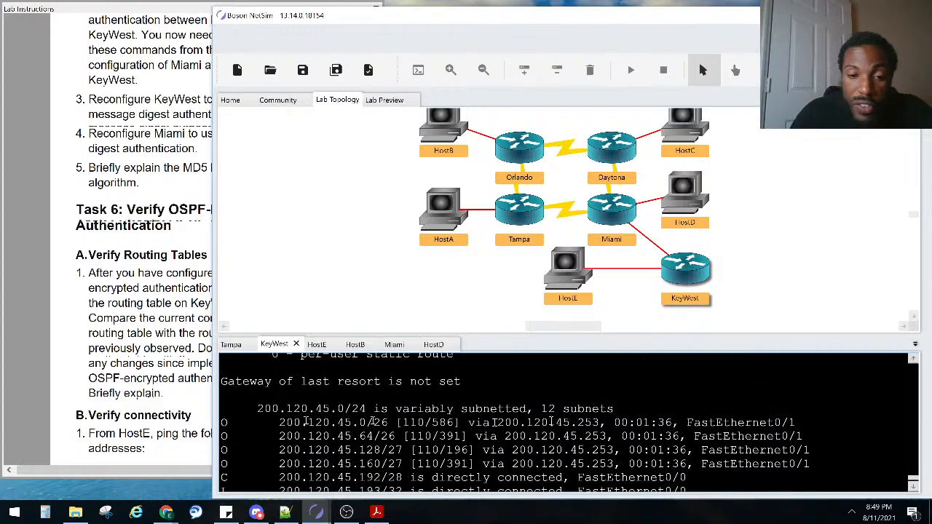
pyautogui.scroll(-1, 334, 426)
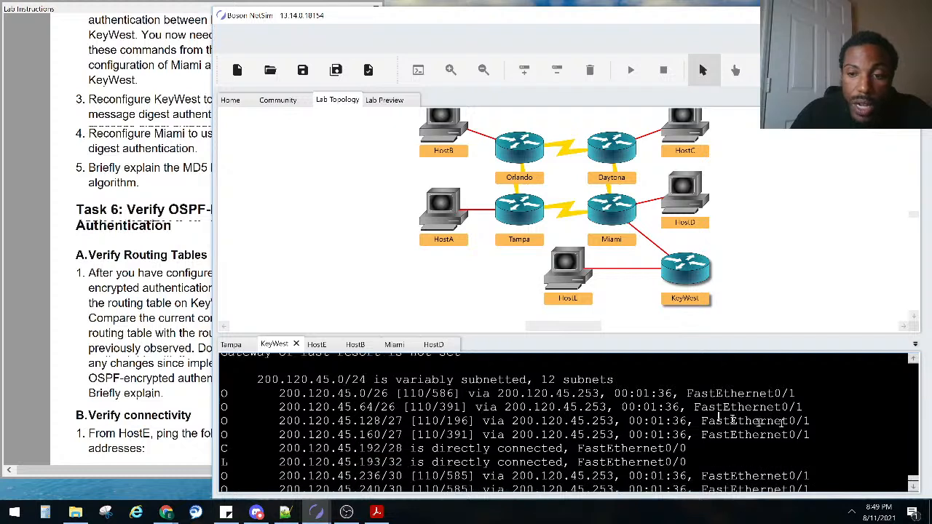
pyautogui.moveTo(812, 436); pyautogui.dragTo(223, 393)
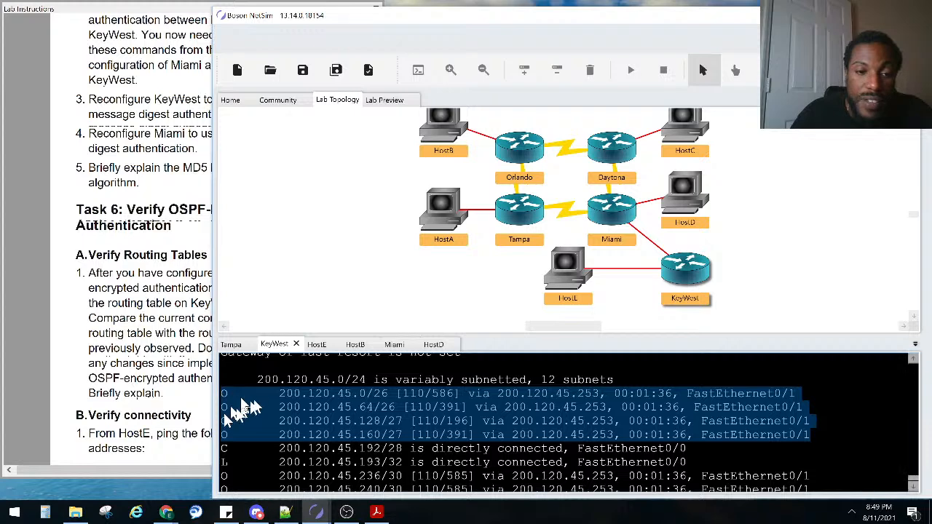
pyautogui.scroll(-2, 389, 413)
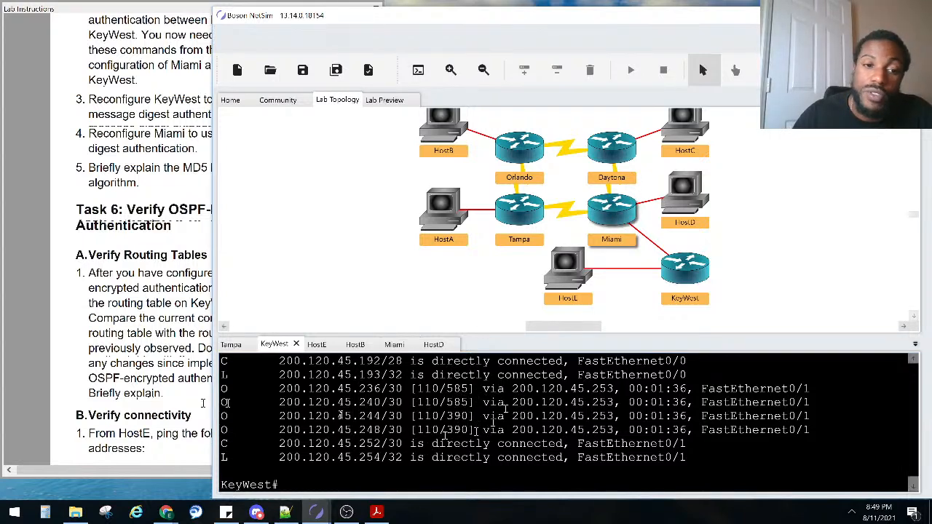
# Compare KeyWest's routing table against the expected output in the Lab Instructions
pyautogui.click(157, 384)
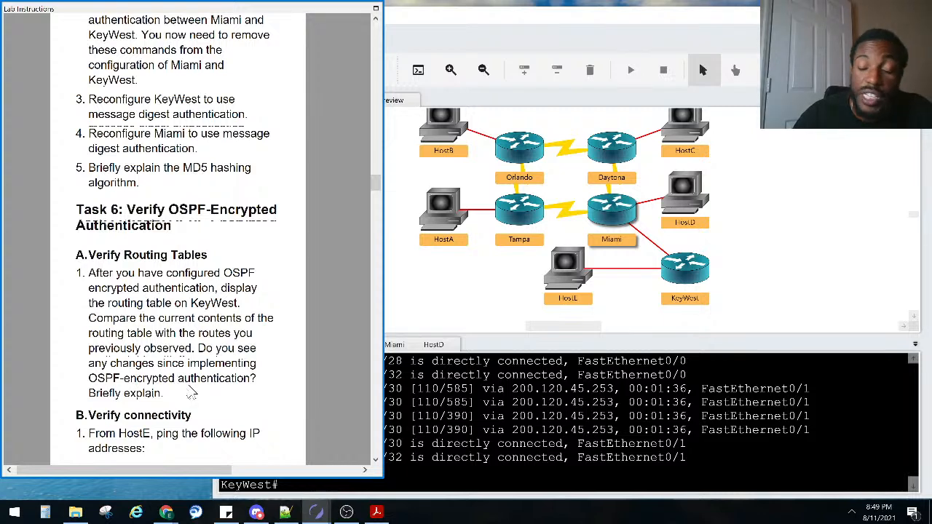
pyautogui.click(560, 413)
pyautogui.scroll(3, 559, 412)
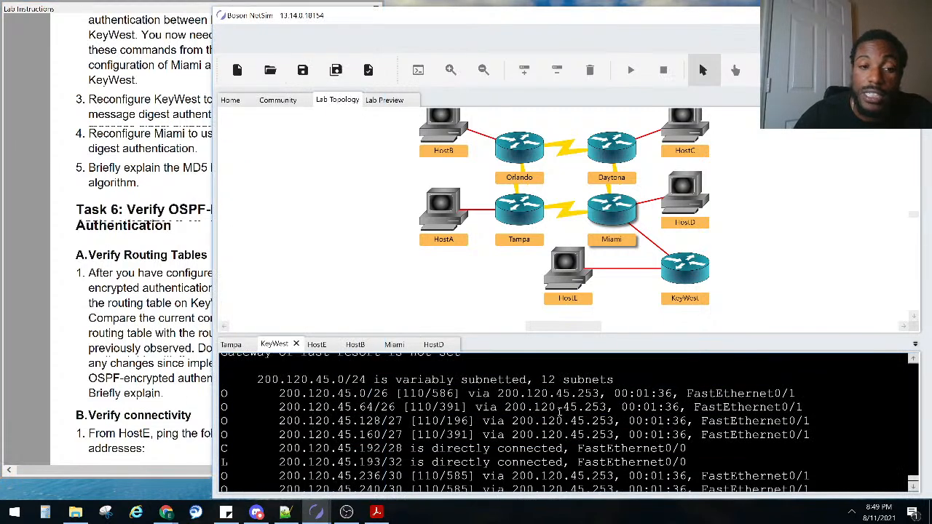
pyautogui.click(149, 324)
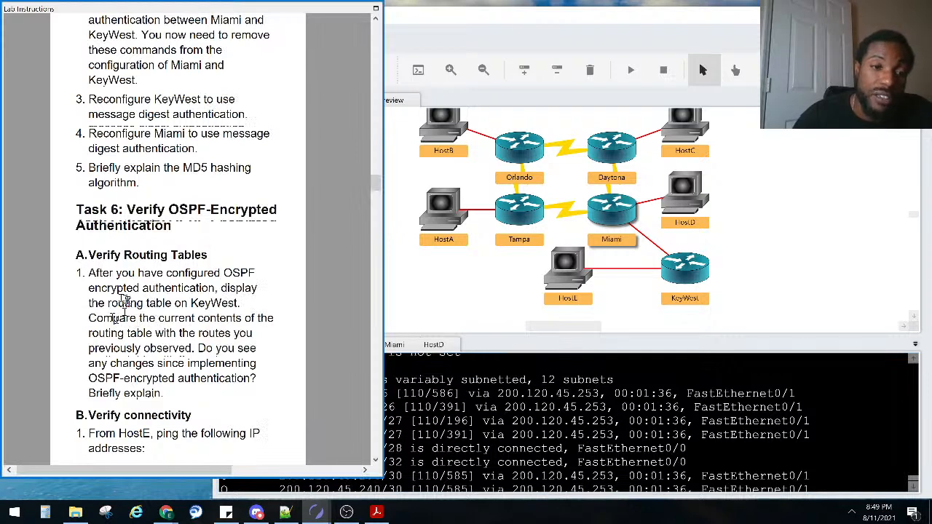
pyautogui.scroll(-3, 126, 301)
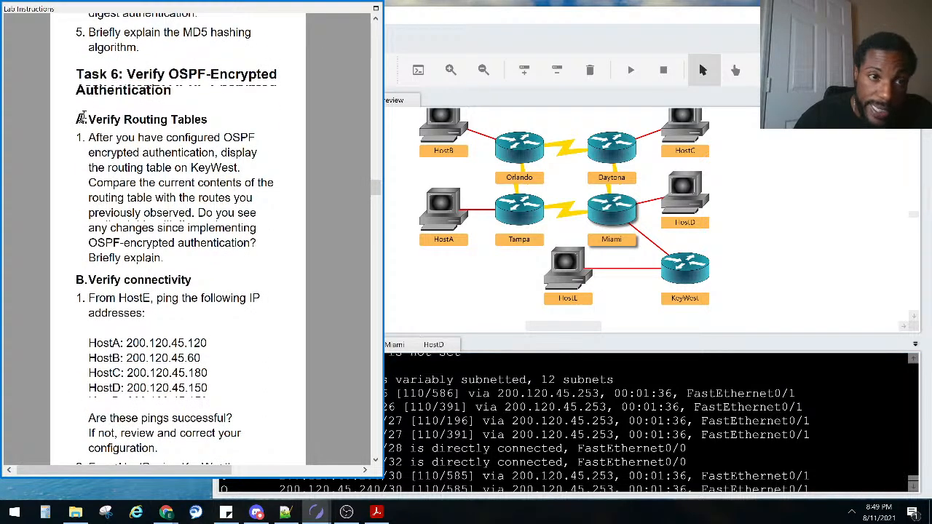
pyautogui.scroll(-20, 78, 138)
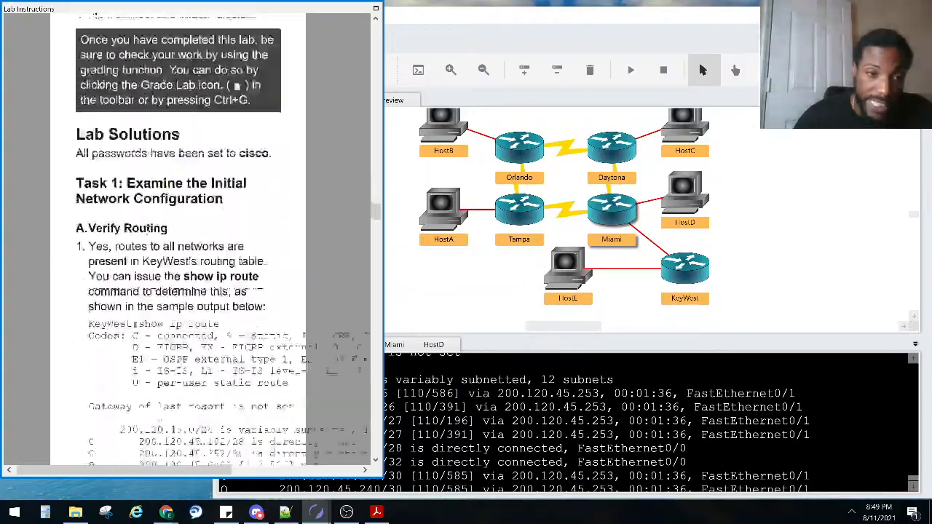
pyautogui.scroll(-20, 131, 270)
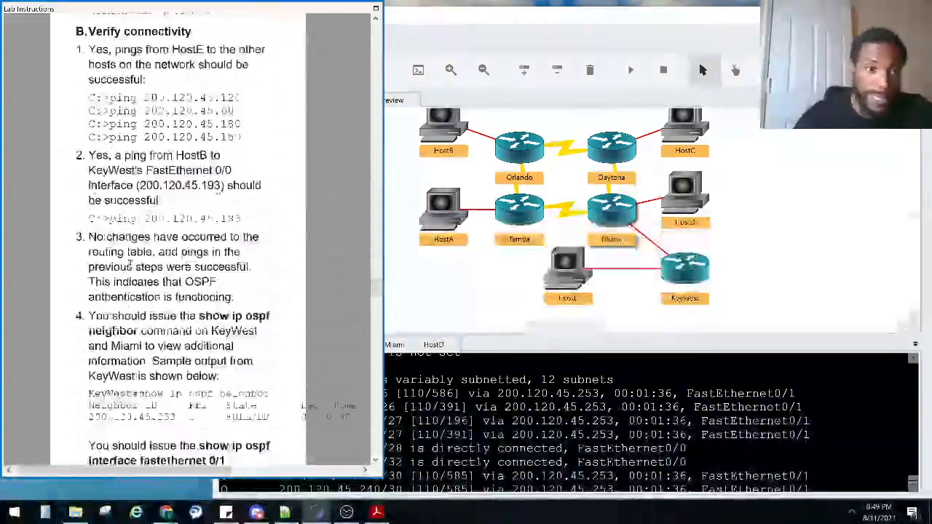
pyautogui.scroll(-15, 133, 269)
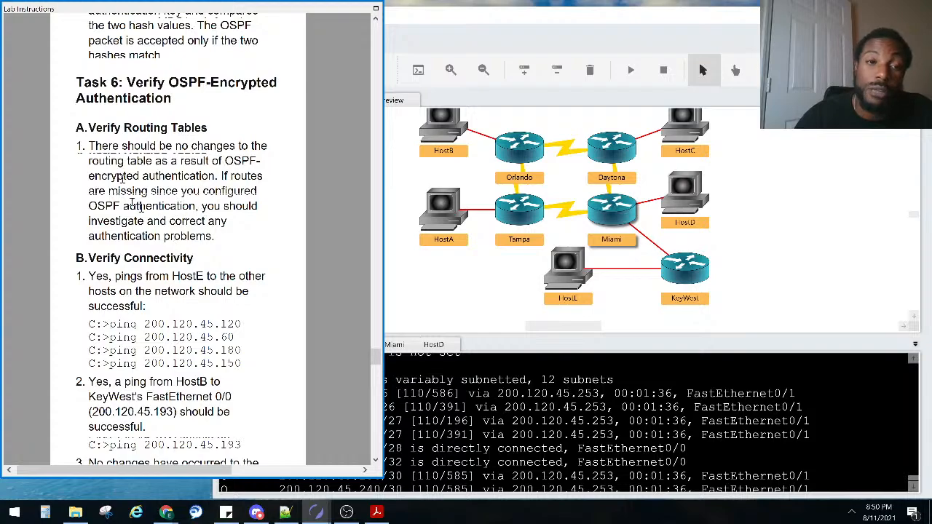
pyautogui.scroll(20, 129, 193)
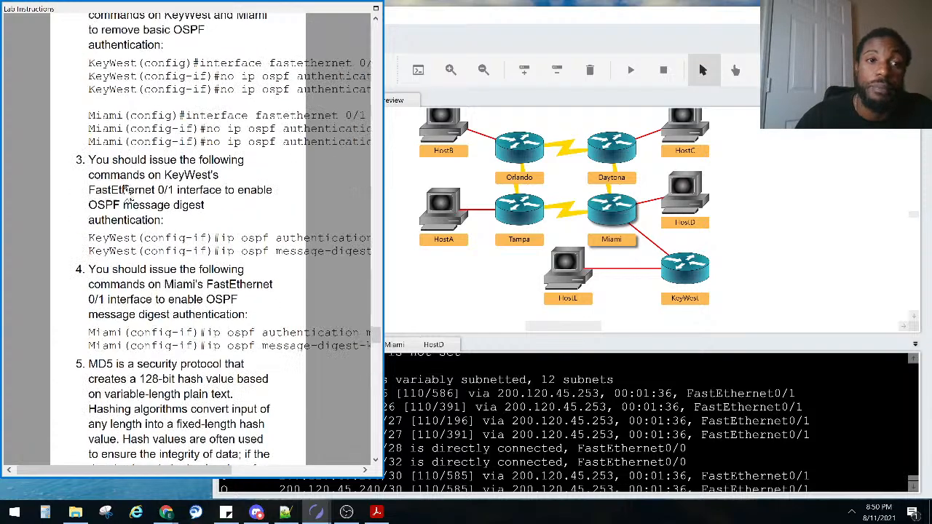
pyautogui.scroll(5, 128, 195)
pyautogui.scroll(-20, 128, 196)
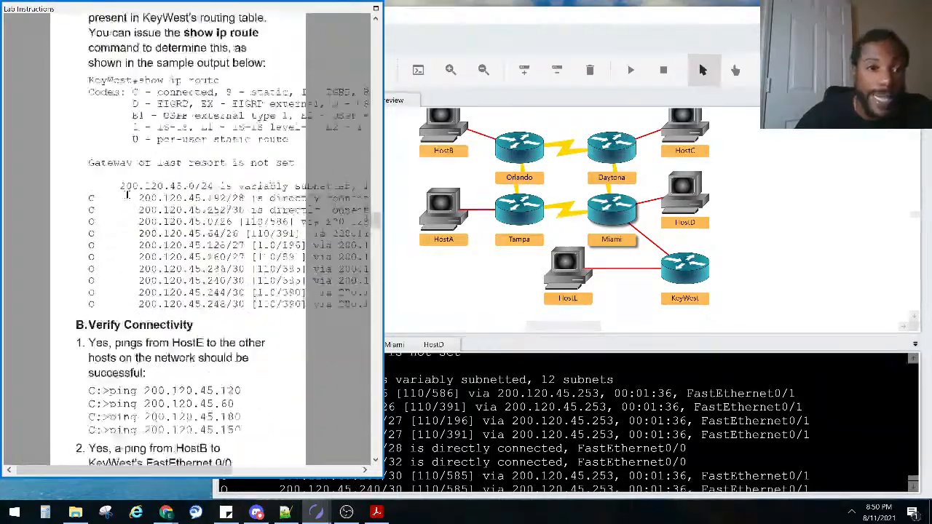
pyautogui.scroll(3, 128, 199)
pyautogui.scroll(5, 128, 196)
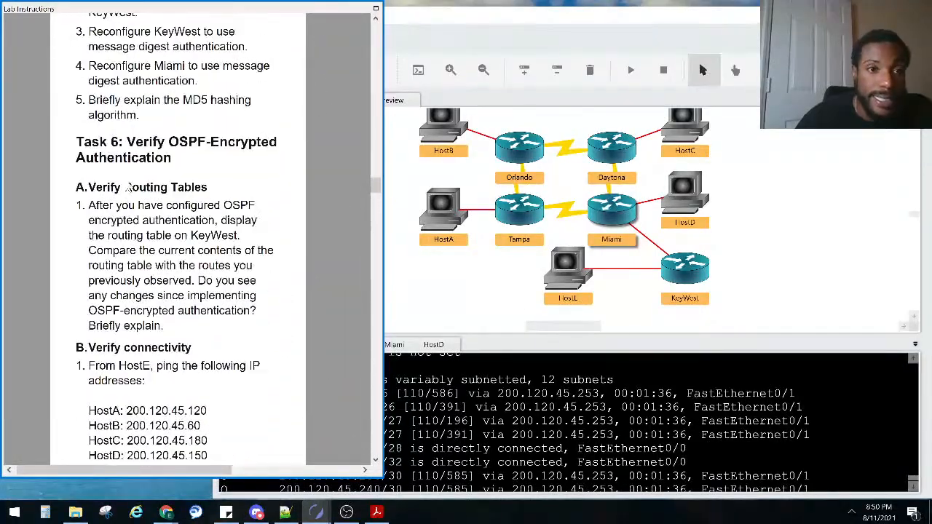
pyautogui.scroll(-9, 127, 187)
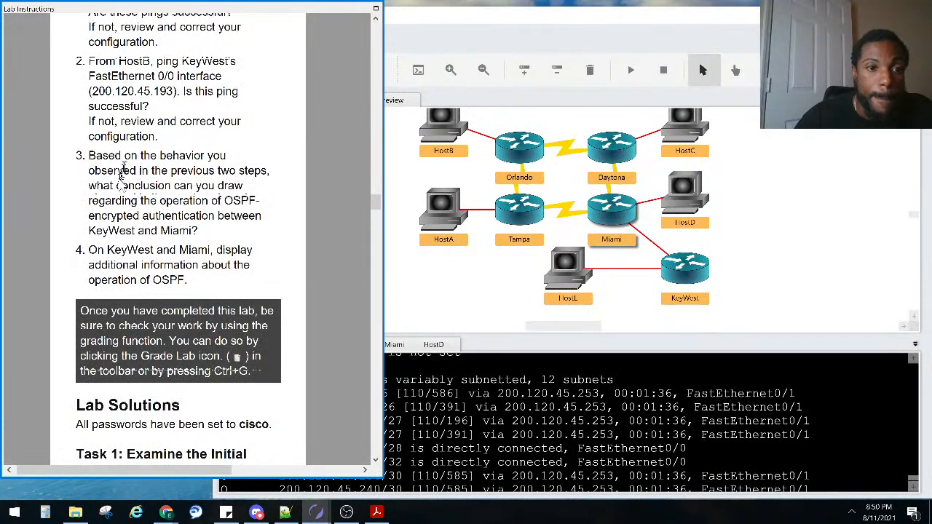
pyautogui.scroll(4, 116, 182)
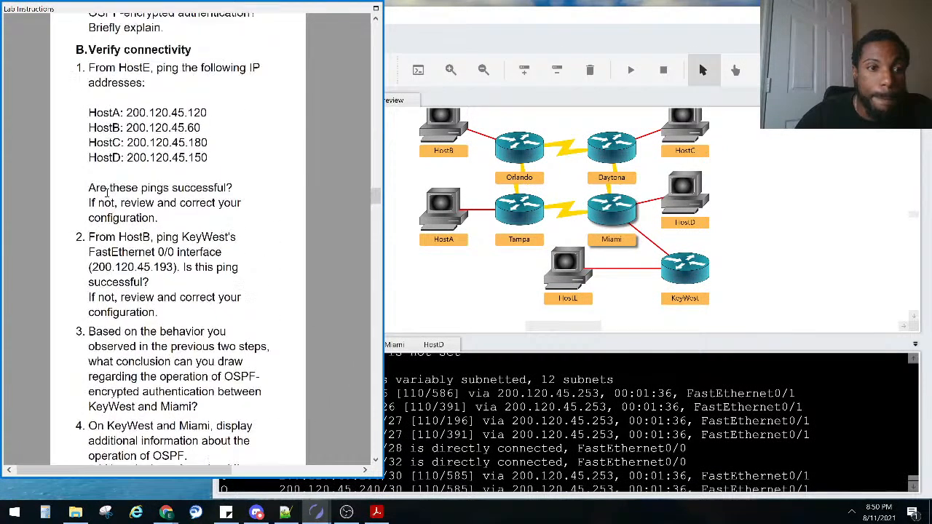
pyautogui.scroll(2, 107, 191)
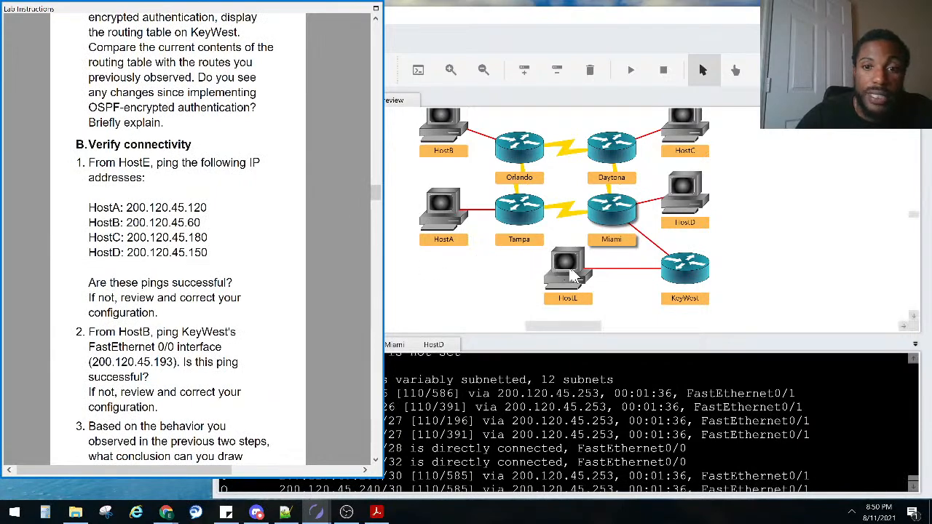
pyautogui.scroll(4, 218, 204)
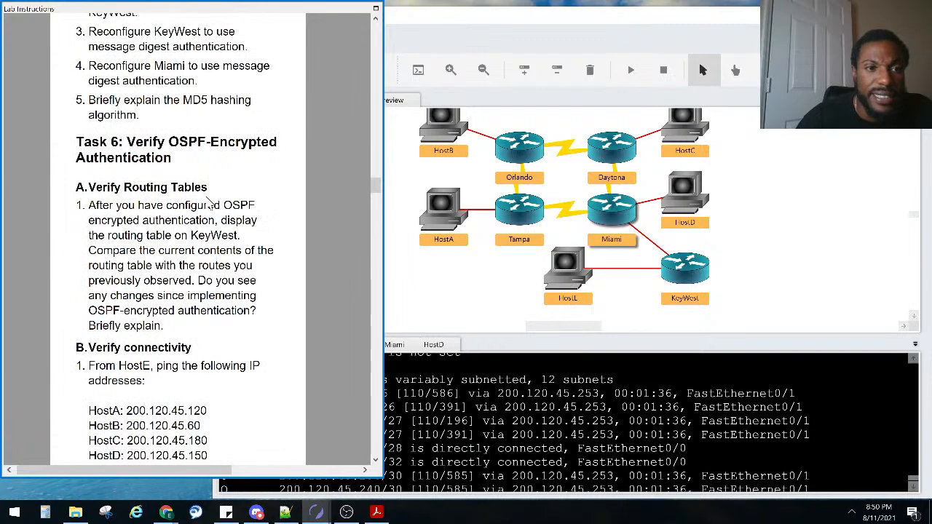
pyautogui.scroll(-5, 196, 211)
pyautogui.click(571, 275)
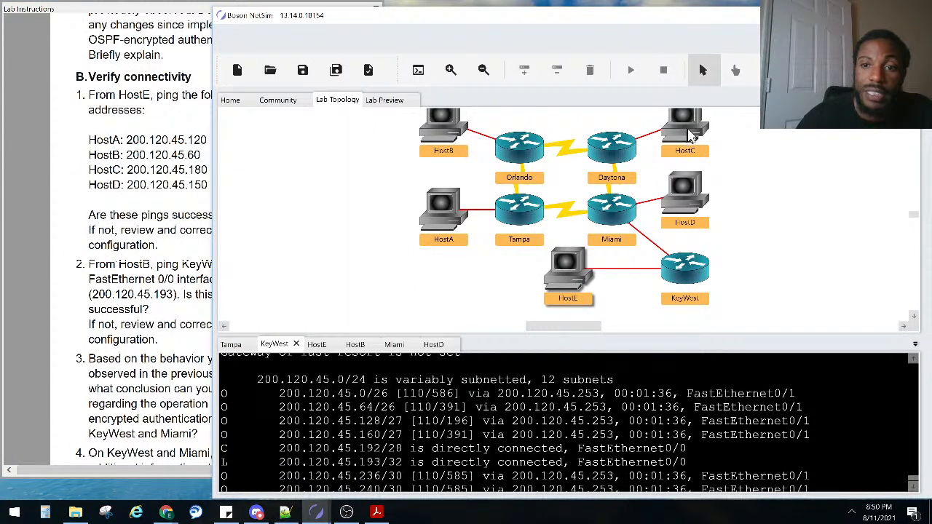
# From HostE, ping HostC at 200.120.45.180 and check the five replies against the instructions
pyautogui.click(176, 169)
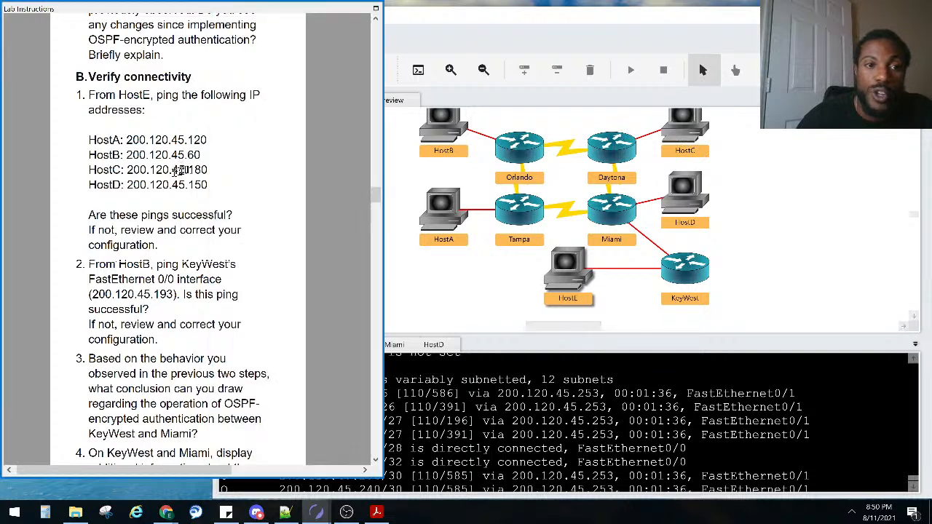
pyautogui.click(574, 270)
pyautogui.write('ping 200.120')
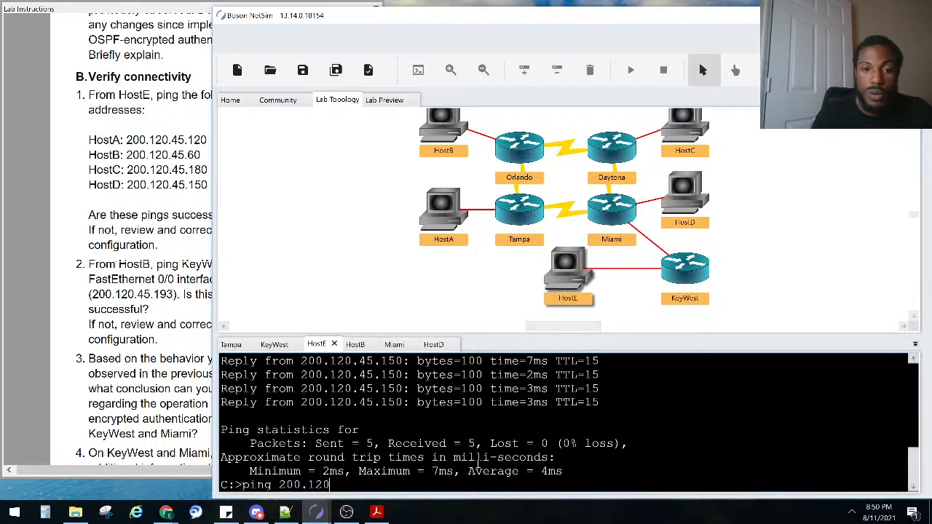
pyautogui.write('.45.180')
pyautogui.press('Return')
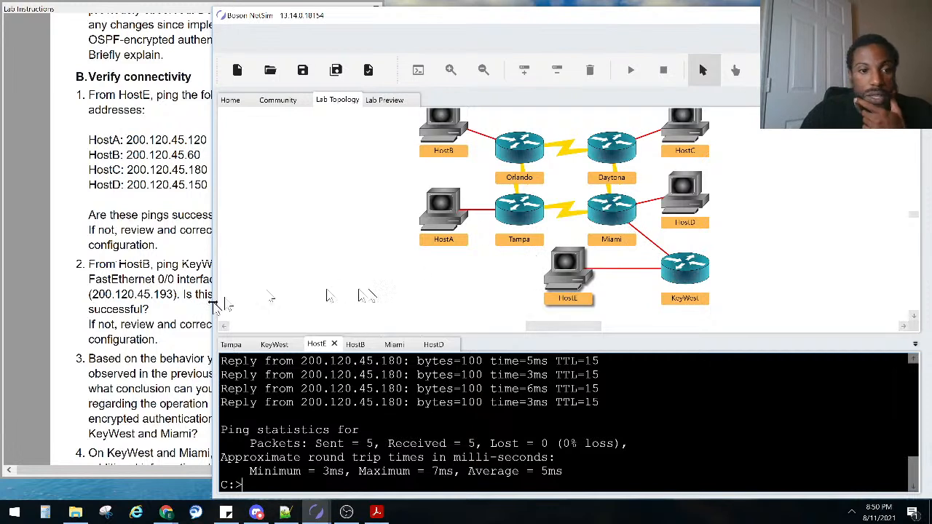
pyautogui.click(135, 337)
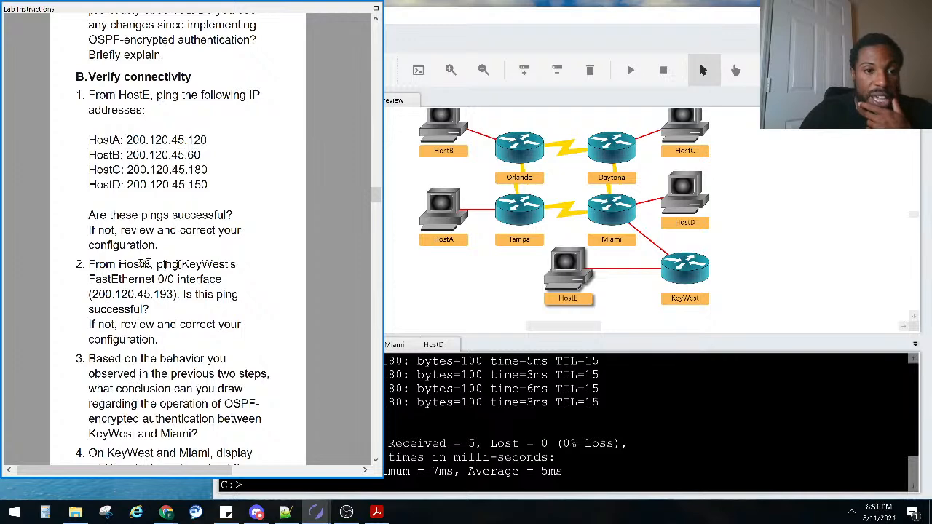
# From HostB's console, ping KeyWest's FastEthernet0/0 at 200.120.45.193 and confirm five replies
pyautogui.click(440, 132)
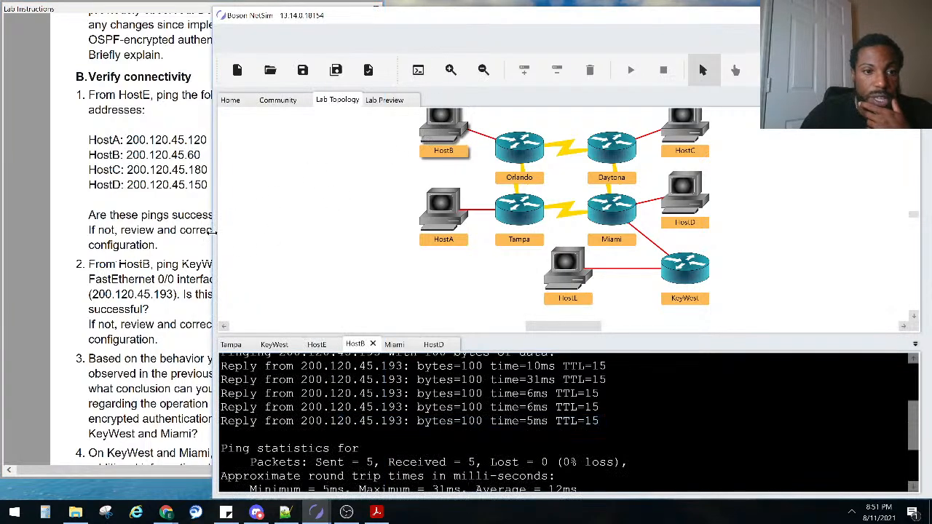
pyautogui.click(212, 230)
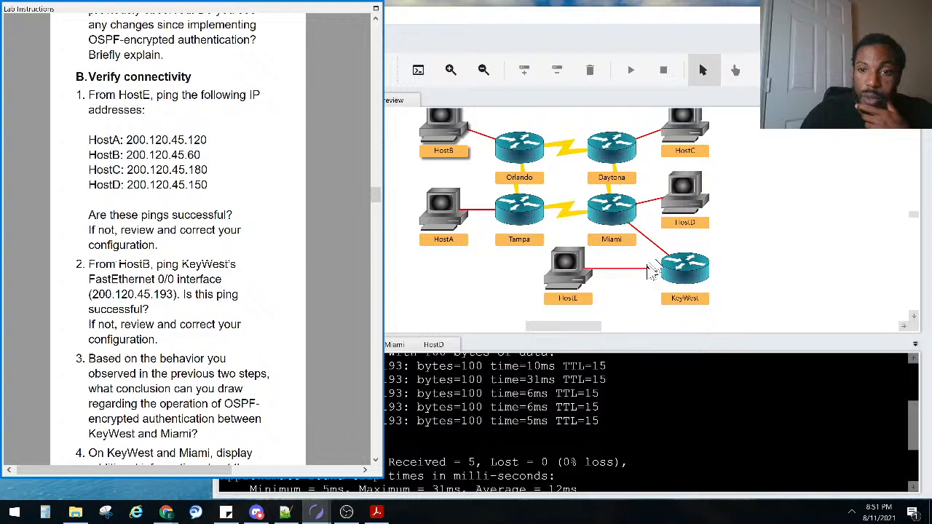
pyautogui.click(440, 142)
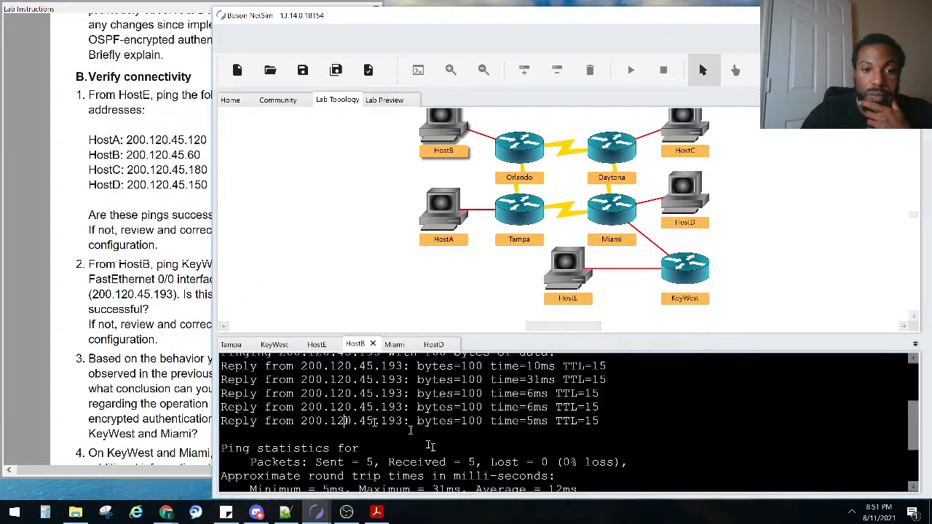
pyautogui.scroll(-5, 433, 448)
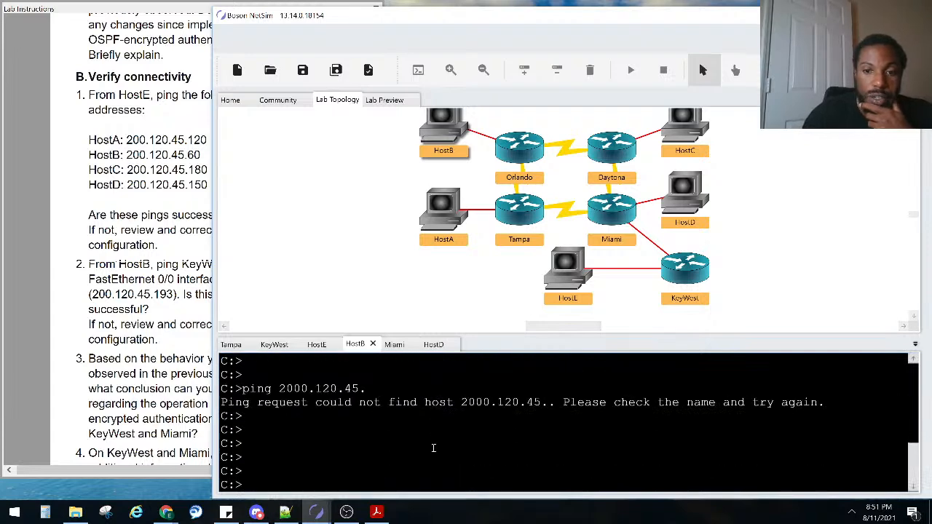
pyautogui.write('ping 200.120.45.193')
pyautogui.press('Return')
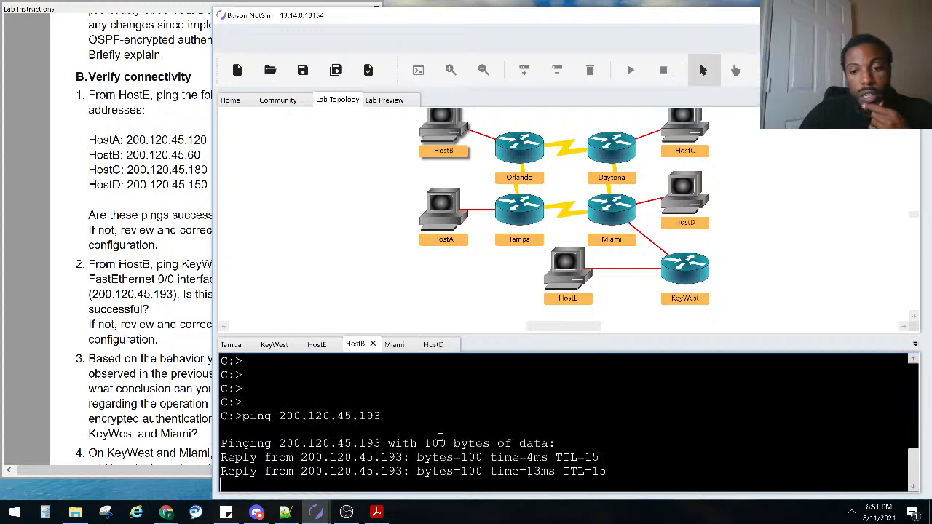
pyautogui.click(166, 358)
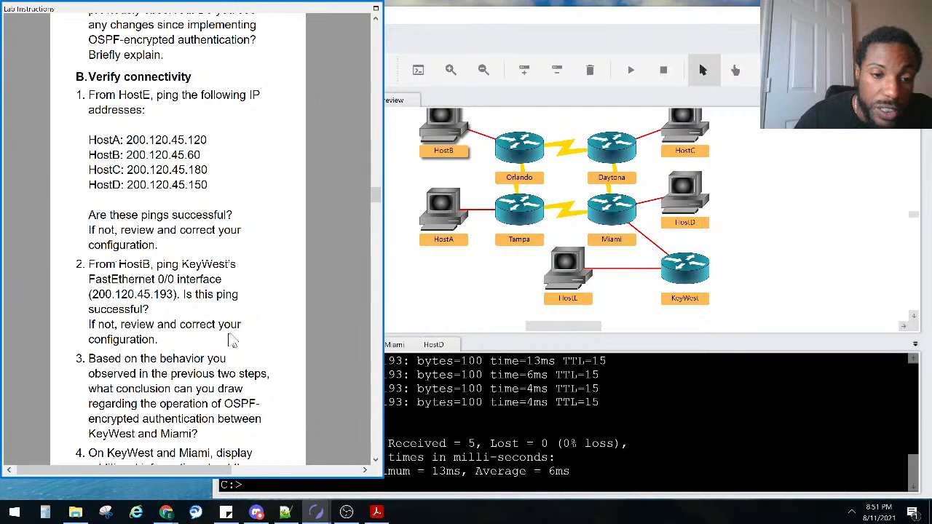
# Open KeyWest's console and add fresh KeyWest# prompts below its routing table
pyautogui.scroll(-1, 232, 340)
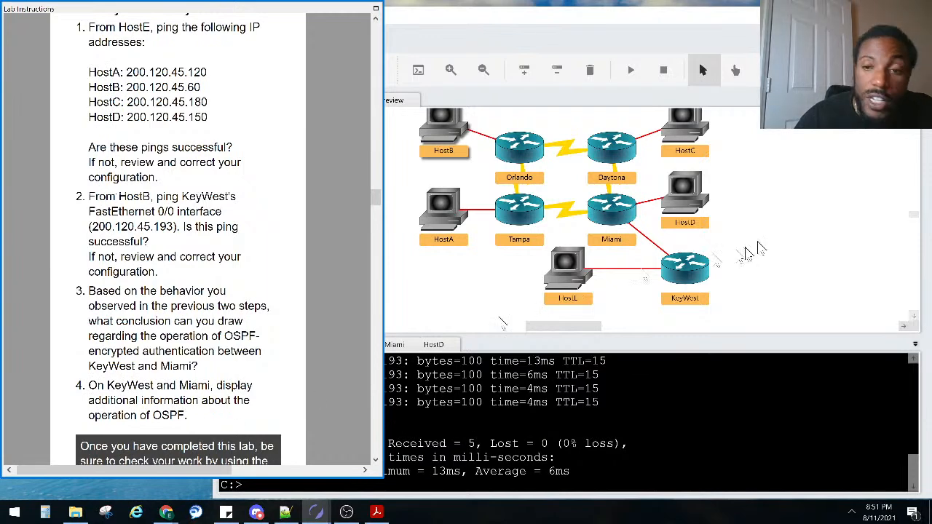
pyautogui.click(692, 278)
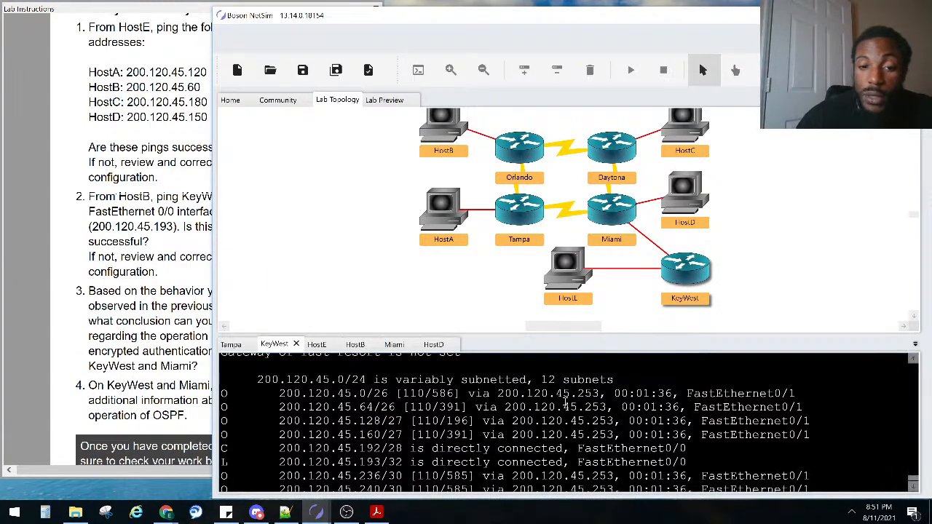
pyautogui.scroll(-2, 554, 411)
pyautogui.press('Return')
pyautogui.press('Return')
pyautogui.press('Return')
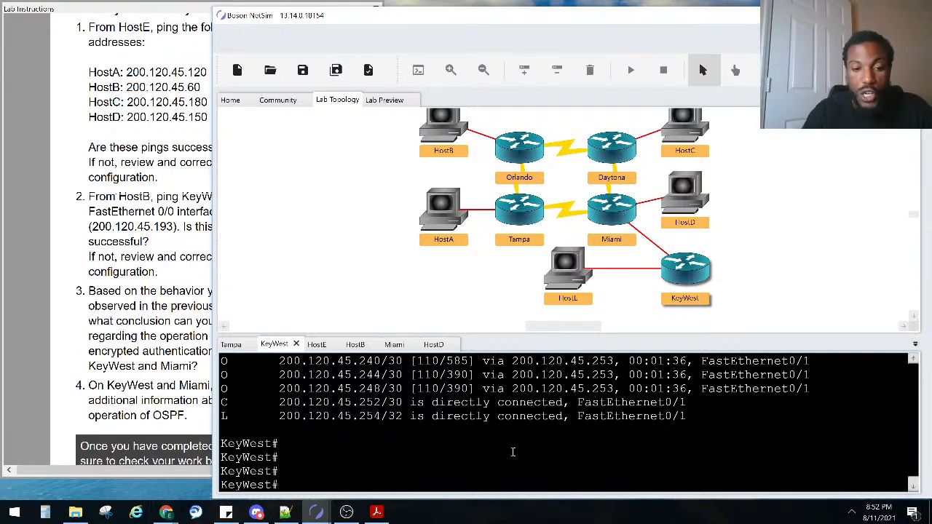
# Check KeyWest's FastEthernet0/1 OSPF details, noting simple password authentication, then switch to Miami
pyautogui.write('p os')
pyautogui.press('Tab')
pyautogui.write('in')
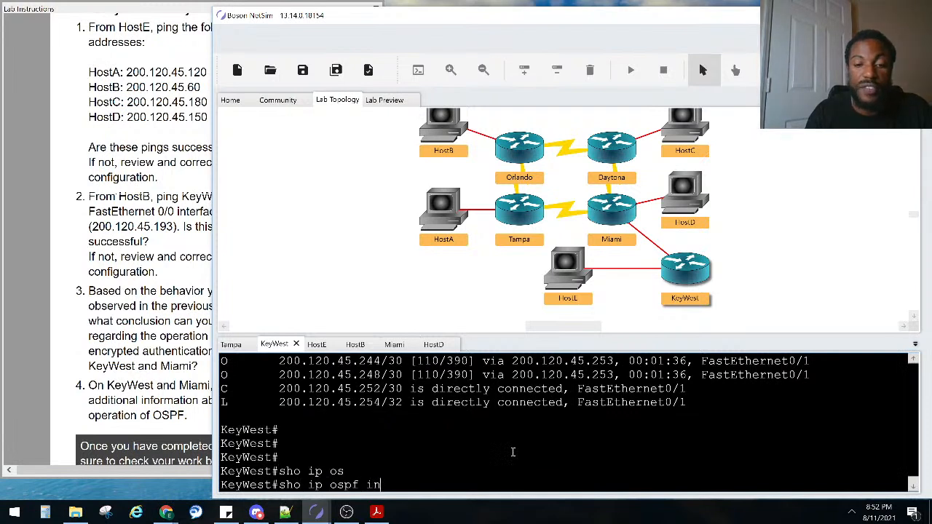
pyautogui.press('Tab')
pyautogui.write('fa')
pyautogui.press('Tab')
pyautogui.write('0/')
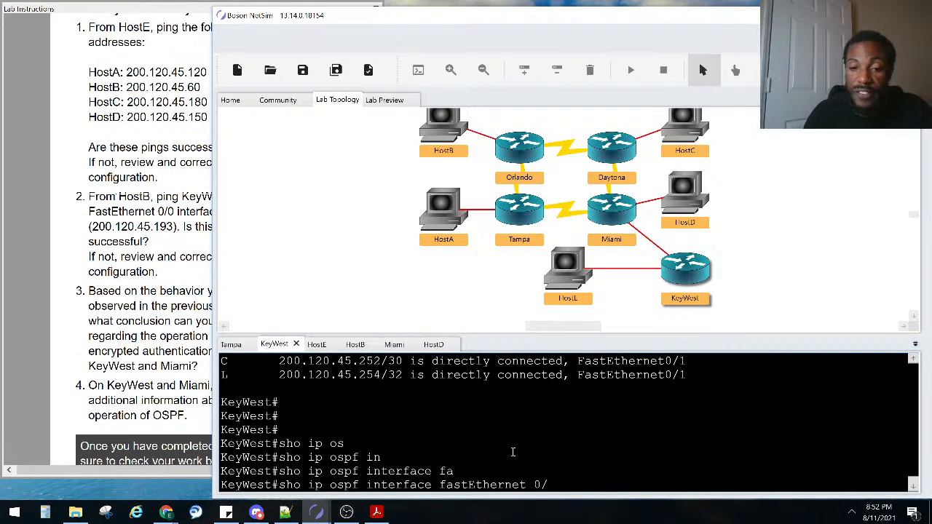
pyautogui.write('1')
pyautogui.press('Return')
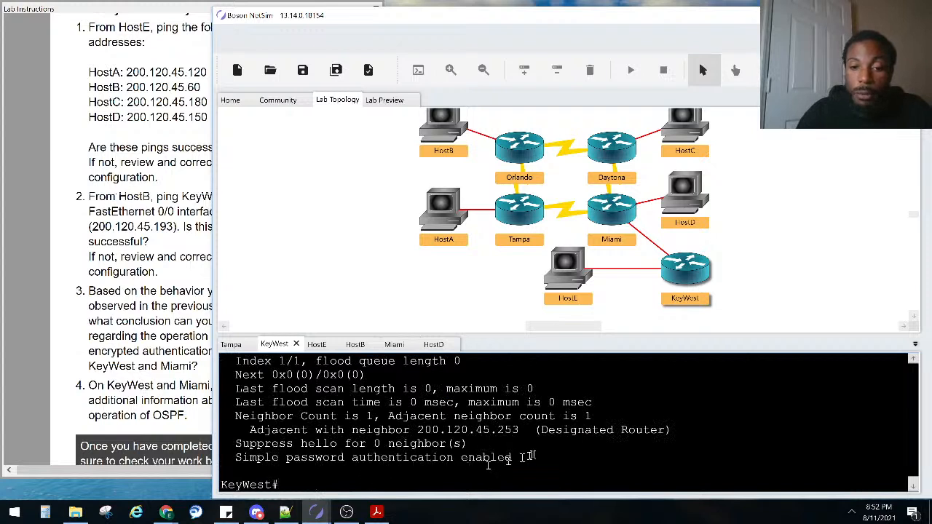
pyautogui.moveTo(524, 458); pyautogui.dragTo(236, 460)
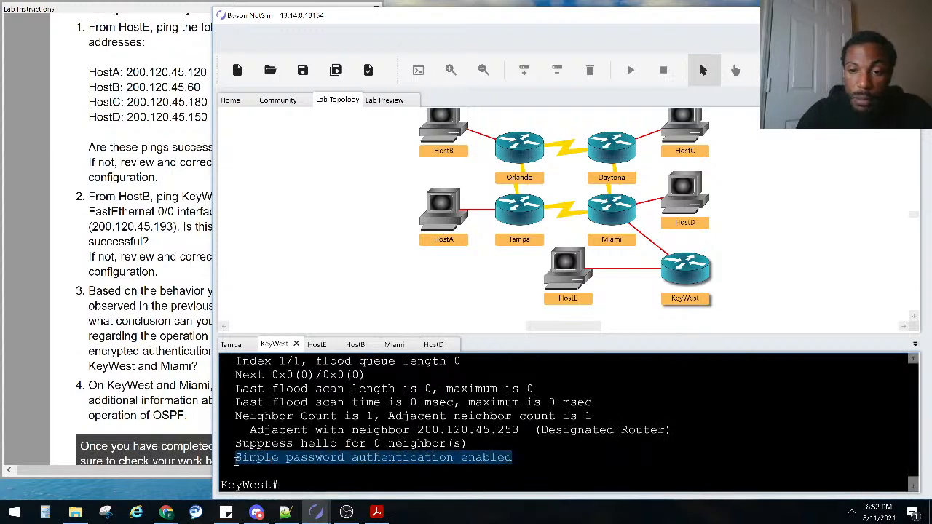
pyautogui.scroll(5, 275, 457)
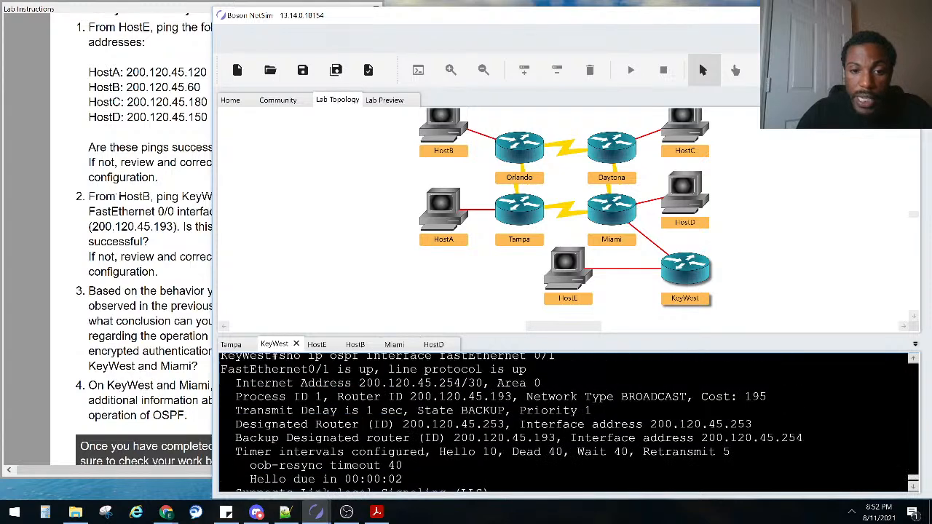
pyautogui.scroll(-5, 294, 445)
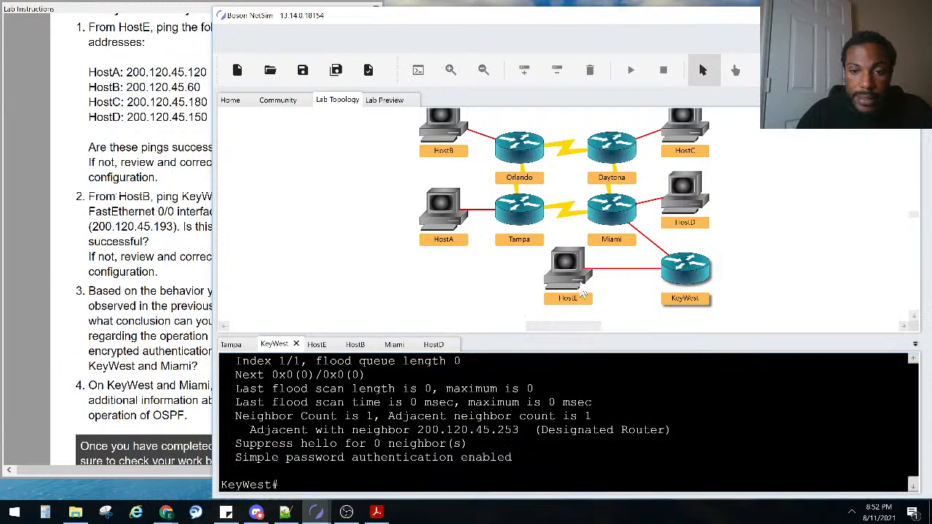
pyautogui.doubleClick(612, 211)
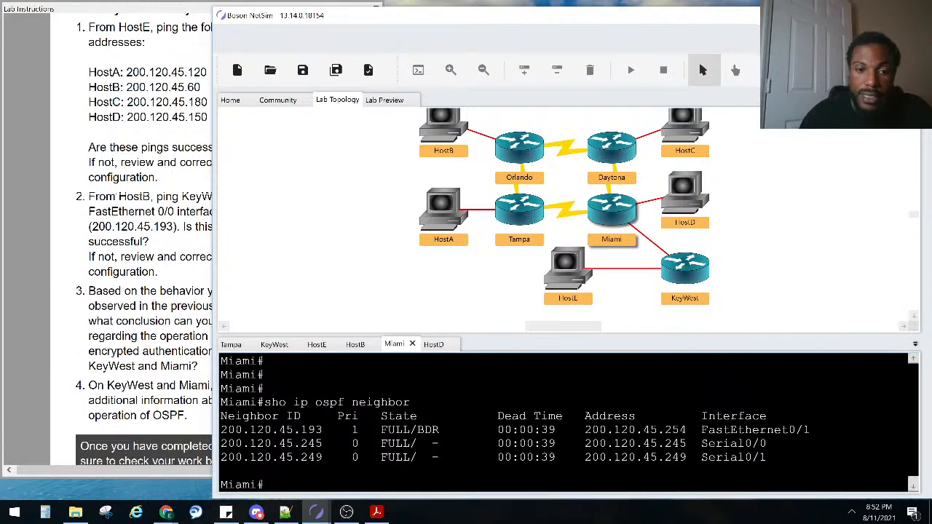
# Run show ip ospf interface fa0/1 on Miami to check its authentication type
pyautogui.press('Return')
pyautogui.press('Return')
pyautogui.press('Up')
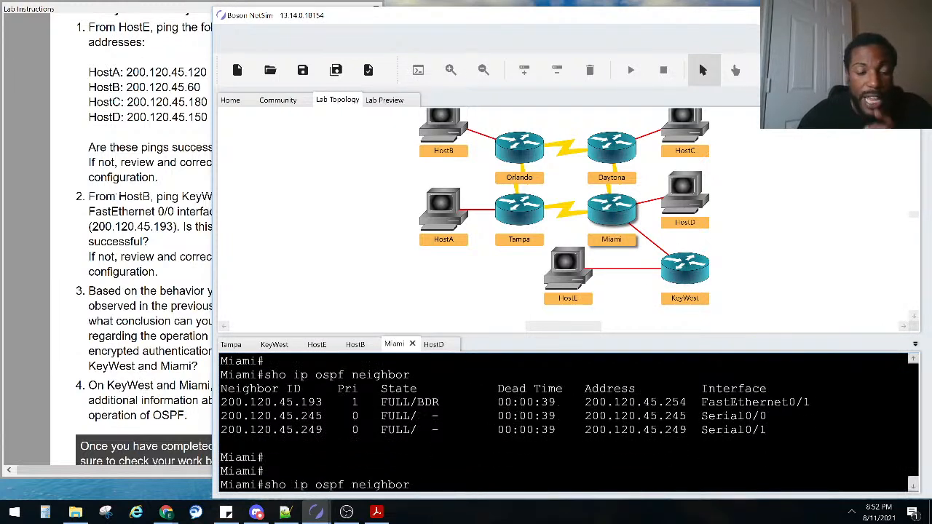
pyautogui.press('Down')
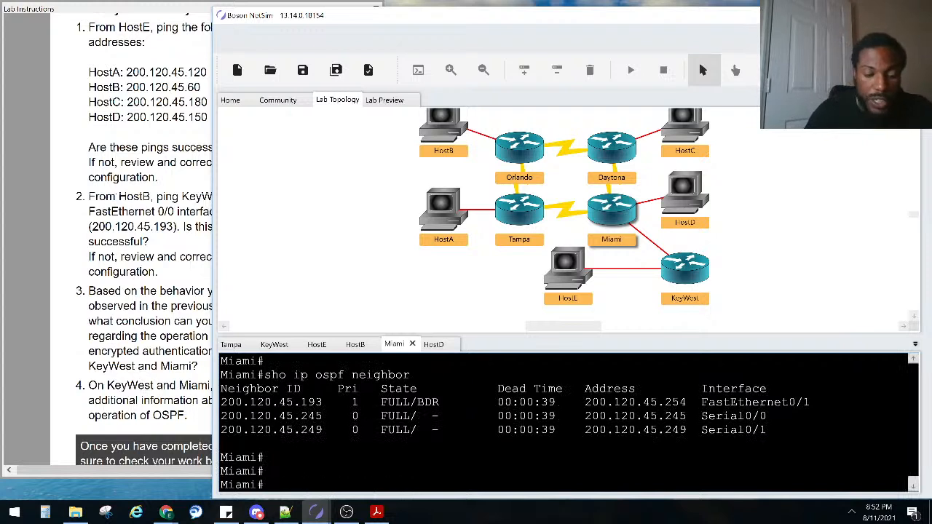
pyautogui.write('ho ip o')
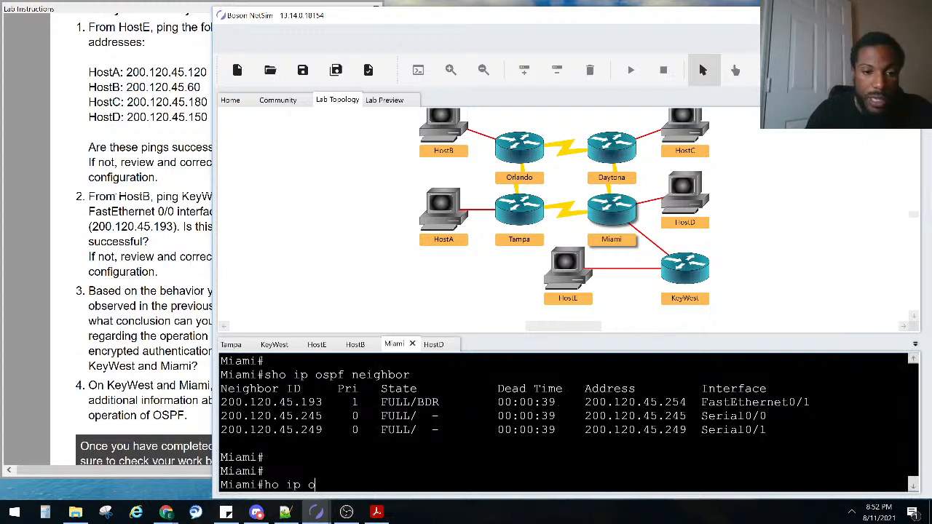
pyautogui.press('BackSpace')
pyautogui.press('BackSpace')
pyautogui.press('BackSpace')
pyautogui.press('BackSpace')
pyautogui.press('BackSpace')
pyautogui.press('BackSpace')
pyautogui.press('BackSpace')
pyautogui.write('sho ')
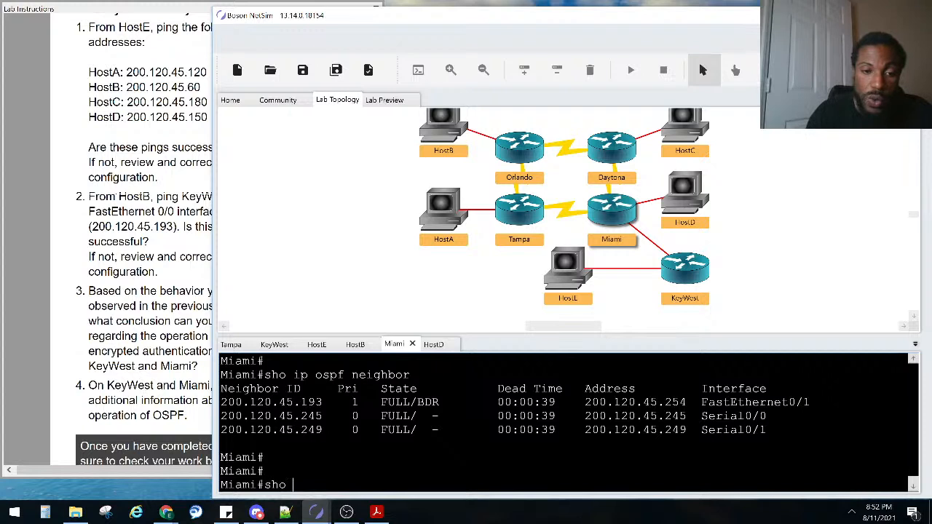
pyautogui.write('ip os')
pyautogui.press('Tab')
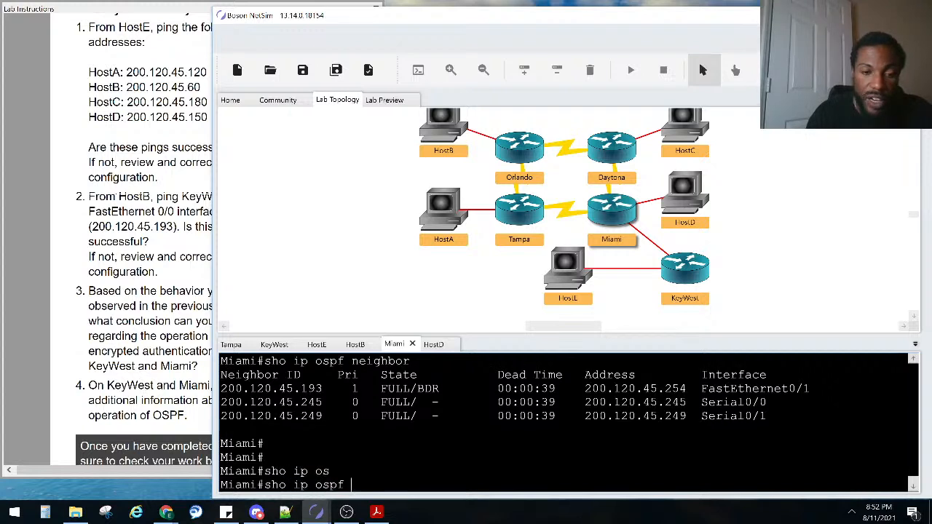
pyautogui.write('in')
pyautogui.press('Tab')
pyautogui.write('fa0/')
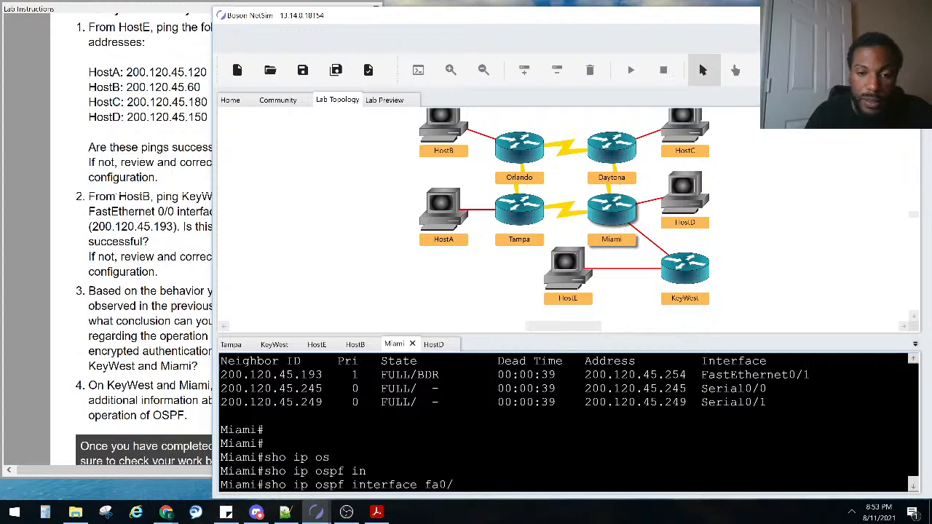
pyautogui.write('1')
pyautogui.press('Return')
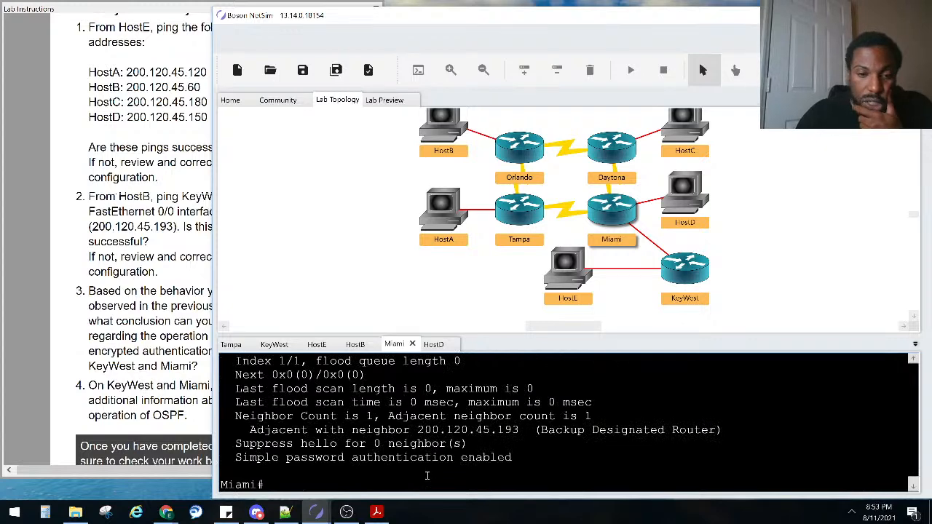
pyautogui.scroll(3, 432, 477)
pyautogui.scroll(-3, 428, 457)
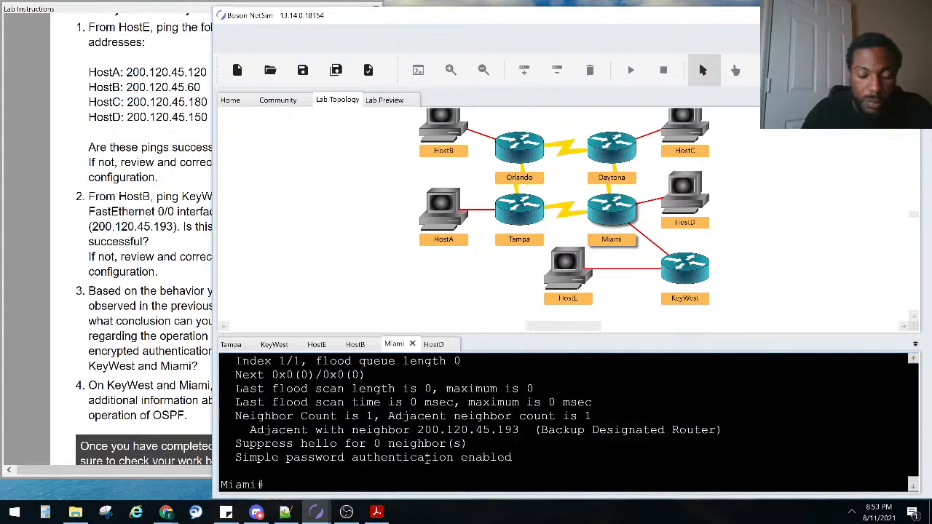
# Show Miami's fa0/1 running config, highlighting the MD5 message-digest key 1 and ip ospf authentication lines
pyautogui.write('sho run inter fa0/1')
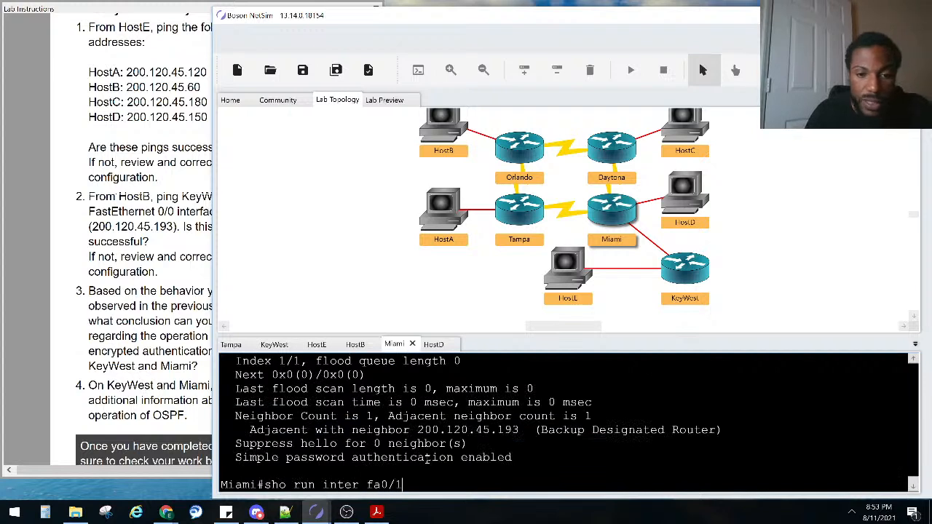
pyautogui.press('Return')
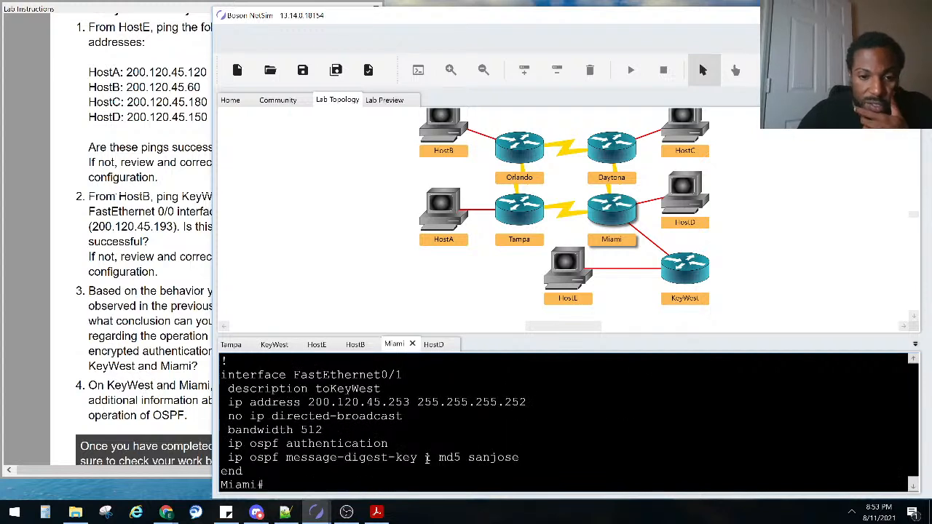
pyautogui.moveTo(509, 464); pyautogui.dragTo(236, 459)
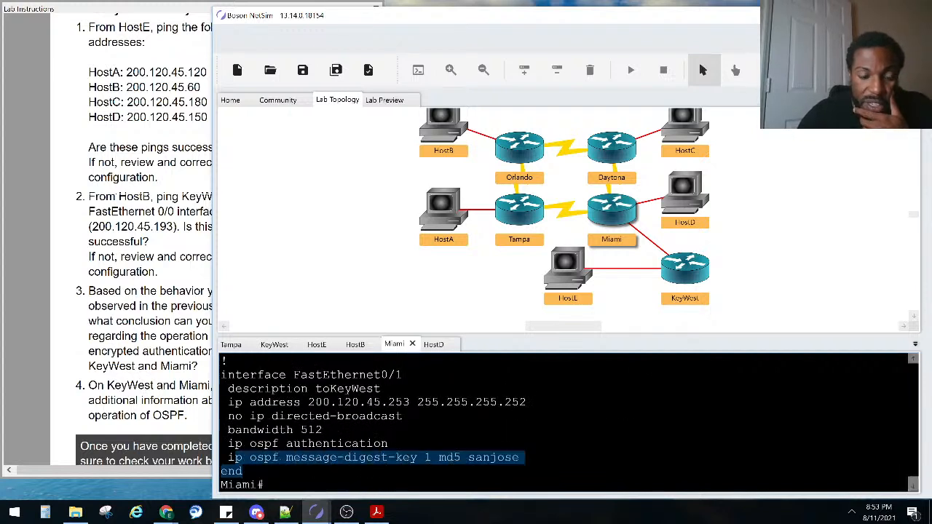
pyautogui.click(233, 454)
pyautogui.moveTo(229, 444); pyautogui.dragTo(389, 444)
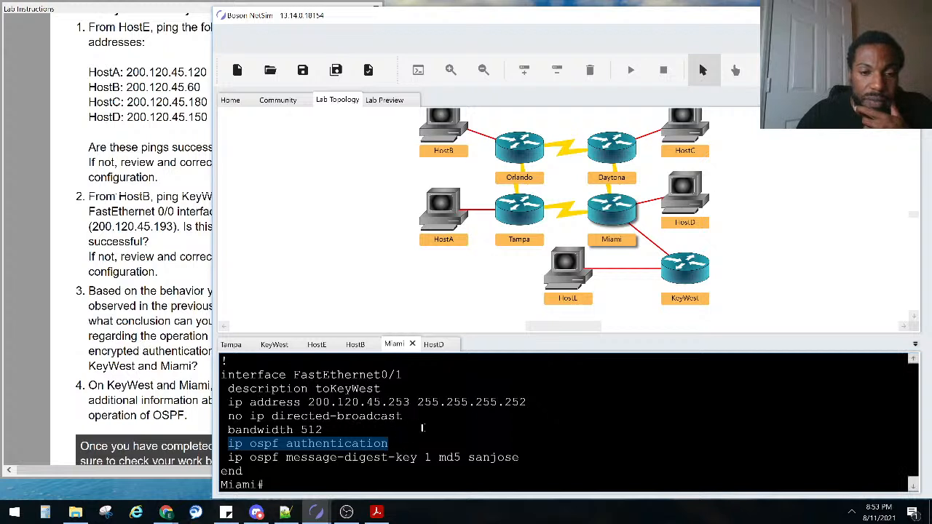
pyautogui.click(391, 444)
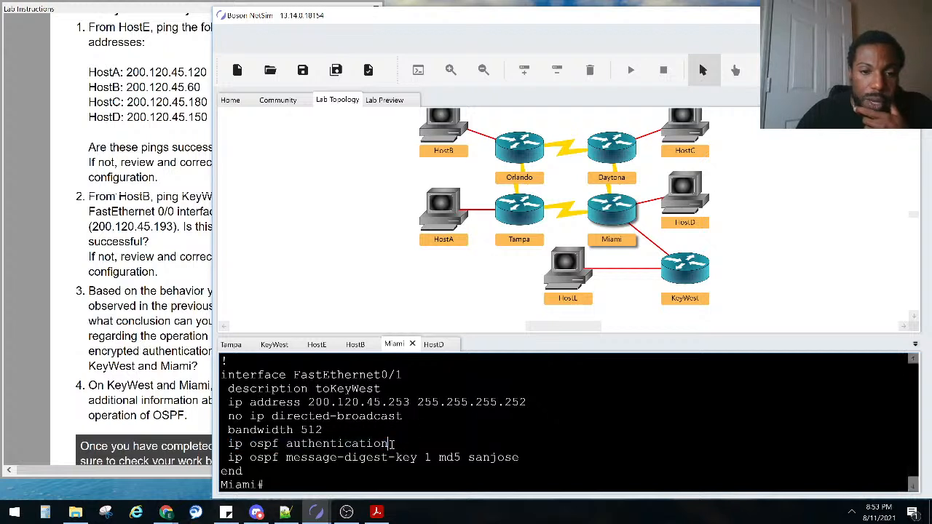
pyautogui.moveTo(359, 510)
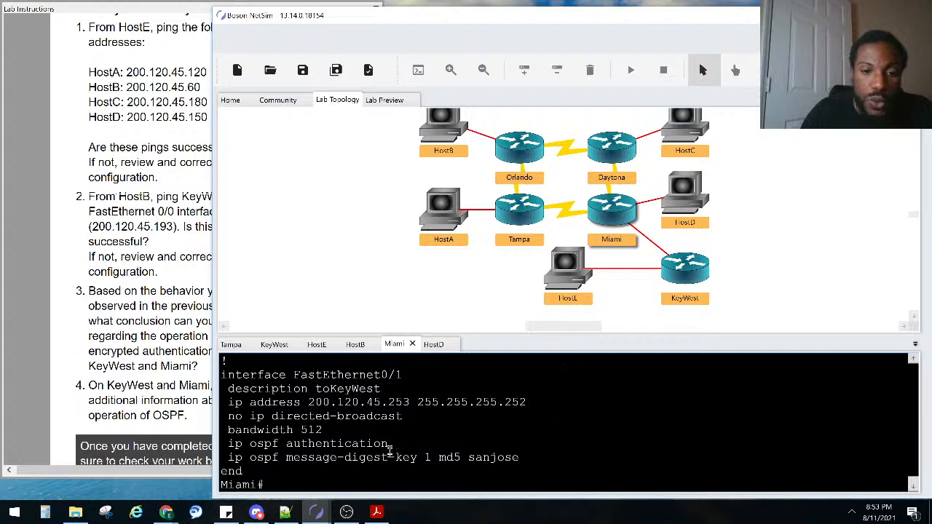
# Enter configure terminal and then interface fa0/1 configuration on Miami
pyautogui.moveTo(391, 450); pyautogui.dragTo(229, 443)
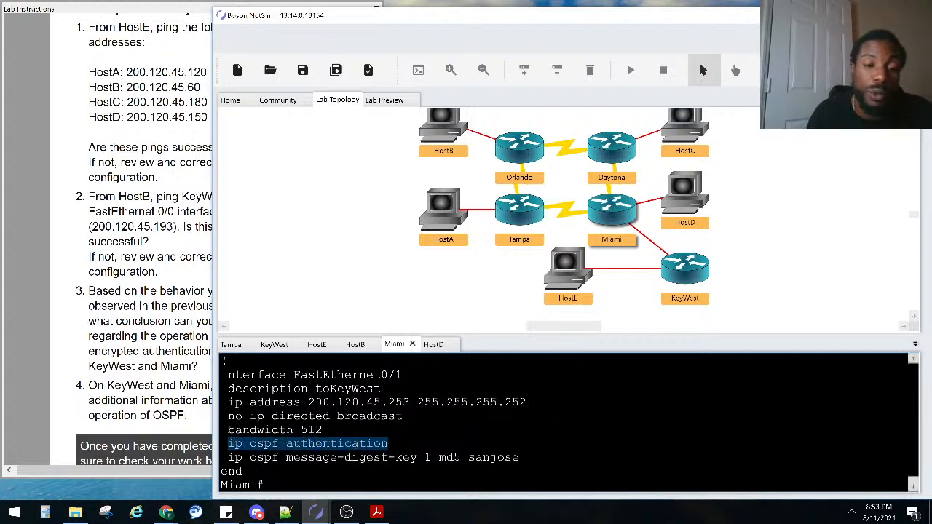
pyautogui.write('conf')
pyautogui.press('Tab')
pyautogui.write('t')
pyautogui.press('Tab')
pyautogui.press('Return')
pyautogui.write('in')
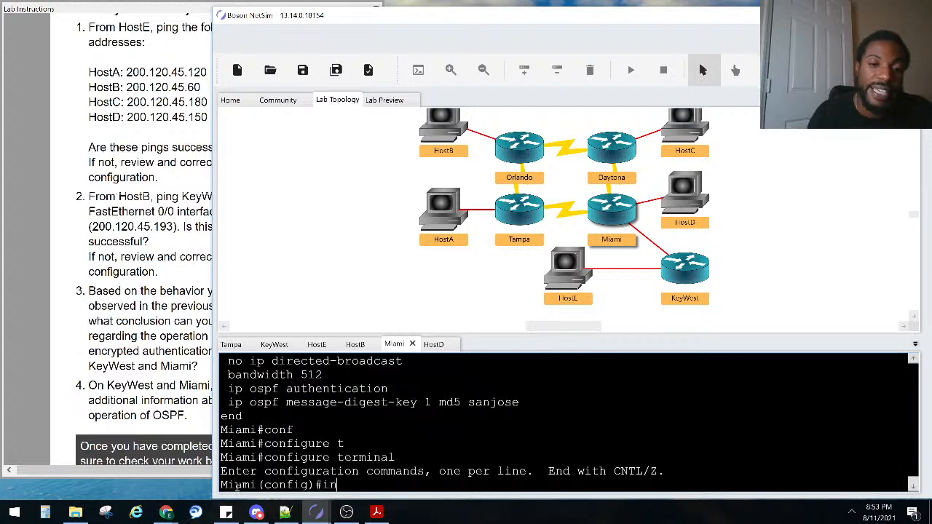
pyautogui.write('t')
pyautogui.press('Tab')
pyautogui.write('fa')
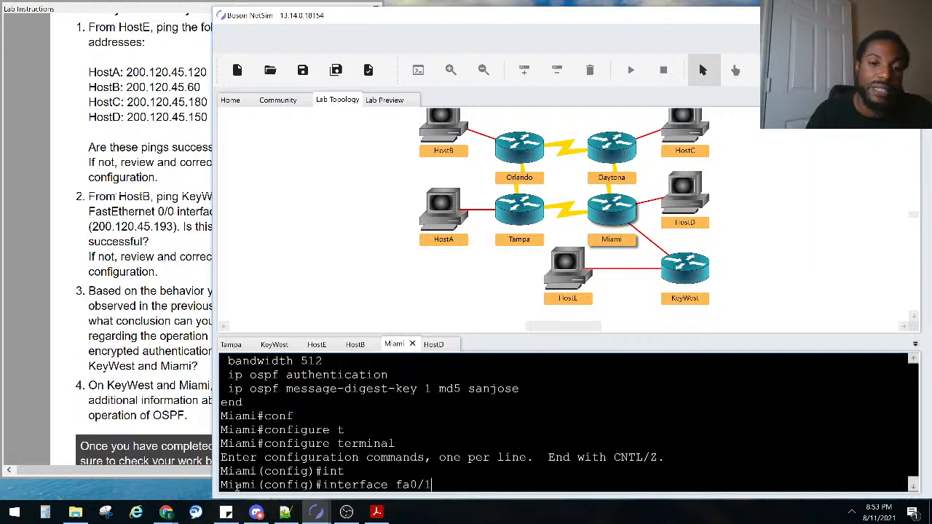
pyautogui.write('0/1')
pyautogui.press('Return')
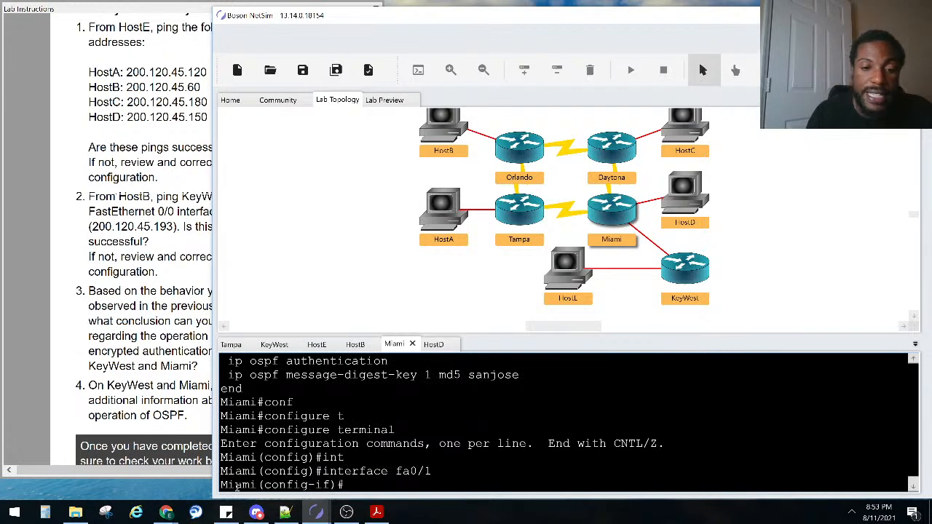
# List the ip ospf options and the message-digest-key help showing key IDs 1–255
pyautogui.write('ip os')
pyautogui.press('Tab')
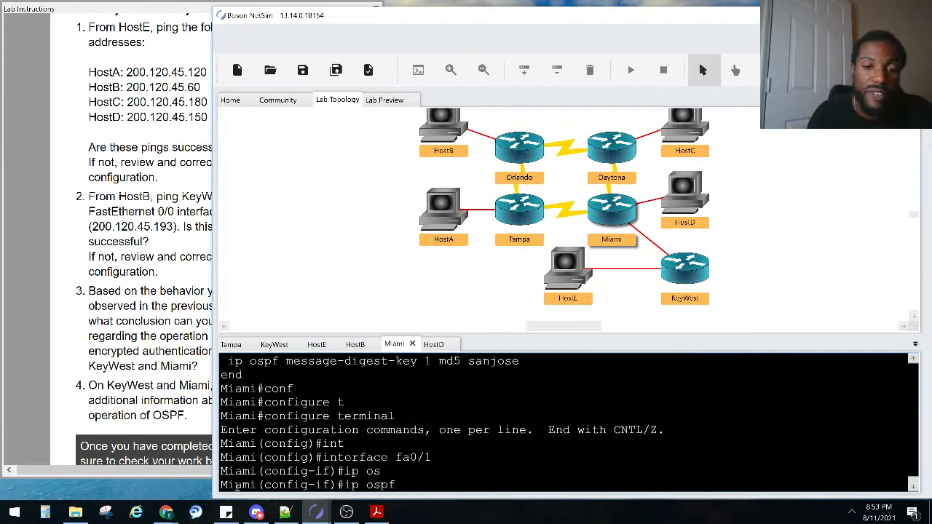
pyautogui.write('?')
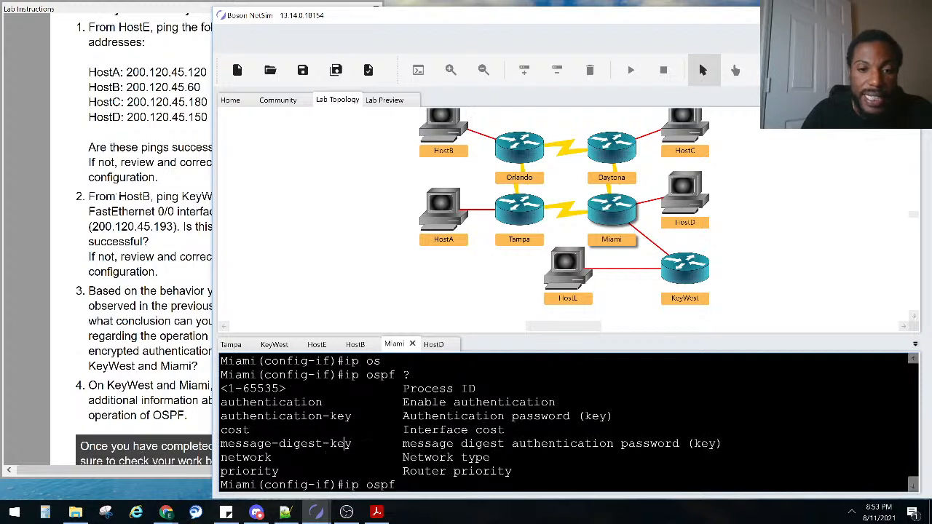
pyautogui.write('me')
pyautogui.press('Tab')
pyautogui.press('Return')
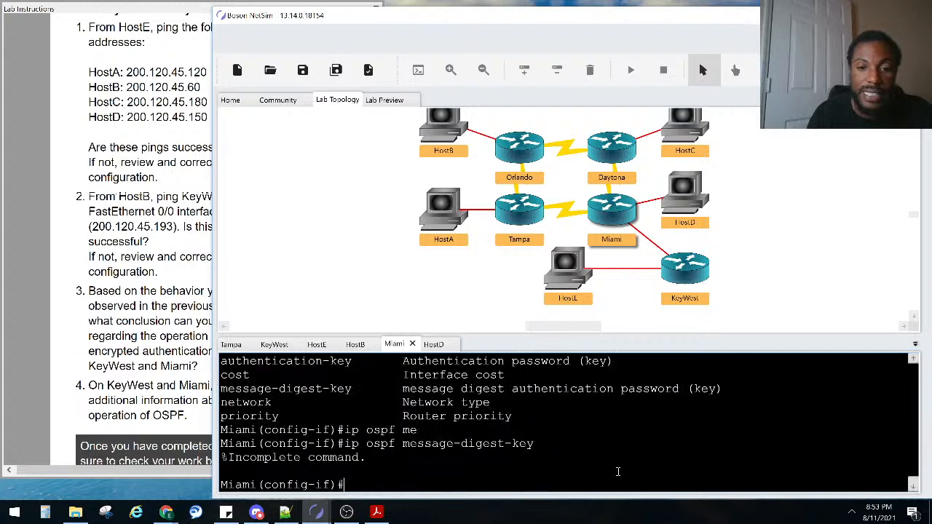
pyautogui.press('Up')
pyautogui.write('?')
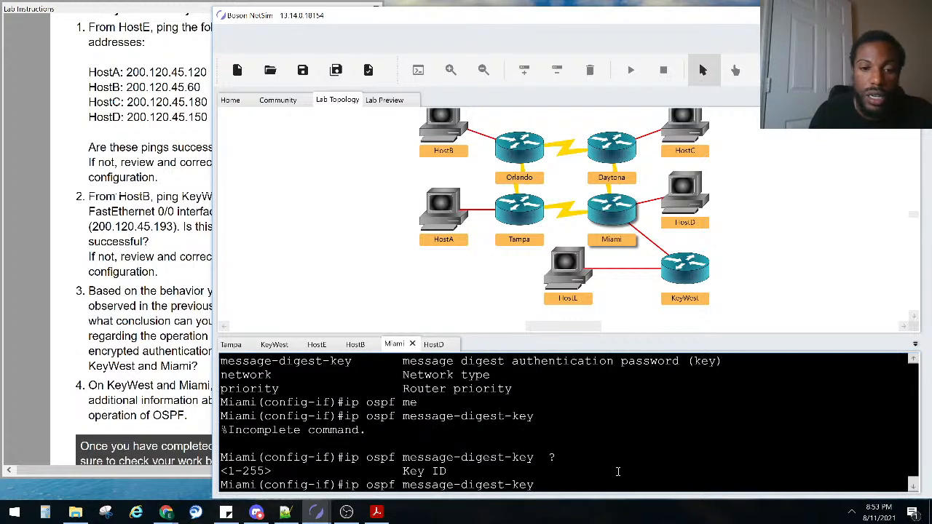
pyautogui.press('BackSpace')
pyautogui.press('BackSpace')
pyautogui.press('BackSpace')
pyautogui.press('BackSpace')
pyautogui.press('BackSpace')
pyautogui.press('BackSpace')
pyautogui.press('BackSpace')
pyautogui.press('BackSpace')
pyautogui.press('BackSpace')
pyautogui.press('BackSpace')
pyautogui.press('BackSpace')
pyautogui.press('BackSpace')
pyautogui.press('BackSpace')
pyautogui.press('BackSpace')
pyautogui.press('BackSpace')
pyautogui.press('BackSpace')
pyautogui.press('BackSpace')
pyautogui.press('BackSpace')
pyautogui.press('BackSpace')
pyautogui.press('BackSpace')
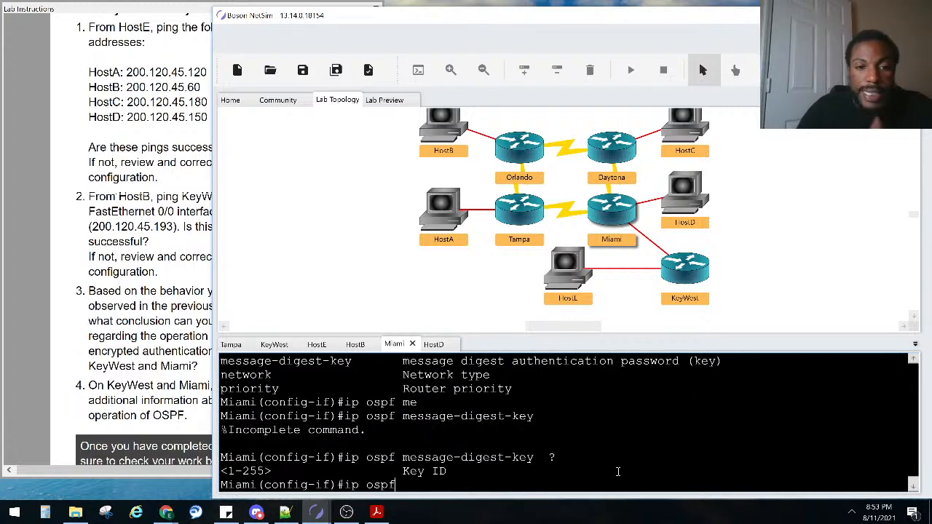
# Review the ip ospf help list, highlighting the authentication-key option
pyautogui.scroll(2, 565, 414)
pyautogui.scroll(1, 565, 415)
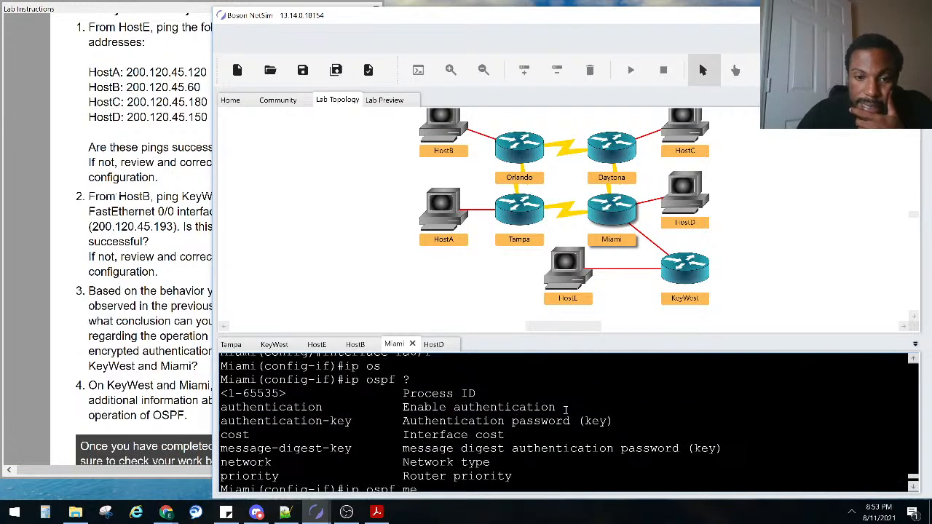
pyautogui.moveTo(352, 422); pyautogui.dragTo(220, 423)
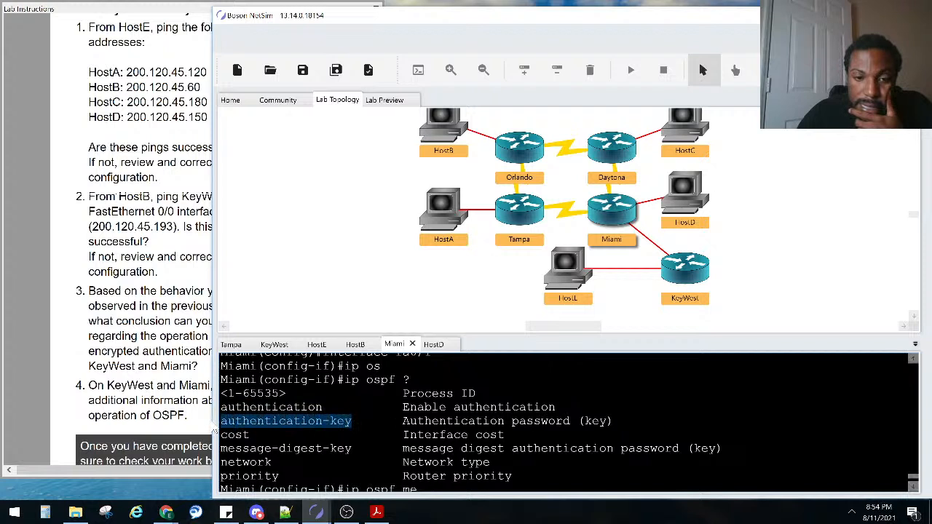
pyautogui.click(371, 408)
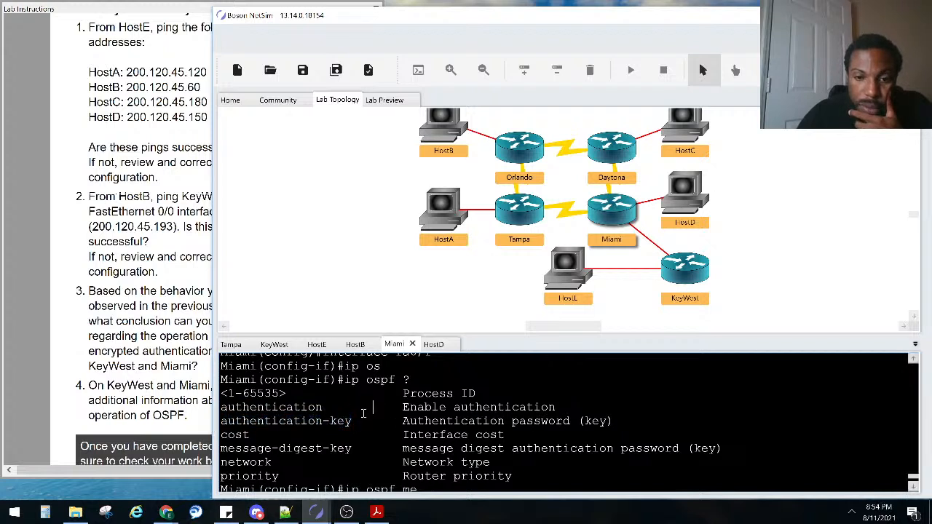
pyautogui.scroll(-2, 364, 413)
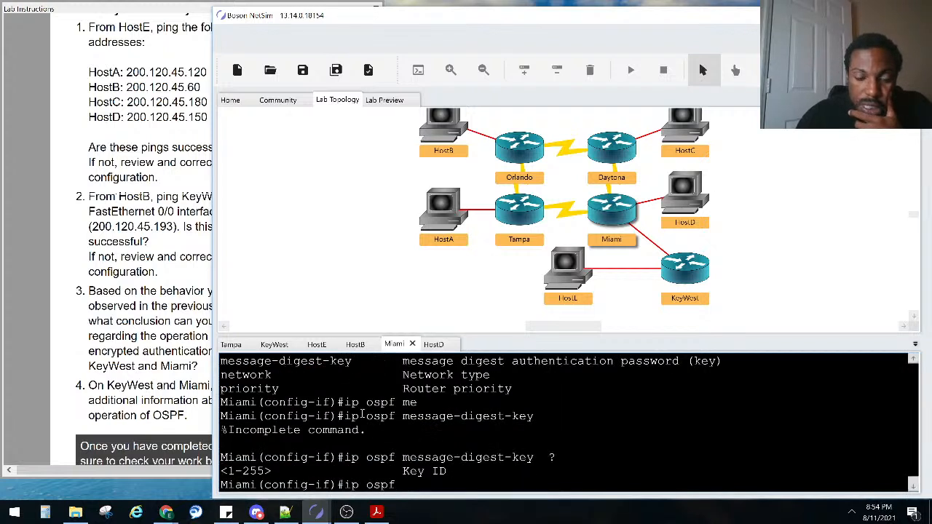
# Show ip ospf authentication-key help (encryption 0–7, 8-character password), then grade the lab
pyautogui.press('Up')
pyautogui.press('Down')
pyautogui.press('Down')
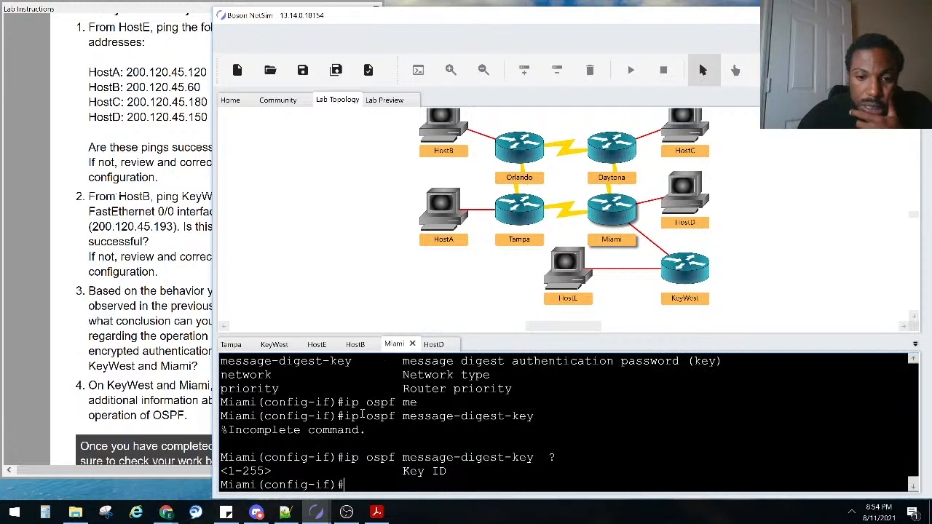
pyautogui.press('Up')
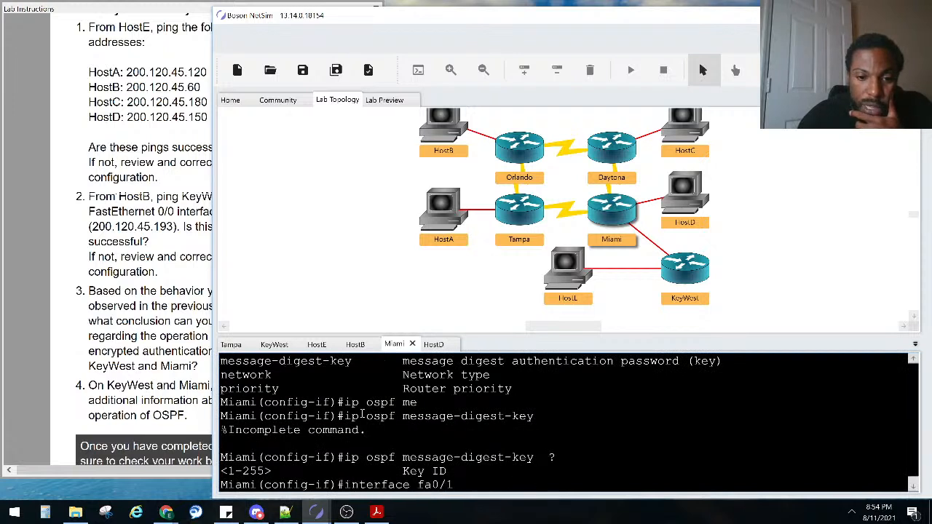
pyautogui.press('Down')
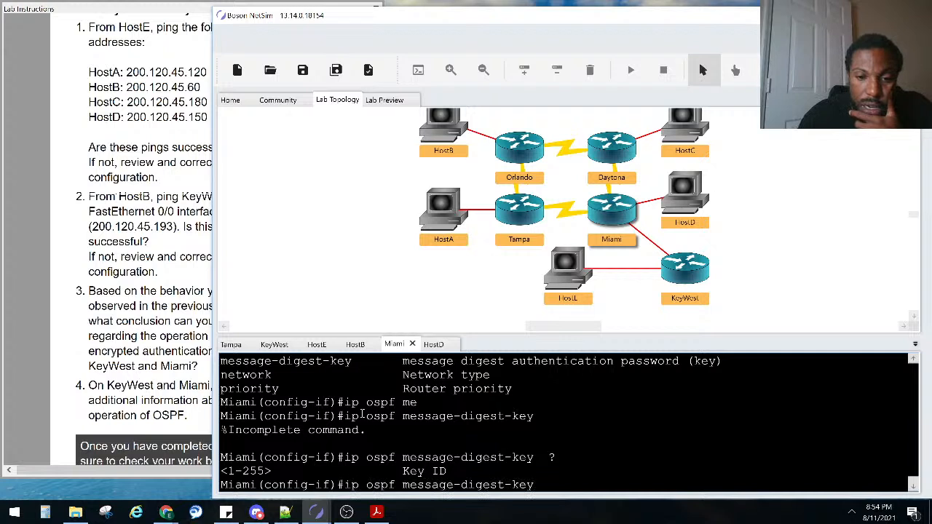
pyautogui.press('BackSpace')
pyautogui.press('BackSpace')
pyautogui.press('BackSpace')
pyautogui.press('BackSpace')
pyautogui.press('BackSpace')
pyautogui.press('BackSpace')
pyautogui.press('BackSpace')
pyautogui.press('BackSpace')
pyautogui.press('BackSpace')
pyautogui.press('BackSpace')
pyautogui.press('BackSpace')
pyautogui.press('BackSpace')
pyautogui.press('BackSpace')
pyautogui.press('BackSpace')
pyautogui.press('BackSpace')
pyautogui.press('BackSpace')
pyautogui.press('BackSpace')
pyautogui.press('BackSpace')
pyautogui.press('BackSpace')
pyautogui.write('?')
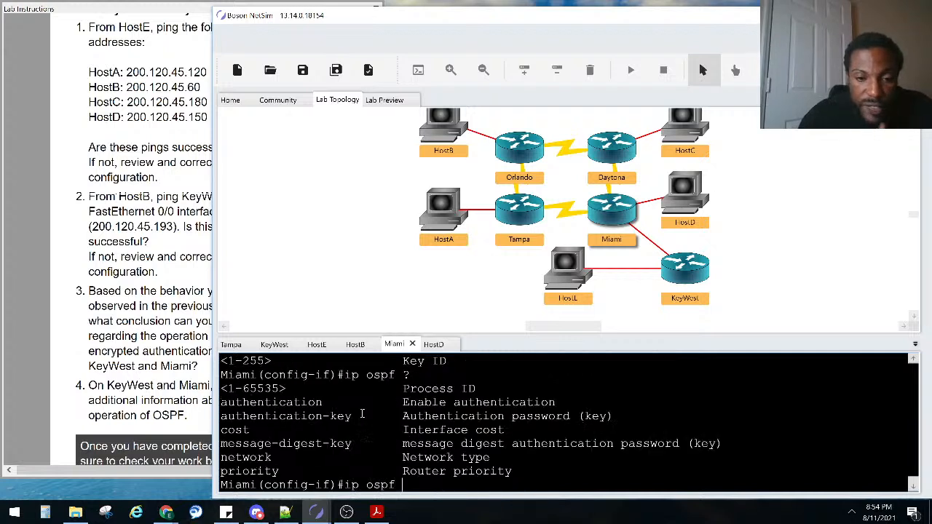
pyautogui.write('au')
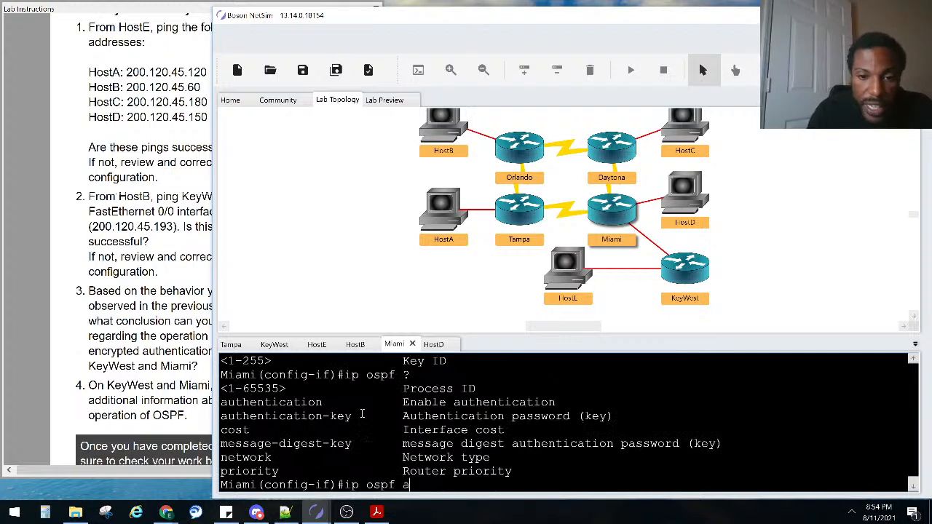
pyautogui.press('Tab')
pyautogui.write('-')
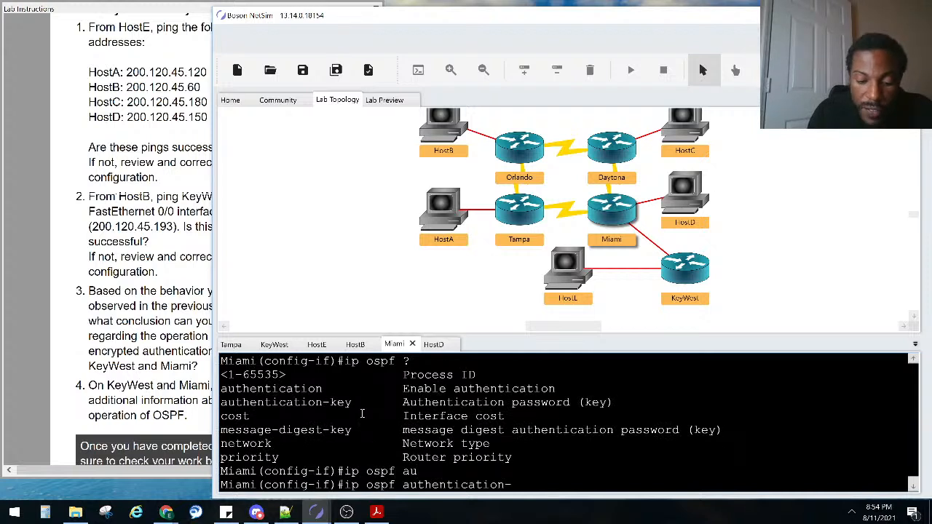
pyautogui.write('k')
pyautogui.press('Tab')
pyautogui.write('?')
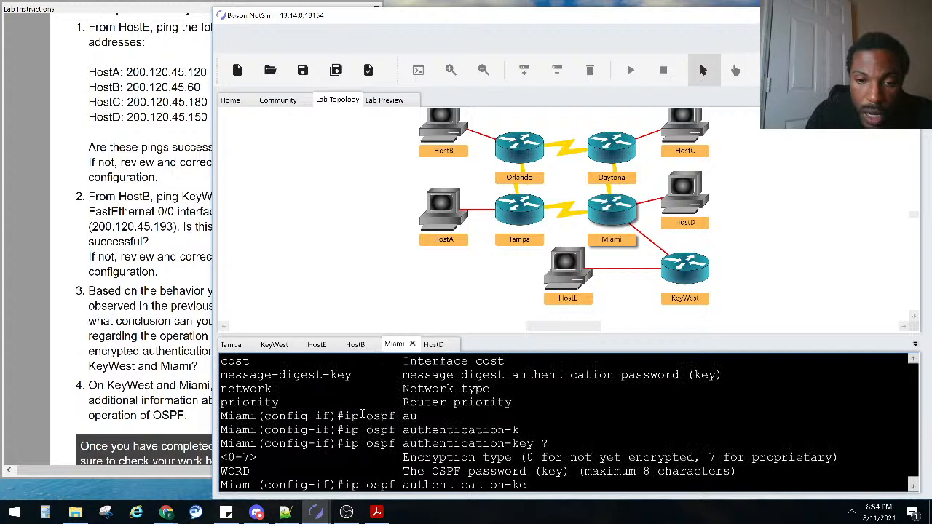
pyautogui.press('BackSpace')
pyautogui.press('BackSpace')
pyautogui.press('BackSpace')
pyautogui.press('BackSpace')
pyautogui.press('BackSpace')
pyautogui.press('BackSpace')
pyautogui.press('BackSpace')
pyautogui.press('BackSpace')
pyautogui.press('BackSpace')
pyautogui.press('BackSpace')
pyautogui.press('BackSpace')
pyautogui.press('BackSpace')
pyautogui.press('BackSpace')
pyautogui.press('BackSpace')
pyautogui.press('BackSpace')
pyautogui.press('BackSpace')
pyautogui.press('BackSpace')
pyautogui.press('BackSpace')
pyautogui.press('BackSpace')
pyautogui.press('BackSpace')
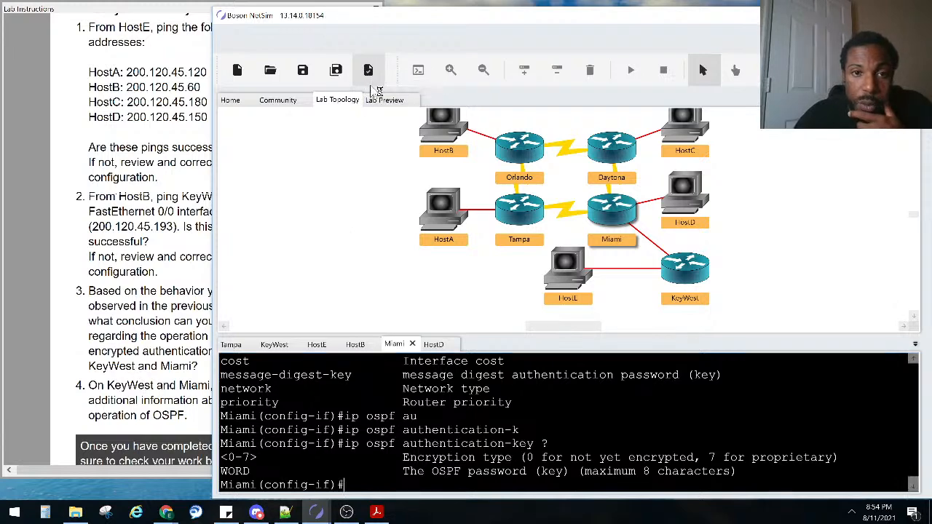
pyautogui.click(369, 70)
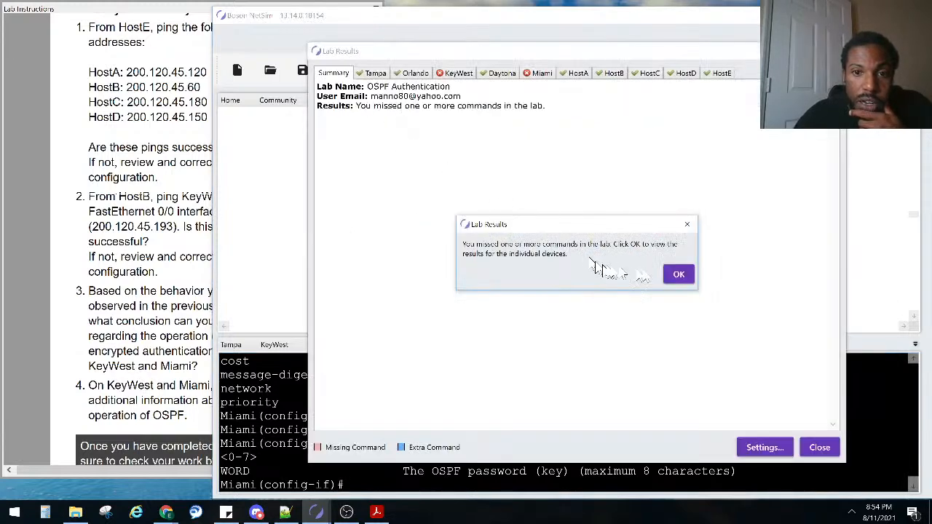
# Dismiss the missed-commands notice and highlight KeyWest's extra ip ospf authentication line
pyautogui.click(678, 274)
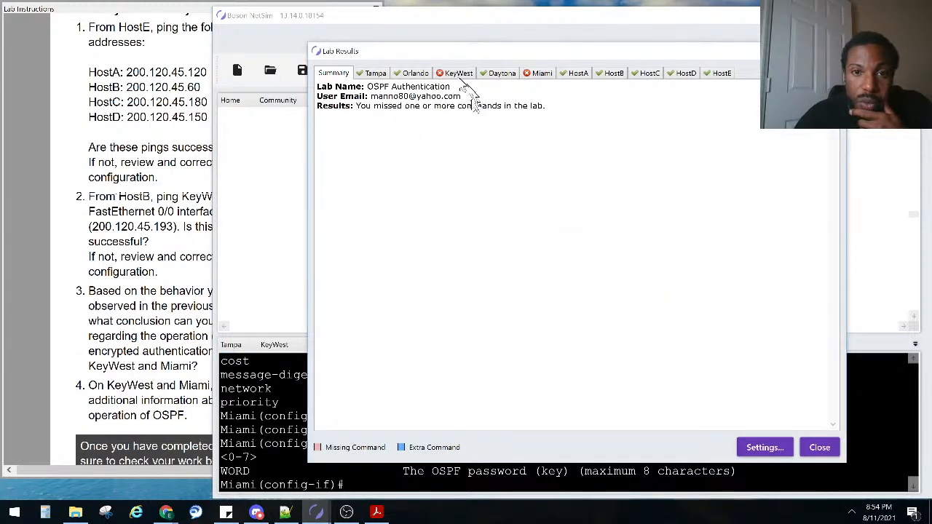
pyautogui.click(459, 73)
pyautogui.scroll(-5, 444, 234)
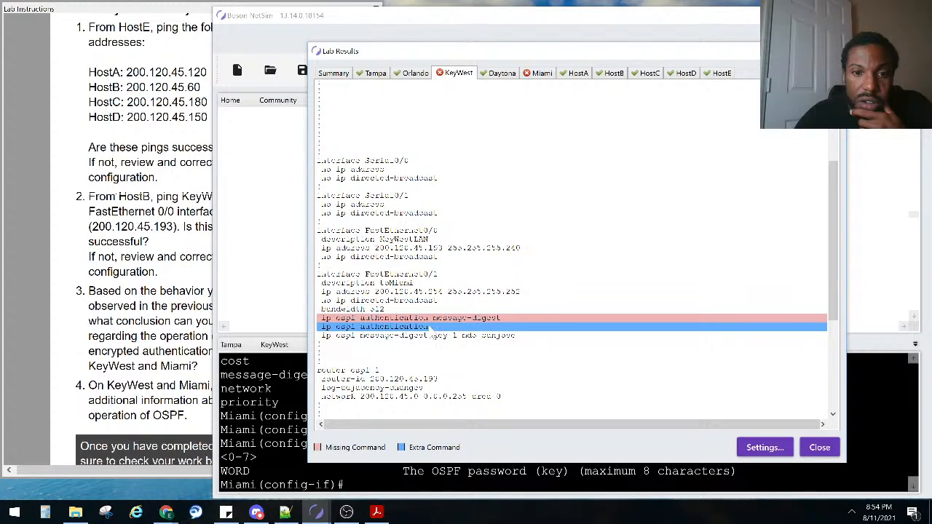
pyautogui.moveTo(506, 328); pyautogui.dragTo(348, 313)
pyautogui.click(342, 313)
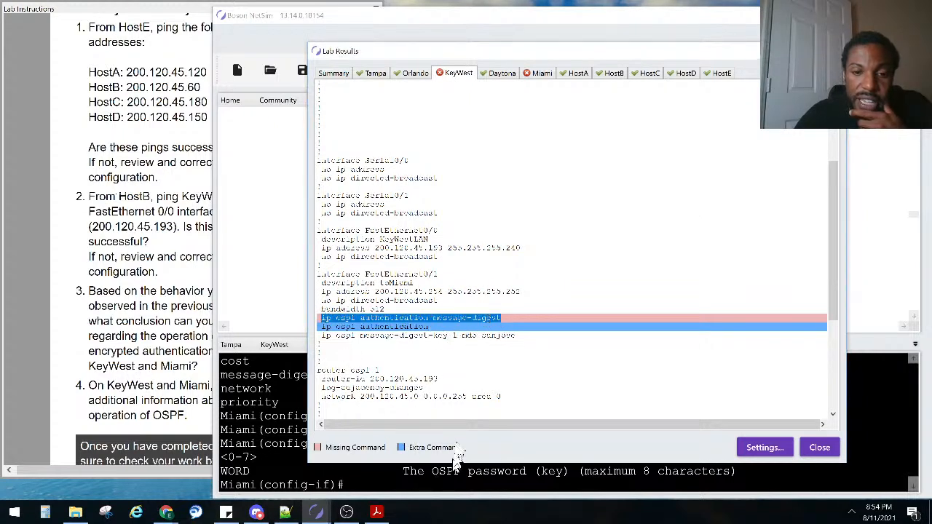
pyautogui.click(451, 338)
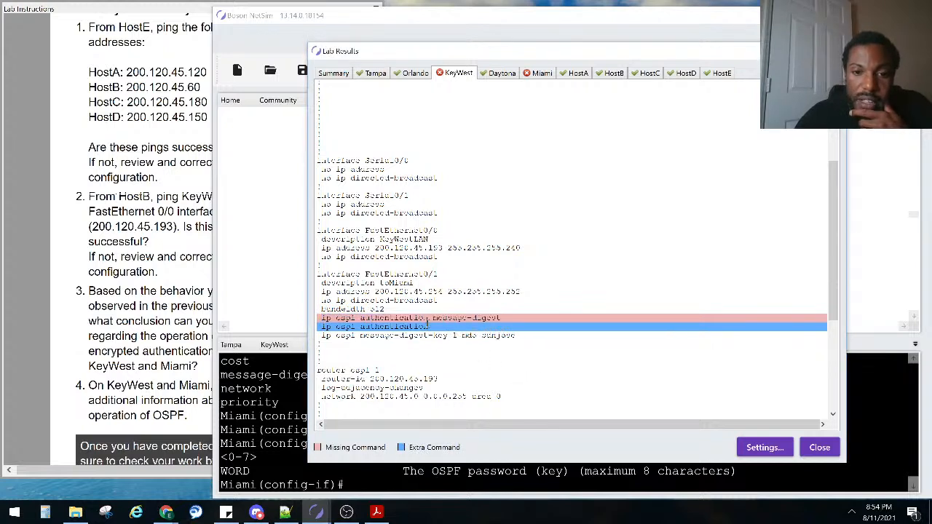
pyautogui.moveTo(429, 330); pyautogui.dragTo(501, 319)
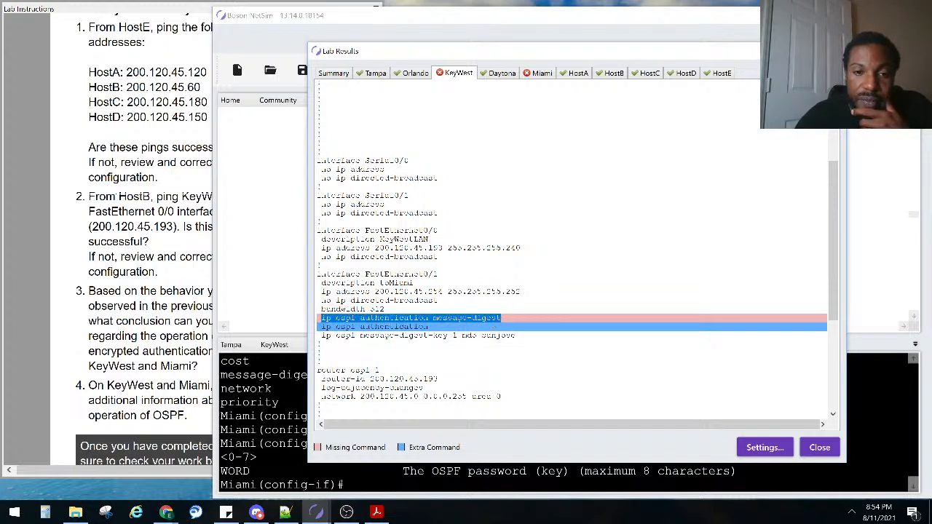
pyautogui.moveTo(428, 329); pyautogui.dragTo(321, 327)
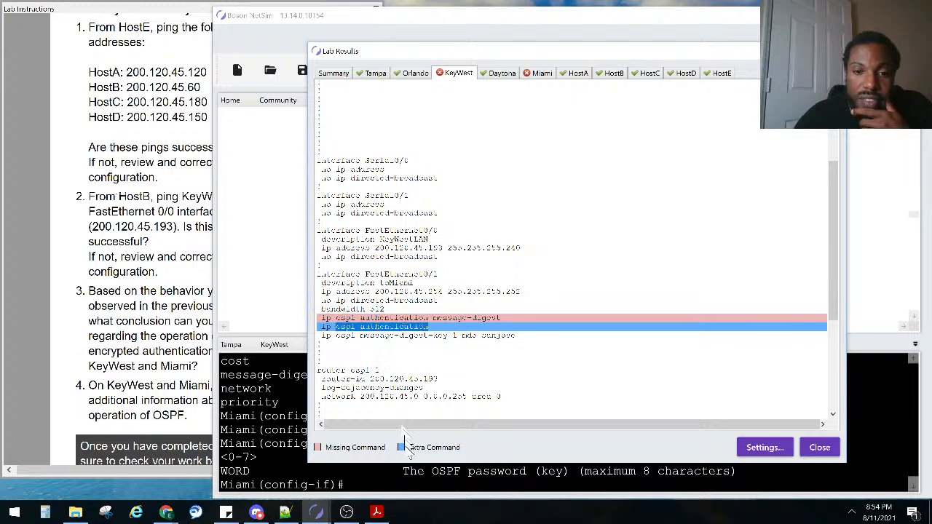
# Check the lab grader preferences, then highlight KeyWest's missing ip ospf authentication message-digest line
pyautogui.click(406, 455)
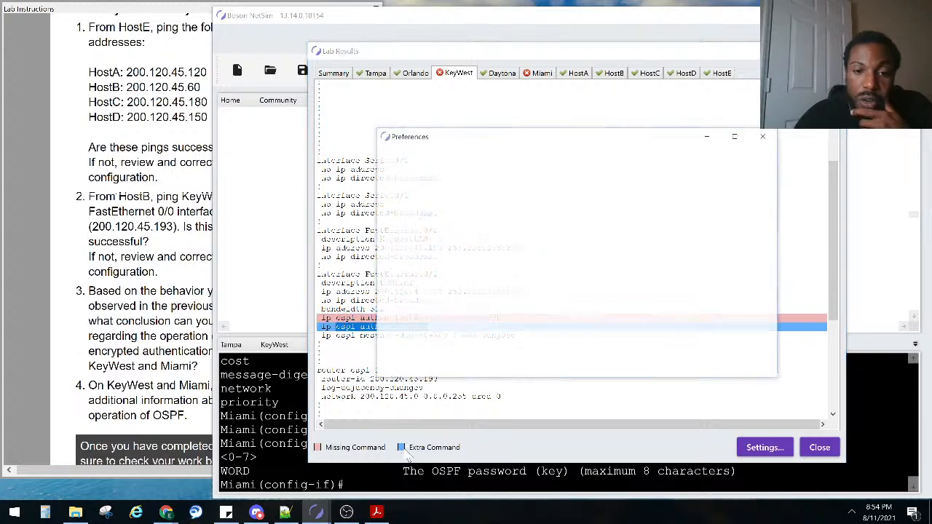
pyautogui.click(769, 140)
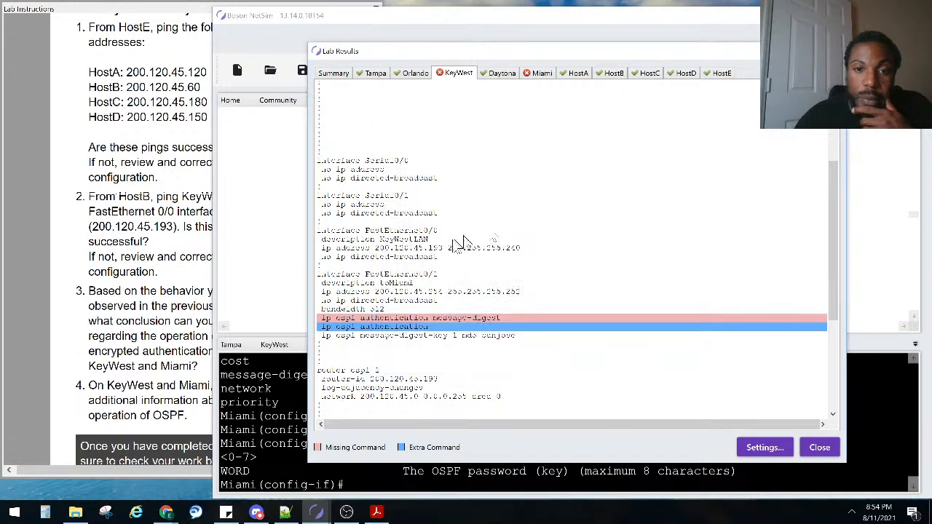
pyautogui.moveTo(504, 321); pyautogui.dragTo(375, 311)
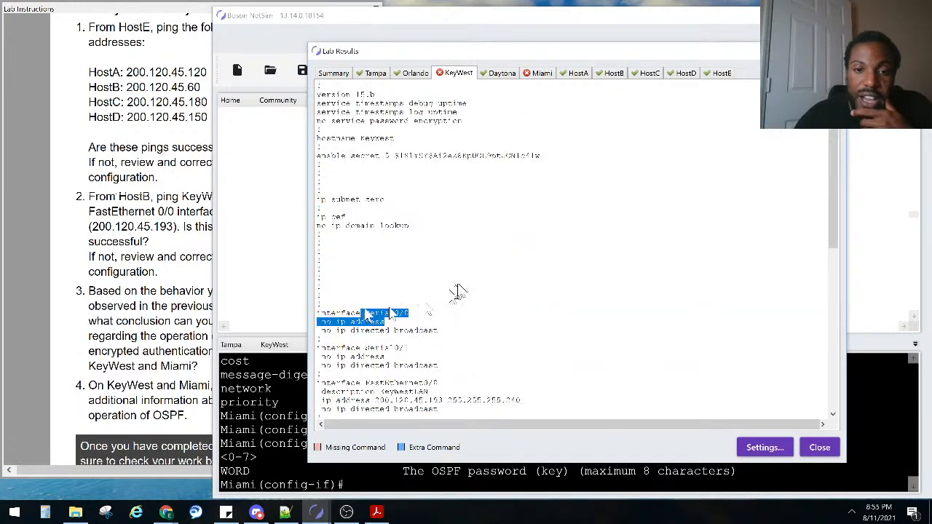
pyautogui.scroll(-5, 459, 295)
pyautogui.moveTo(504, 322); pyautogui.dragTo(317, 318)
# Close the lab grading results to return to the topology and Miami's console
pyautogui.click(820, 447)
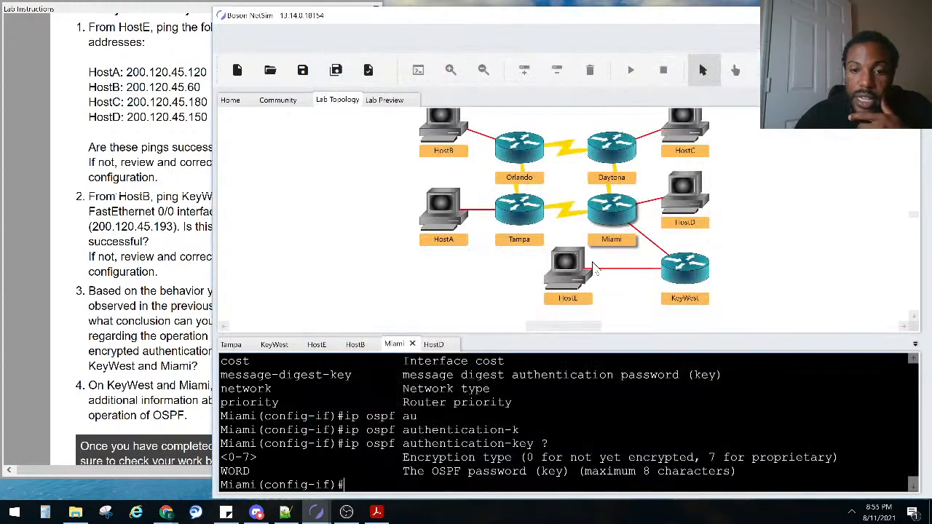
pyautogui.scroll(2, 472, 408)
pyautogui.scroll(-2, 472, 408)
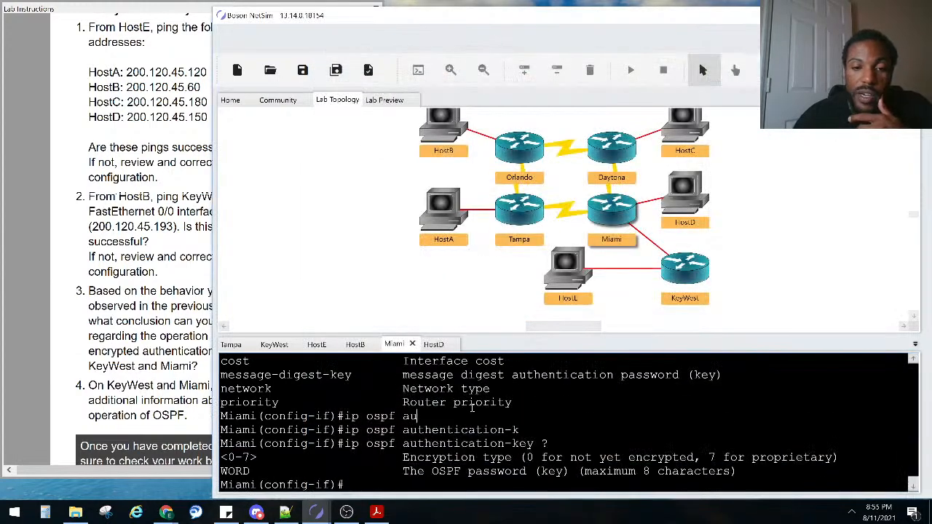
# Recall Miami's ip ospf authentication command and highlight the earlier ip ospf message-digest-key line
pyautogui.press('Up')
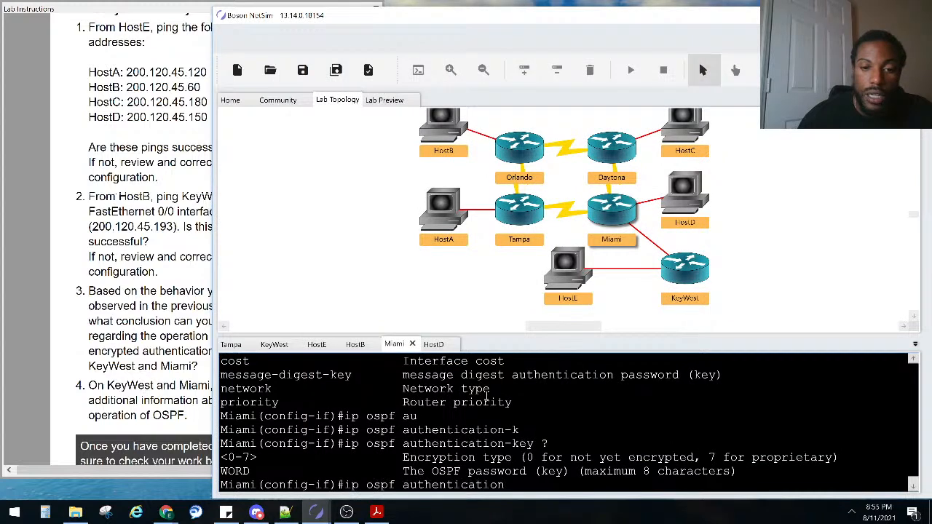
pyautogui.press('Down')
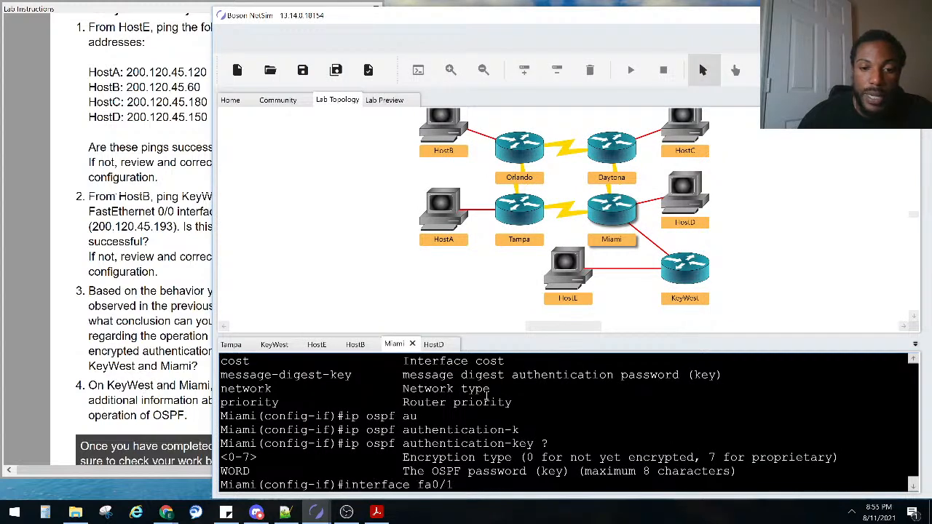
pyautogui.press('Up')
pyautogui.scroll(4, 486, 395)
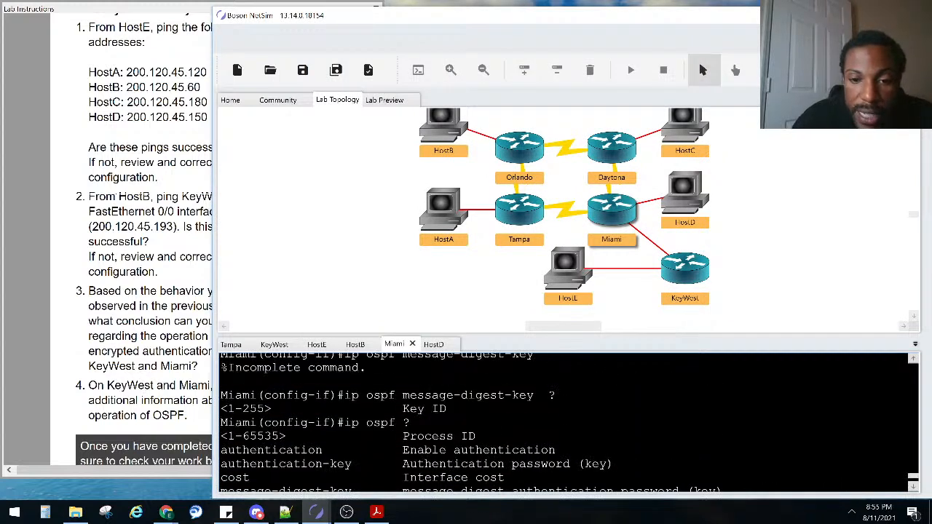
pyautogui.scroll(2, 479, 390)
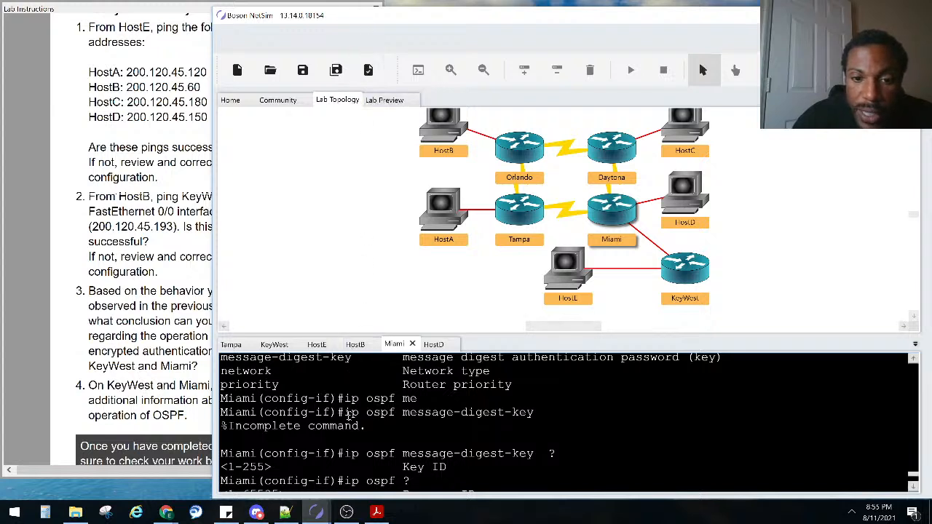
pyautogui.moveTo(345, 412); pyautogui.dragTo(548, 419)
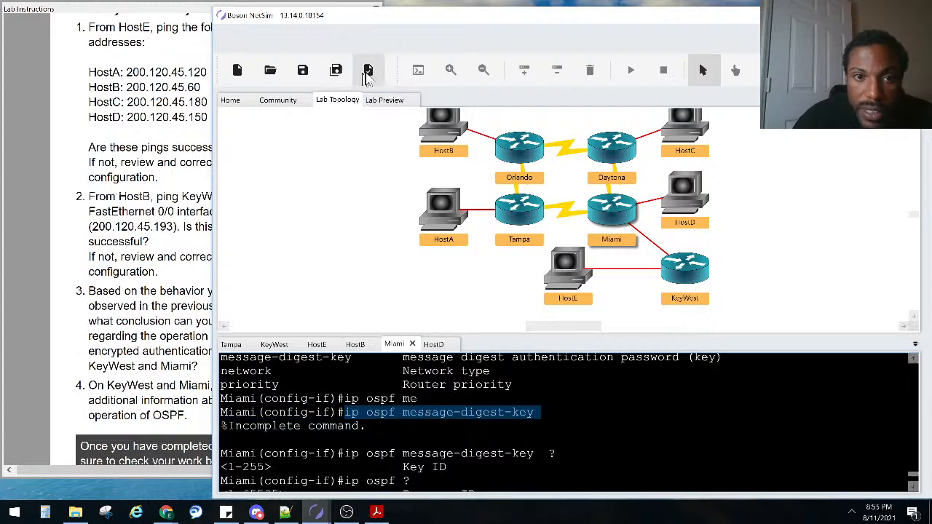
pyautogui.click(367, 72)
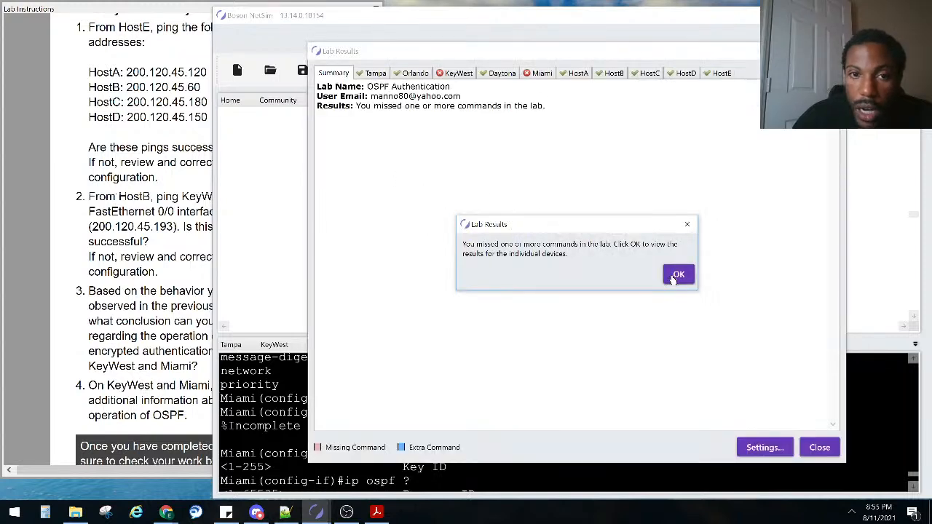
pyautogui.click(674, 281)
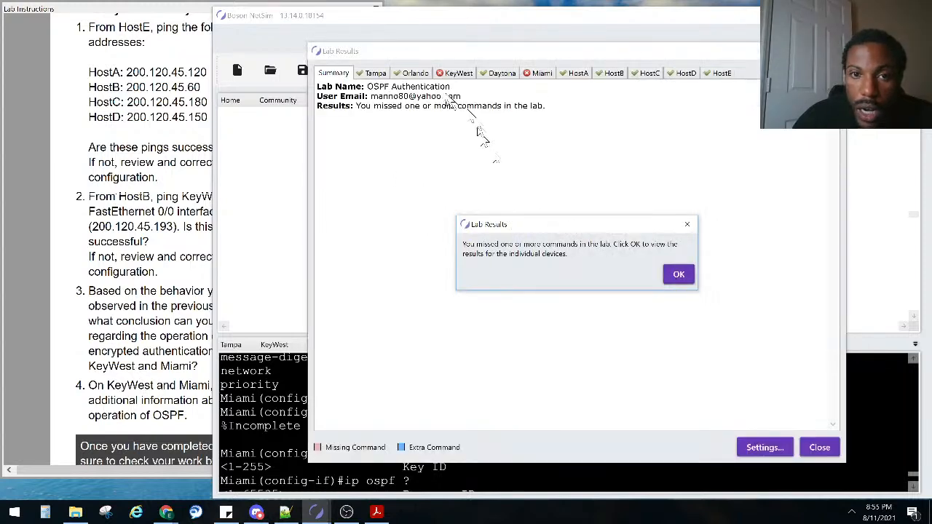
pyautogui.click(459, 73)
pyautogui.scroll(-5, 477, 320)
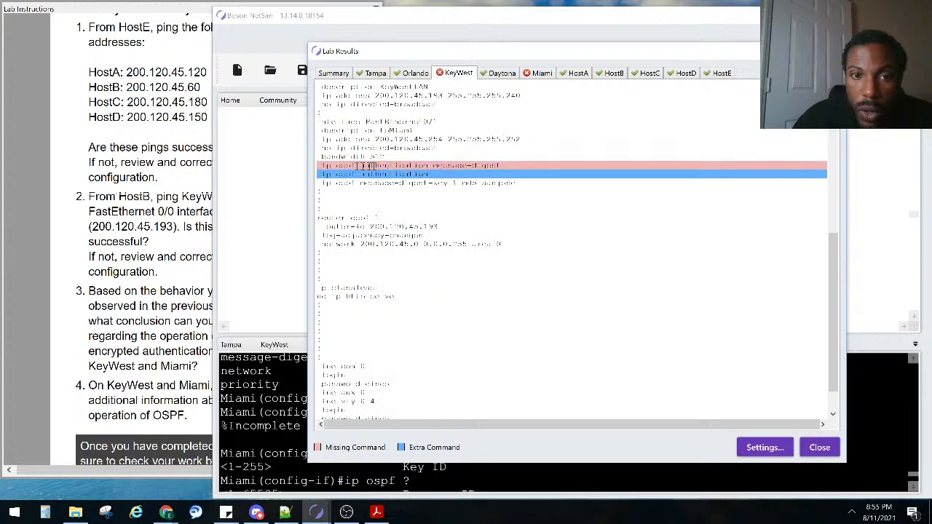
pyautogui.moveTo(365, 166); pyautogui.dragTo(516, 168)
pyautogui.click(820, 448)
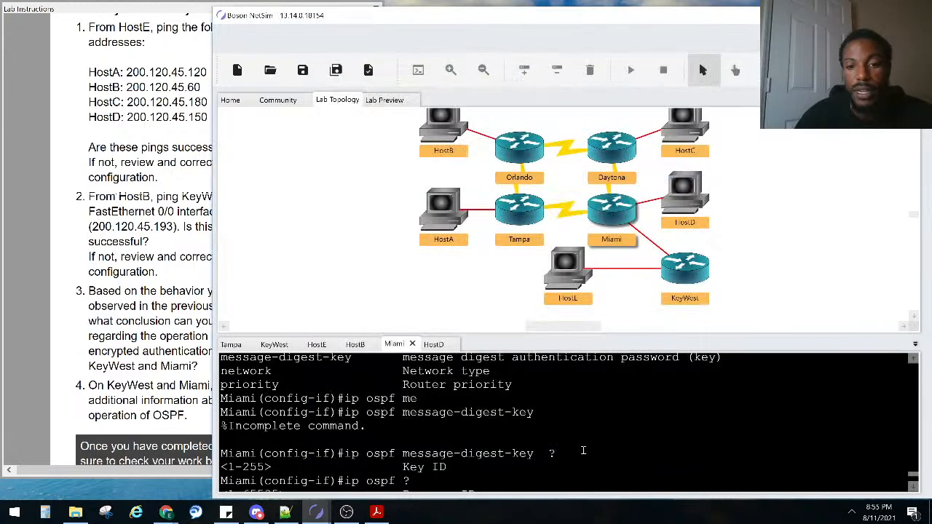
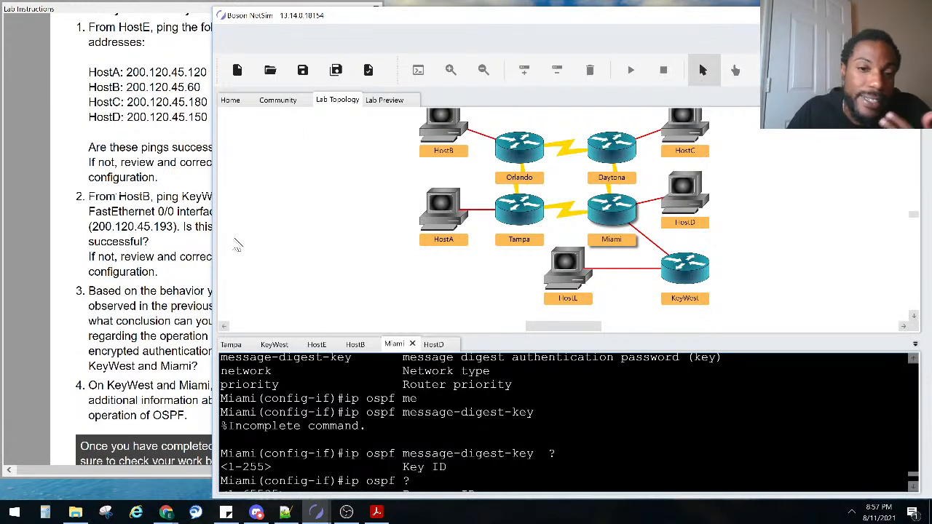
# Clear the half-written authentication command at Miami's interface prompt
pyautogui.scroll(-4, 425, 448)
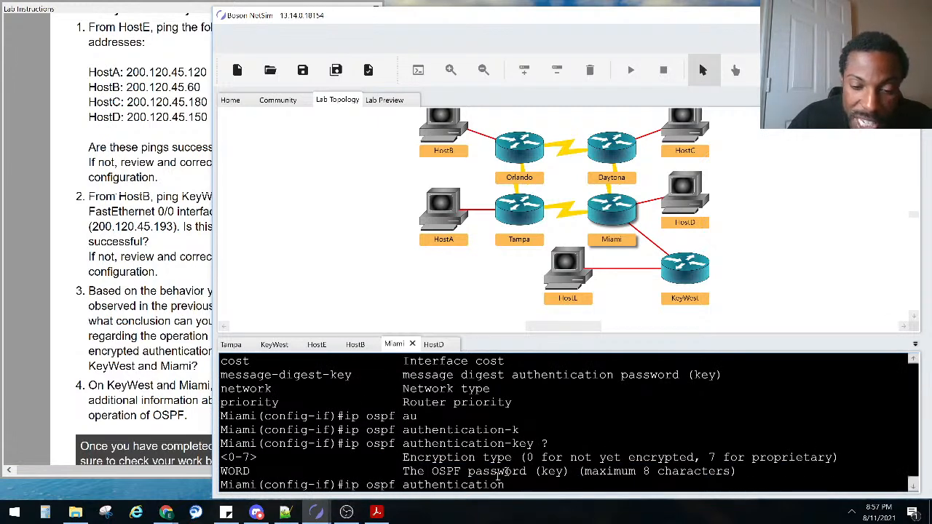
pyautogui.press('BackSpace')
pyautogui.press('BackSpace')
pyautogui.press('BackSpace')
pyautogui.press('BackSpace')
pyautogui.press('BackSpace')
pyautogui.press('BackSpace')
pyautogui.press('BackSpace')
pyautogui.press('BackSpace')
pyautogui.press('BackSpace')
pyautogui.press('BackSpace')
pyautogui.press('BackSpace')
pyautogui.press('BackSpace')
pyautogui.press('BackSpace')
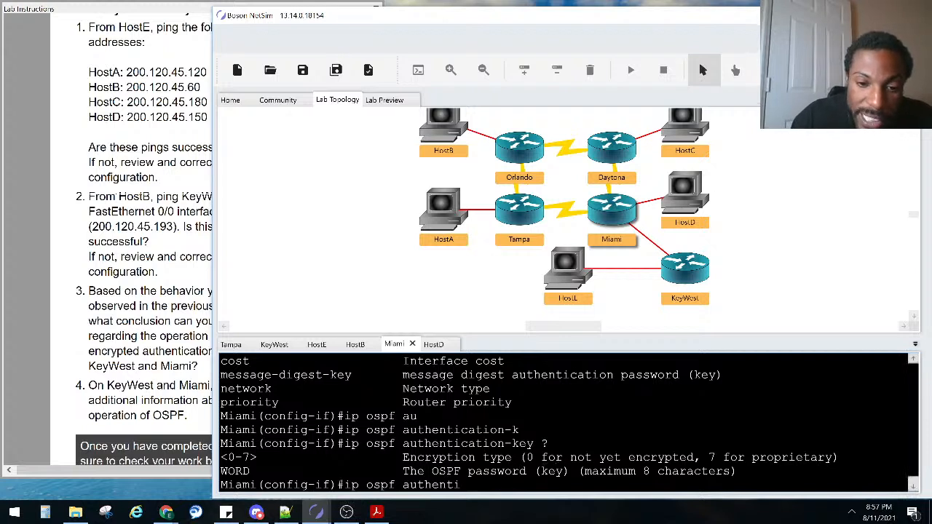
pyautogui.press('BackSpace')
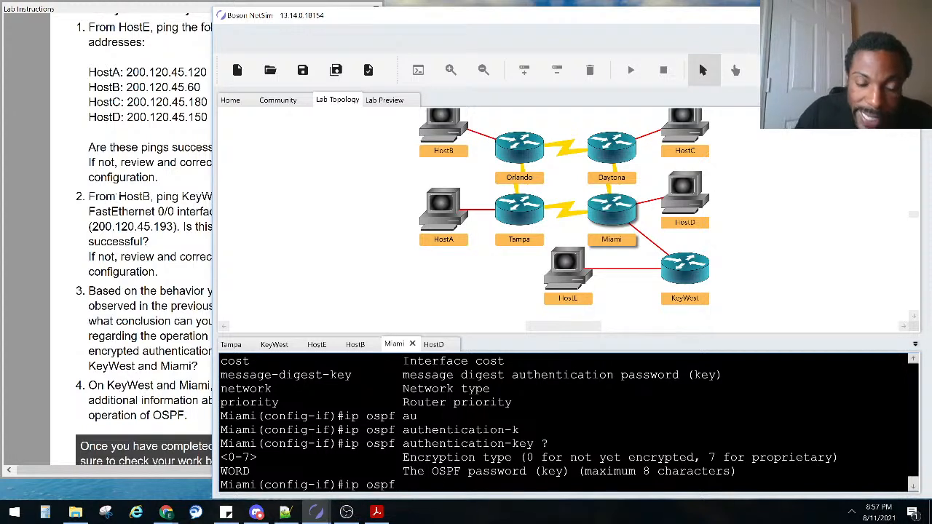
pyautogui.write('me')
pyautogui.press('Tab')
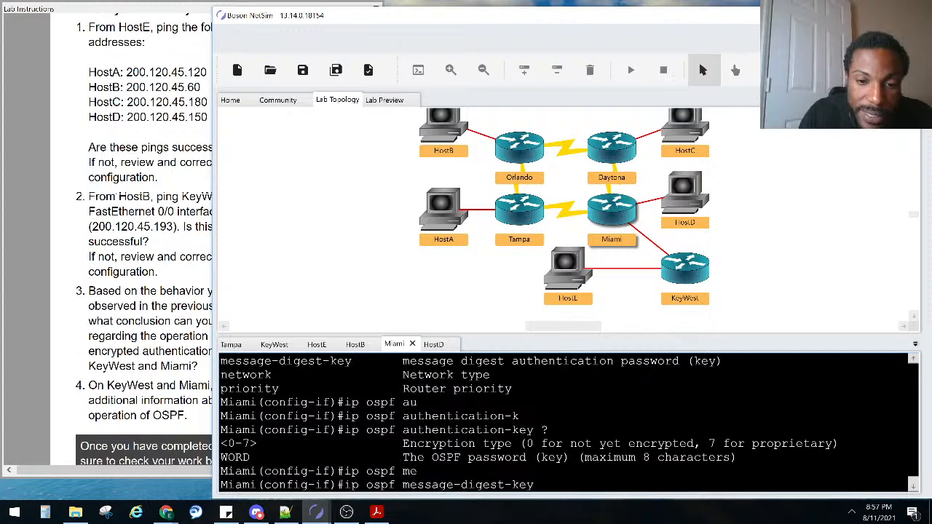
pyautogui.press('BackSpace')
pyautogui.press('BackSpace')
pyautogui.press('BackSpace')
pyautogui.press('BackSpace')
pyautogui.press('BackSpace')
pyautogui.press('BackSpace')
pyautogui.press('BackSpace')
pyautogui.press('BackSpace')
pyautogui.press('BackSpace')
pyautogui.press('BackSpace')
pyautogui.press('BackSpace')
pyautogui.press('BackSpace')
pyautogui.press('BackSpace')
pyautogui.press('BackSpace')
pyautogui.press('BackSpace')
pyautogui.press('BackSpace')
pyautogui.press('BackSpace')
pyautogui.press('BackSpace')
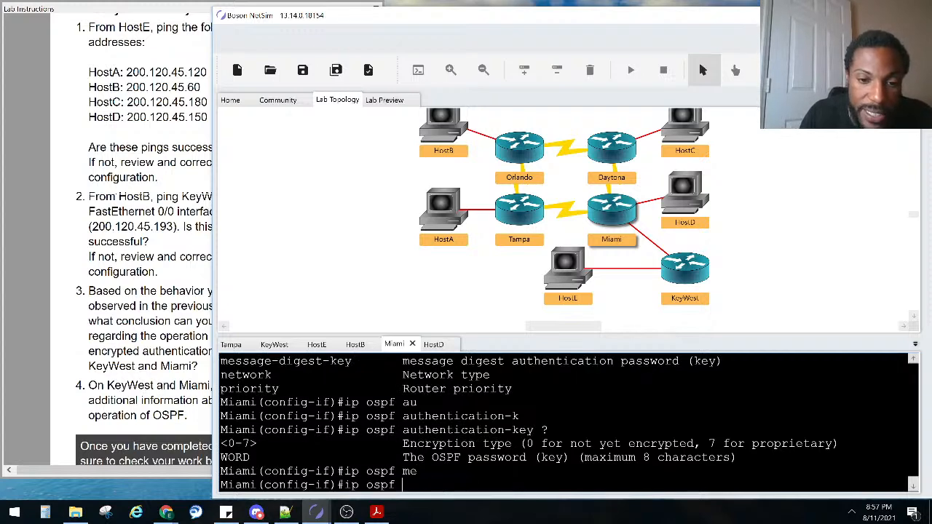
# Enter ip ospf authentication message-digest on Miami's interface and highlight the command
pyautogui.write('au')
pyautogui.press('Tab')
pyautogui.write('? ?')
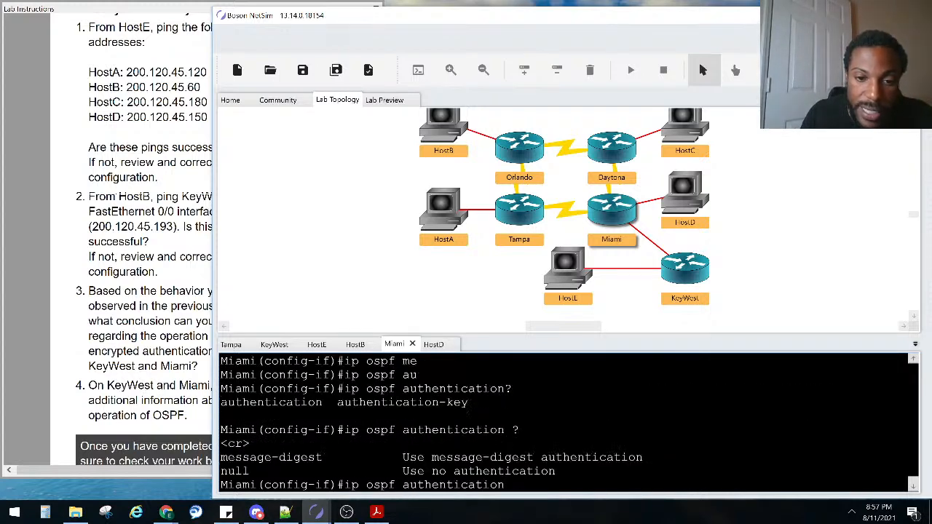
pyautogui.write('me')
pyautogui.press('Tab')
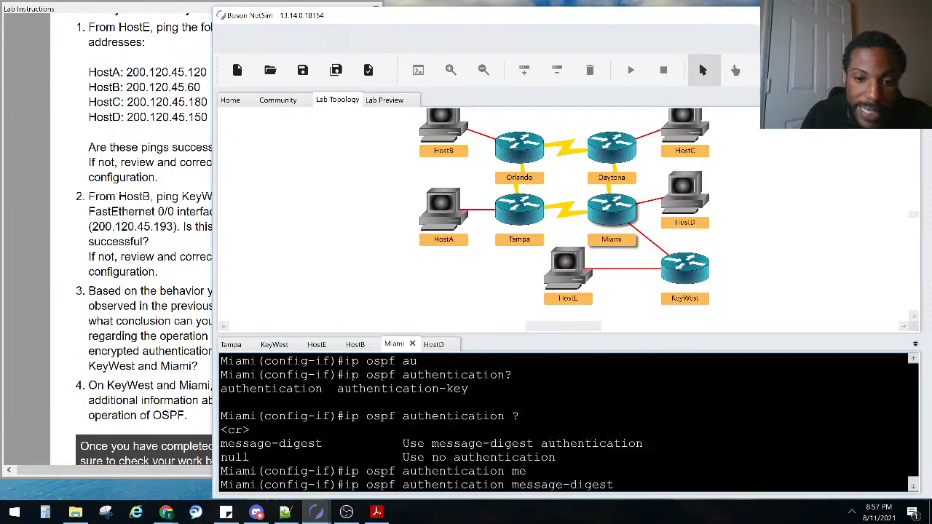
pyautogui.write('?')
pyautogui.press('Return')
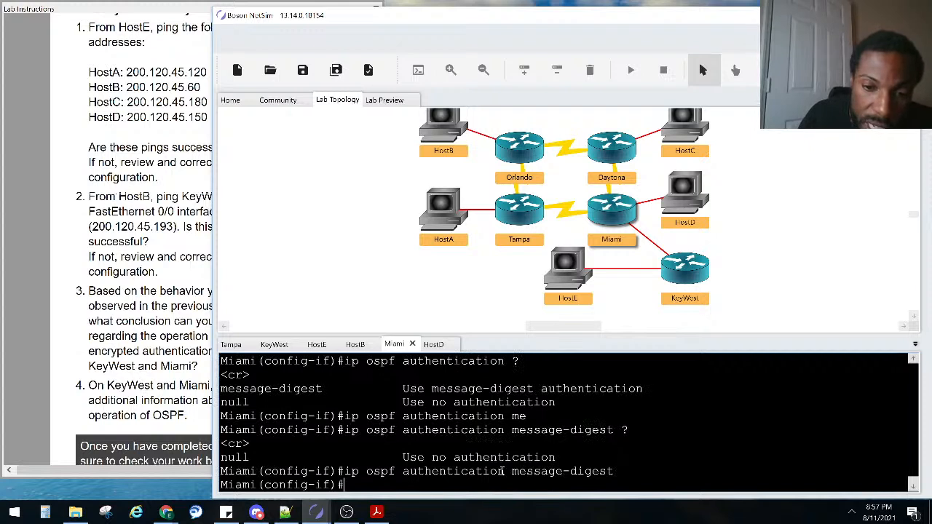
pyautogui.moveTo(504, 471); pyautogui.dragTo(340, 471)
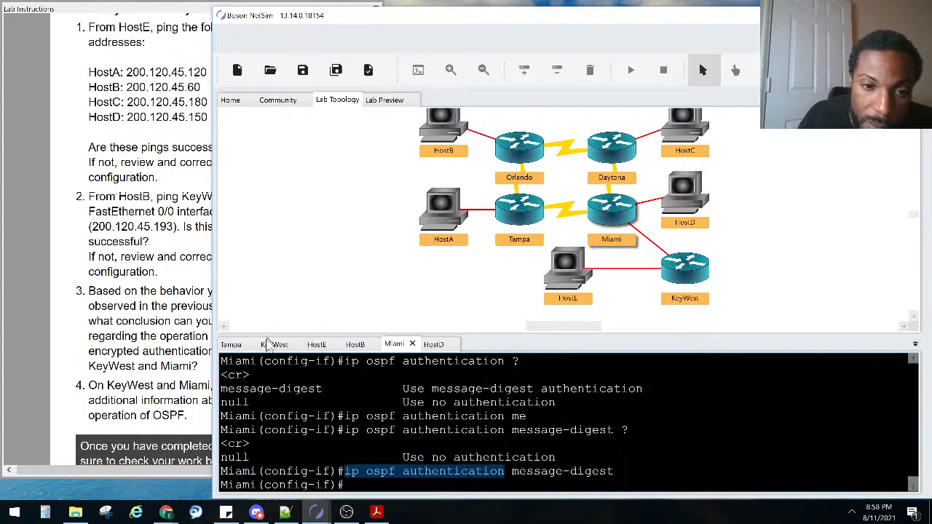
# On KeyWest, enter configuration mode for interface FastEthernet 0/1
pyautogui.click(271, 348)
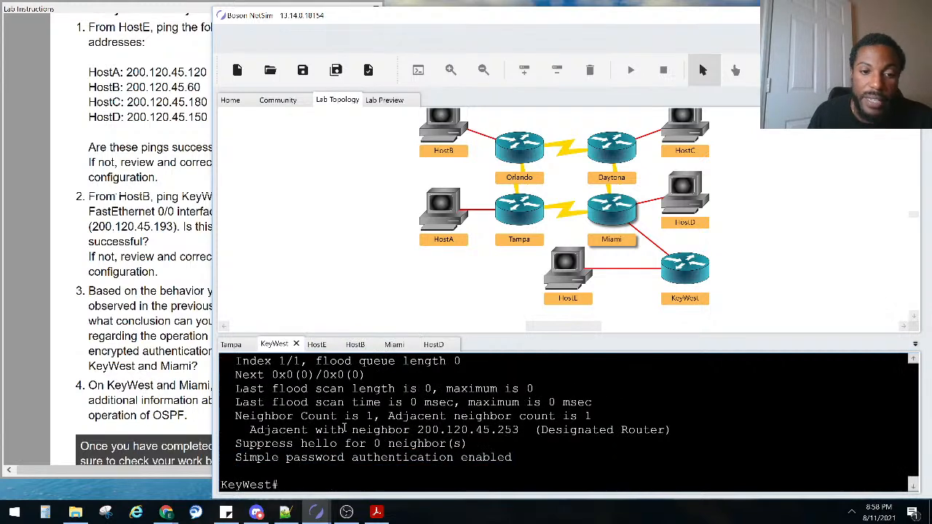
pyautogui.press('Return')
pyautogui.press('Return')
pyautogui.write('conft')
pyautogui.press('Tab')
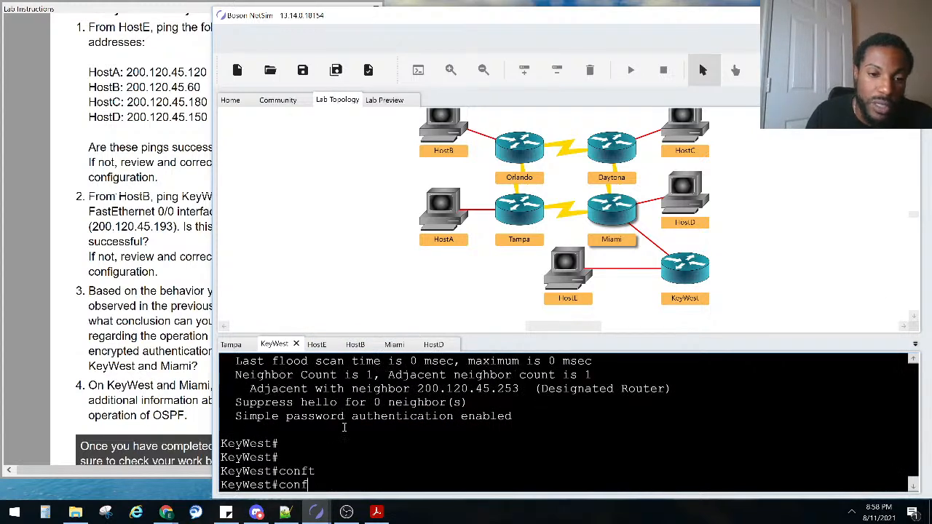
pyautogui.press('Tab')
pyautogui.write('t')
pyautogui.press('Tab')
pyautogui.press('Return')
pyautogui.write('in')
pyautogui.press('Tab')
pyautogui.write('fa')
# Enable ip ospf authentication message-digest on KeyWest's FastEthernet 0/1
pyautogui.press('Tab')
pyautogui.write('0/1')
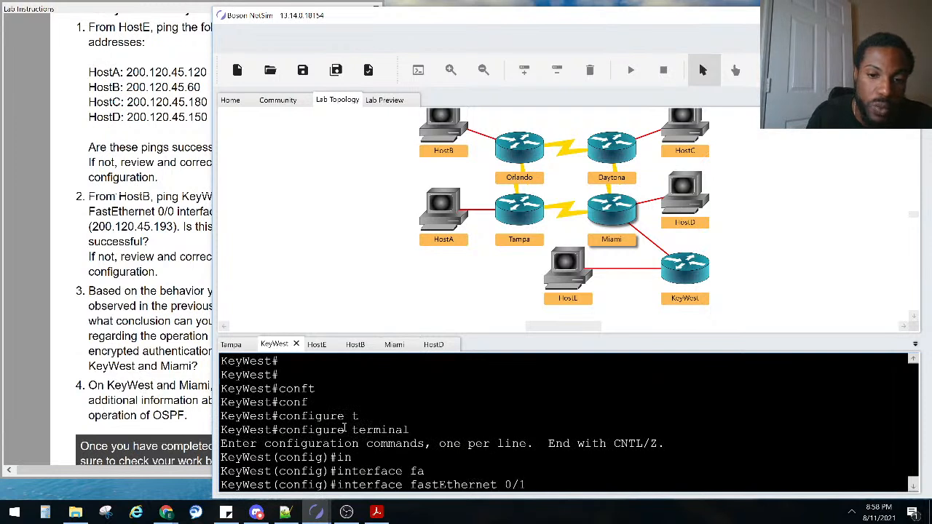
pyautogui.press('Return')
pyautogui.write('ip os')
pyautogui.press('Tab')
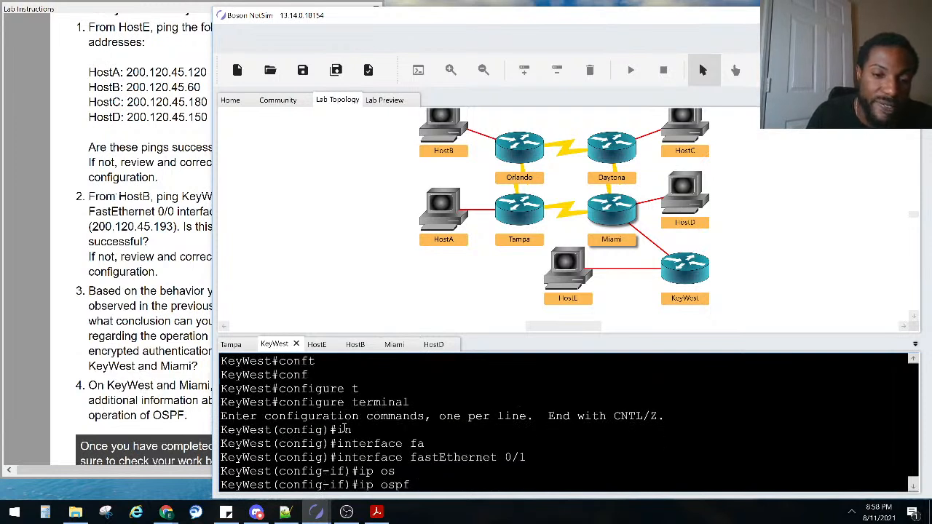
pyautogui.write('au')
pyautogui.press('Tab')
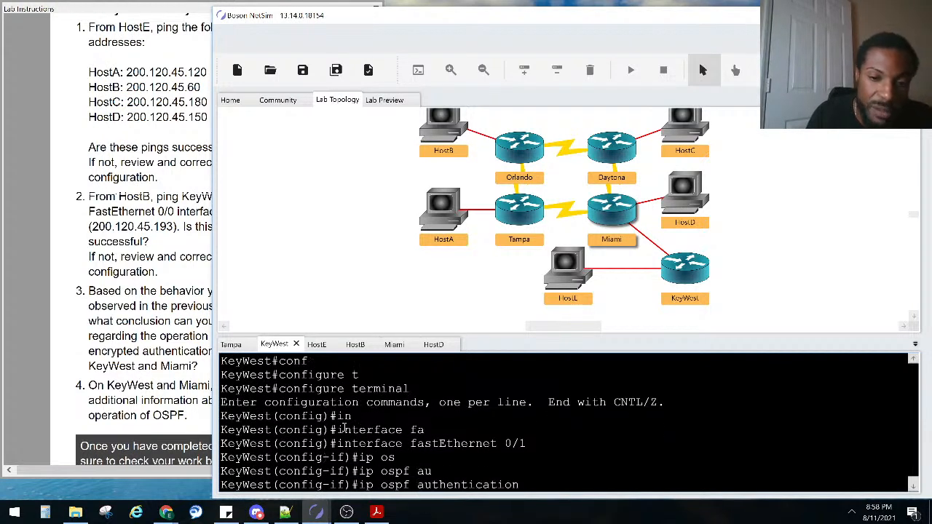
pyautogui.write('me')
pyautogui.press('Tab')
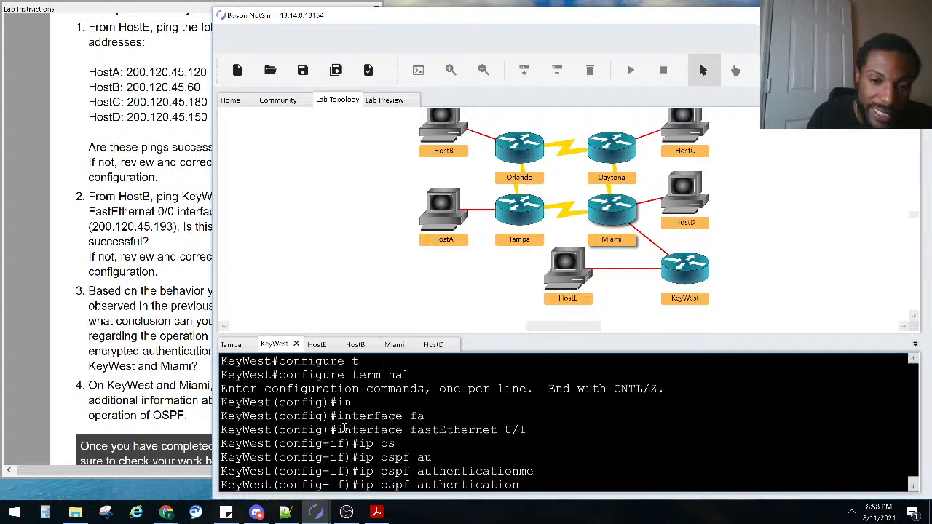
pyautogui.write('me')
pyautogui.press('Tab')
pyautogui.press('Return')
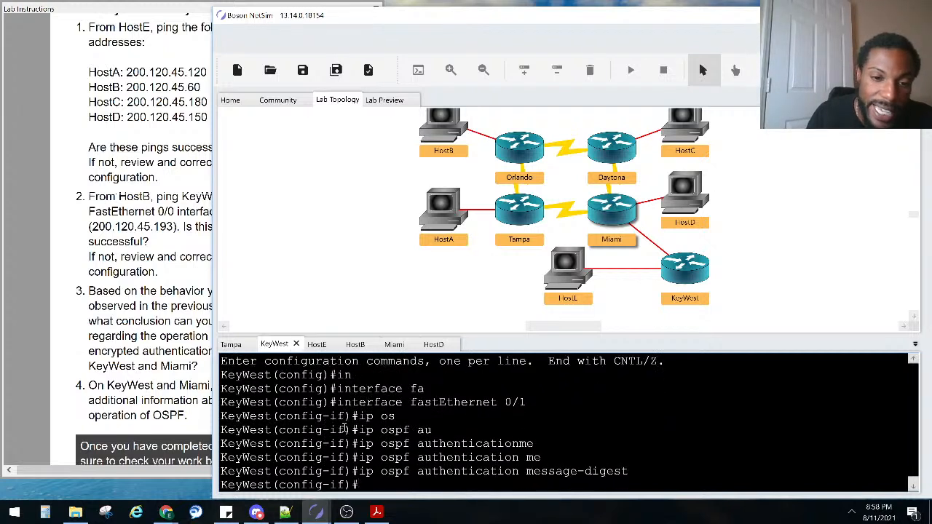
# Remove OSPF authentication from KeyWest's interface with no ip ospf authentication
pyautogui.write('no ip ospf au')
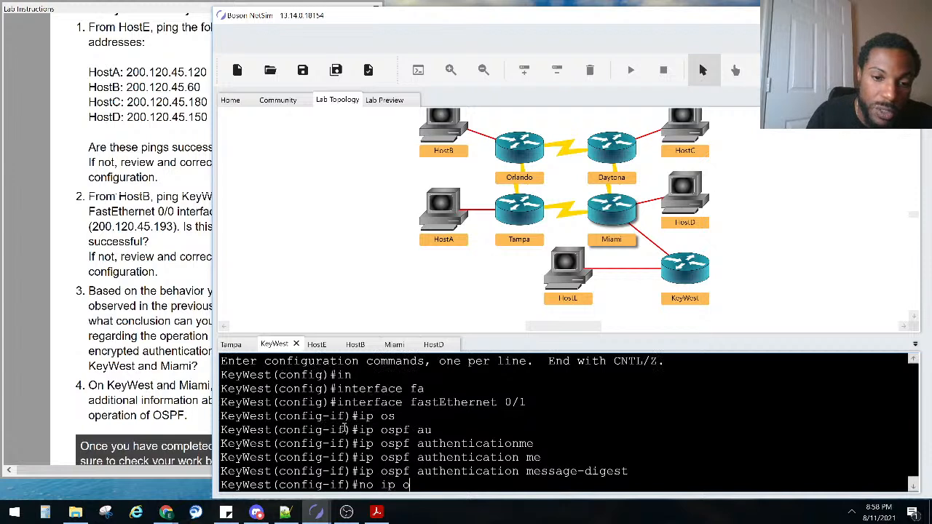
pyautogui.press('Tab')
pyautogui.write('auth')
pyautogui.press('Tab')
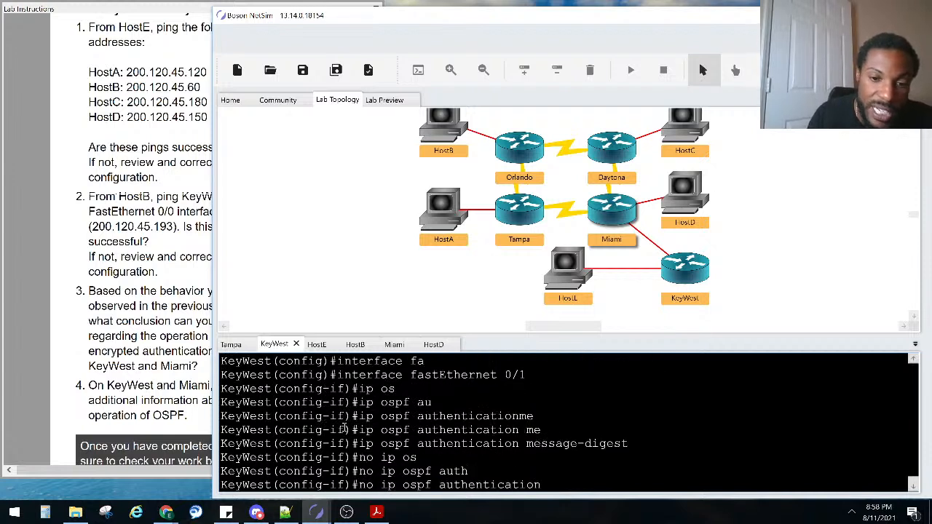
pyautogui.press('Return')
# Run no ip ospf authentication on Miami, exit config mode with Ctrl+Z, and grade the lab
pyautogui.click(394, 344)
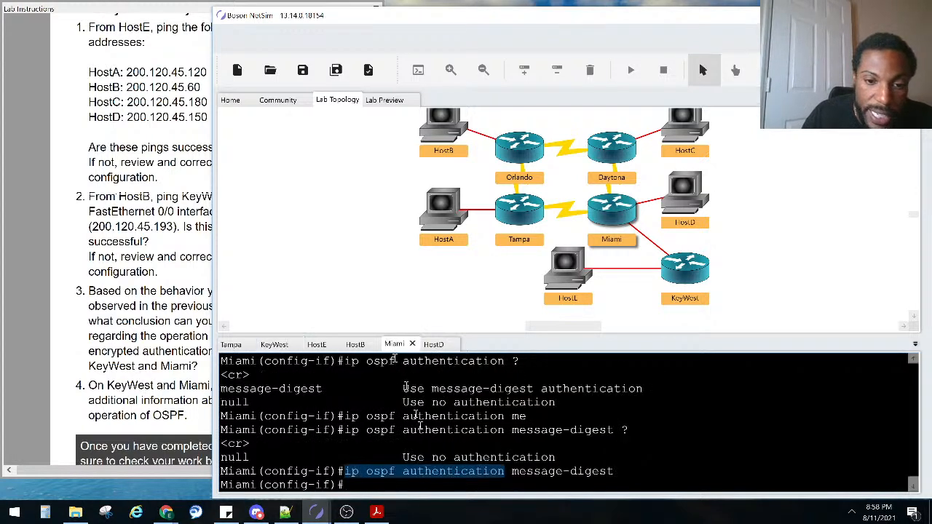
pyautogui.click(420, 430)
pyautogui.write('no ip ospf authentication')
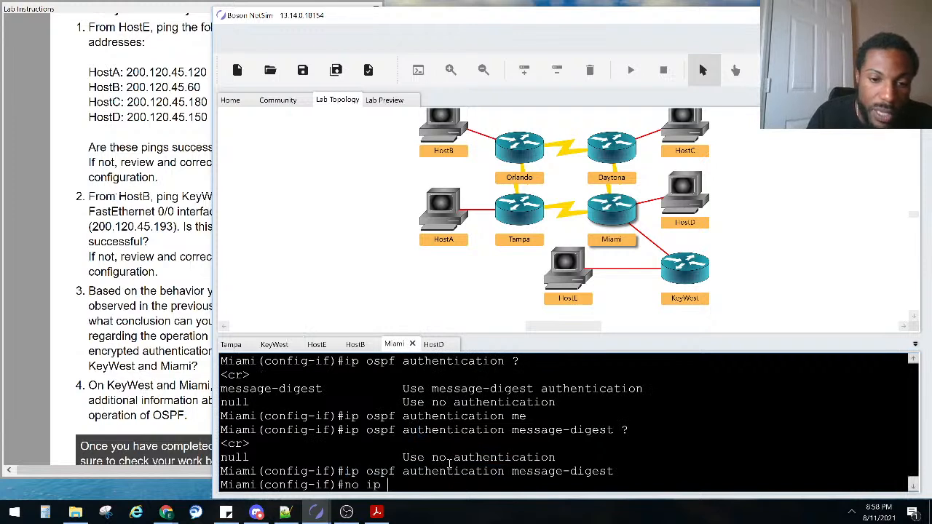
pyautogui.press('Tab')
pyautogui.write('authentication')
pyautogui.press('Tab')
pyautogui.press('Return')
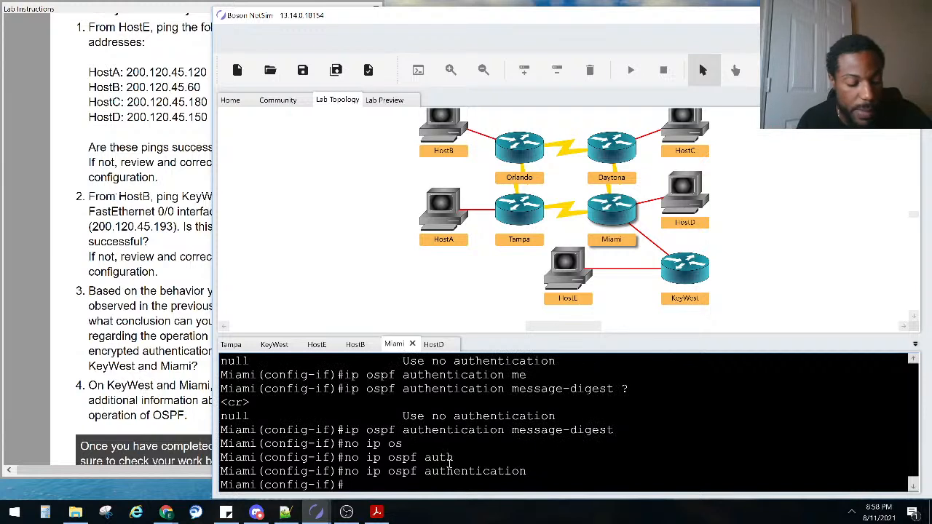
pyautogui.hotkey('ctrl', 'z')
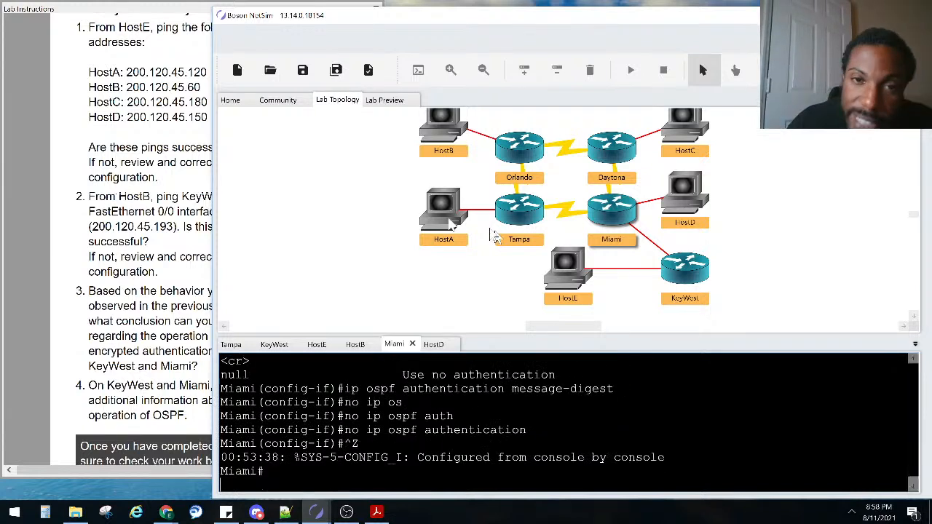
pyautogui.click(369, 70)
pyautogui.moveTo(371, 100); pyautogui.dragTo(390, 130)
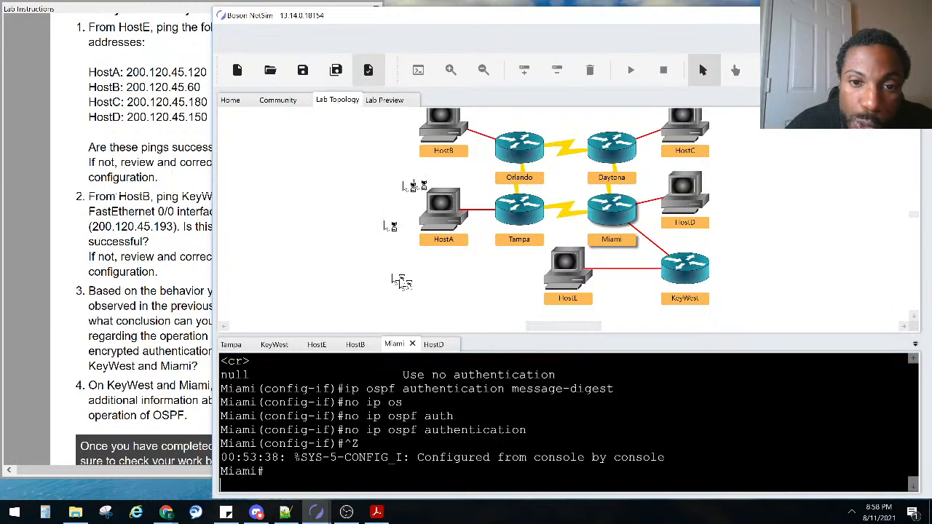
# In Lab Results, select Miami's missing ip ospf authentication message-digest line, then close the results
pyautogui.click(678, 274)
pyautogui.click(537, 74)
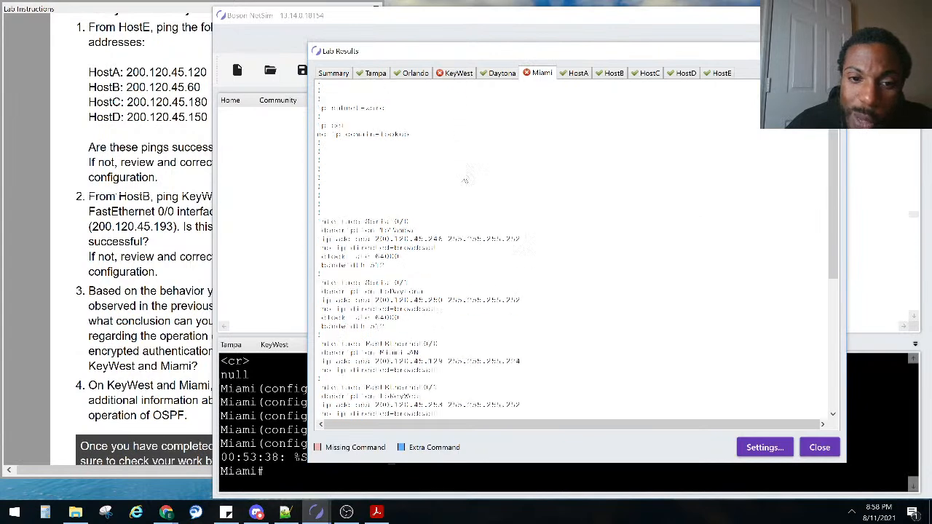
pyautogui.scroll(-10, 464, 175)
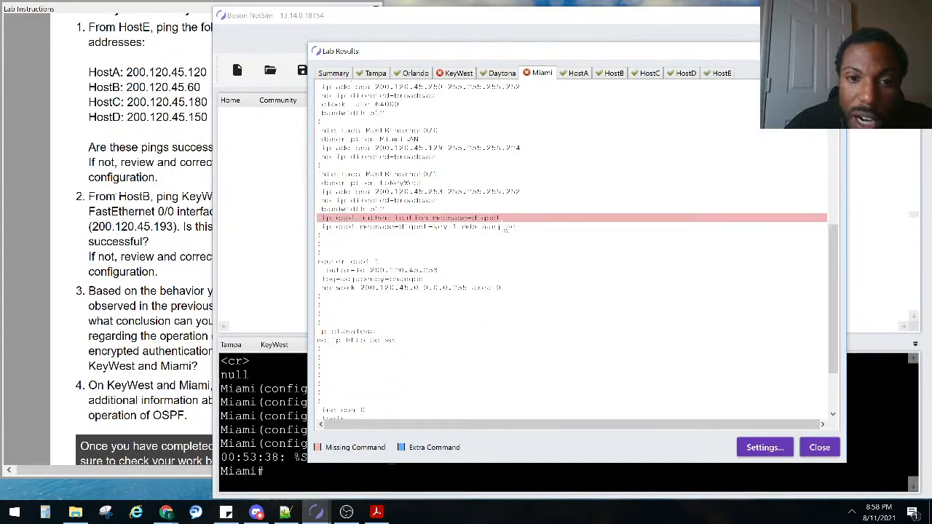
pyautogui.moveTo(501, 218); pyautogui.dragTo(318, 227)
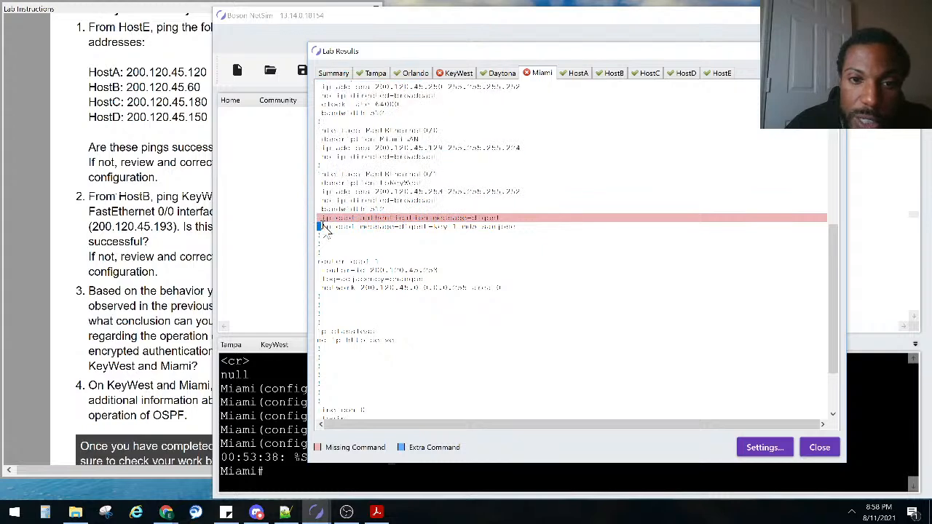
pyautogui.click(820, 447)
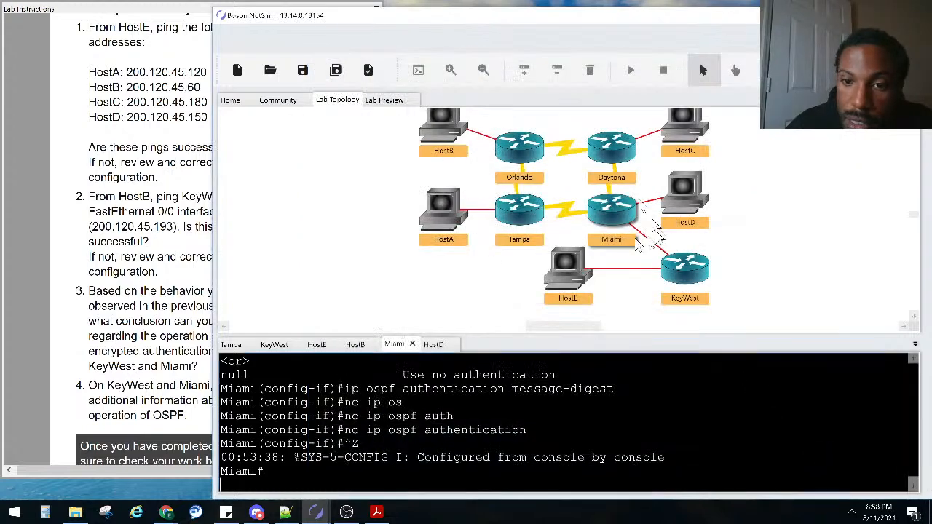
# On KeyWest, exit config mode and display the running config of interface fa0/1
pyautogui.doubleClick(688, 281)
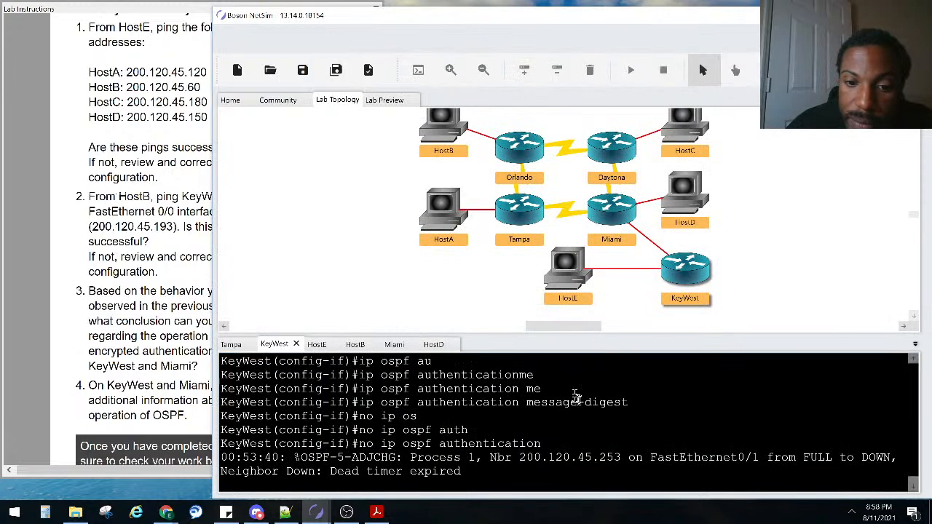
pyautogui.moveTo(616, 405); pyautogui.dragTo(364, 402)
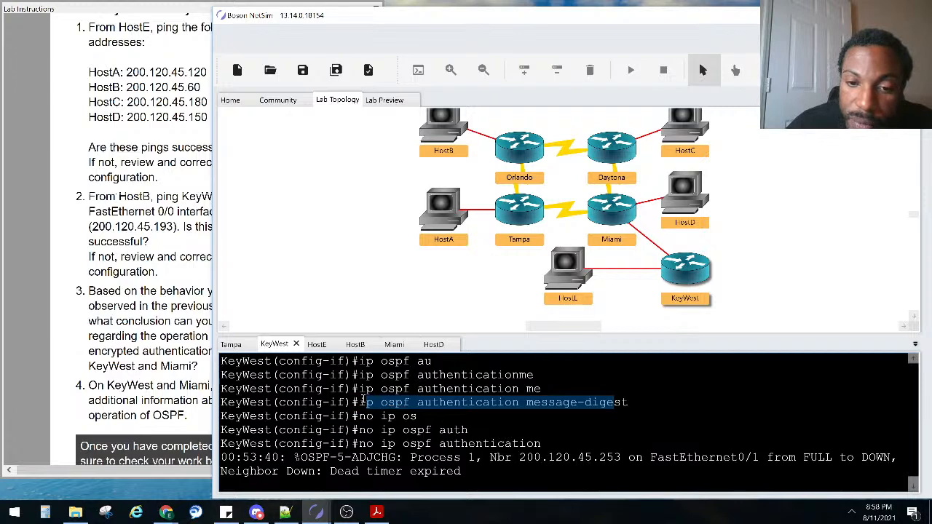
pyautogui.scroll(3, 383, 412)
pyautogui.scroll(-2, 404, 397)
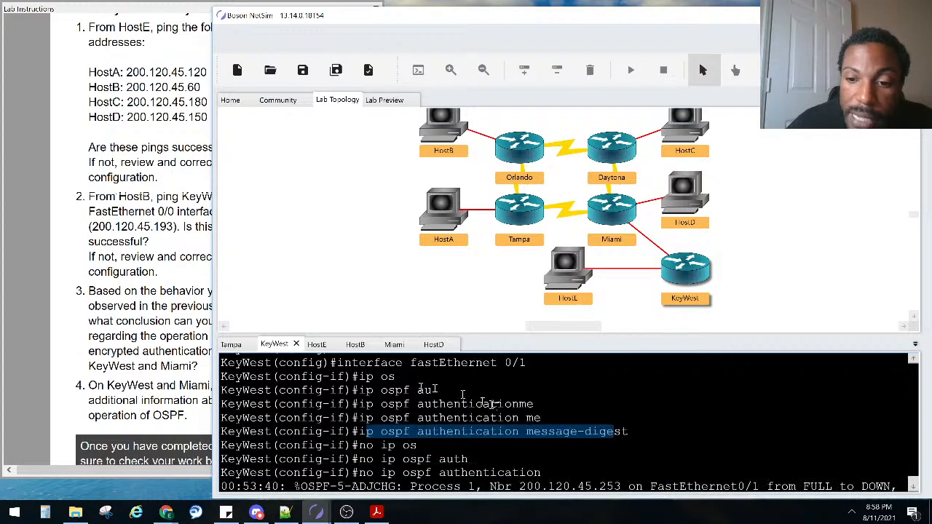
pyautogui.click(491, 403)
pyautogui.press('Return')
pyautogui.press('Return')
pyautogui.press('Return')
pyautogui.press('Return')
pyautogui.hotkey('ctrl', 'z')
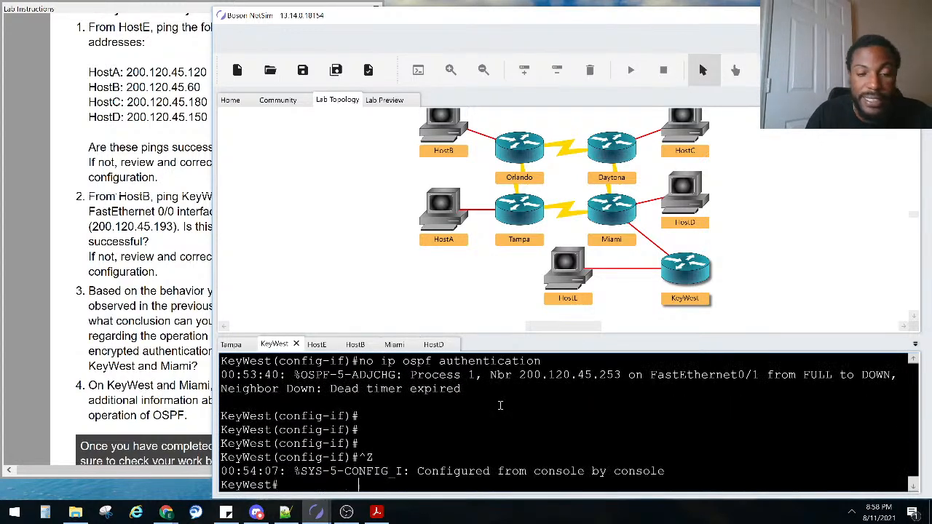
pyautogui.press('Return')
pyautogui.write('sho run inter fa0/1')
pyautogui.press('Return')
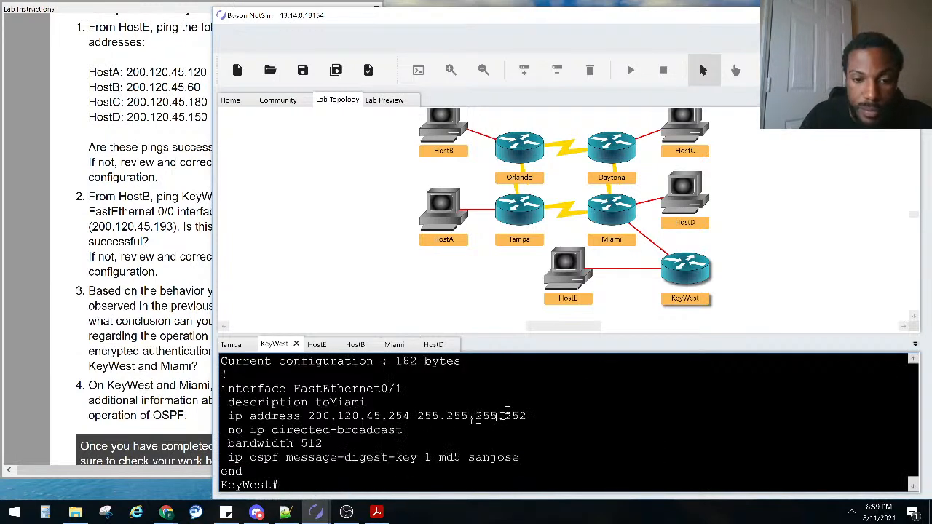
# Enter configuration mode for KeyWest's FastEthernet0/1 interface
pyautogui.write('conf')
pyautogui.press('Tab')
pyautogui.write('t')
pyautogui.press('Tab')
pyautogui.press('Return')
pyautogui.write('in')
pyautogui.press('Tab')
pyautogui.write('fa0/1')
pyautogui.press('Return')
# Apply ip ospf authentication message-digest on KeyWest's fa0/1 and exit configuration mode
pyautogui.write('ip ')
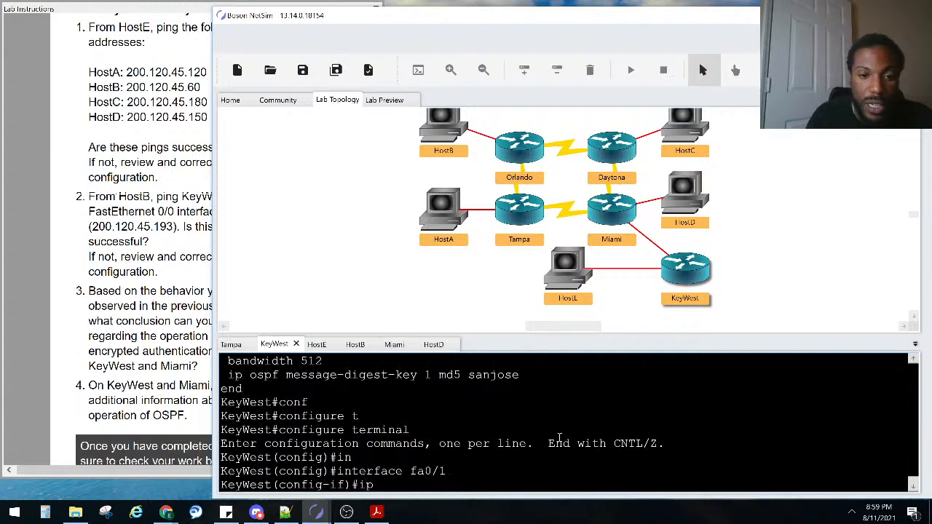
pyautogui.write('os')
pyautogui.press('Tab')
pyautogui.write('au')
pyautogui.press('Tab')
pyautogui.write('me')
pyautogui.press('Tab')
pyautogui.write('?')
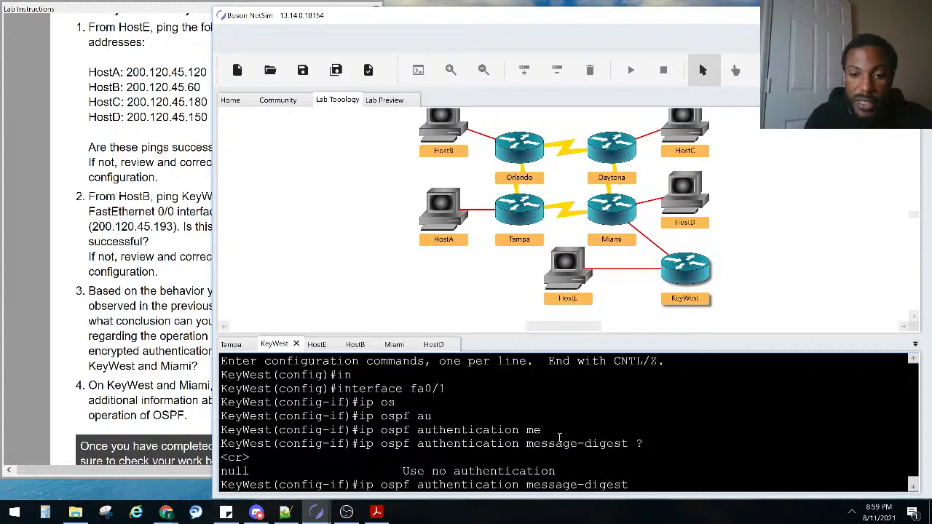
pyautogui.press('Return')
pyautogui.hotkey('ctrl', 'z')
pyautogui.press('Return')
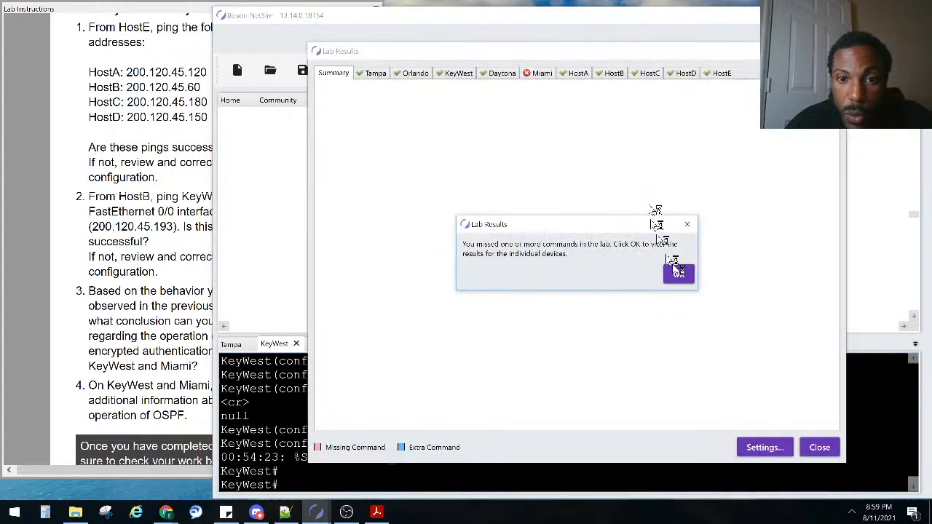
# Review Miami's graded config still missing message-digest authentication, close results, and return to Miami's console
pyautogui.click(679, 273)
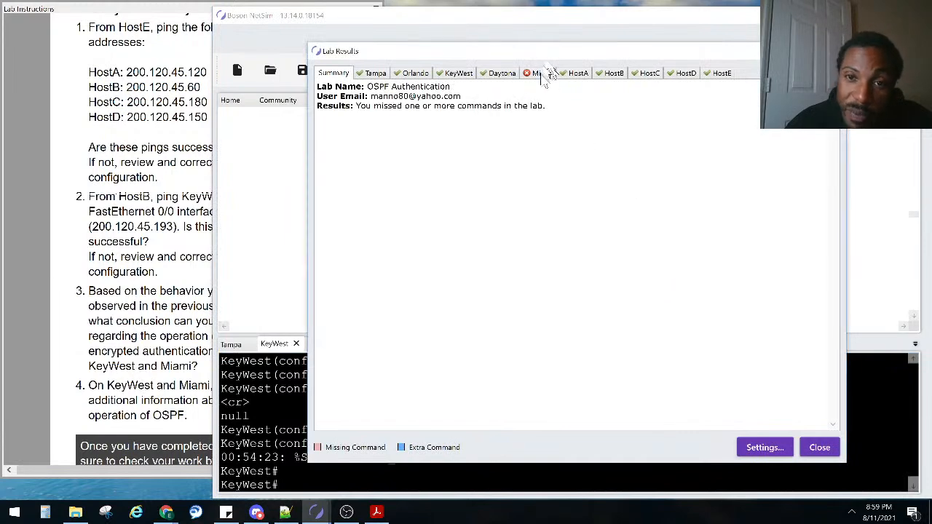
pyautogui.click(539, 72)
pyautogui.scroll(-5, 478, 196)
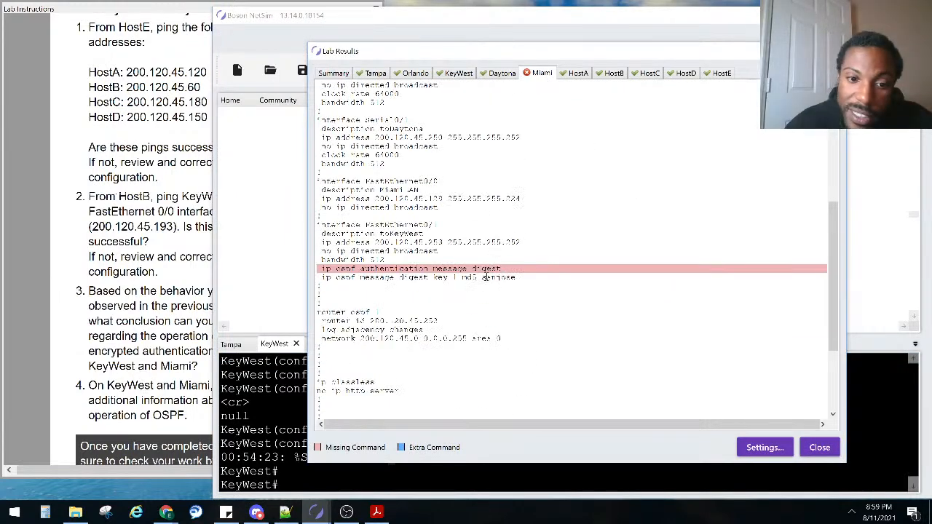
pyautogui.moveTo(525, 51); pyautogui.dragTo(708, 11)
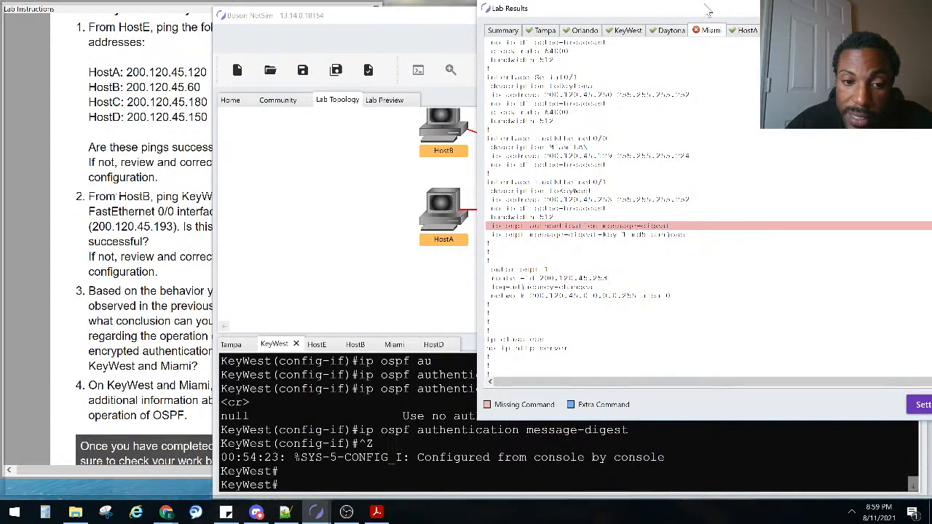
pyautogui.moveTo(708, 11); pyautogui.dragTo(456, 43)
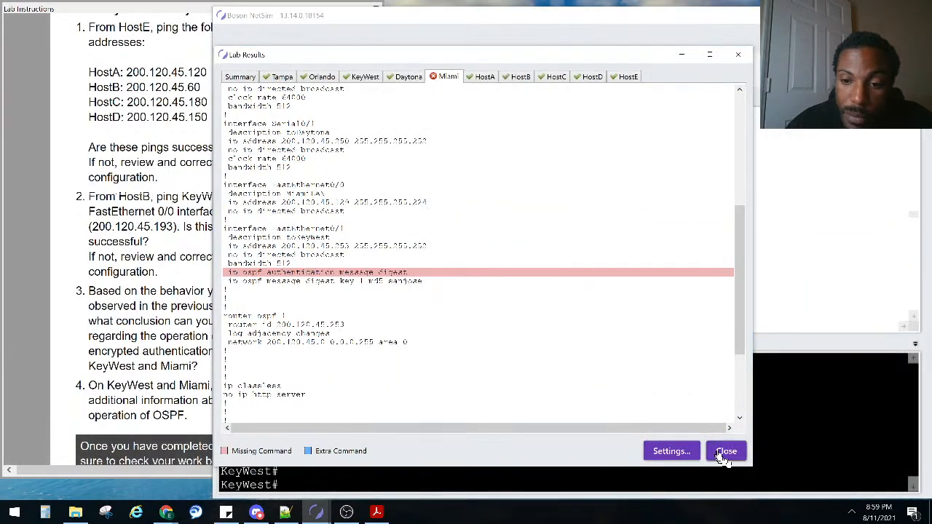
pyautogui.click(724, 508)
pyautogui.click(394, 344)
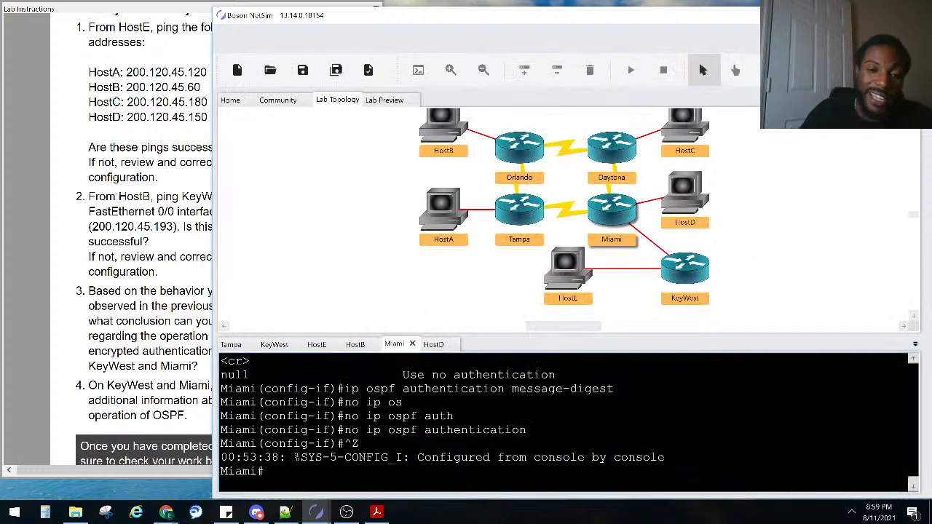
# On Miami, enter configuration mode for interface FastEthernet0/1
pyautogui.press('Return')
pyautogui.write('conf')
pyautogui.press('Tab')
pyautogui.write('t')
pyautogui.press('Tab')
pyautogui.press('Return')
pyautogui.write('infa')
pyautogui.press('Tab')
pyautogui.press('BackSpace')
pyautogui.press('BackSpace')
pyautogui.press('BackSpace')
pyautogui.write('nte')
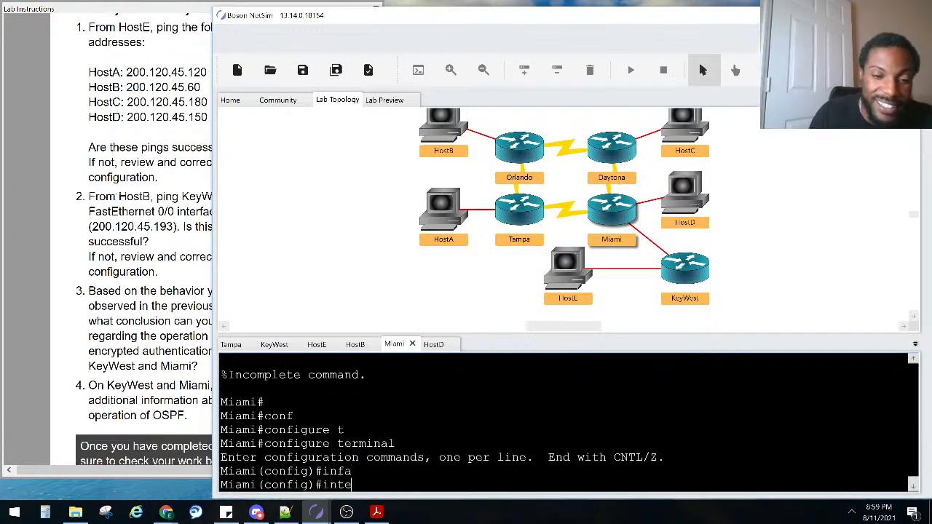
pyautogui.write('r fa0/1')
pyautogui.press('Return')
# Apply ip ospf authentication message-digest on Miami's fa0/1, exit config mode, and confirm the successful grade
pyautogui.write('ip os')
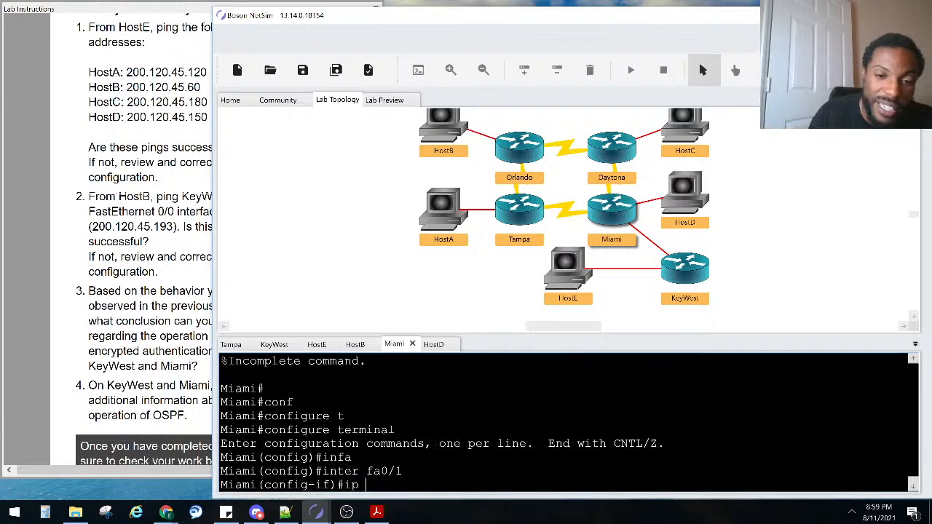
pyautogui.press('Tab')
pyautogui.write('au')
pyautogui.press('Tab')
pyautogui.write('me')
pyautogui.press('Tab')
pyautogui.press('Return')
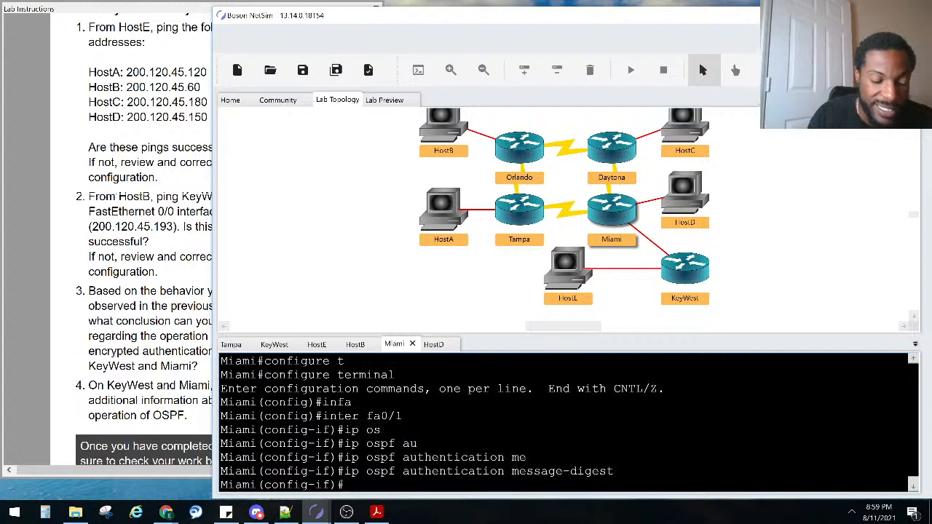
pyautogui.hotkey('ctrl', 'z')
pyautogui.press('Return')
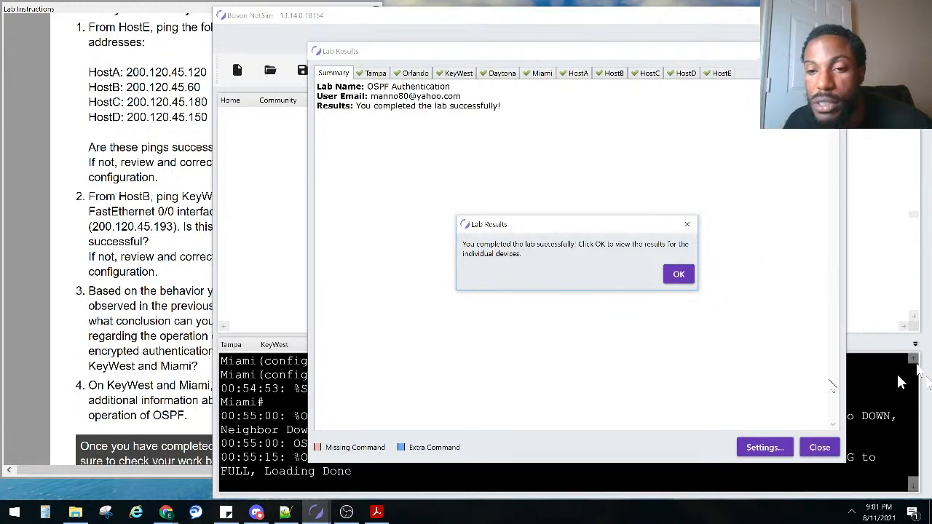
pyautogui.click(675, 280)
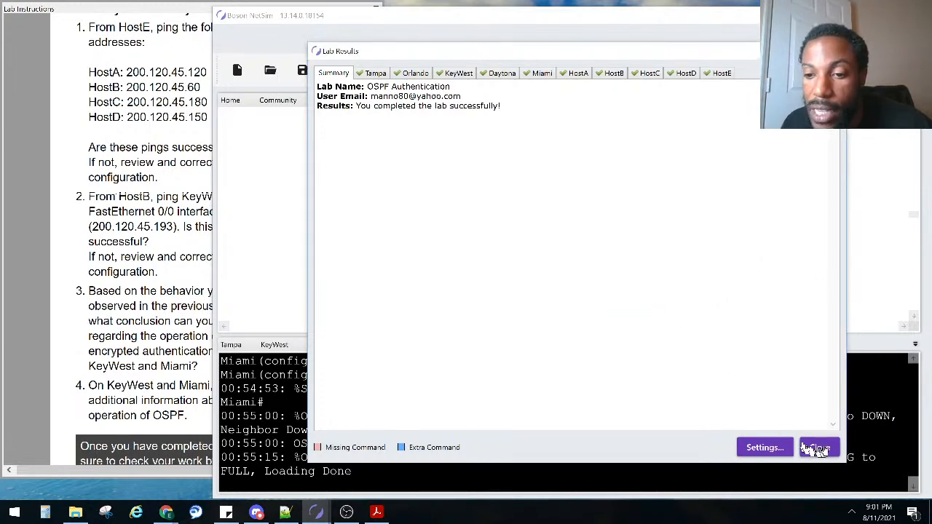
pyautogui.click(819, 446)
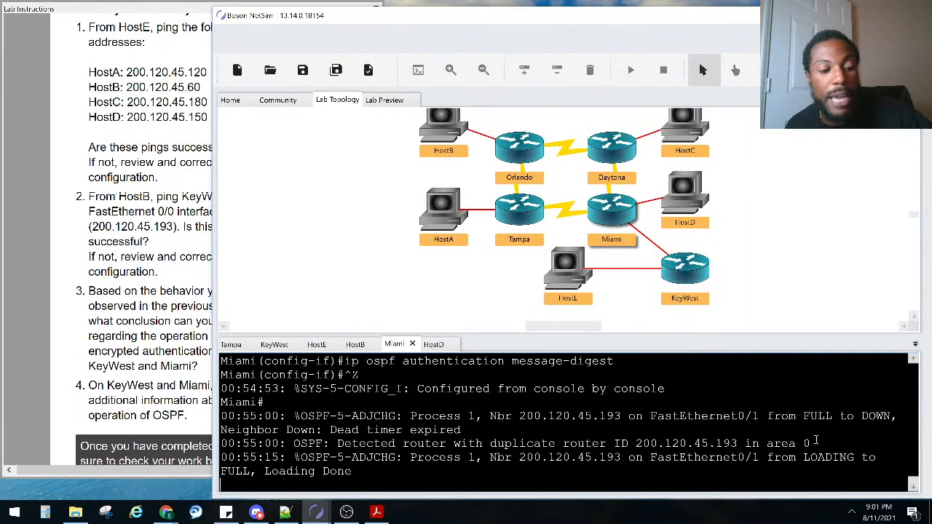